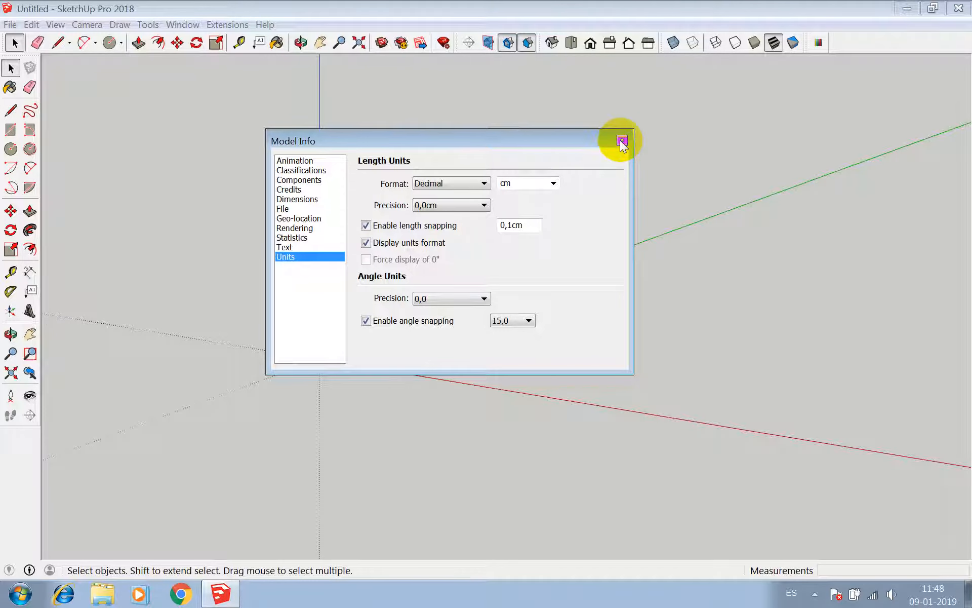
- Close the Model Info window and orbit the view to look down on the axes from a steeper angle
left_click(622, 142)
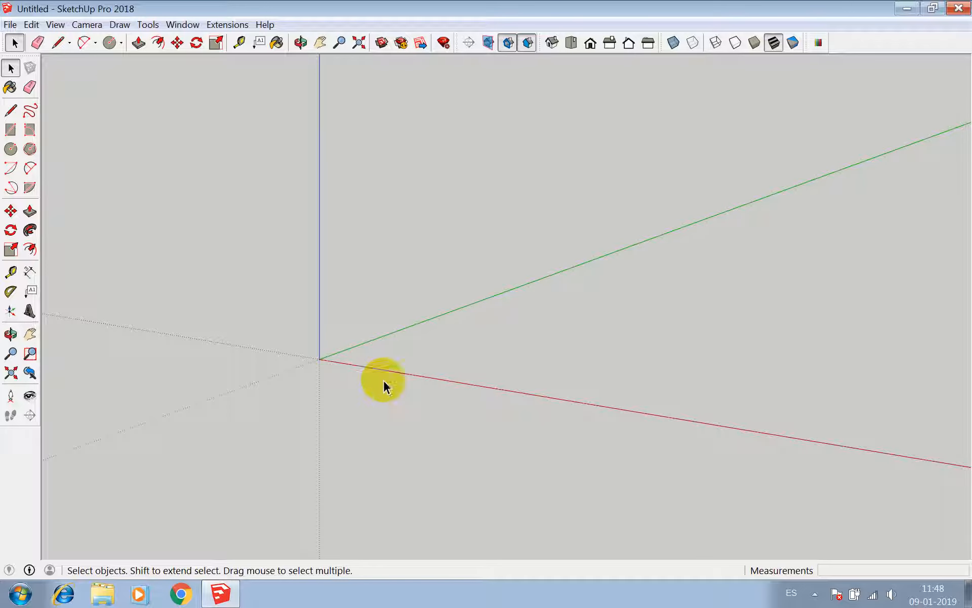
left_click(301, 42)
left_click_drag(298, 69, 324, 325)
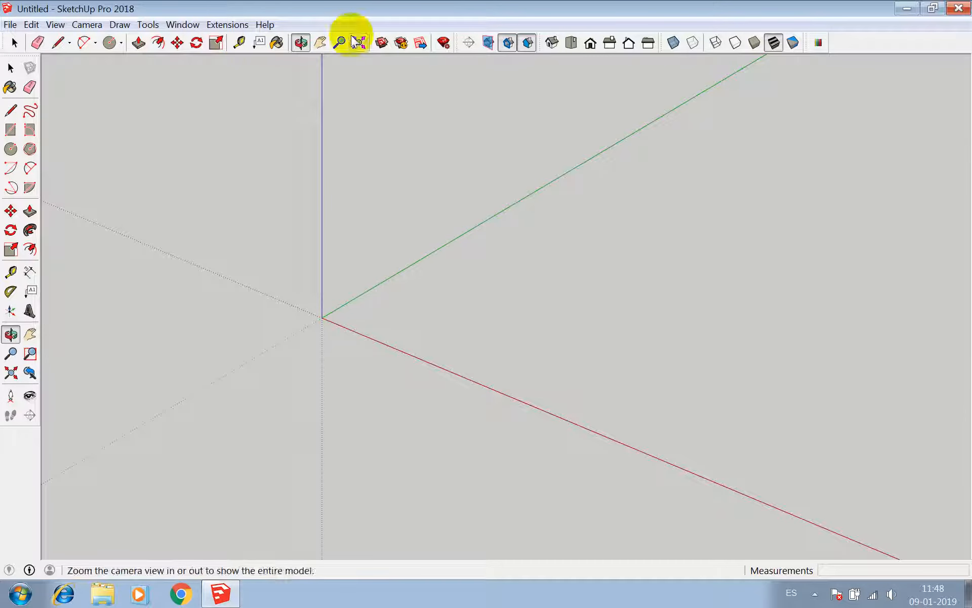
- Hide Tray 2 and show the Default Tray
left_click(182, 25)
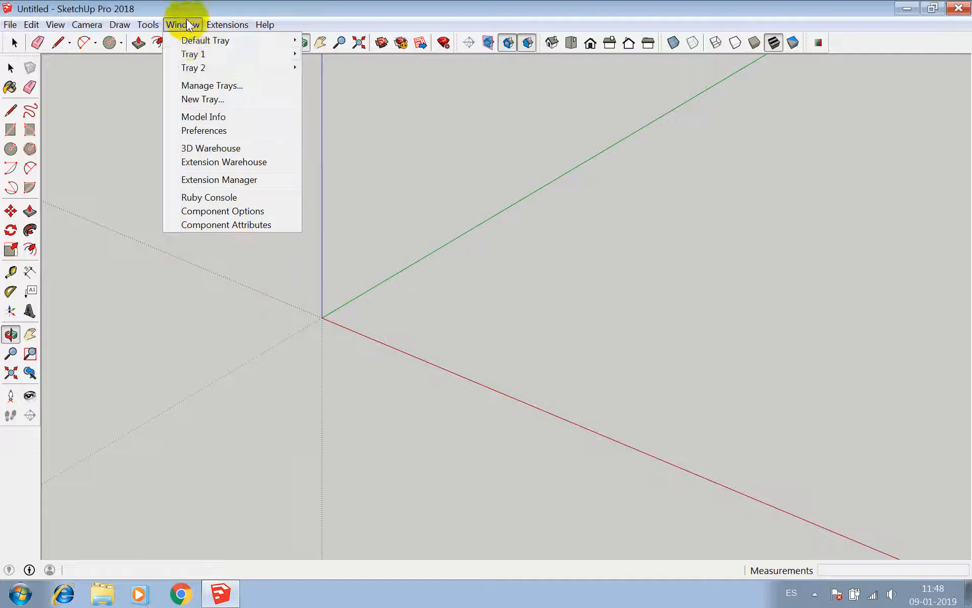
mouse_move(203, 67)
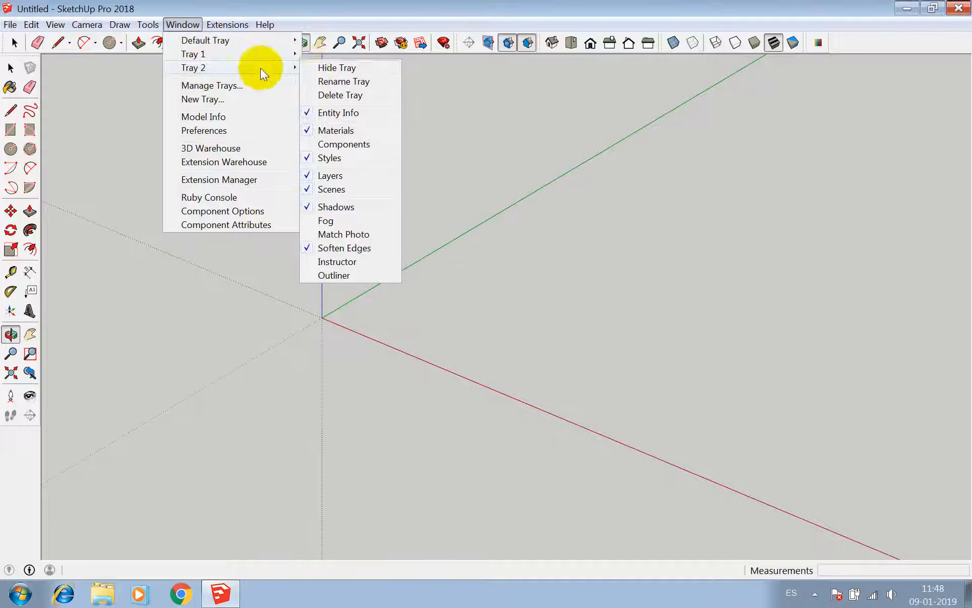
left_click(323, 68)
left_click(181, 24)
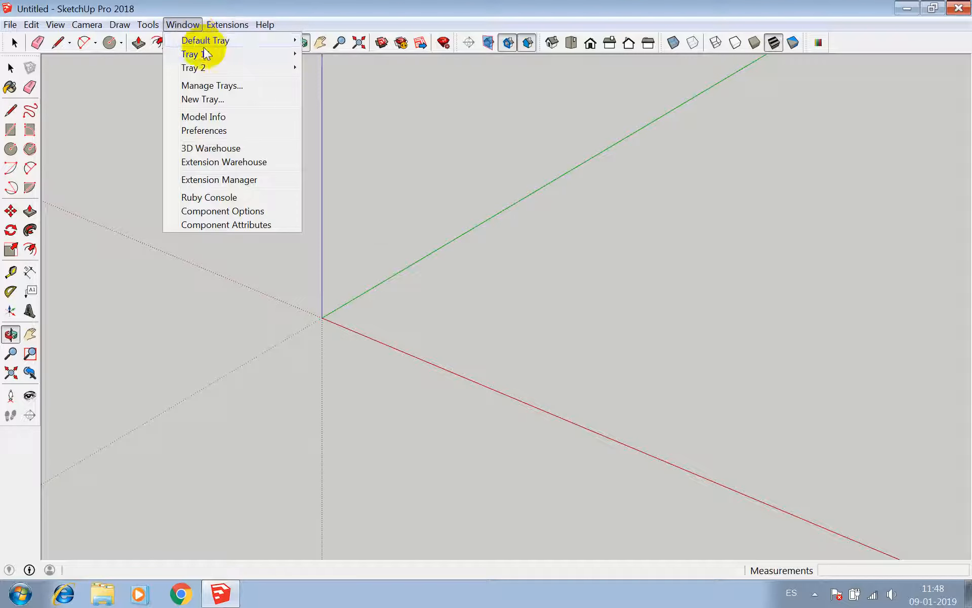
mouse_move(293, 42)
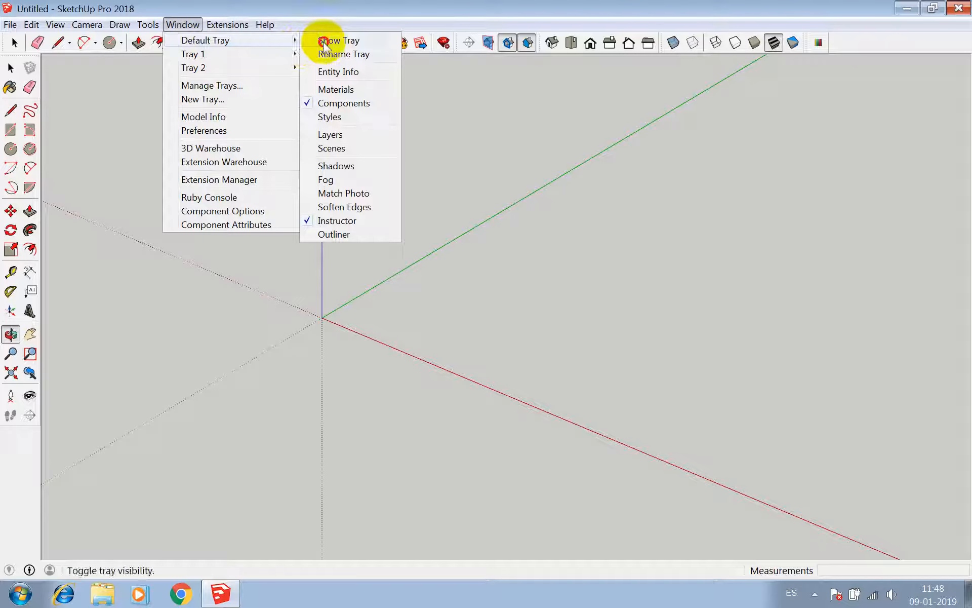
left_click(323, 40)
- Add a new tray containing the Entity Info, Materials, Styles, Layers, Scenes, Shadows and Soften Edges dialogs
left_click(184, 24)
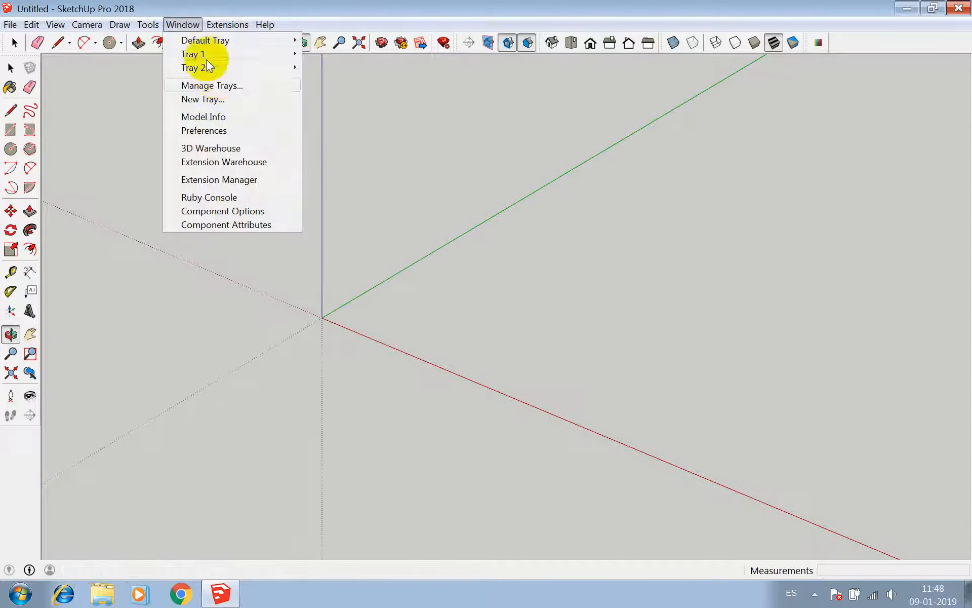
left_click(220, 86)
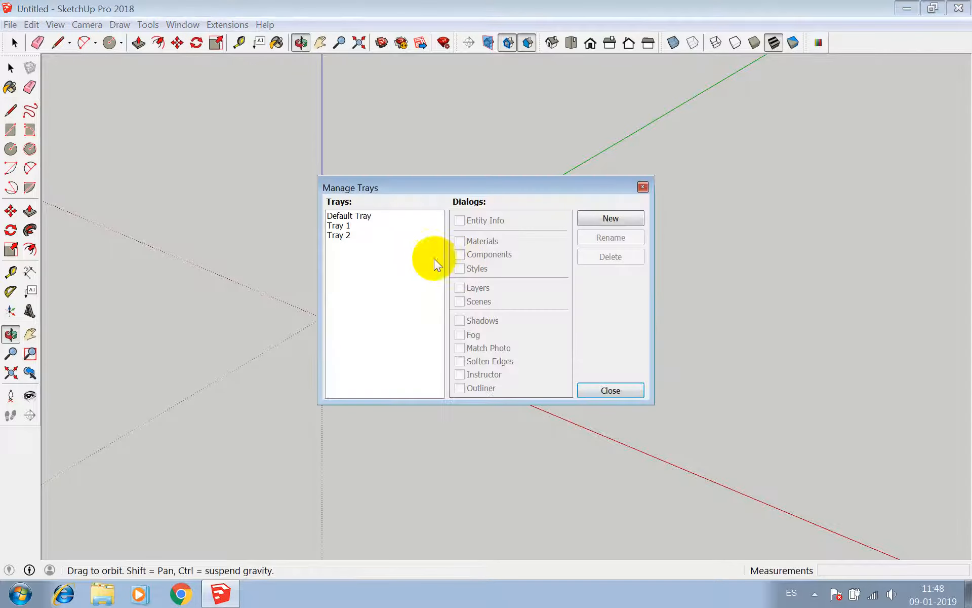
left_click(612, 219)
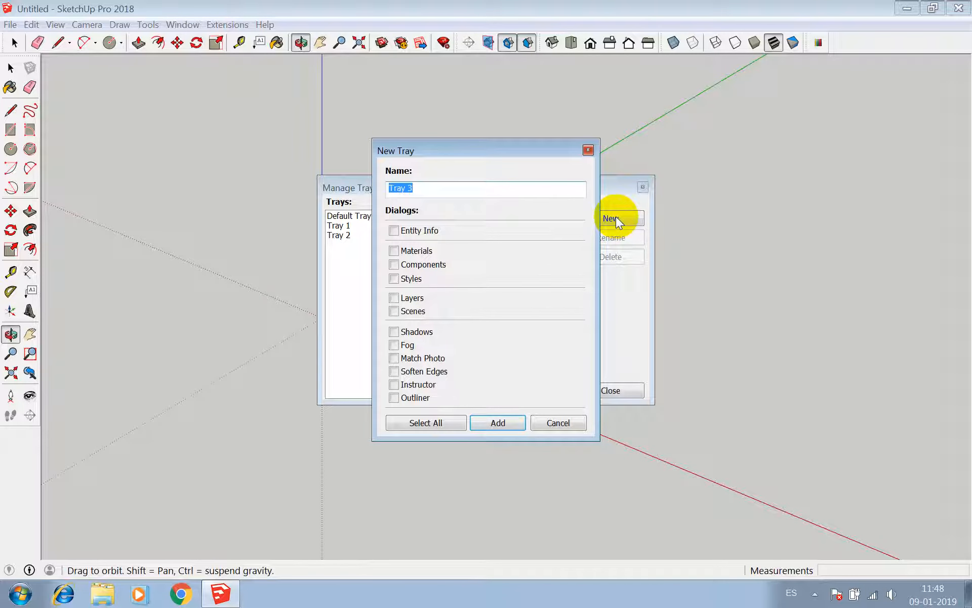
left_click(394, 298)
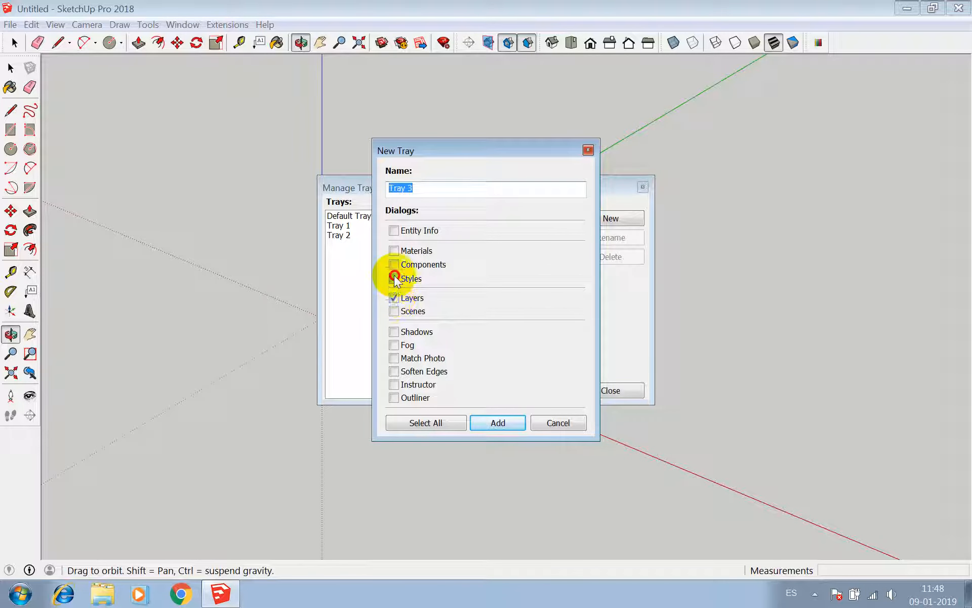
left_click(394, 279)
left_click(395, 250)
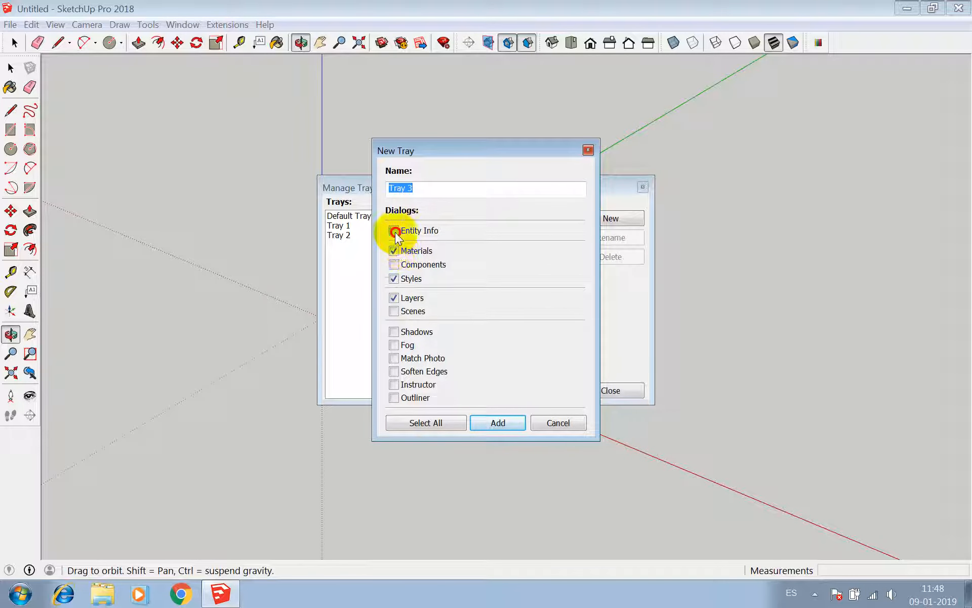
left_click(394, 230)
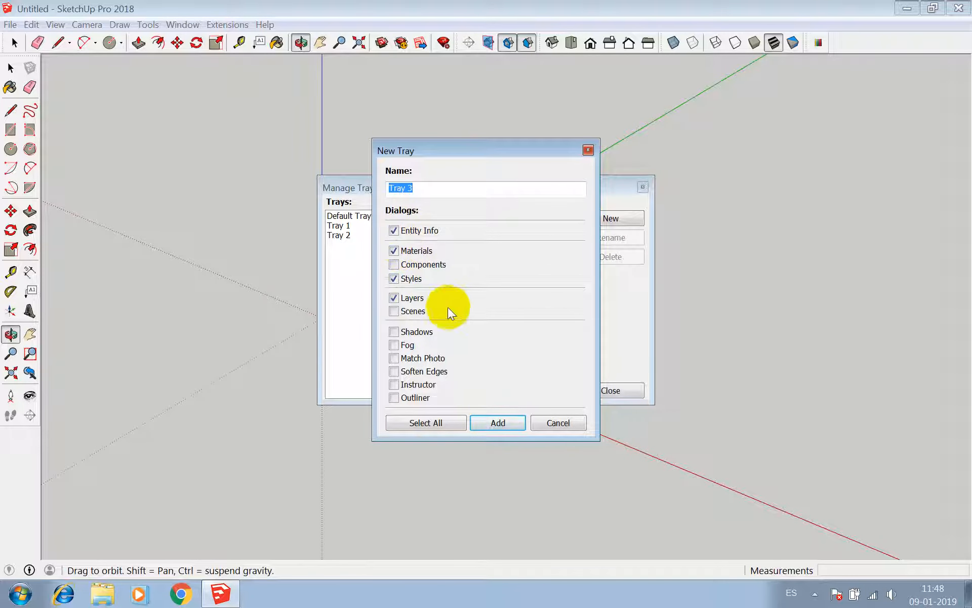
left_click(395, 311)
left_click(394, 332)
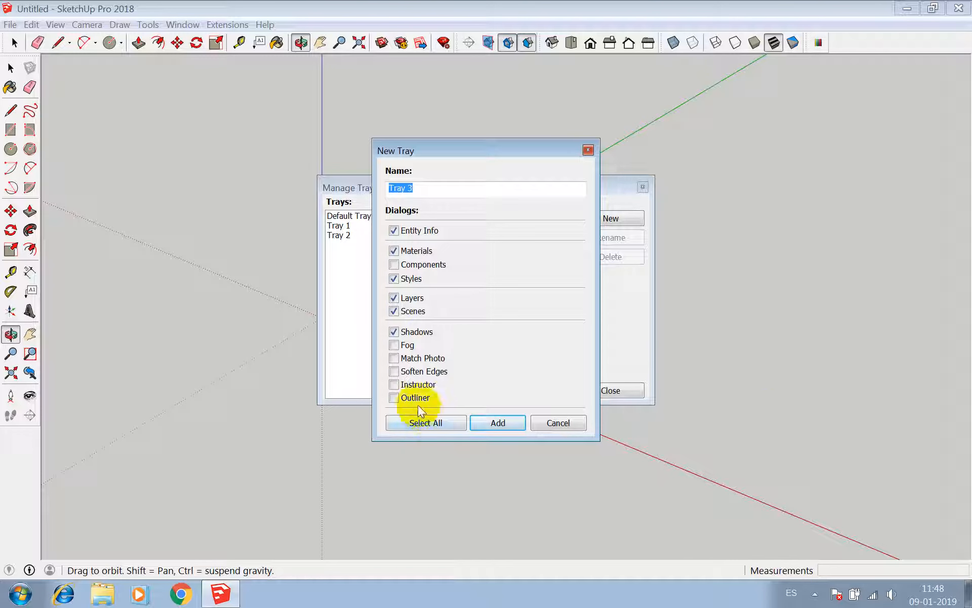
left_click(395, 372)
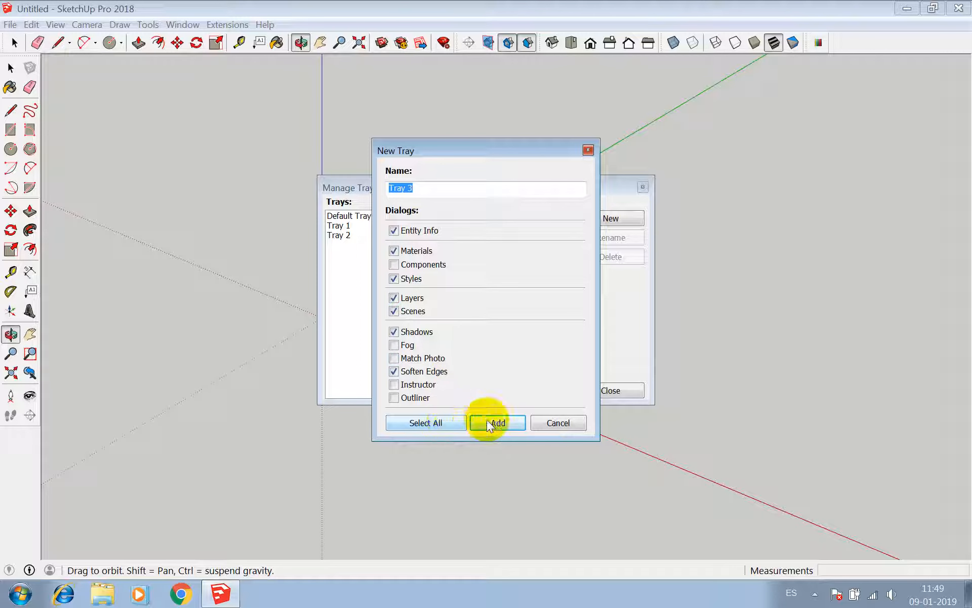
left_click(507, 421)
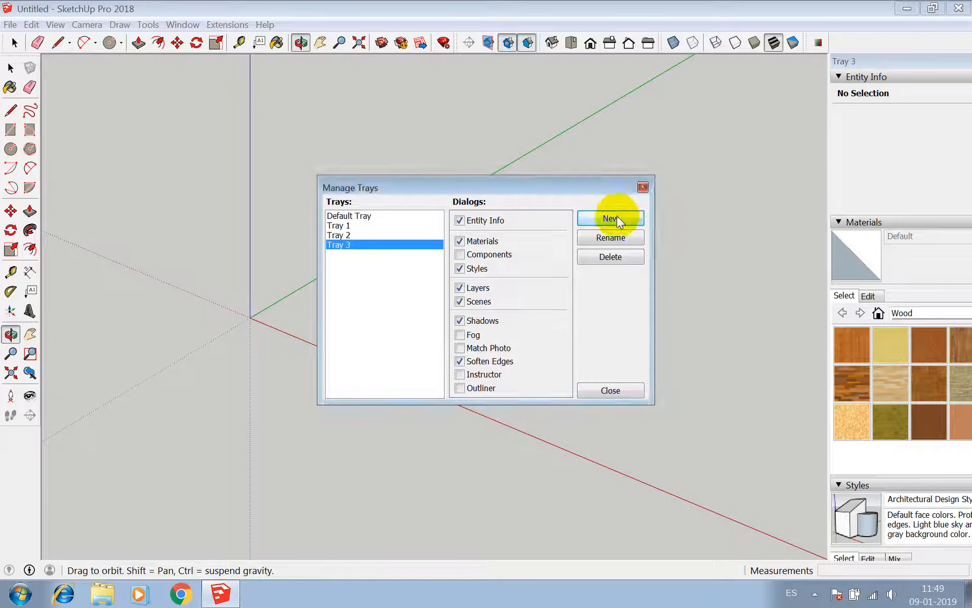
left_click(642, 186)
- Collapse the Materials, Styles, Scenes and Shadows sections of the new tray, keeping Layers expanded
left_click(911, 223)
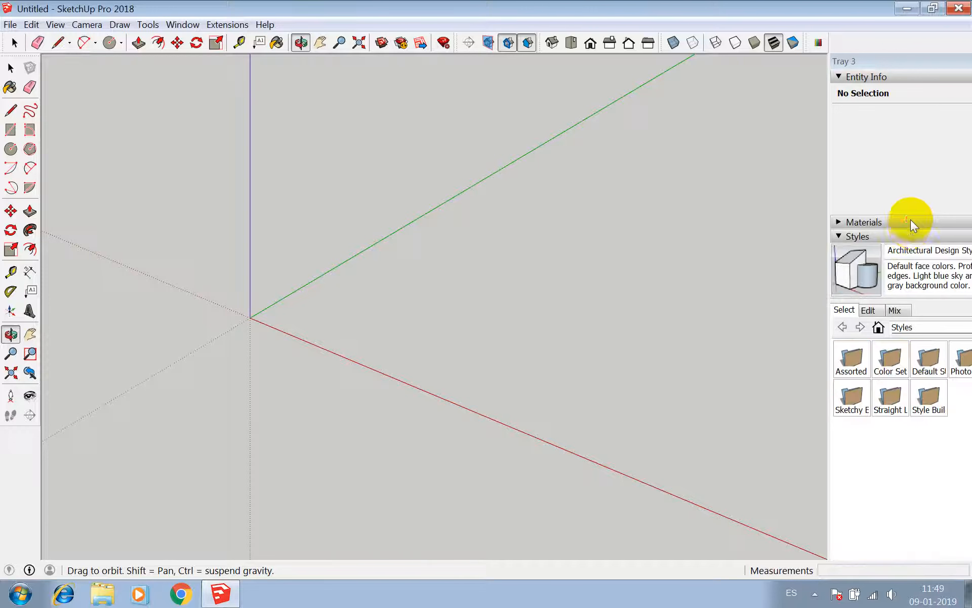
left_click(909, 237)
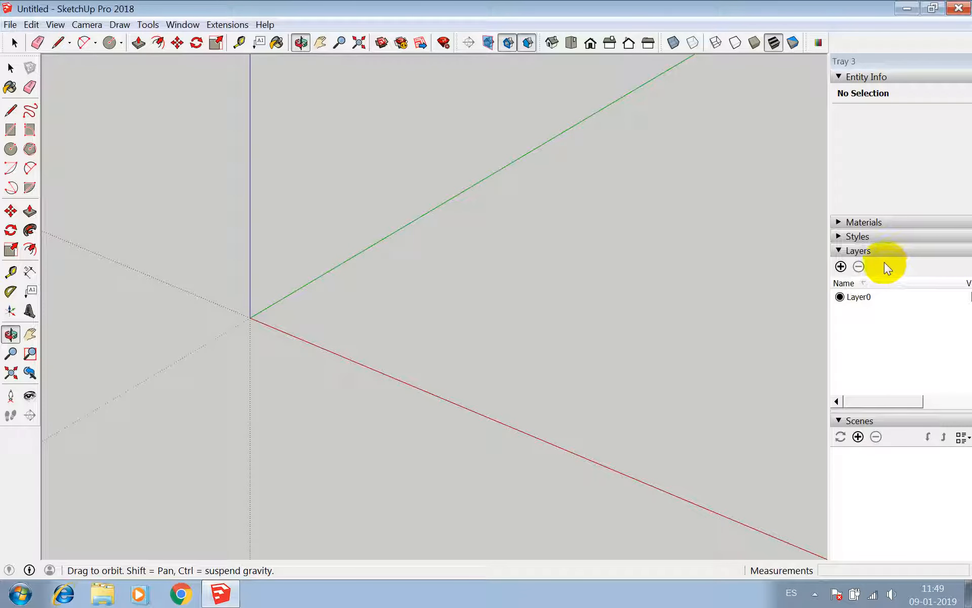
left_click(889, 252)
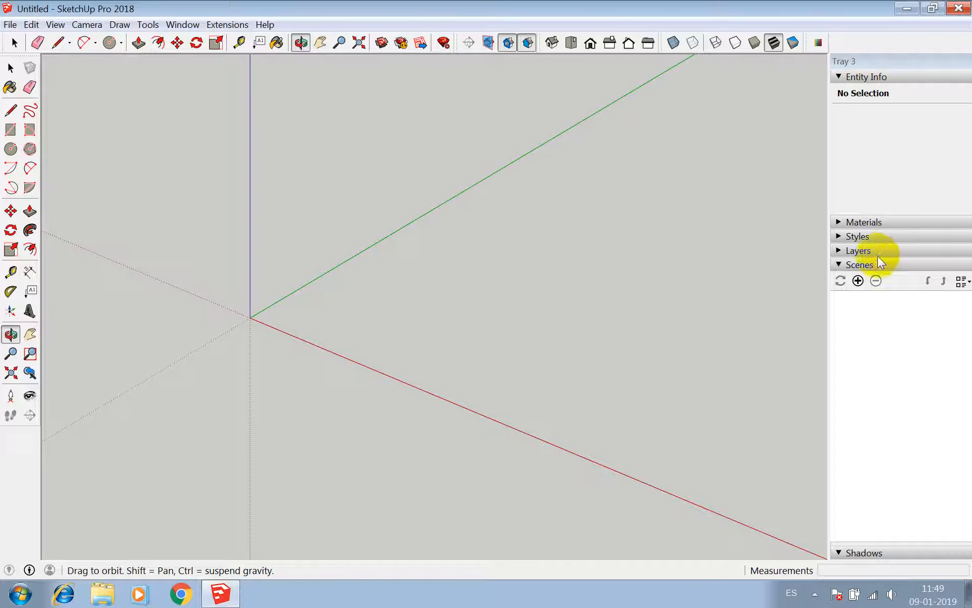
left_click(874, 264)
left_click(870, 278)
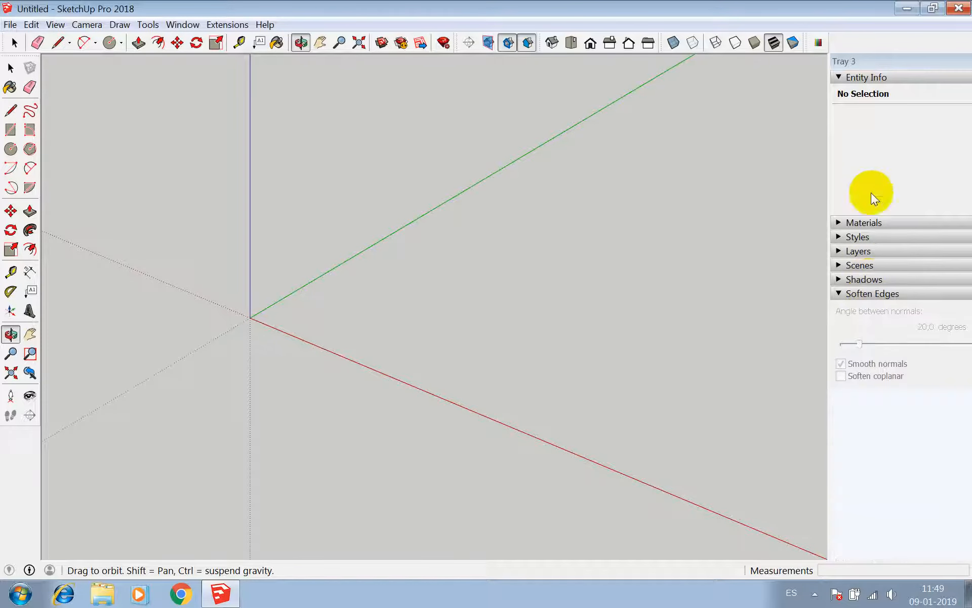
left_click(867, 252)
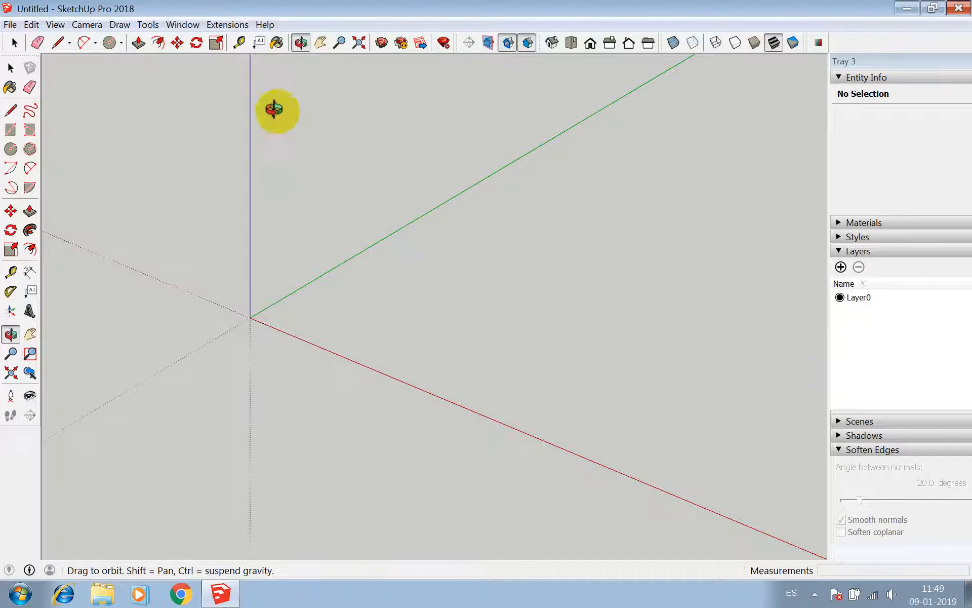
- Open the model's geo-location settings and start adding a location from the map
left_click(181, 25)
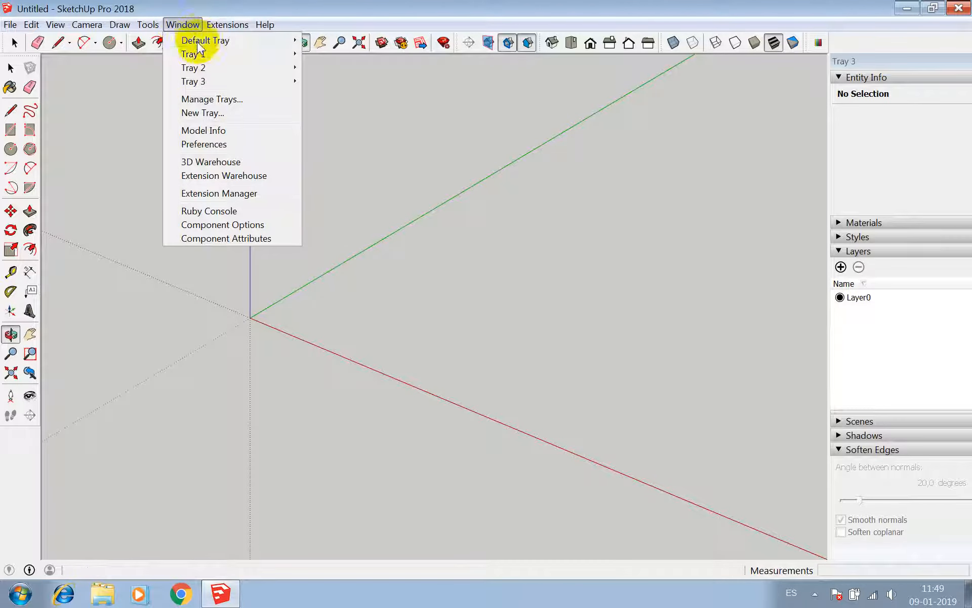
left_click(203, 129)
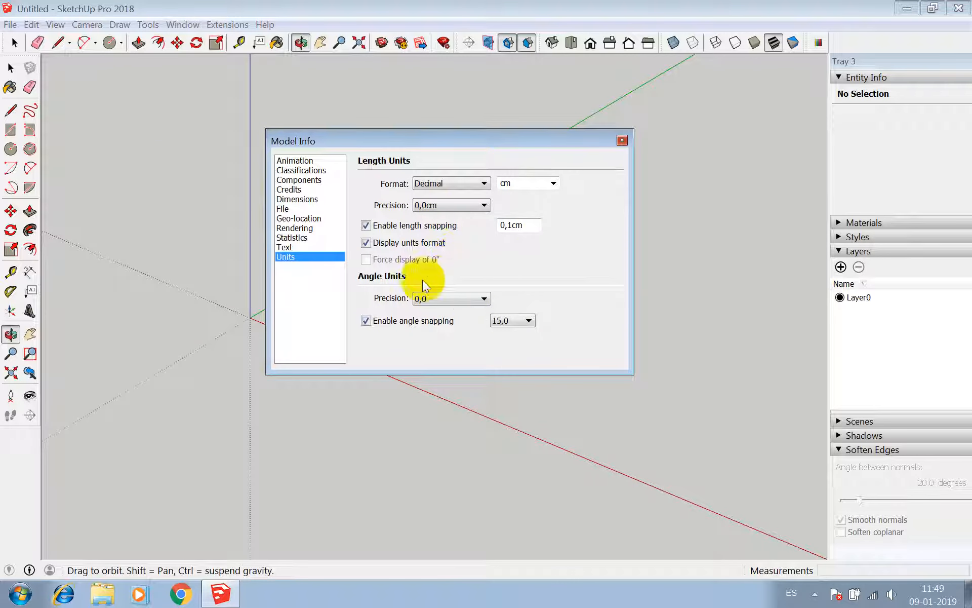
left_click(287, 219)
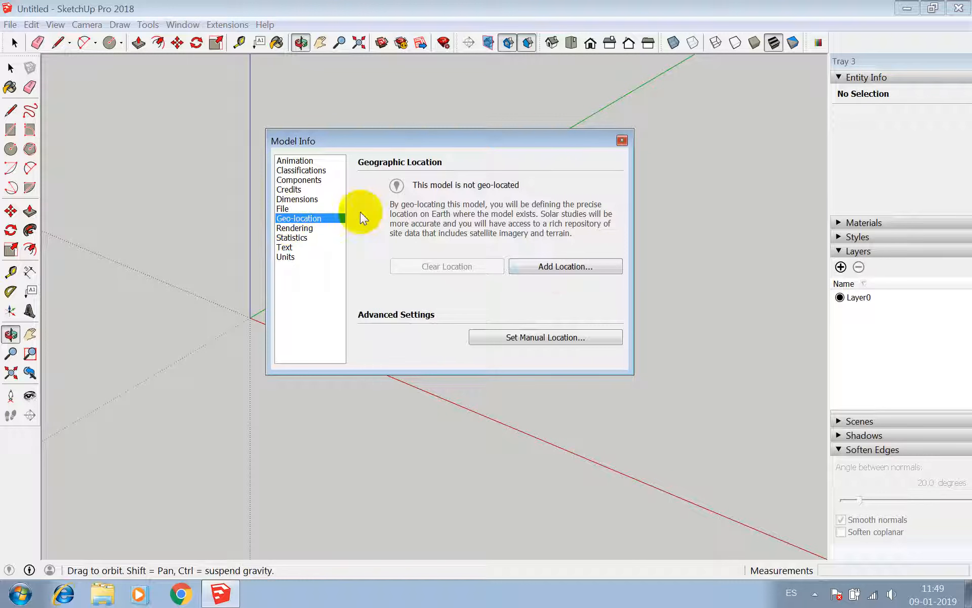
left_click(816, 593)
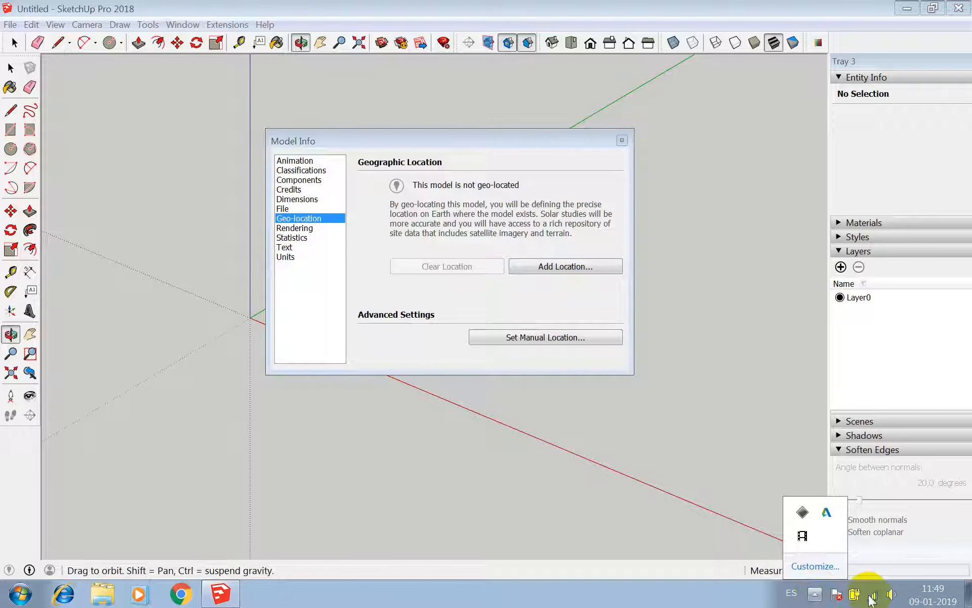
left_click(773, 544)
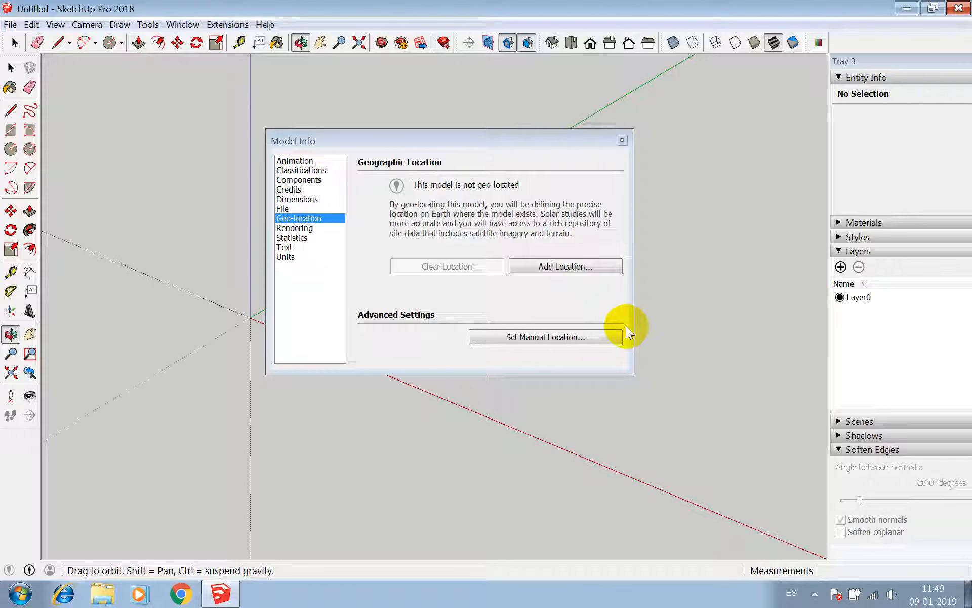
left_click(561, 263)
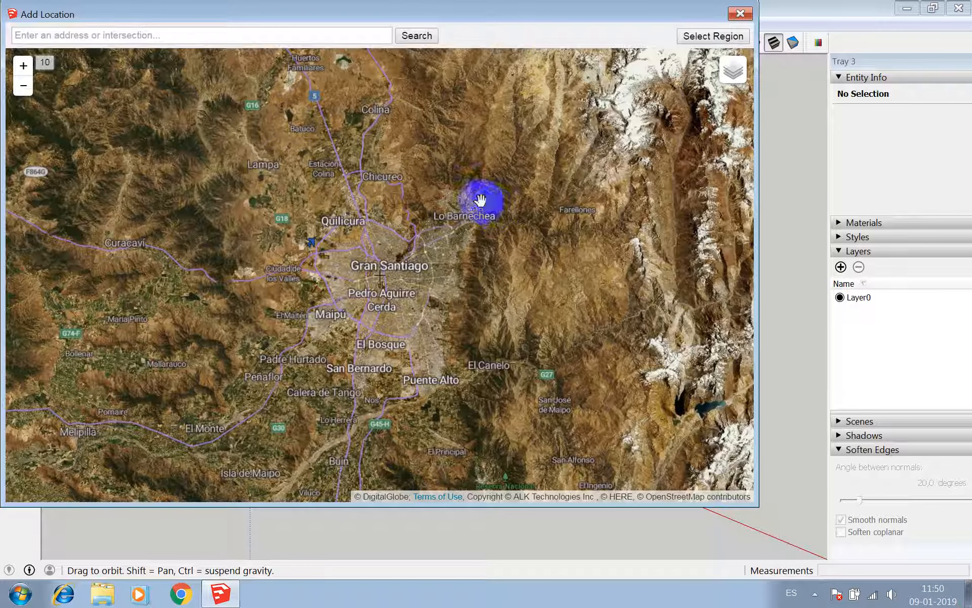
- Search the location map for "las cruces, el tabo"
left_click(152, 35)
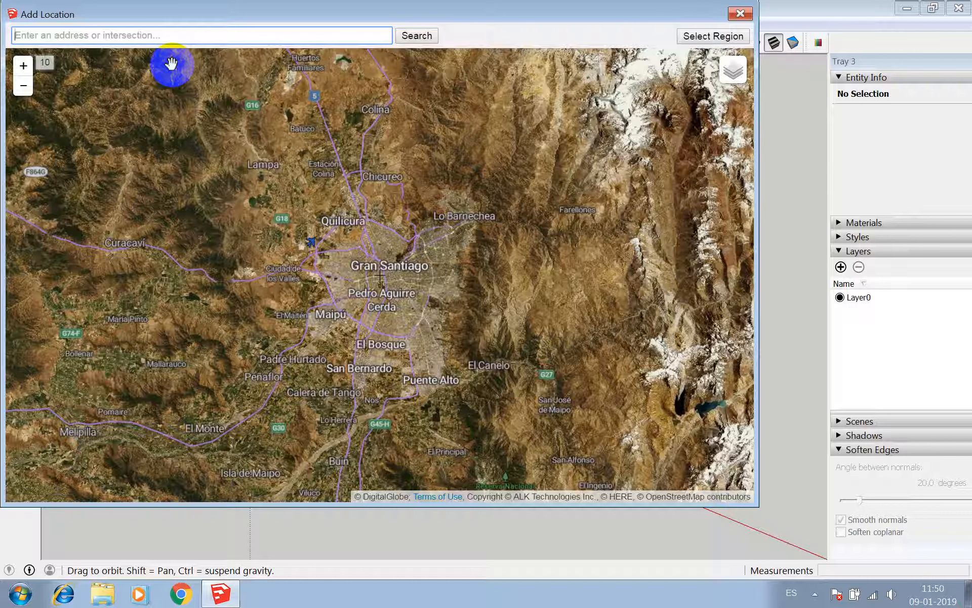
type("las cruce")
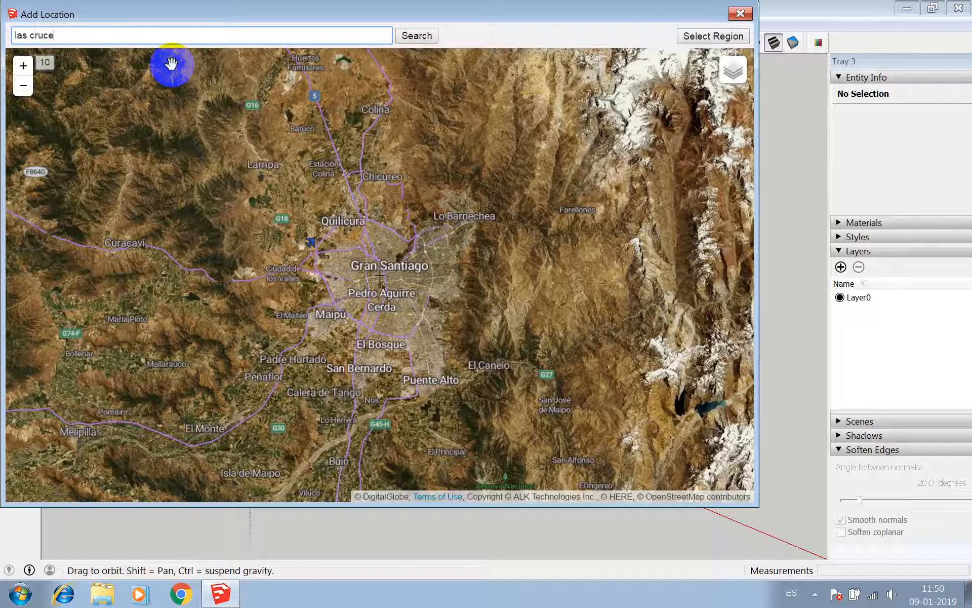
type("s, el tabo")
left_click(434, 38)
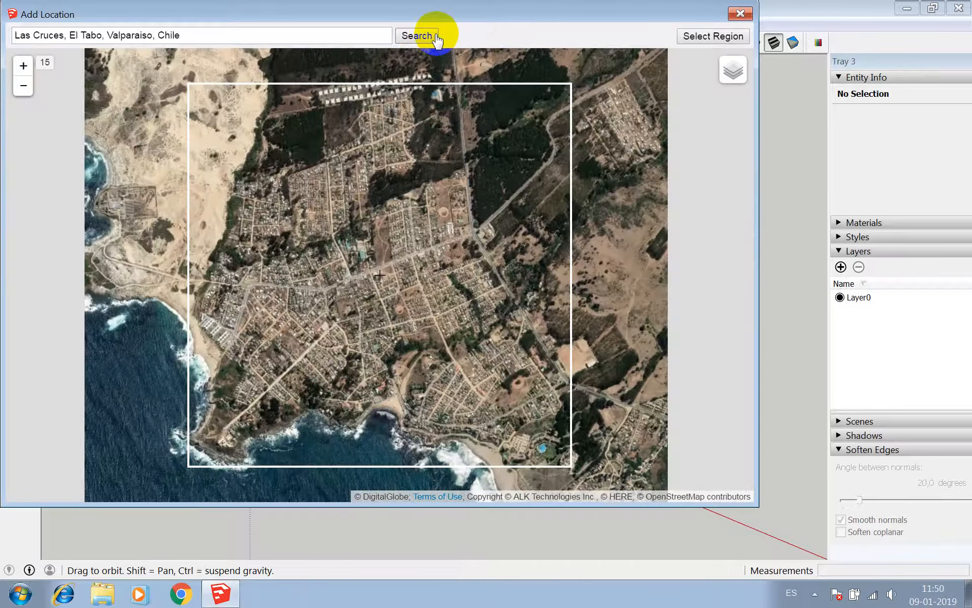
- Frame the Las Cruces headland and town inside the map's capture area at zoom level 14
left_click_drag(398, 219, 444, 151)
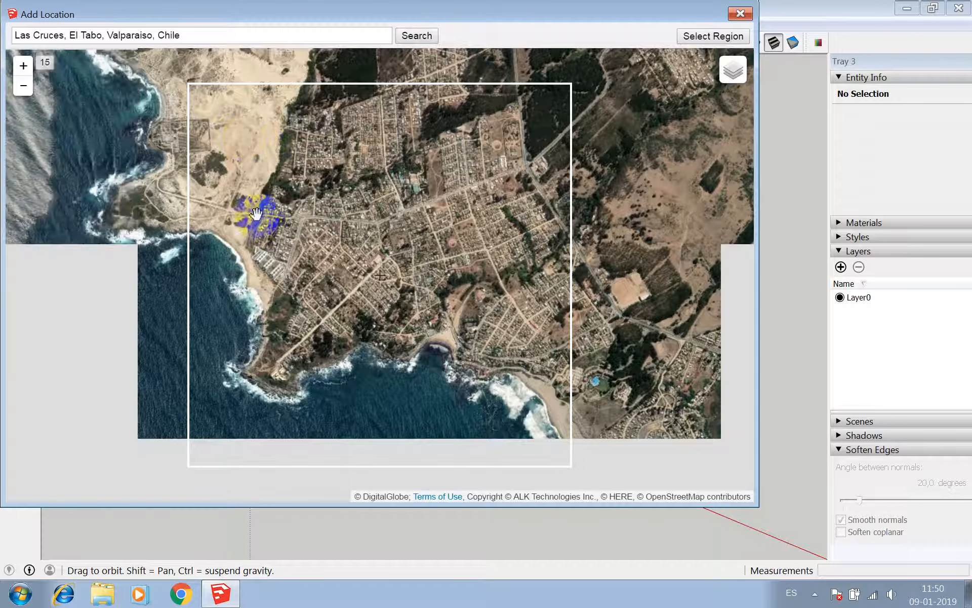
left_click_drag(273, 207, 365, 211)
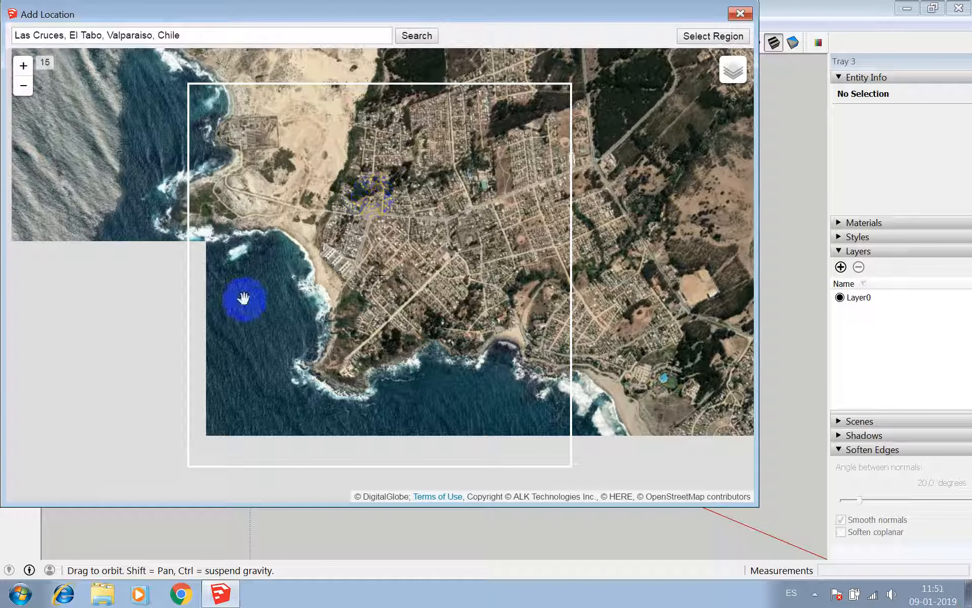
scroll(414, 255, "down", 2)
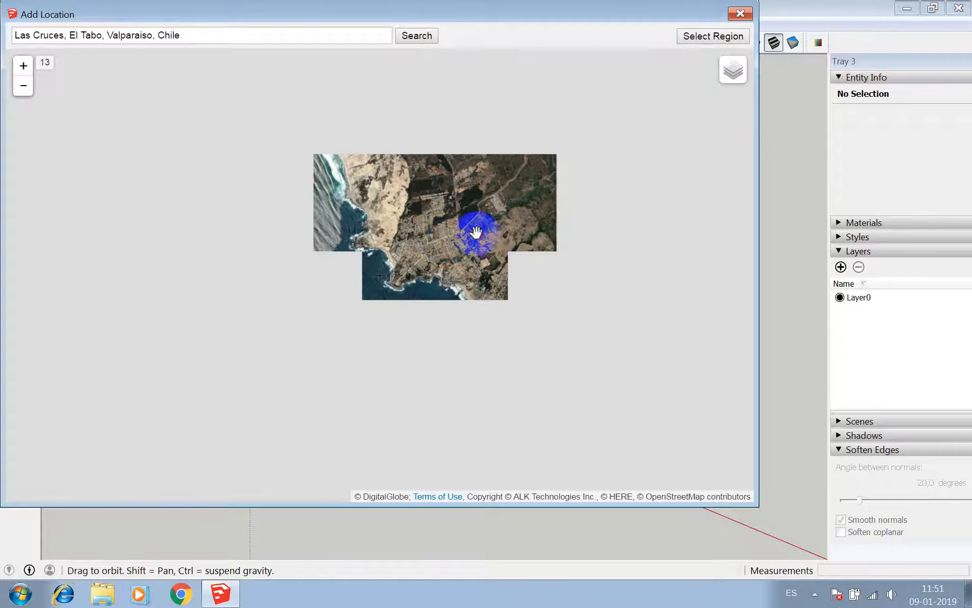
left_click_drag(473, 228, 373, 242)
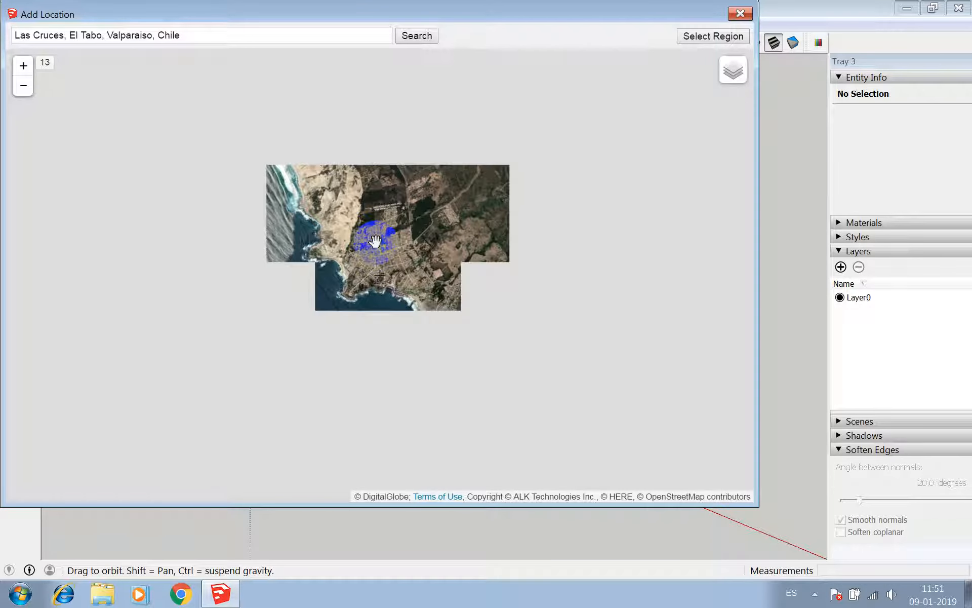
left_click(23, 66)
left_click_drag(395, 218, 420, 267)
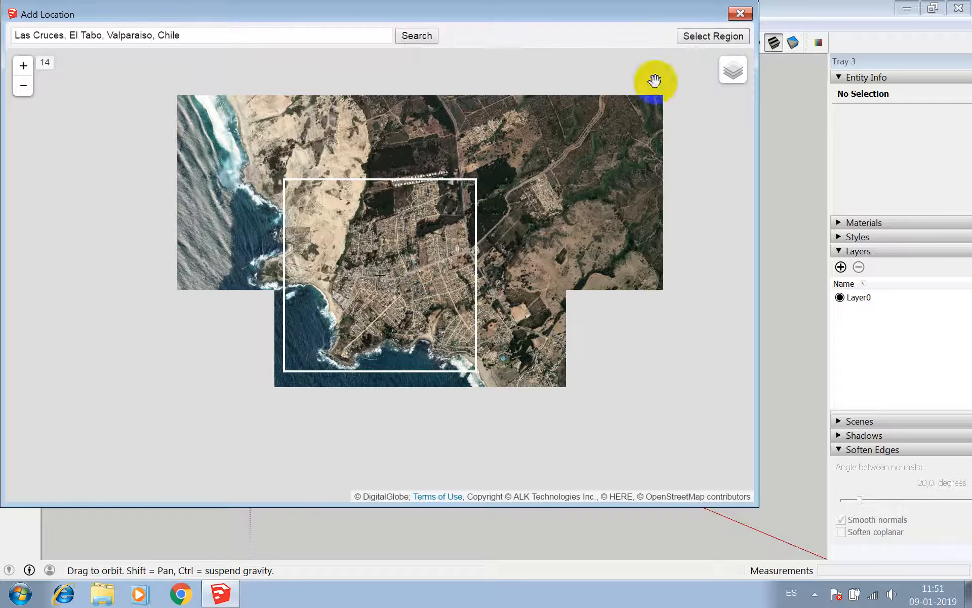
mouse_move(389, 332)
left_mouse_down()
mouse_move(417, 325)
mouse_move(420, 313)
mouse_move(401, 333)
left_mouse_up()
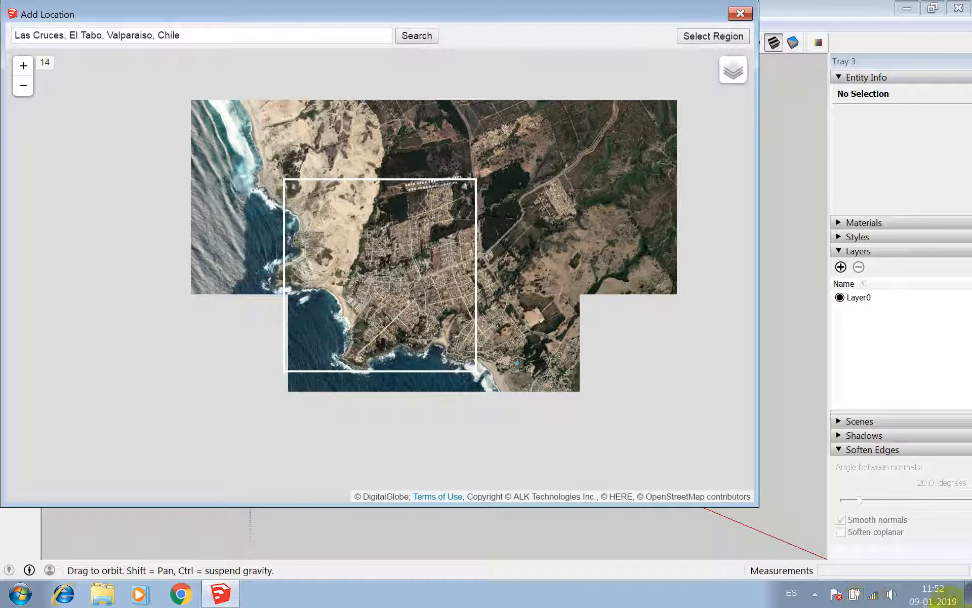
- Try to connect the computer to the iPolo_ wireless network, making a second attempt, and dismiss the connection dialog
left_click(874, 595)
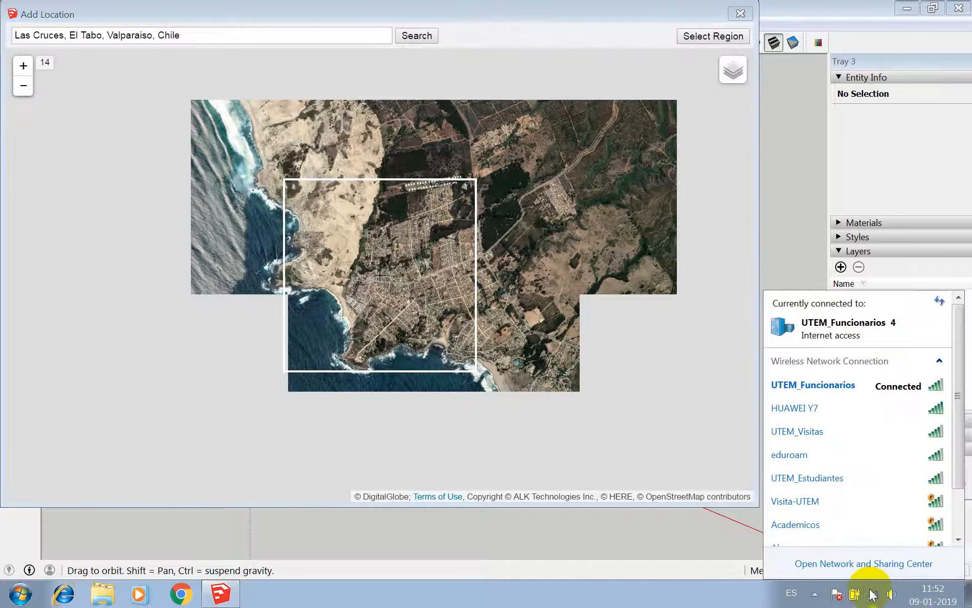
left_click_drag(961, 400, 962, 369)
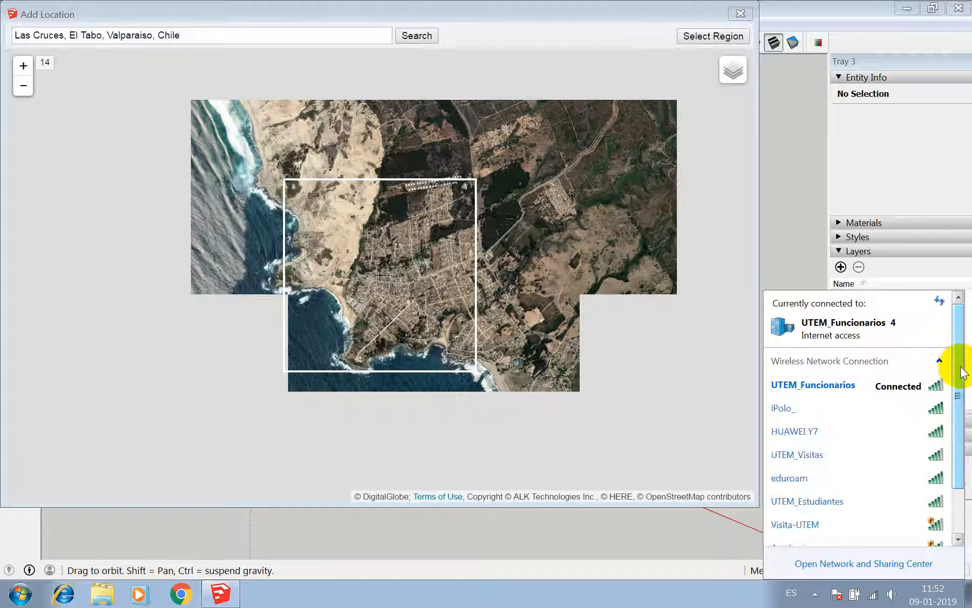
left_click(876, 403)
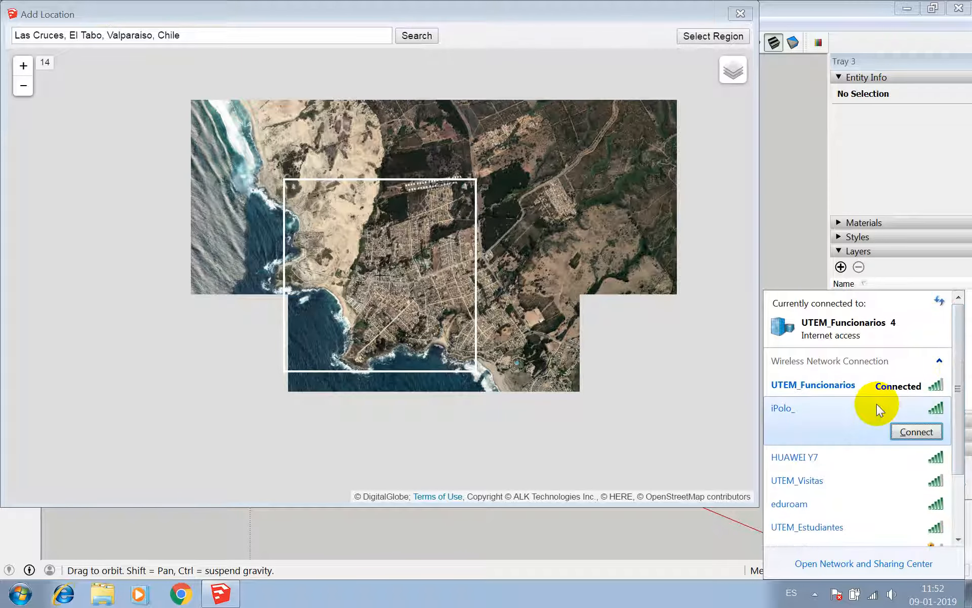
left_click(913, 430)
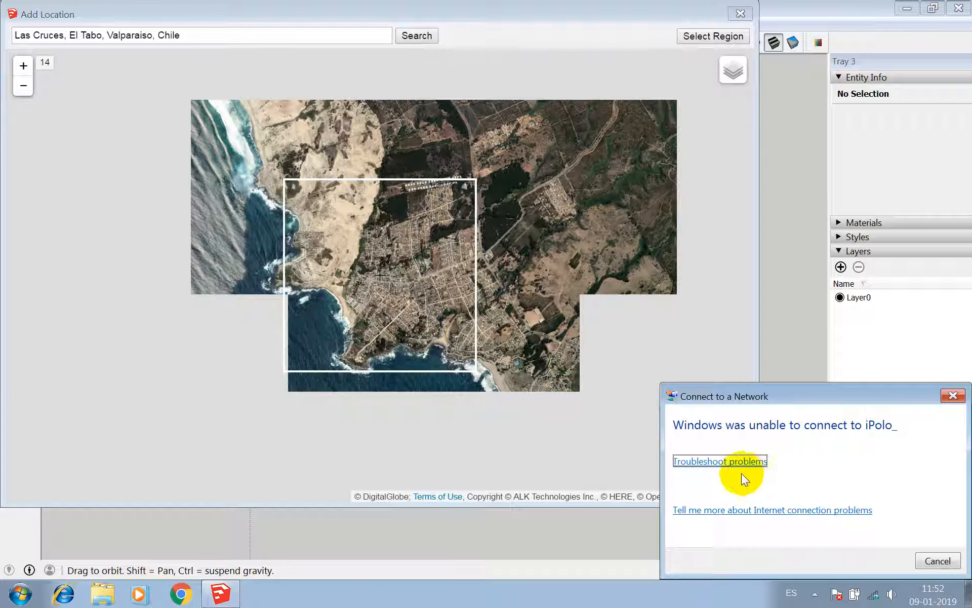
left_click(952, 395)
left_click(873, 595)
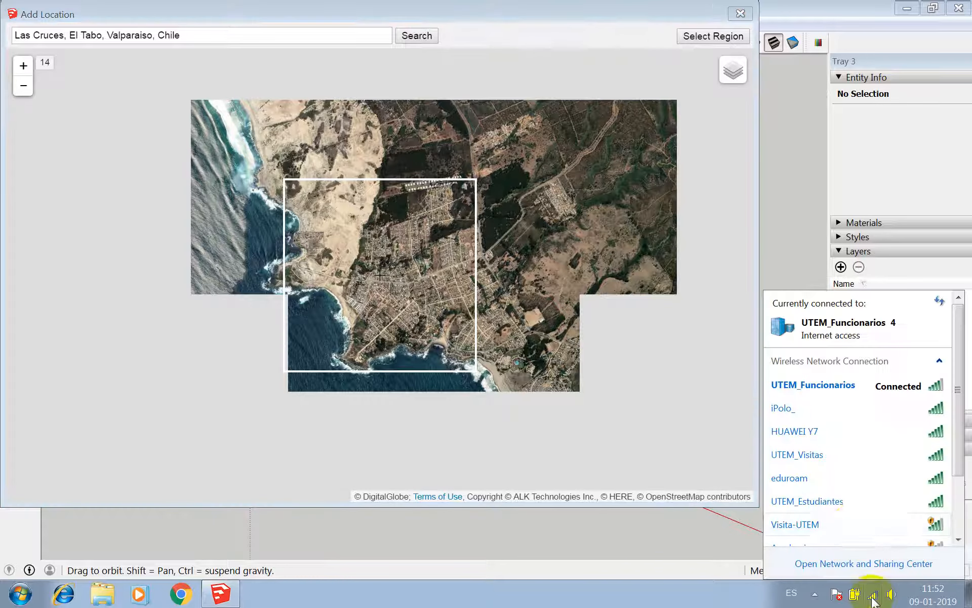
left_click(823, 411)
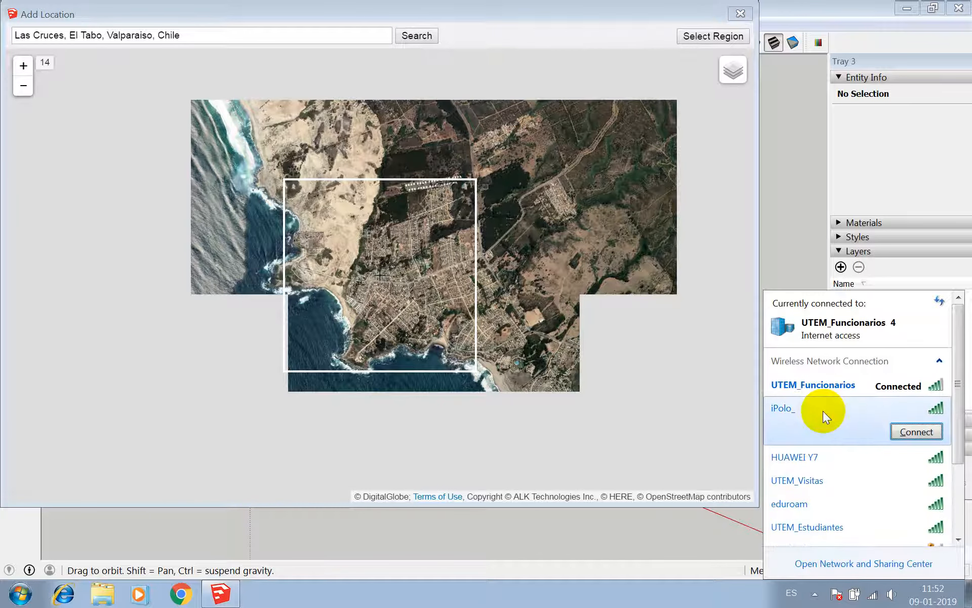
left_click(914, 432)
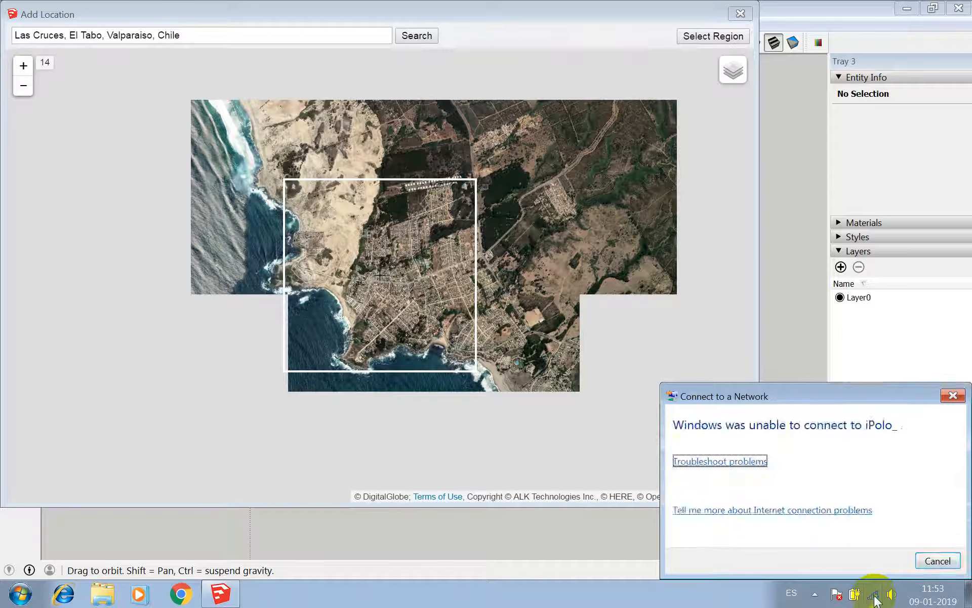
left_click(954, 397)
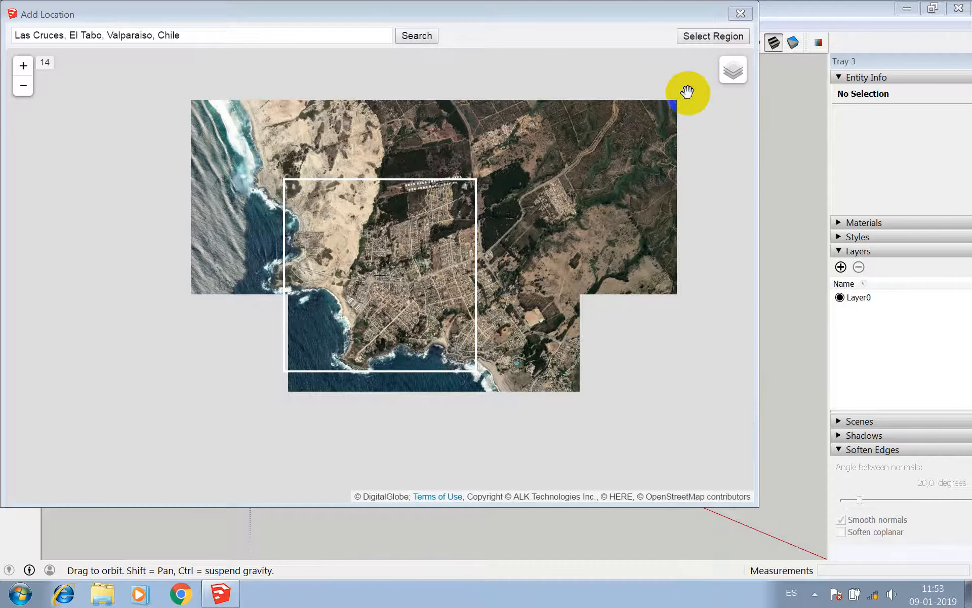
- Close the location map, check the UTEM_Funcionarios wireless connection, and reopen the Add Location map from the geo-location settings
left_click(740, 13)
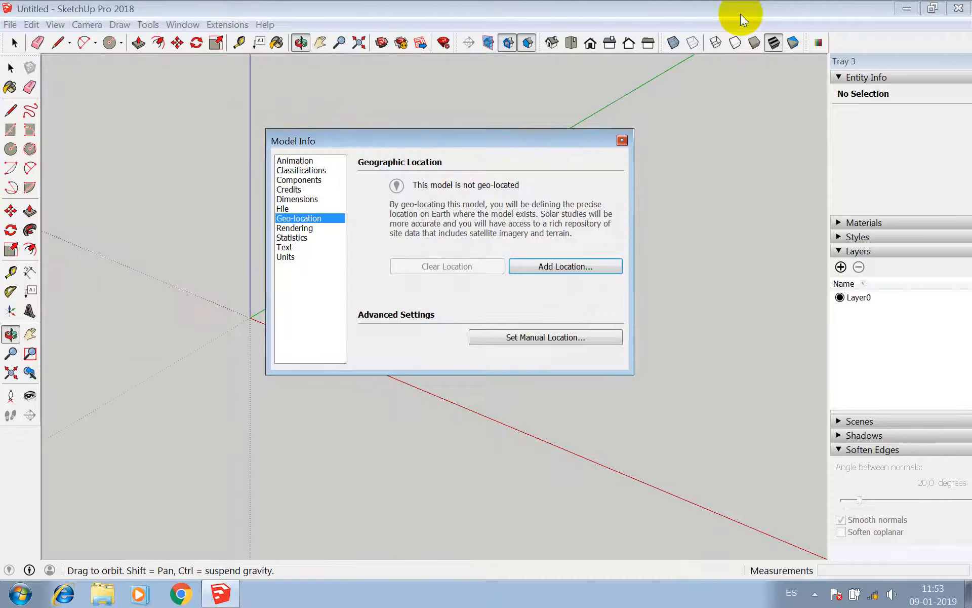
left_click(565, 267)
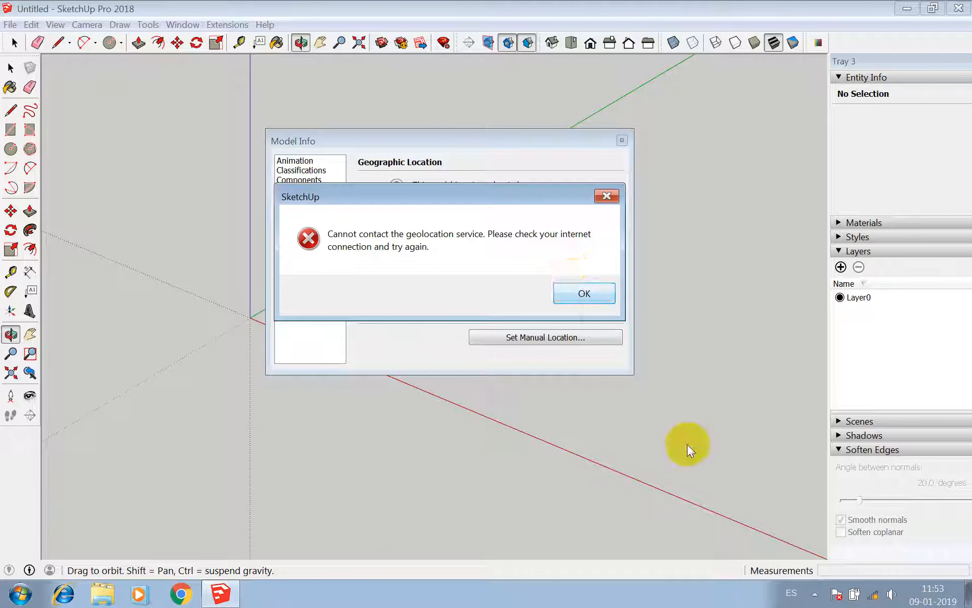
left_click(872, 593)
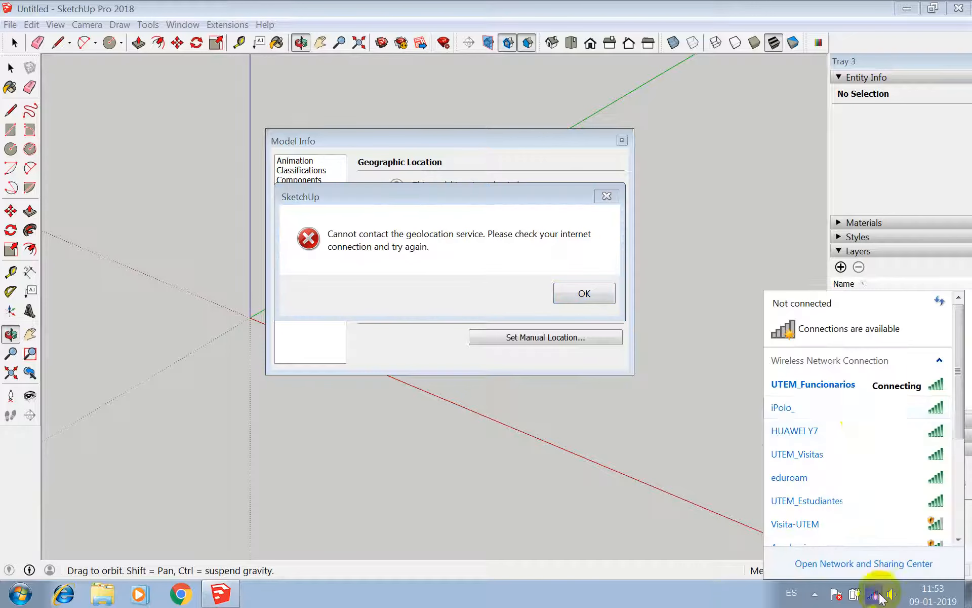
left_click(856, 388)
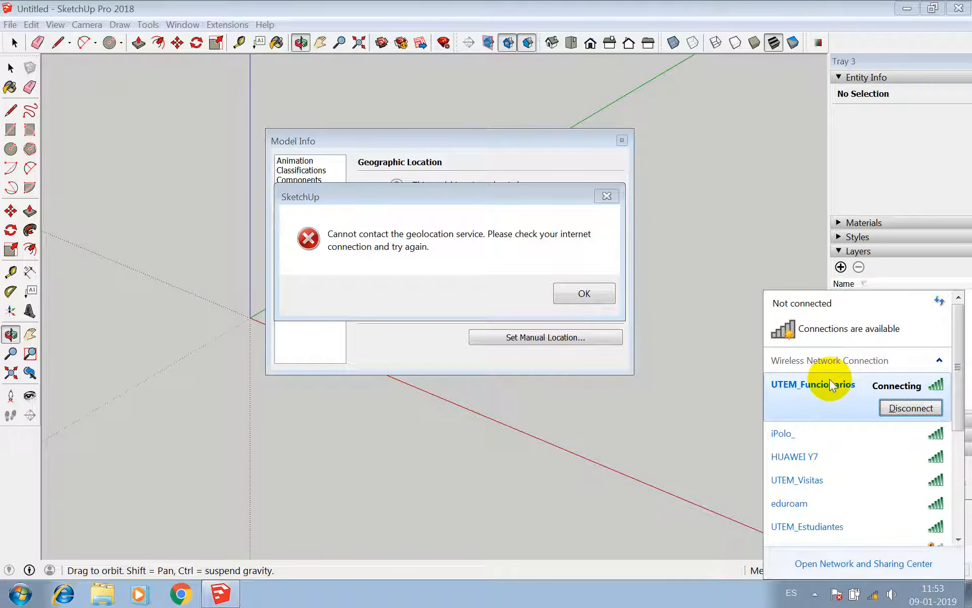
left_click(930, 304)
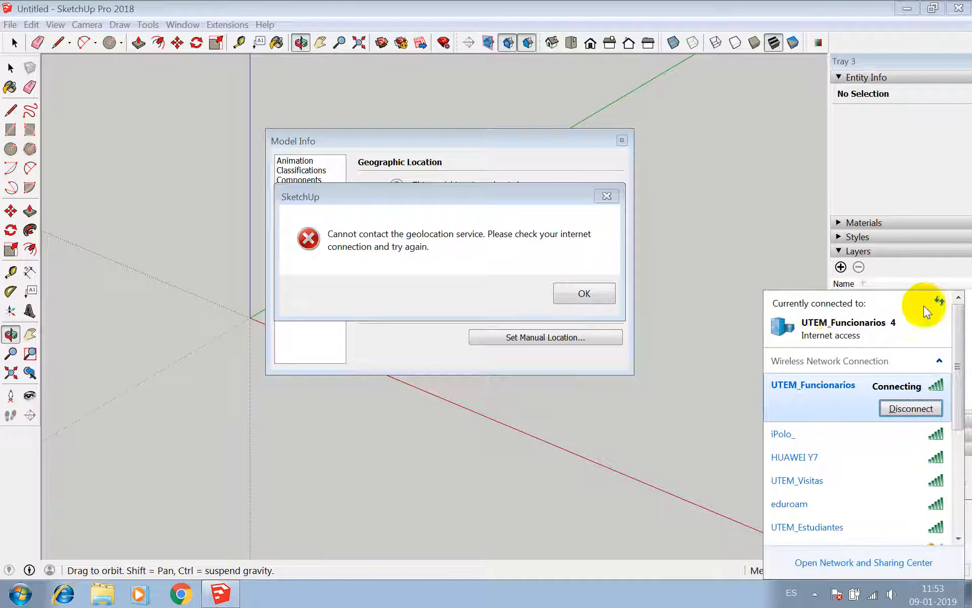
left_click(591, 294)
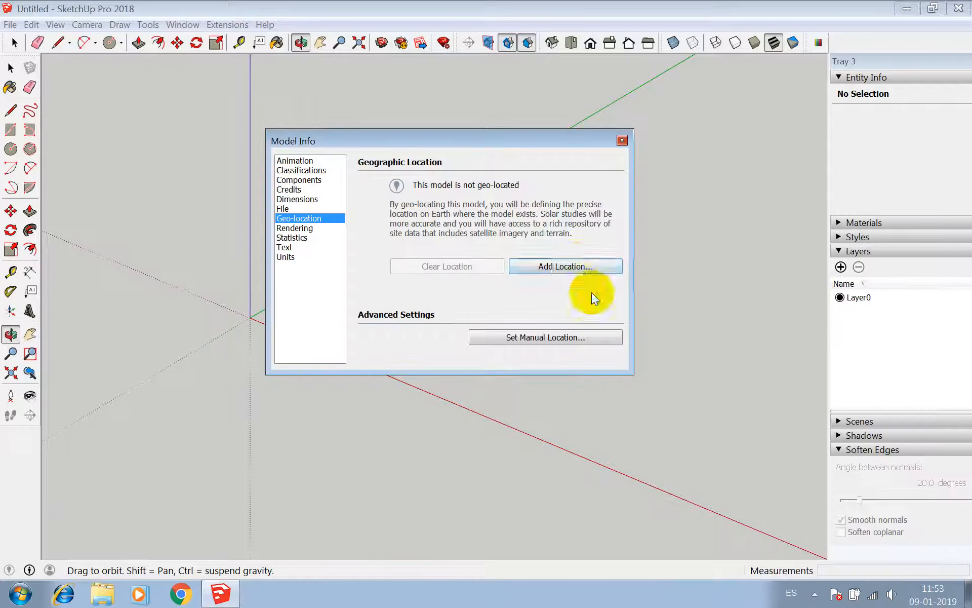
left_click(577, 265)
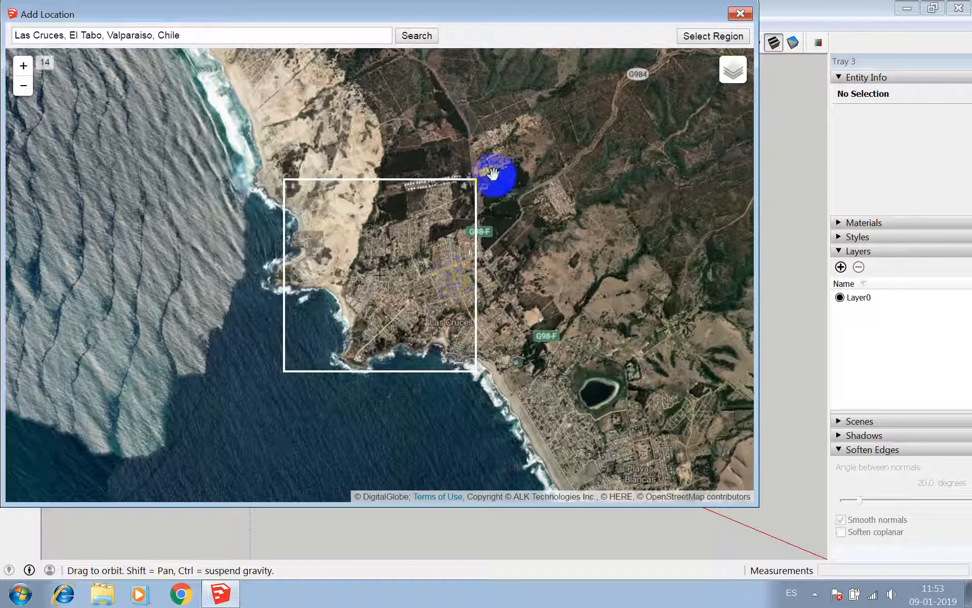
- Try selecting the region around Las Cruces and adjusting which part of the coast its capture frame covers
left_click(693, 34)
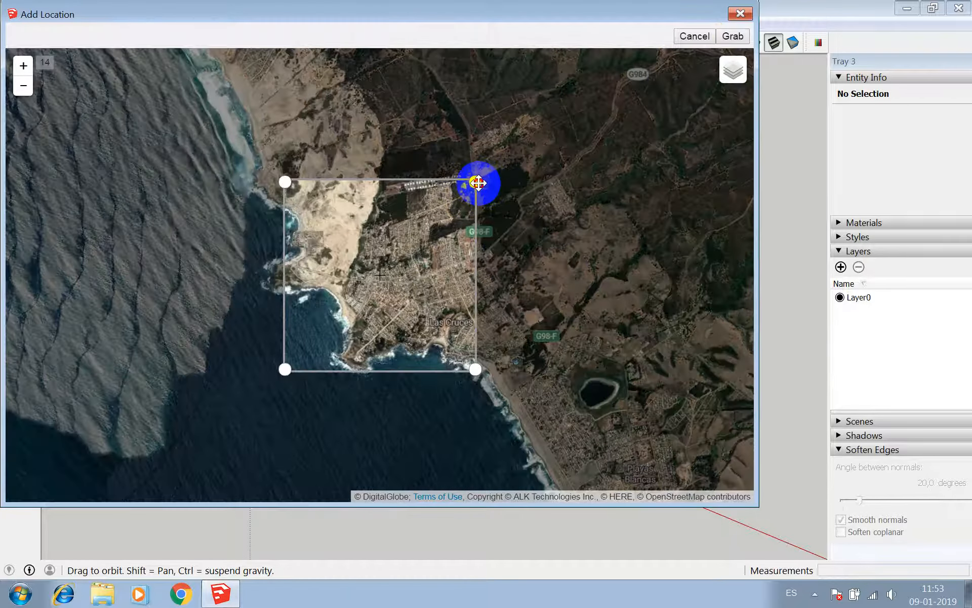
mouse_move(459, 181)
left_mouse_down()
mouse_move(467, 167)
mouse_move(458, 195)
left_mouse_up()
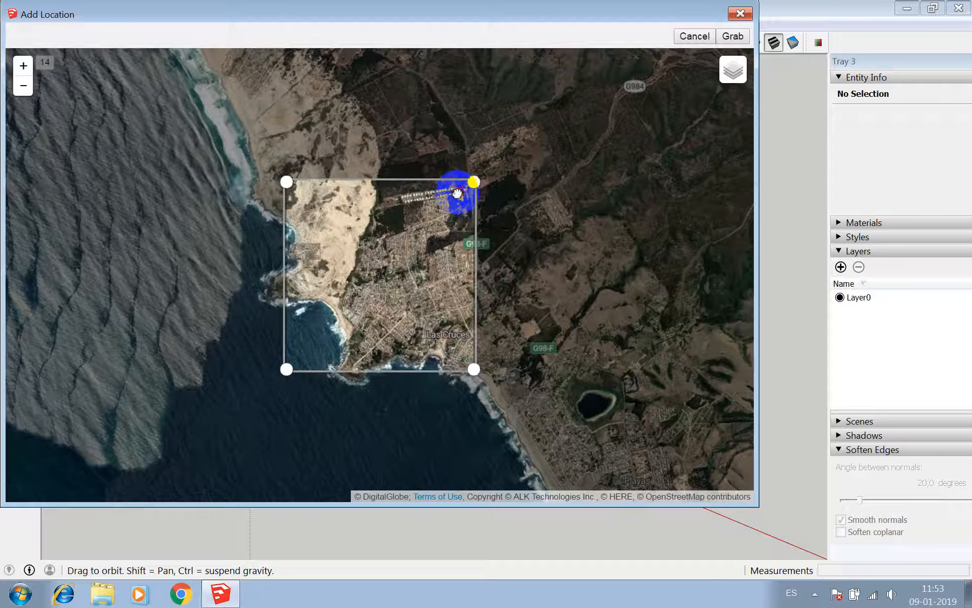
left_click_drag(385, 292, 411, 289)
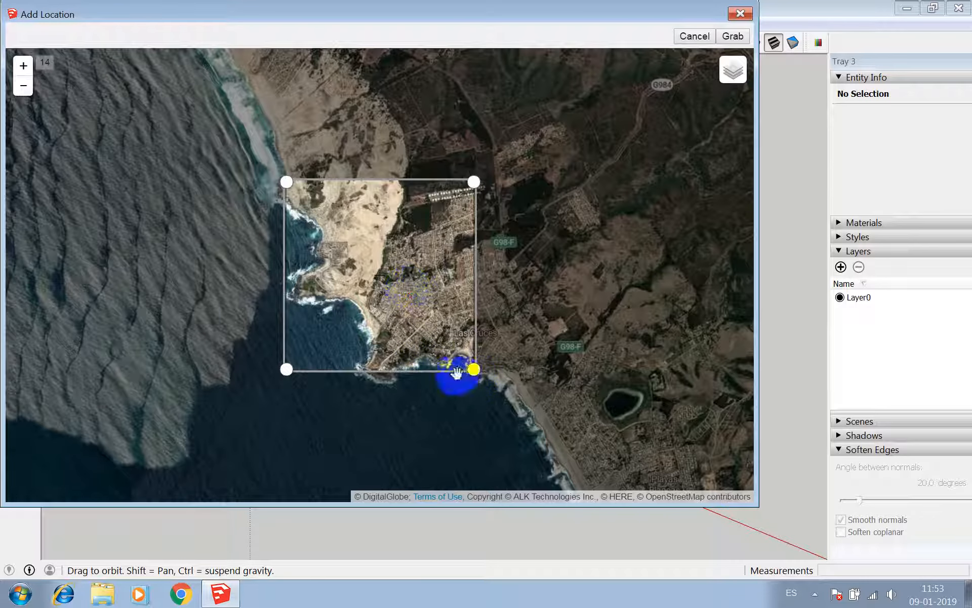
mouse_move(475, 372)
left_mouse_down()
mouse_move(495, 404)
mouse_move(633, 444)
mouse_move(477, 369)
mouse_move(510, 358)
mouse_move(483, 352)
mouse_move(484, 371)
left_mouse_up()
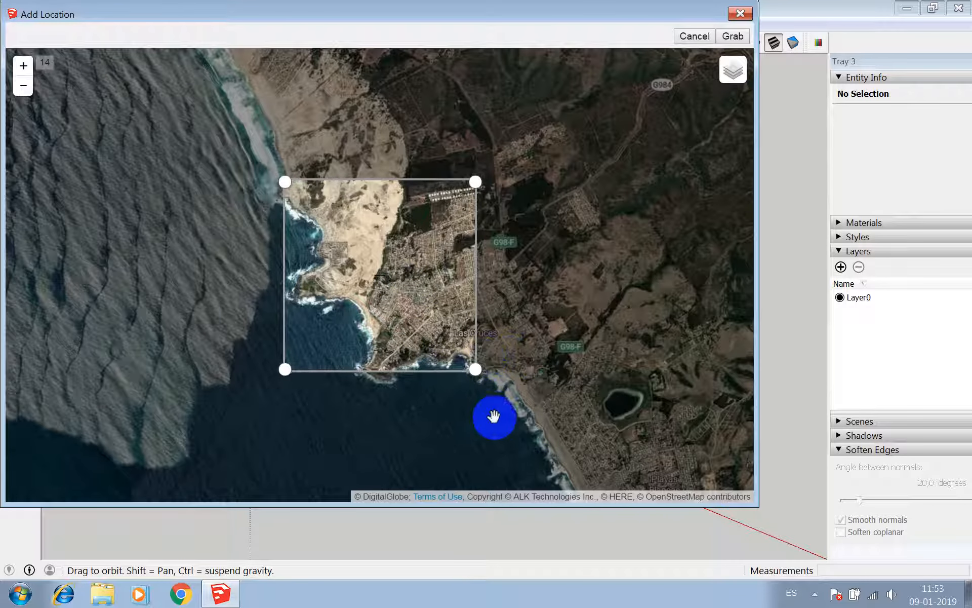
- Try to select a wider region around Las Cruces with the map at zoom level 13
scroll(346, 279, "down", 4)
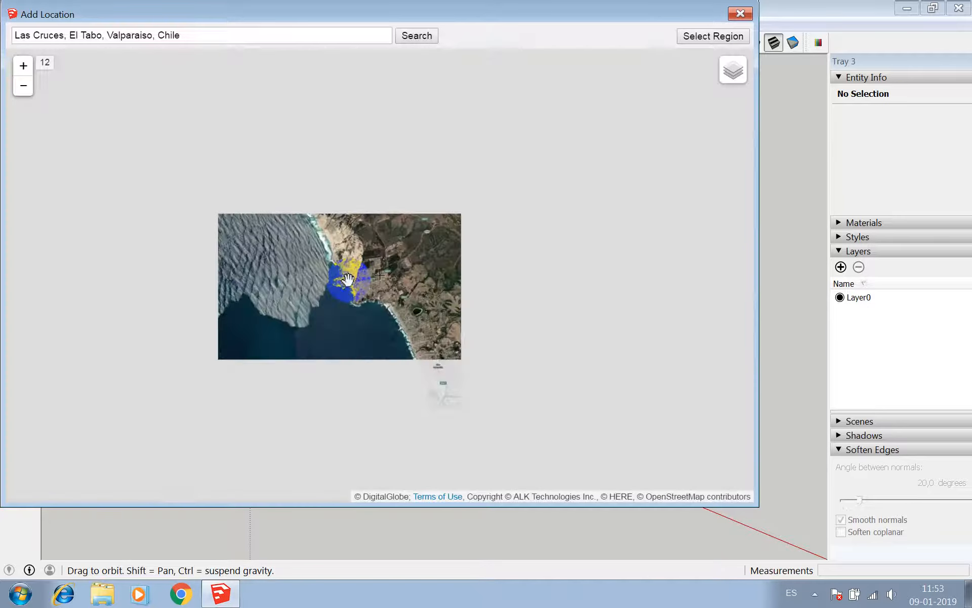
scroll(349, 279, "up", 2)
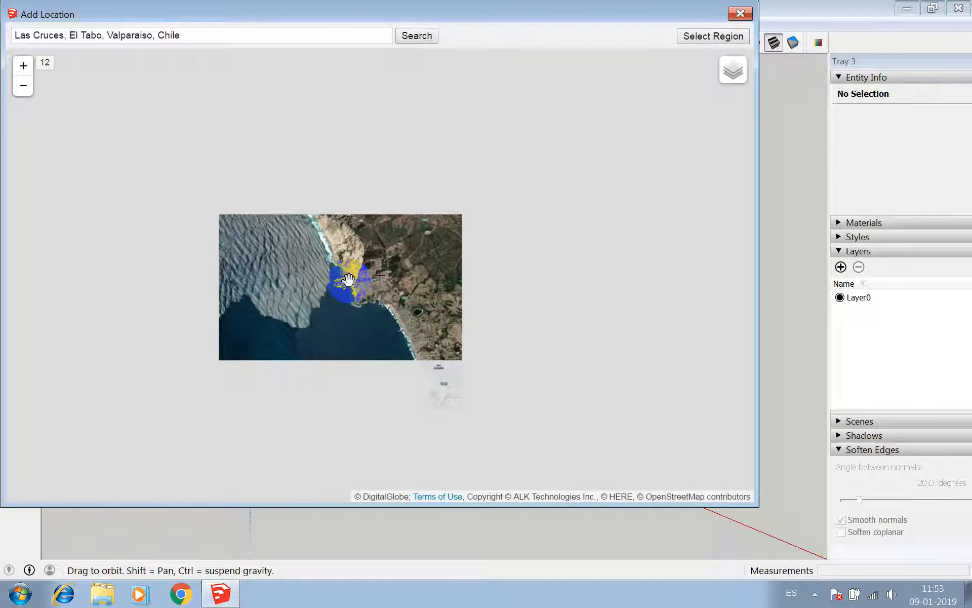
left_click_drag(401, 261, 521, 229)
scroll(397, 270, "up", 2)
scroll(408, 254, "down", 2)
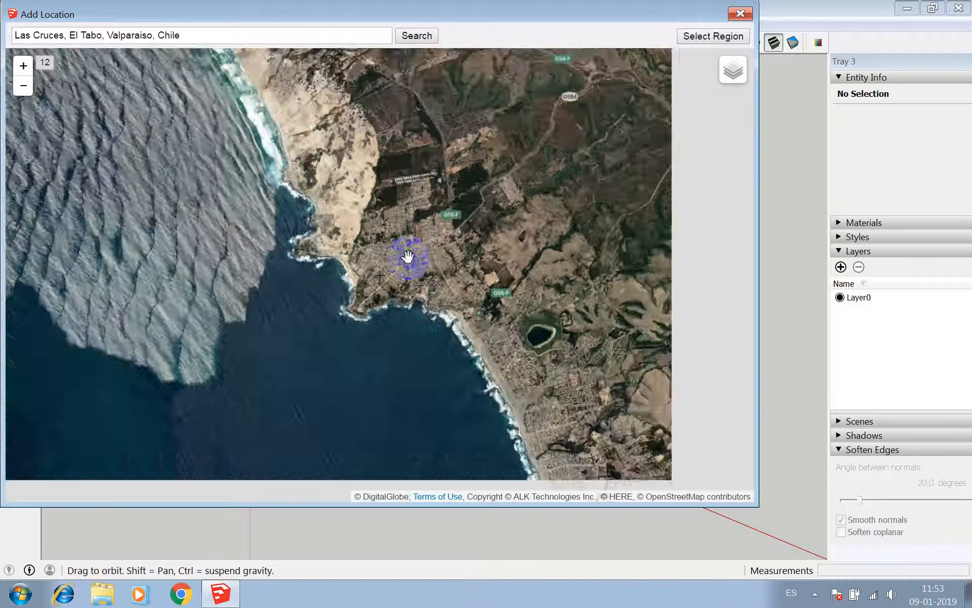
left_click(22, 86)
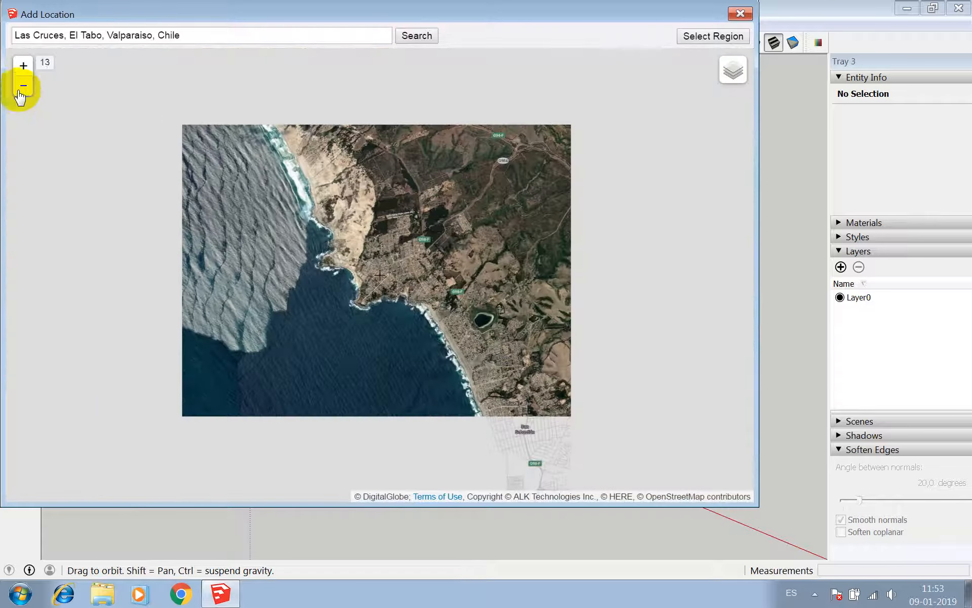
mouse_move(408, 253)
left_mouse_down()
mouse_move(414, 247)
mouse_move(408, 256)
left_mouse_up()
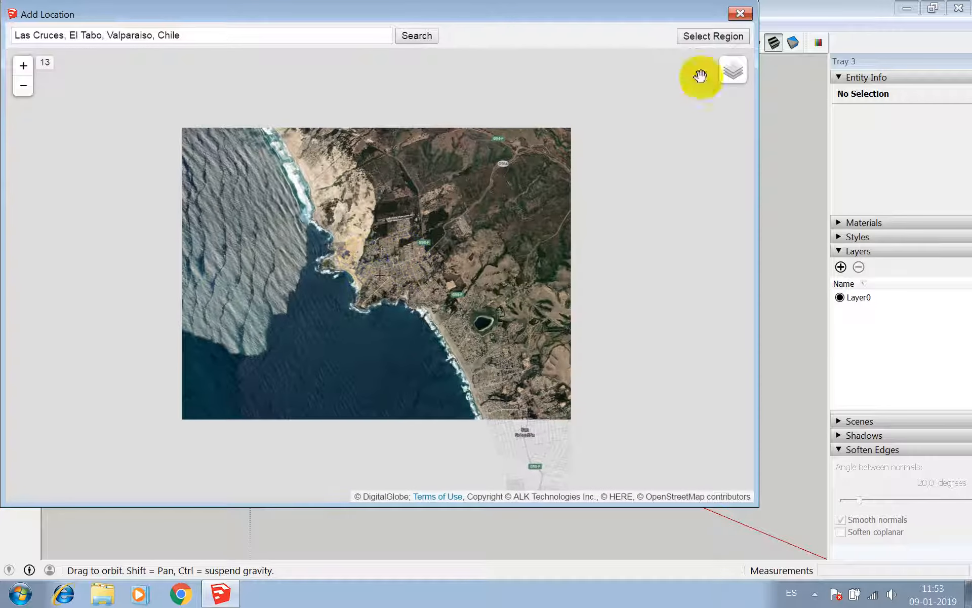
left_click(712, 39)
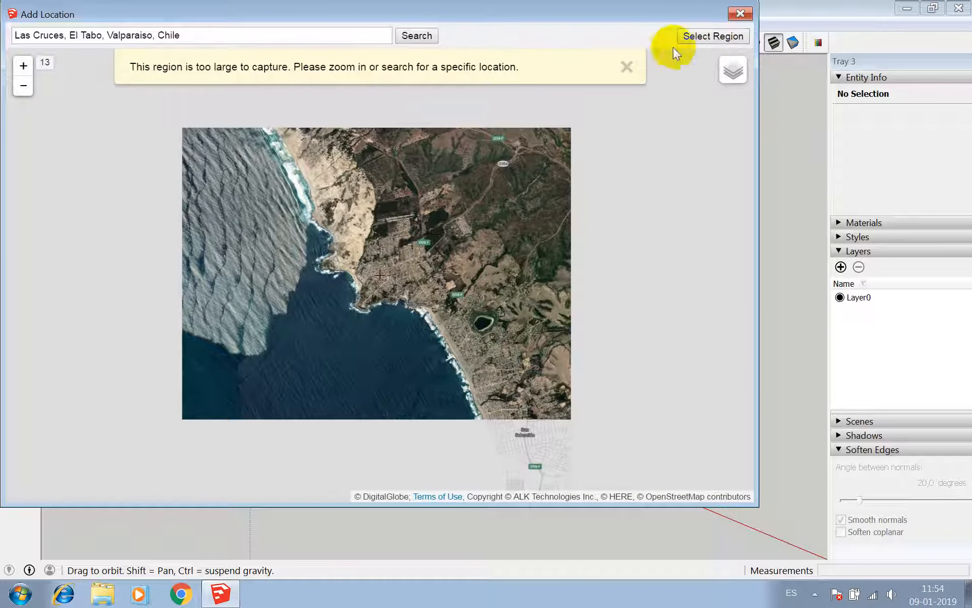
- Select the capture region at zoom level 14, with the tip of the Las Cruces headland near its centre
left_click(23, 66)
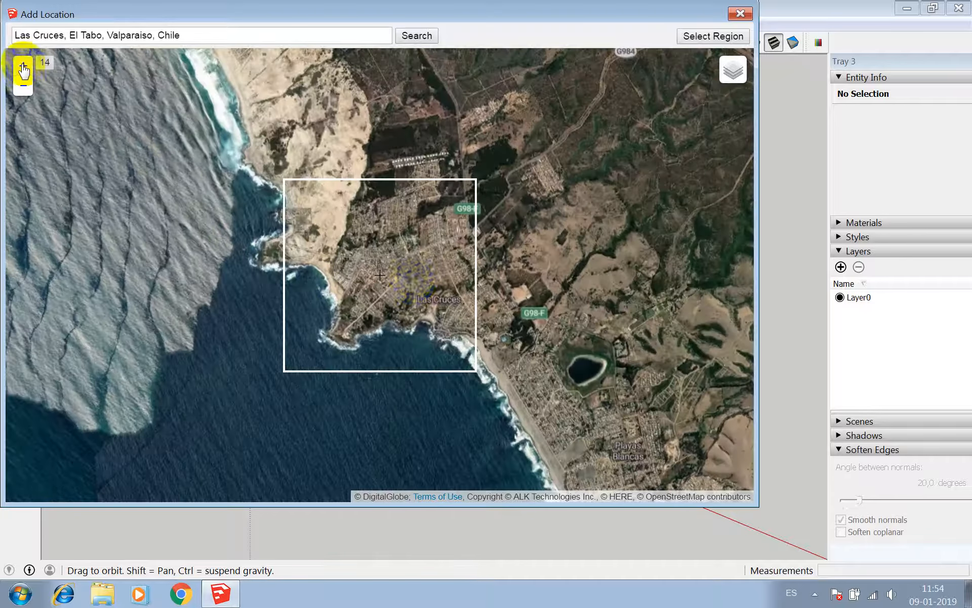
left_click_drag(409, 278, 452, 241)
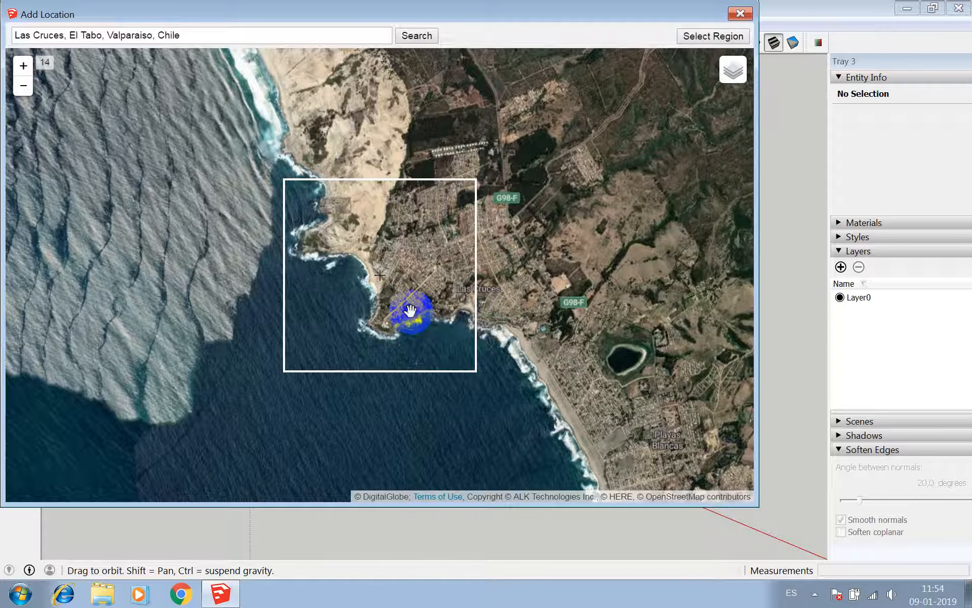
left_click_drag(413, 304, 413, 287)
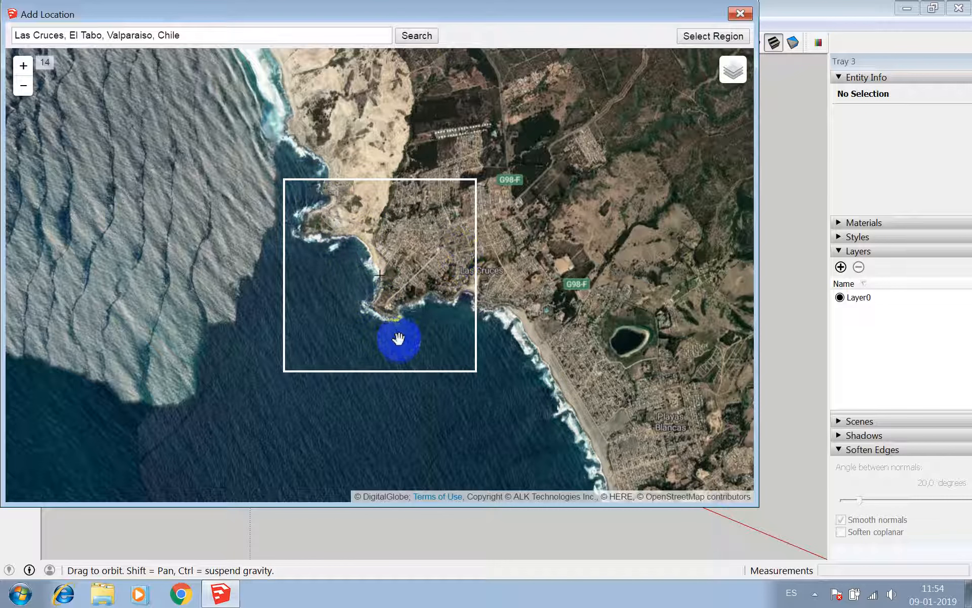
left_click(700, 45)
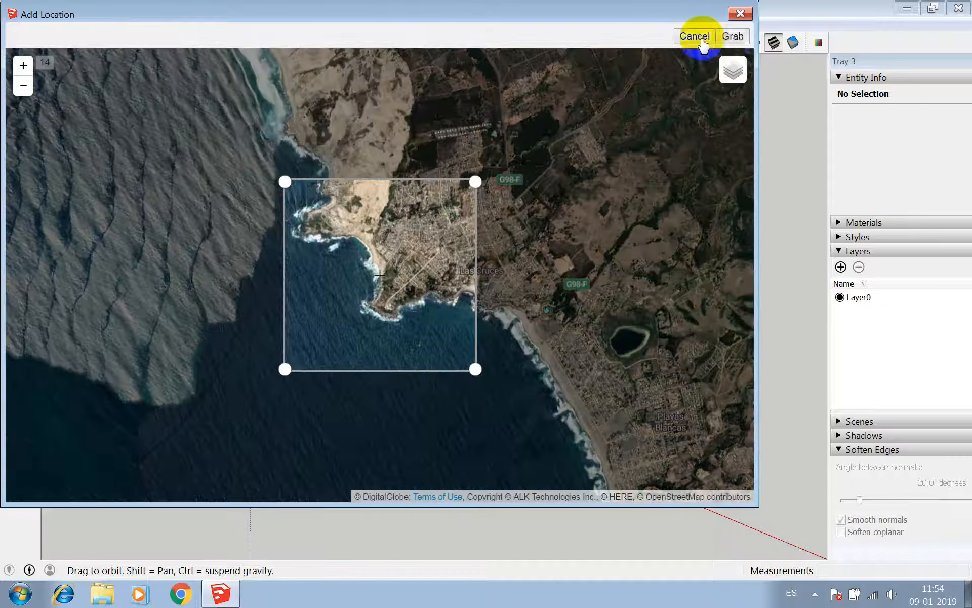
- Grab the selected Las Cruces region into the model, and widen the tray to expose the layers' visibility settings
left_click(733, 36)
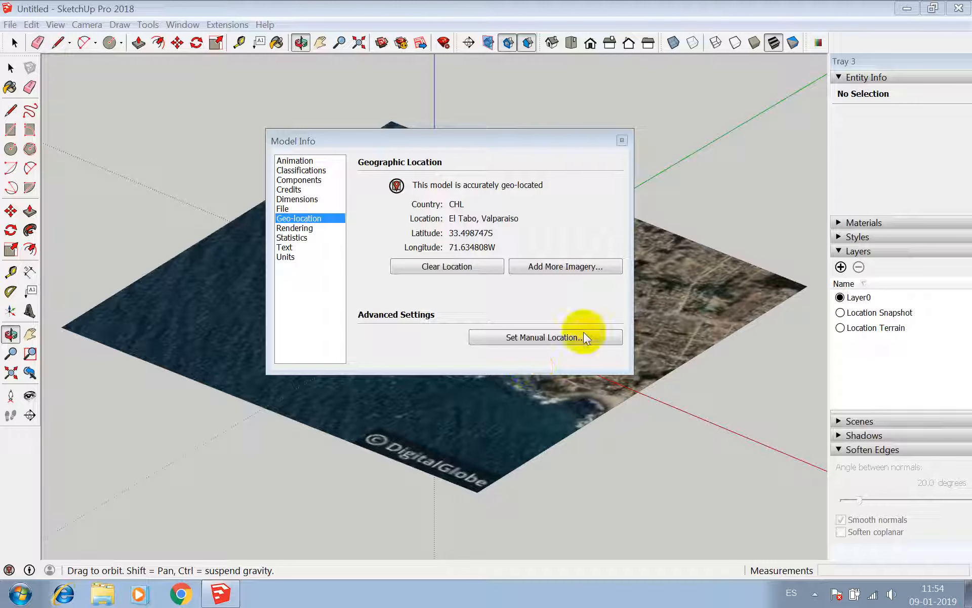
left_click(622, 141)
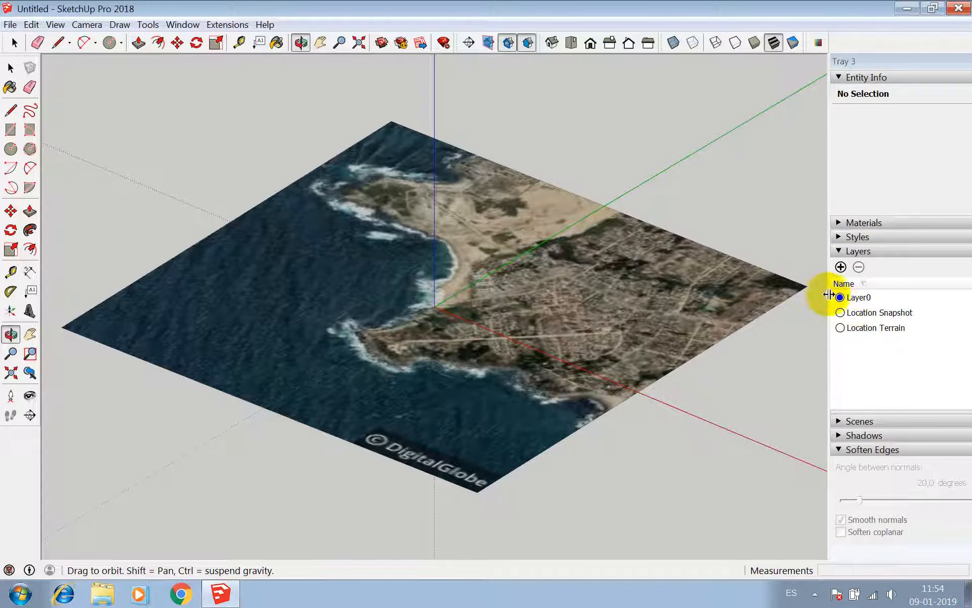
left_click(868, 329)
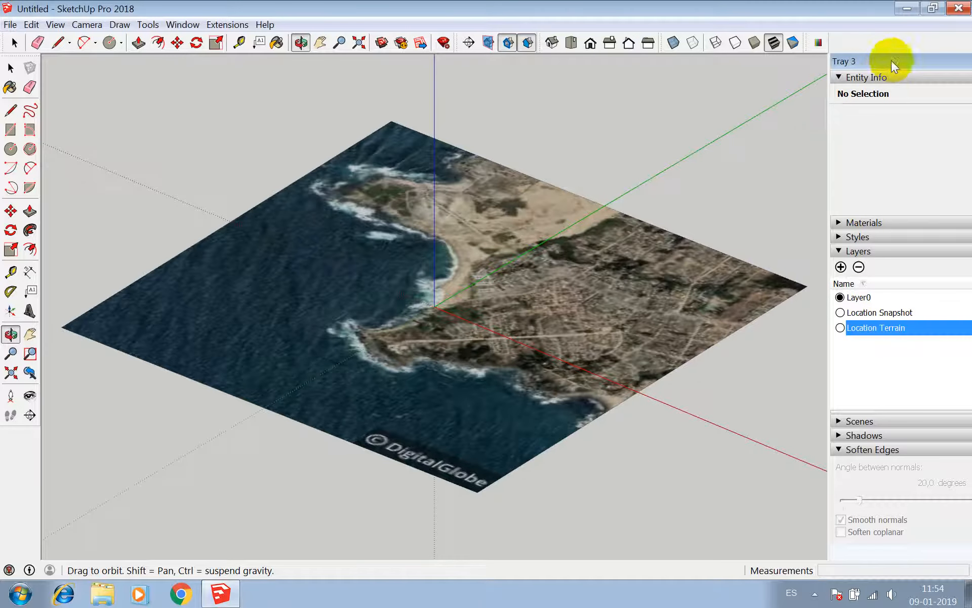
left_click_drag(895, 64, 848, 66)
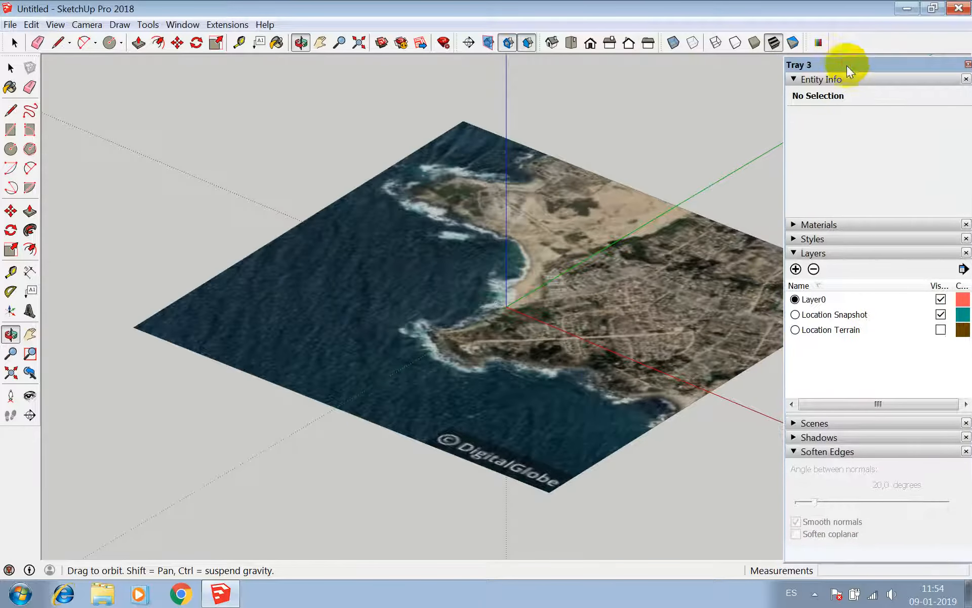
- Hide the Location Snapshot layer and show the Location Terrain layer
left_click_drag(590, 373, 532, 279)
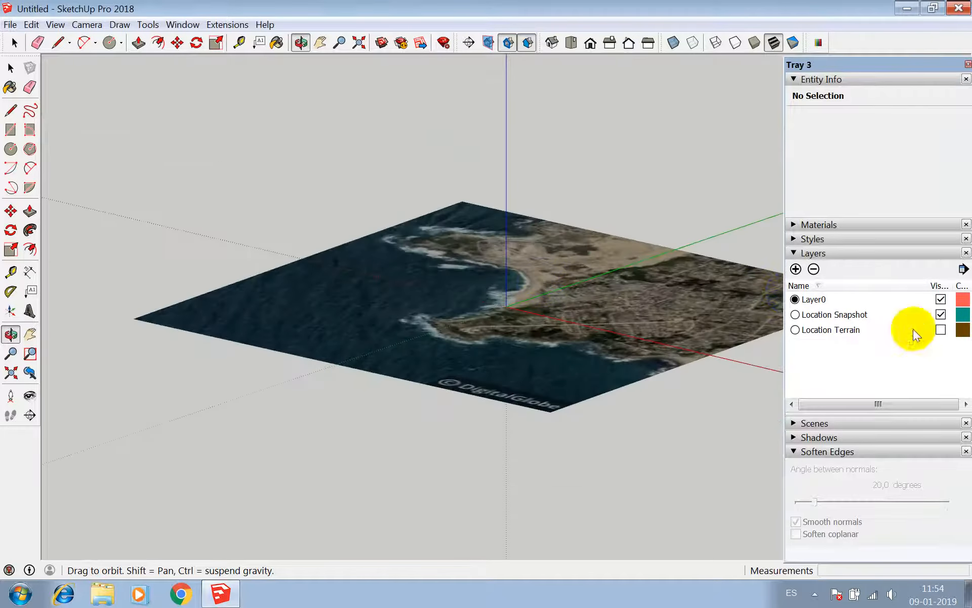
left_click_drag(679, 321, 547, 343)
left_click(941, 314)
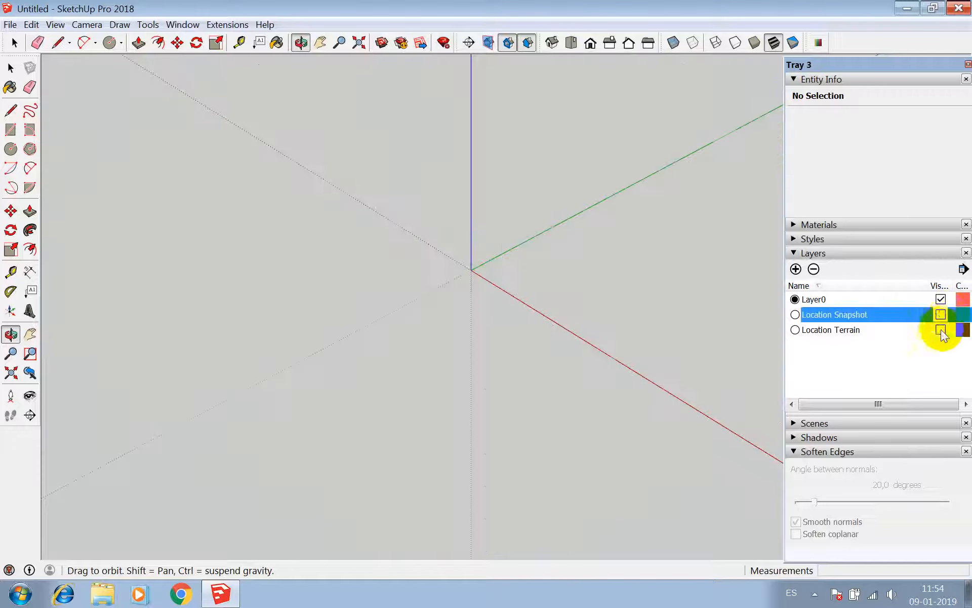
left_click(941, 330)
- Examine the relief and image sharpness of the imported terrain, from its side profile to the tip of the headland
left_click_drag(619, 260, 582, 99)
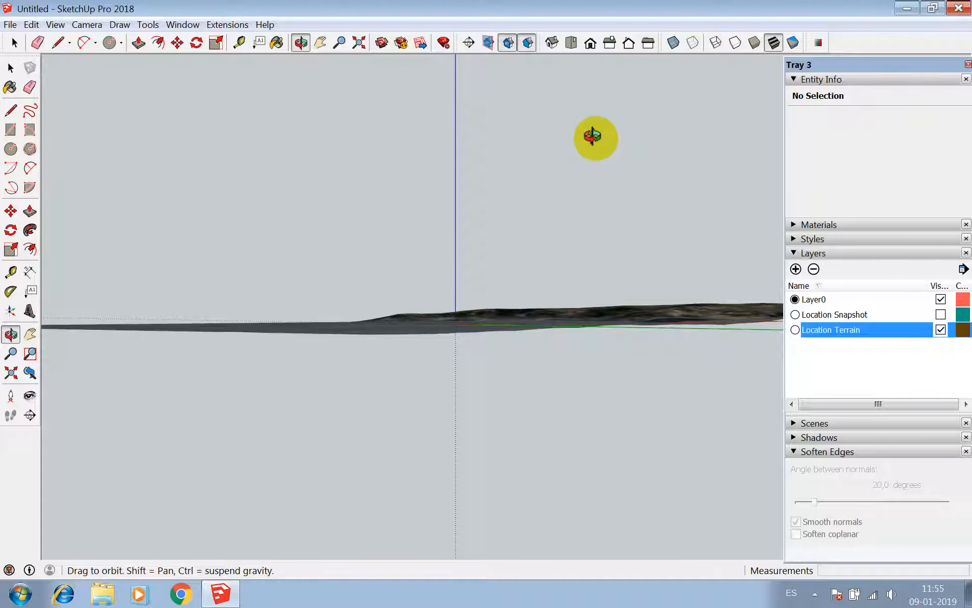
left_click_drag(591, 267, 564, 372)
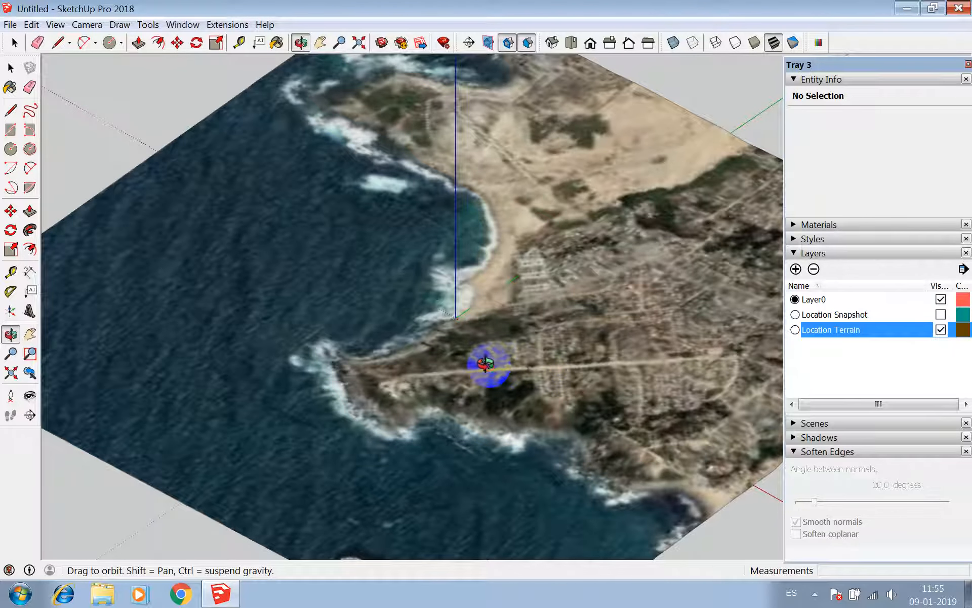
left_click_drag(445, 401, 537, 404)
scroll(486, 428, "up", 4)
left_click_drag(465, 412, 507, 420)
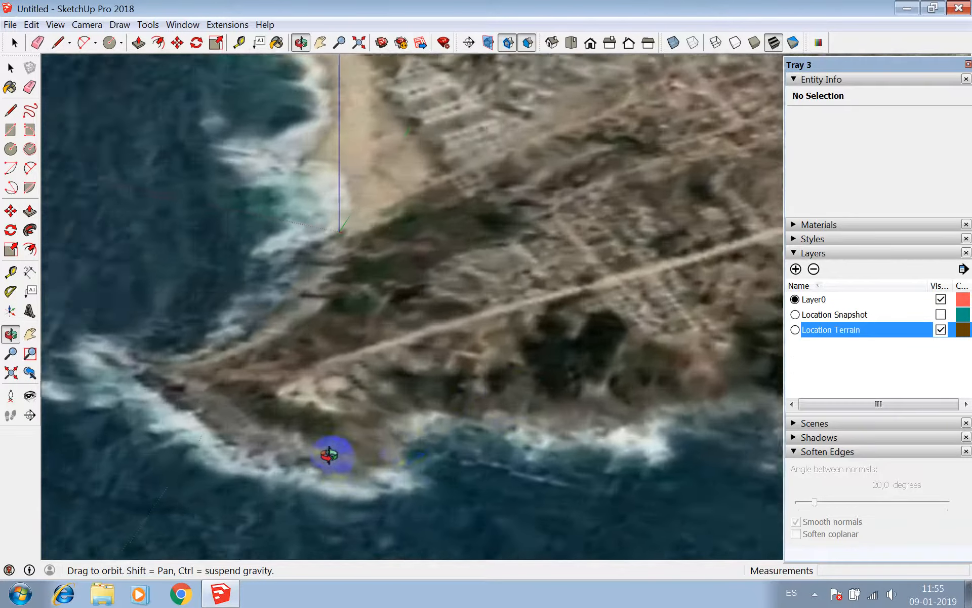
scroll(329, 455, "up", 10)
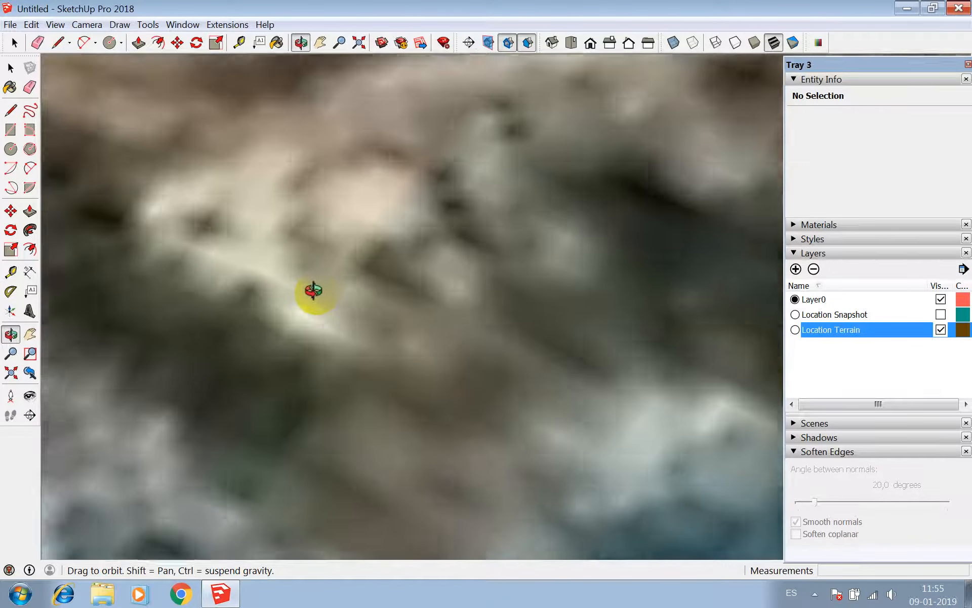
left_click_drag(314, 290, 382, 482)
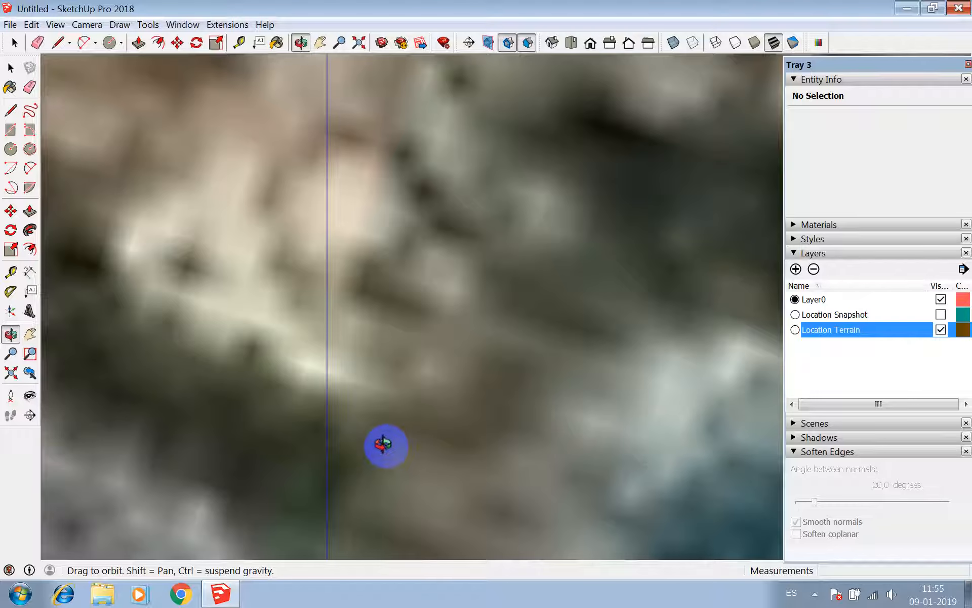
scroll(405, 420, "down", 10)
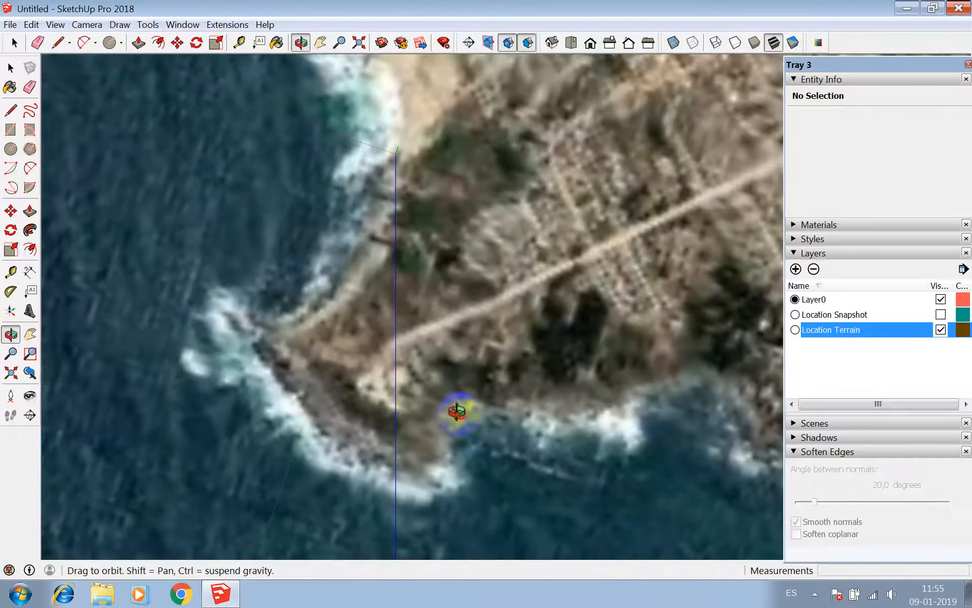
left_click_drag(458, 411, 465, 343)
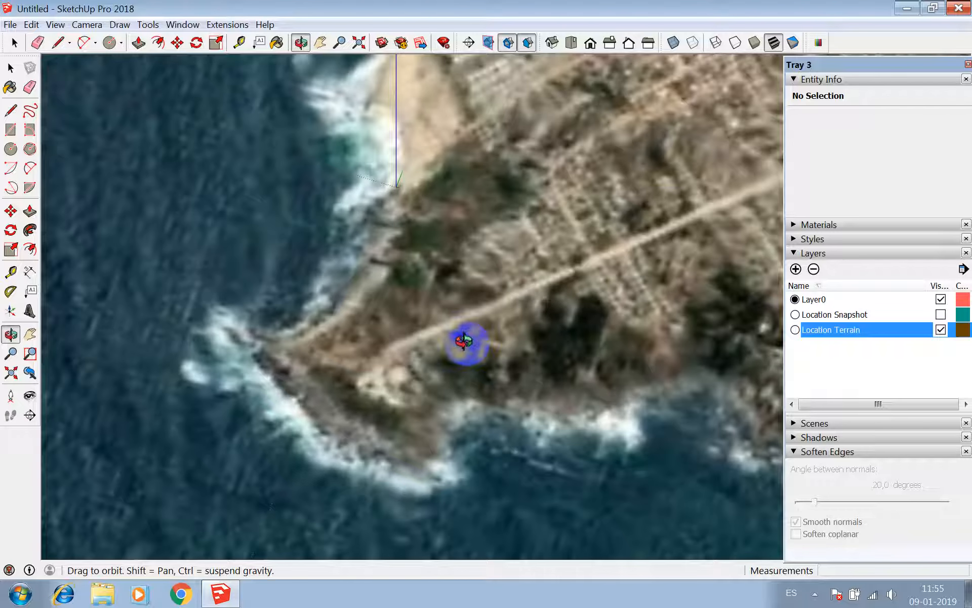
left_click_drag(564, 319, 763, 325)
scroll(412, 234, "down", 4)
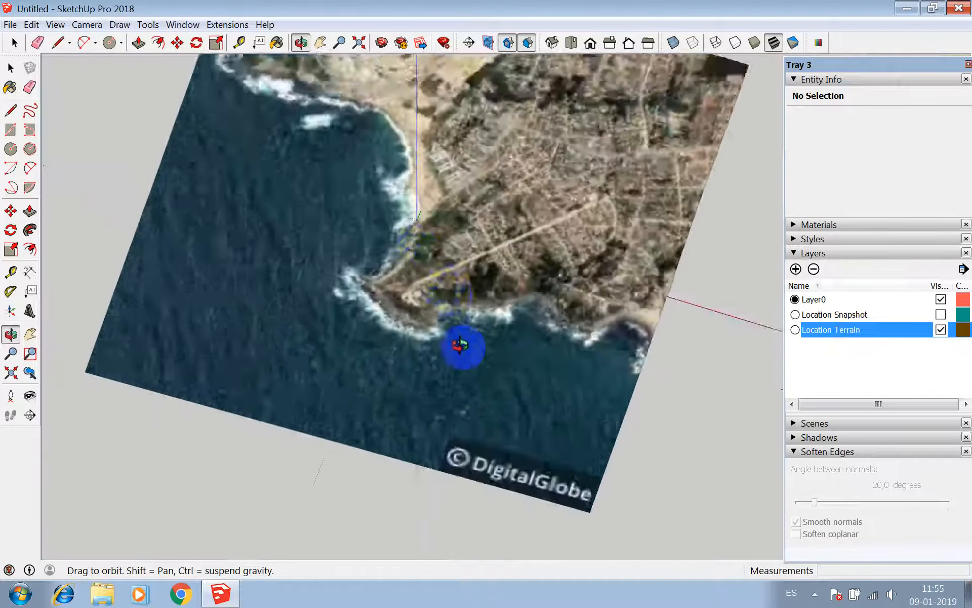
scroll(467, 365, "down", 4)
left_click_drag(474, 320, 468, 271)
- Undo the last visibility change of the Location Terrain layer
key("z")
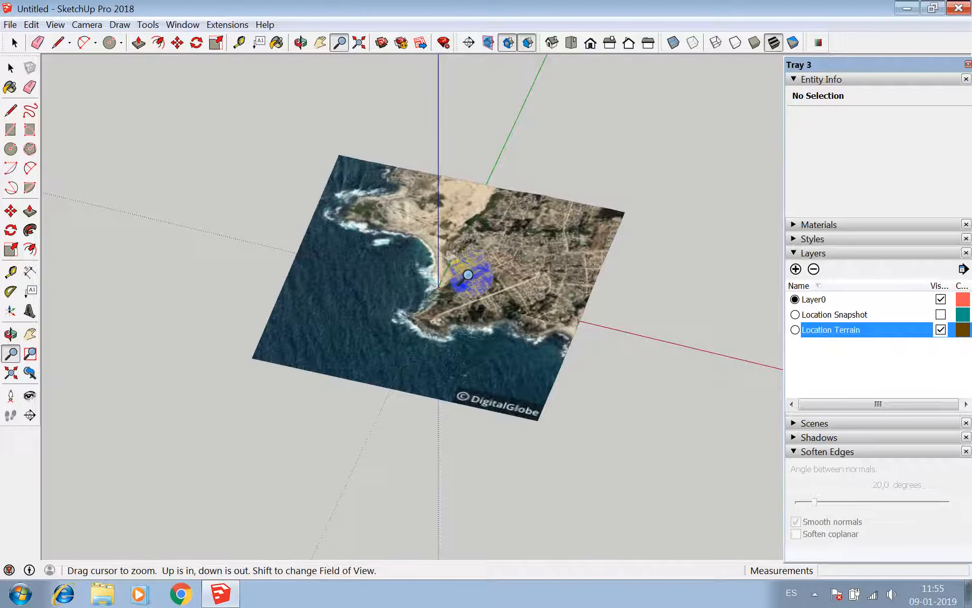
key("space")
key("ctrl+z")
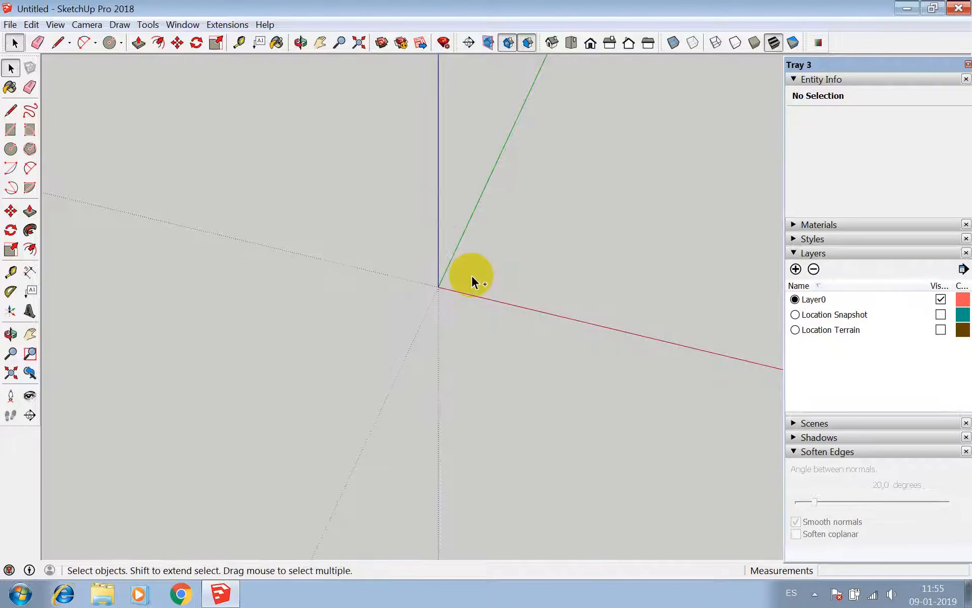
- Reopen the Add Location map from the geo-location settings and frame the building complex on the Las Cruces headland at zoom level 18
left_click(181, 26)
left_click(238, 132)
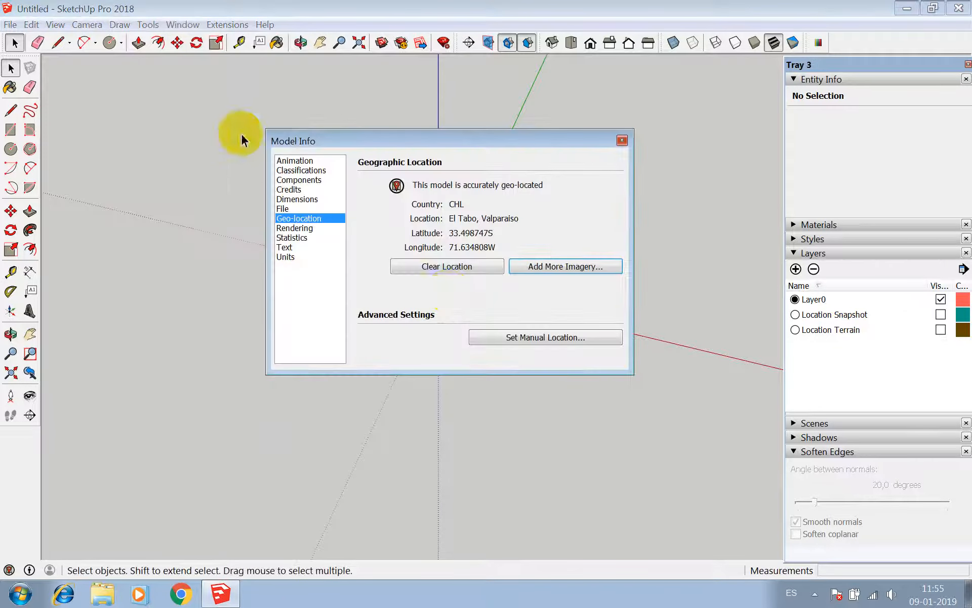
left_click(572, 269)
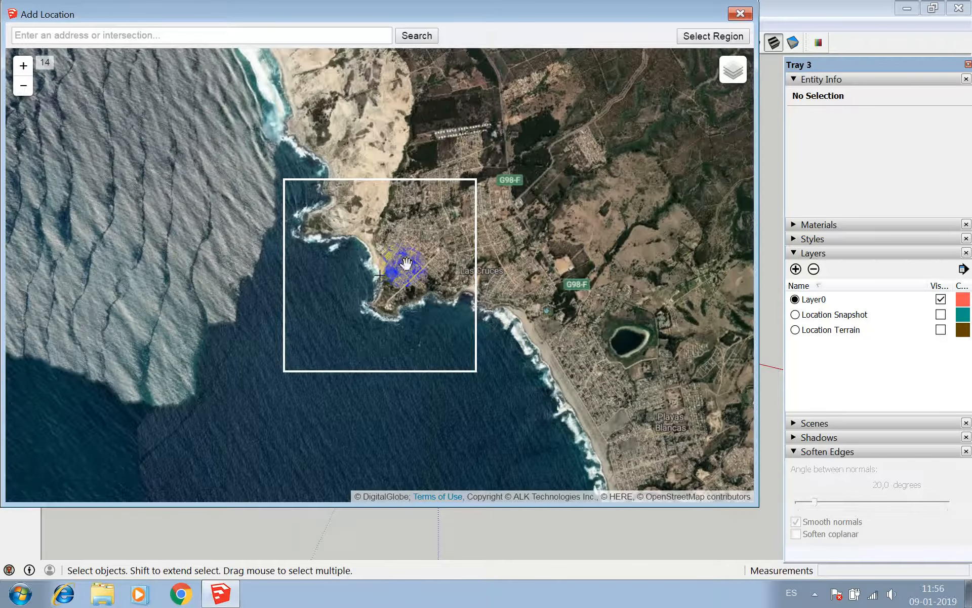
scroll(405, 265, "down", 2)
scroll(410, 266, "up", 4)
scroll(400, 274, "up", 2)
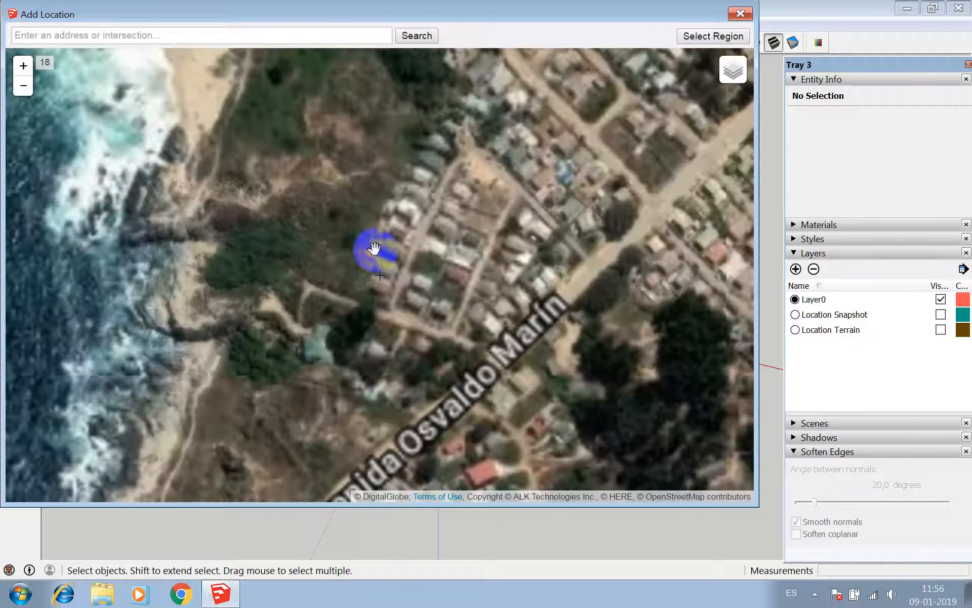
scroll(385, 253, "up", 2)
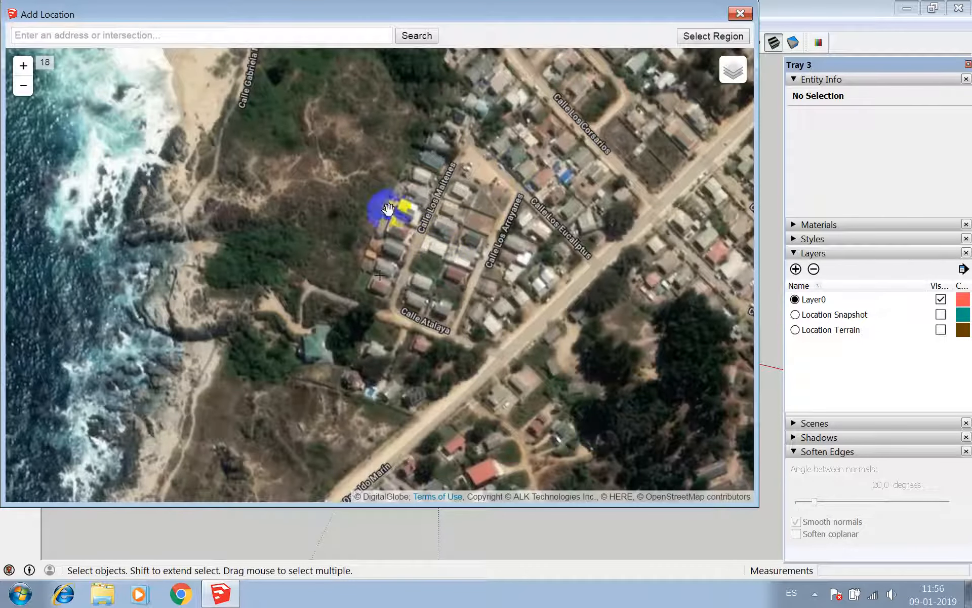
left_click_drag(442, 249, 560, 210)
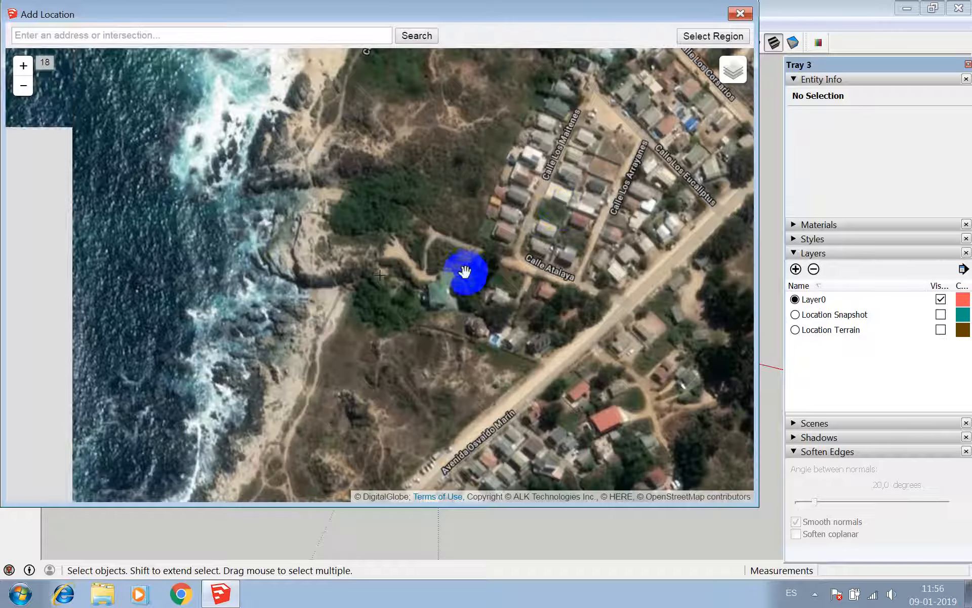
left_click_drag(443, 321, 358, 117)
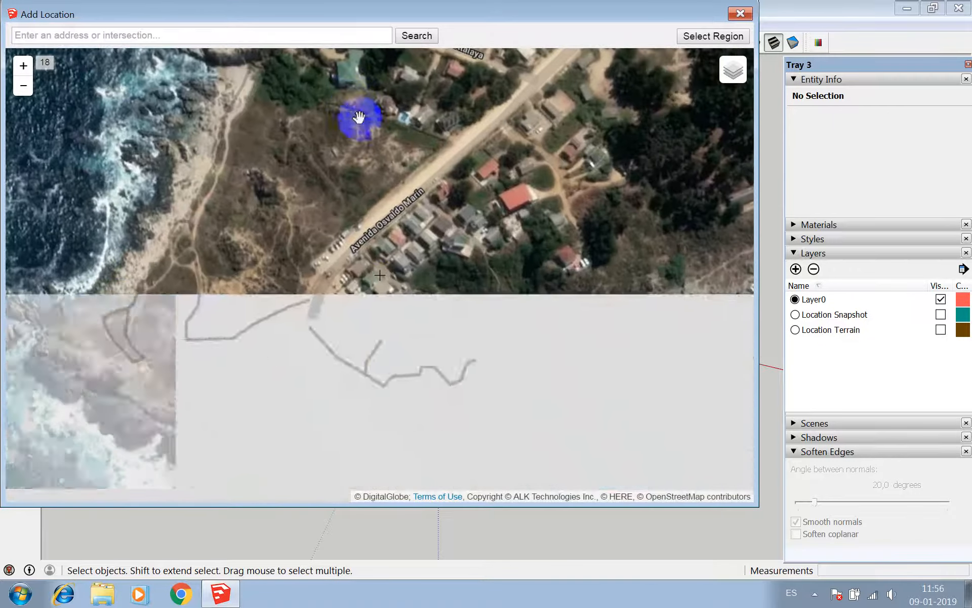
left_click_drag(385, 228, 250, 91)
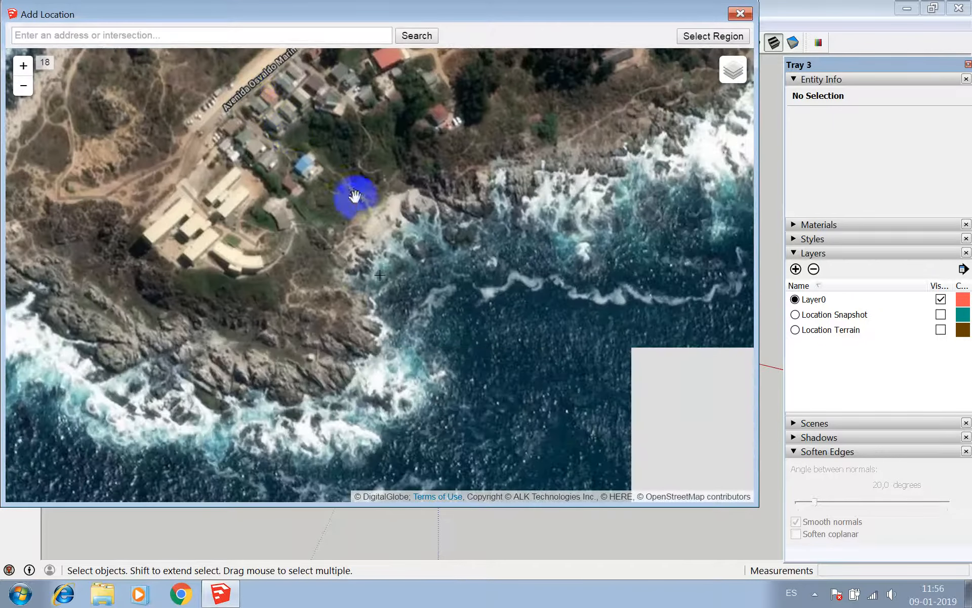
left_click_drag(358, 196, 345, 212)
left_click_drag(468, 286, 408, 318)
- Select an enlarged capture region covering the headland buildings and surrounding rocky coast, and grab it as additional imagery
left_click(709, 36)
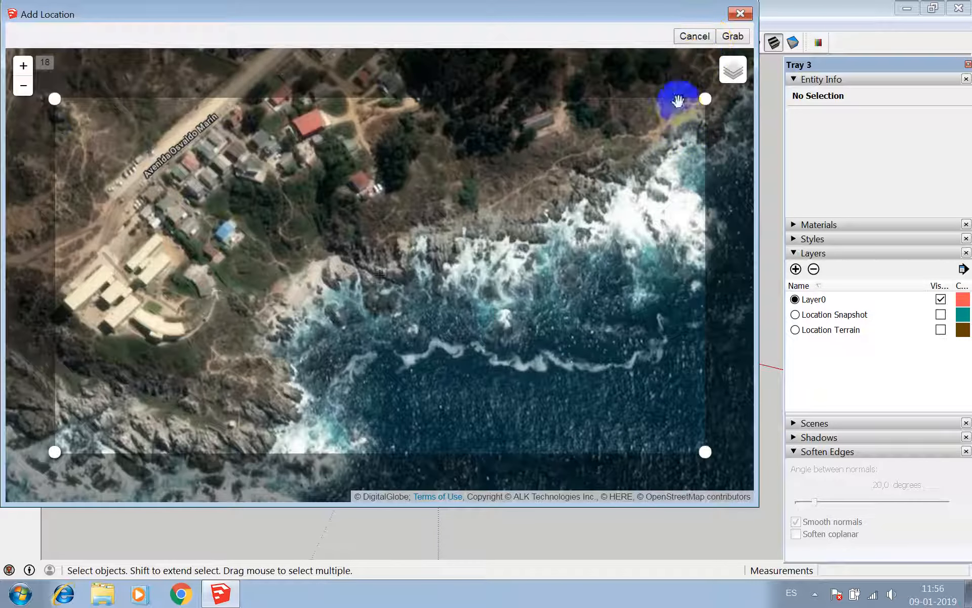
left_click_drag(706, 98, 690, 61)
left_click_drag(522, 254, 679, 144)
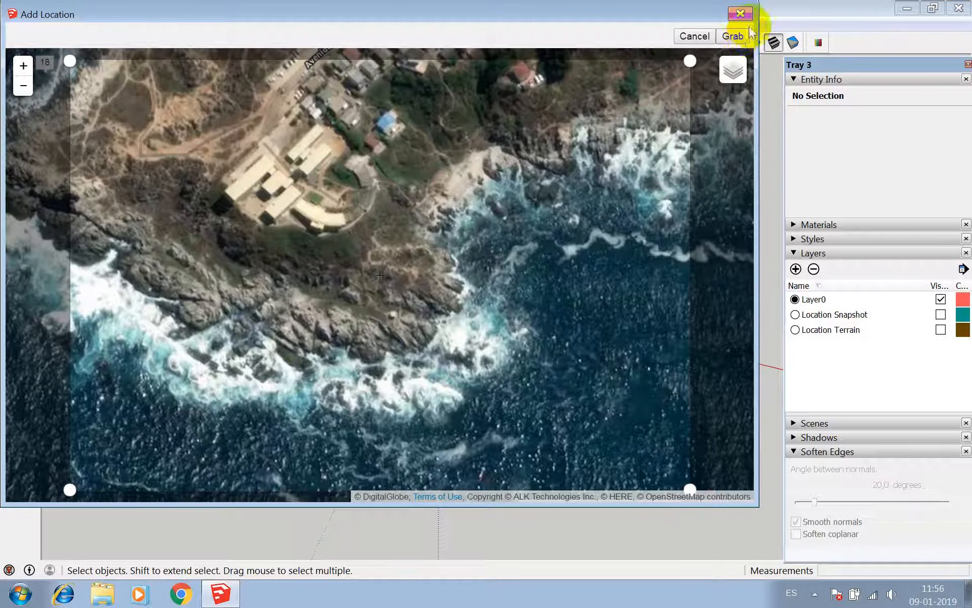
left_click(738, 40)
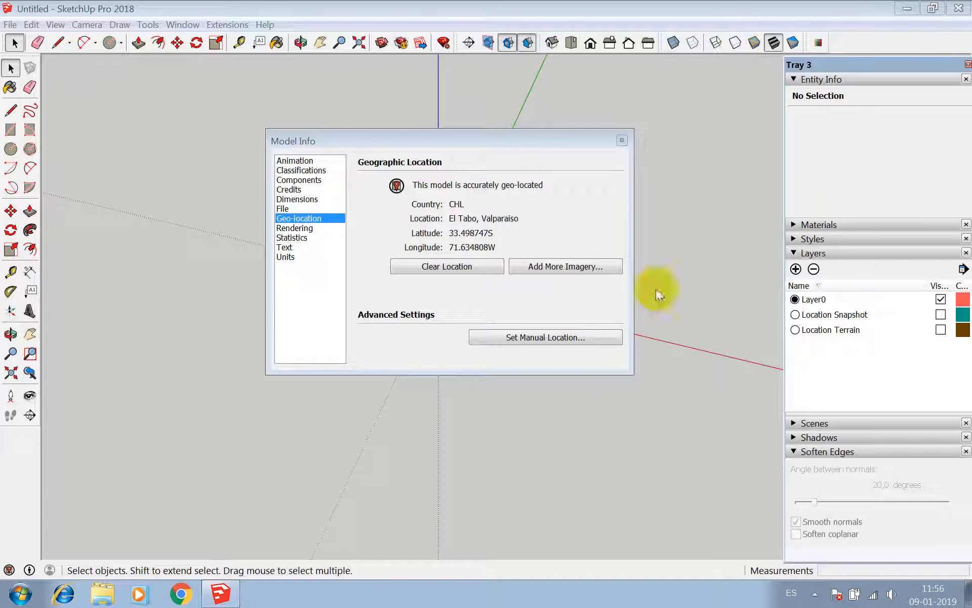
left_click(623, 141)
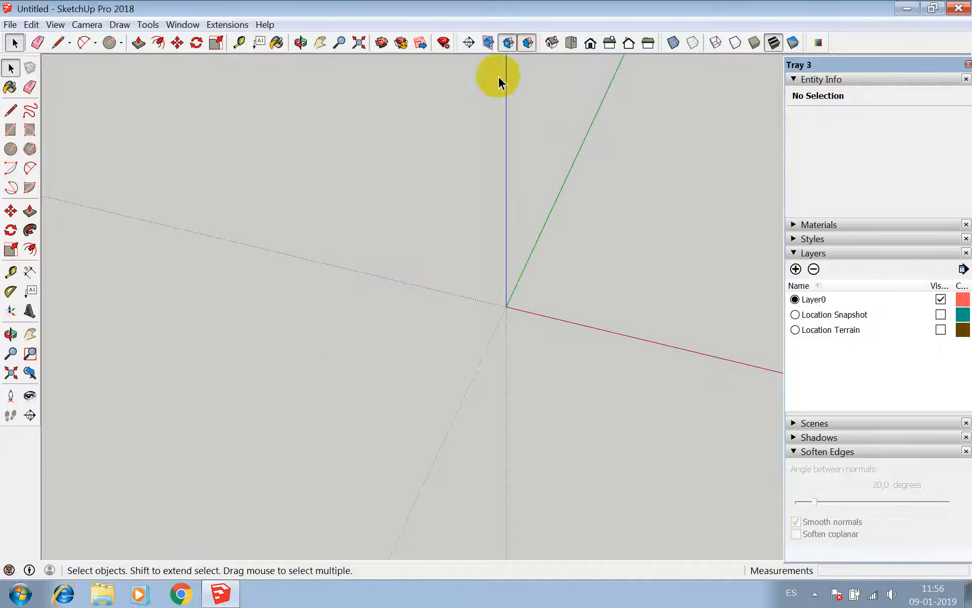
- Check the geographic location in the model's geo-location settings and close them
left_click(202, 25)
left_click(195, 24)
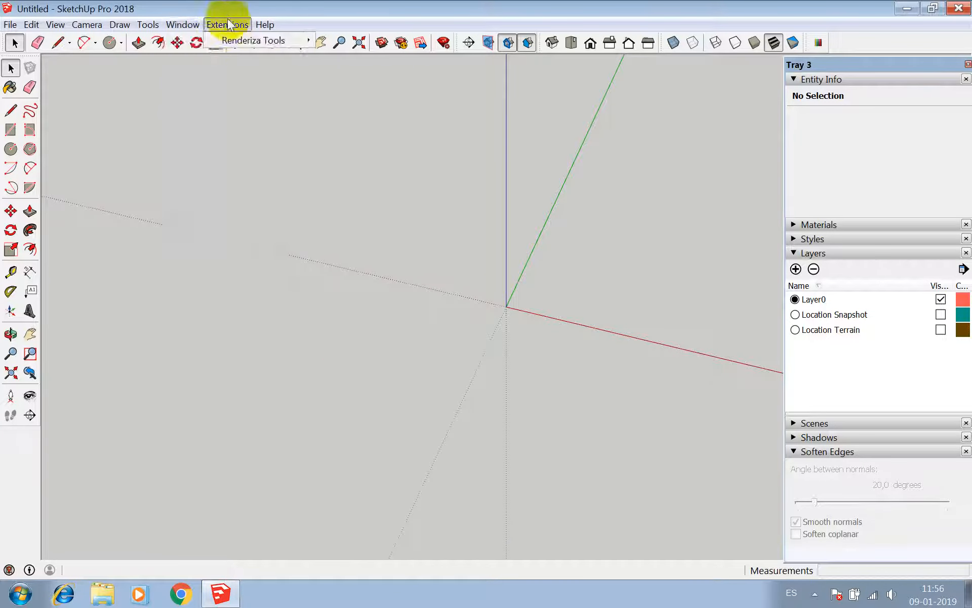
left_click(168, 26)
left_click(200, 131)
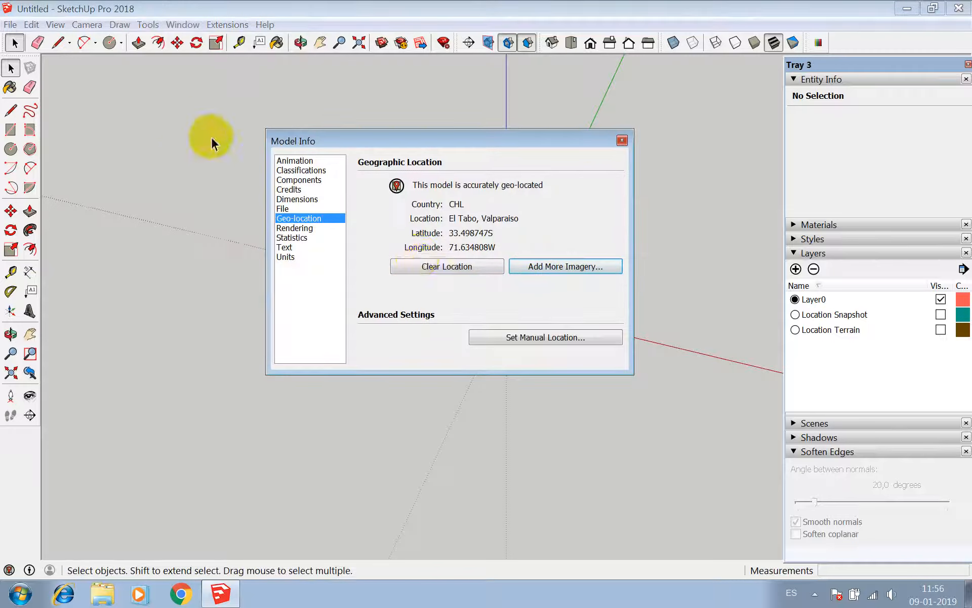
left_click(632, 141)
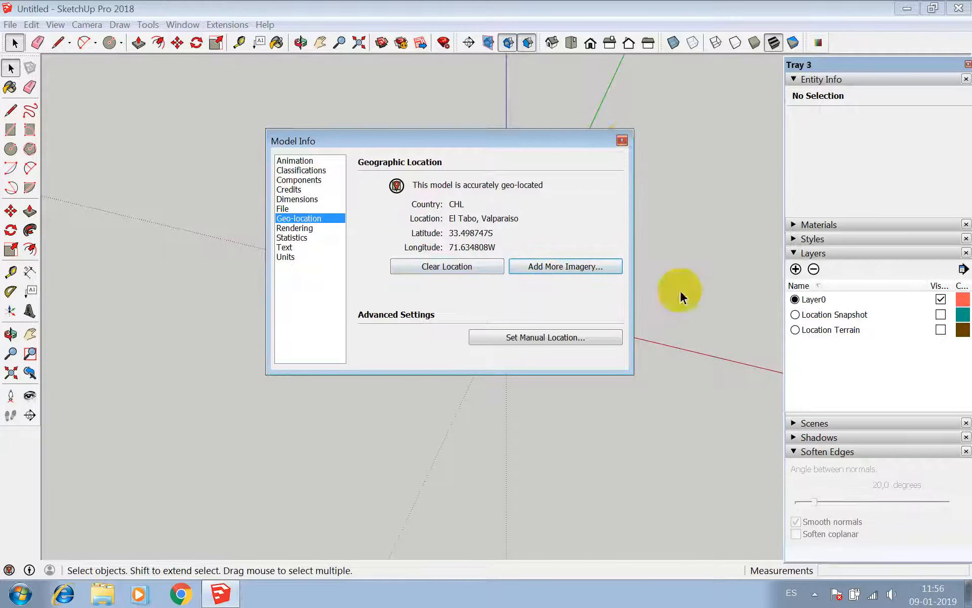
- Show the Location Terrain and Location Snapshot layers, and undo the imported location captures
left_click(941, 330)
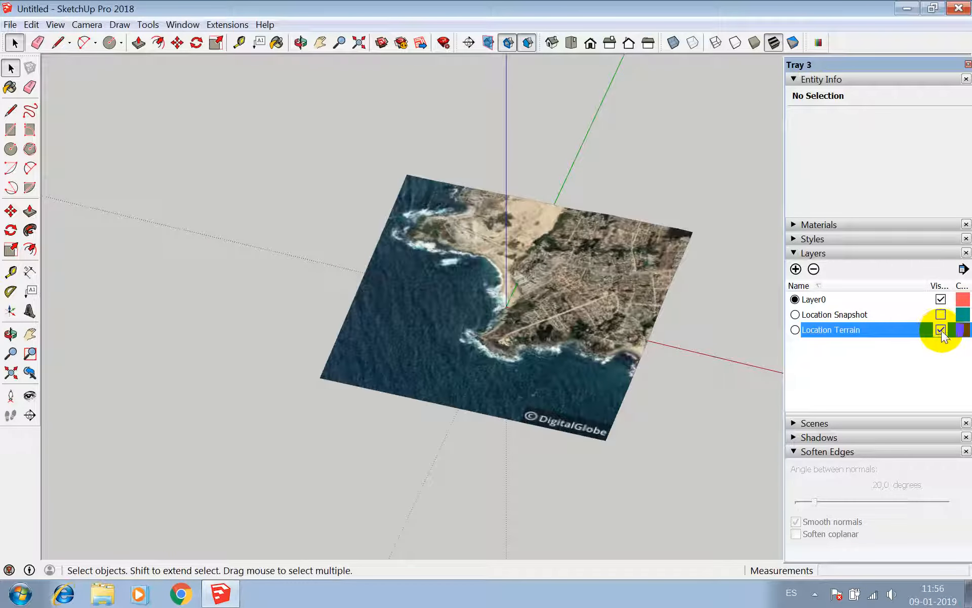
left_click(940, 314)
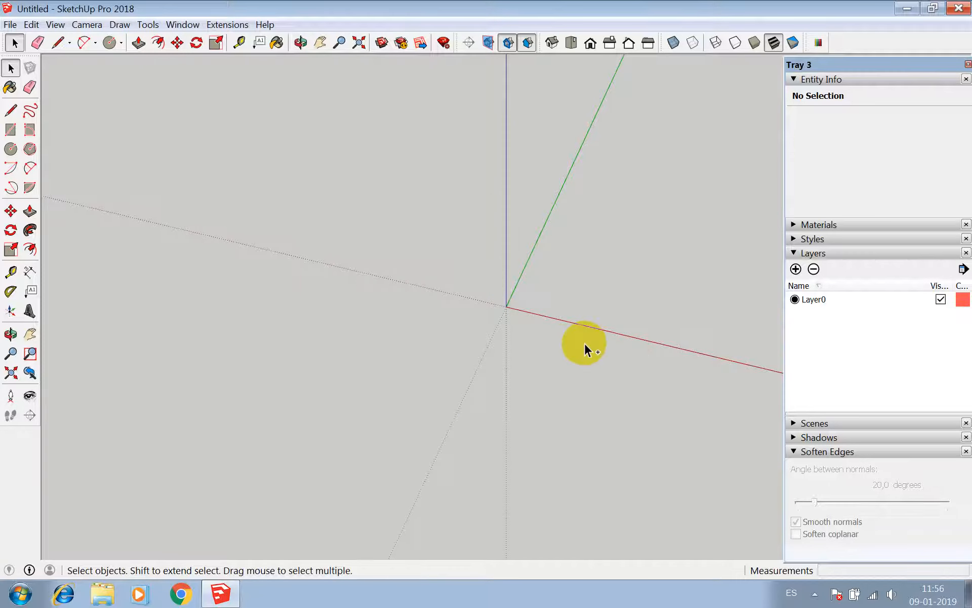
- Reopen the Add Location map from the model's geo-location settings and frame the headland beside the building complex at zoom level 19
left_click(183, 24)
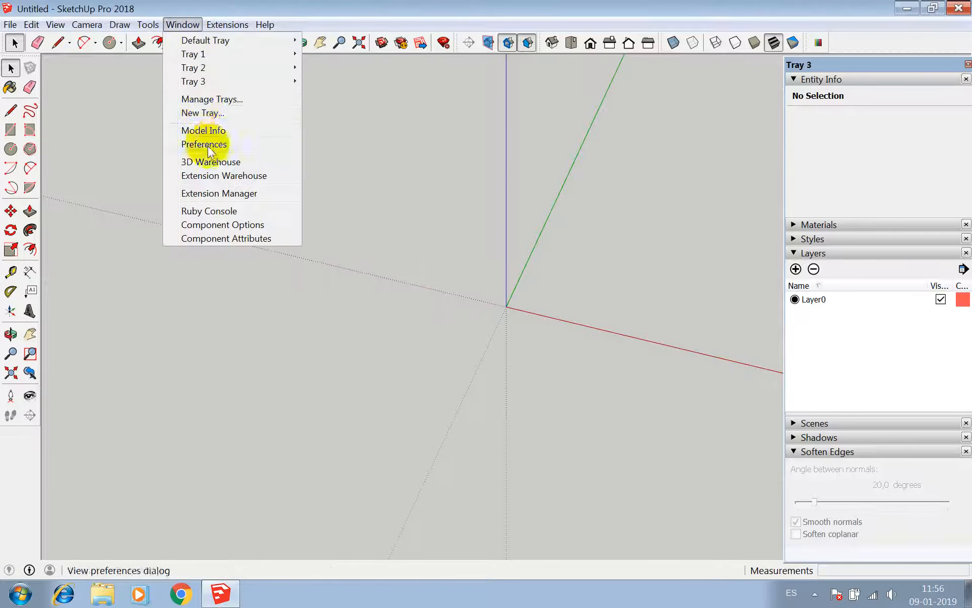
left_click(210, 131)
left_click(551, 264)
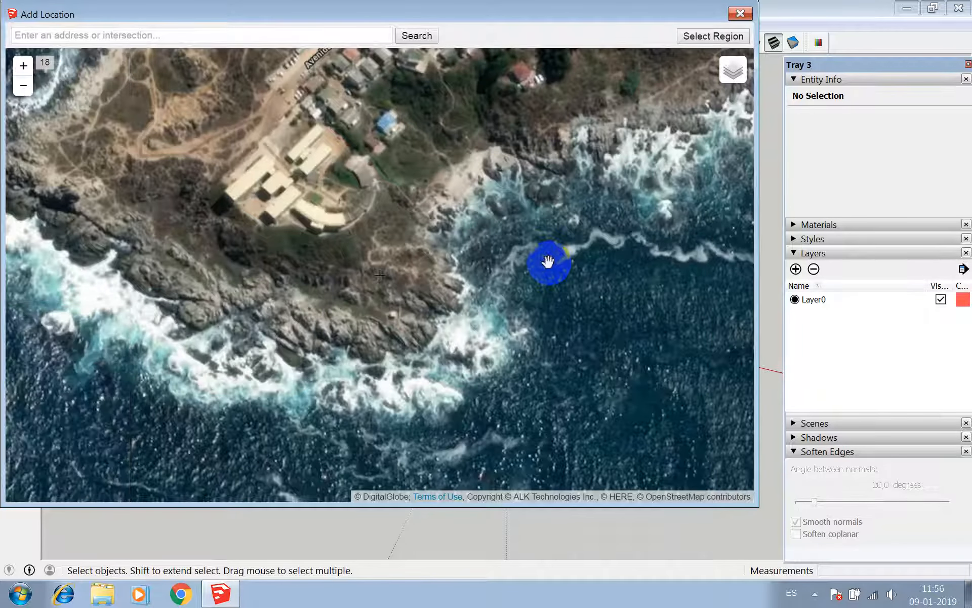
left_click_drag(548, 261, 408, 204)
left_click(21, 74)
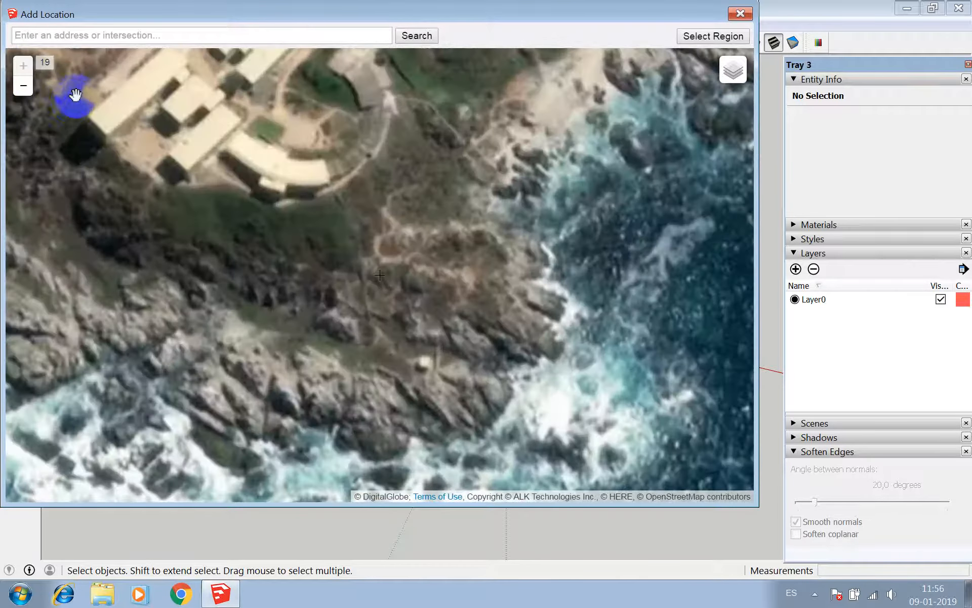
- Grab an adjusted capture region covering the whole headland and nearby houses at map zoom level 17, and close the geo-location settings
left_click(23, 86)
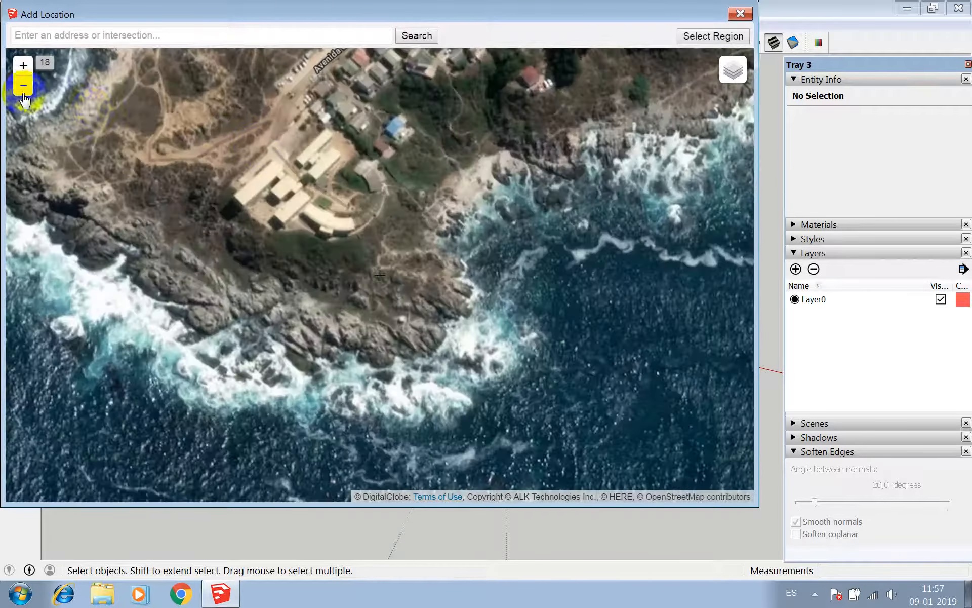
left_click_drag(256, 141, 248, 148)
left_click(23, 86)
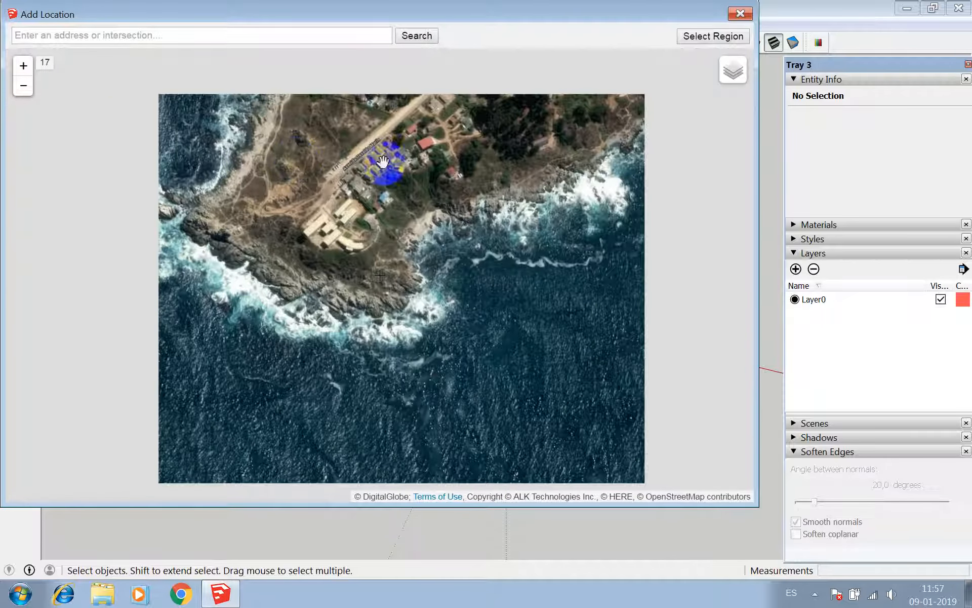
left_click(719, 40)
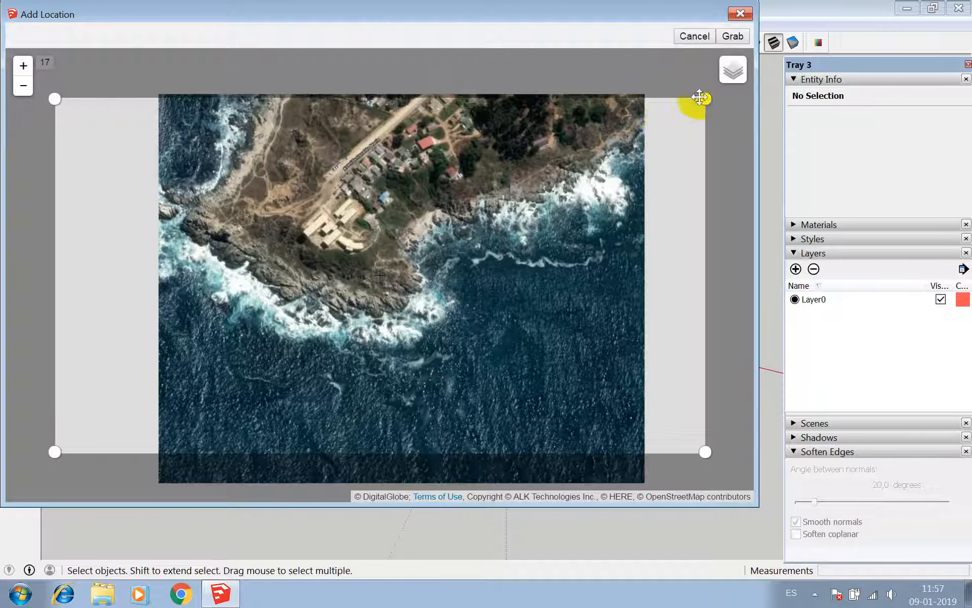
left_click_drag(703, 100, 585, 61)
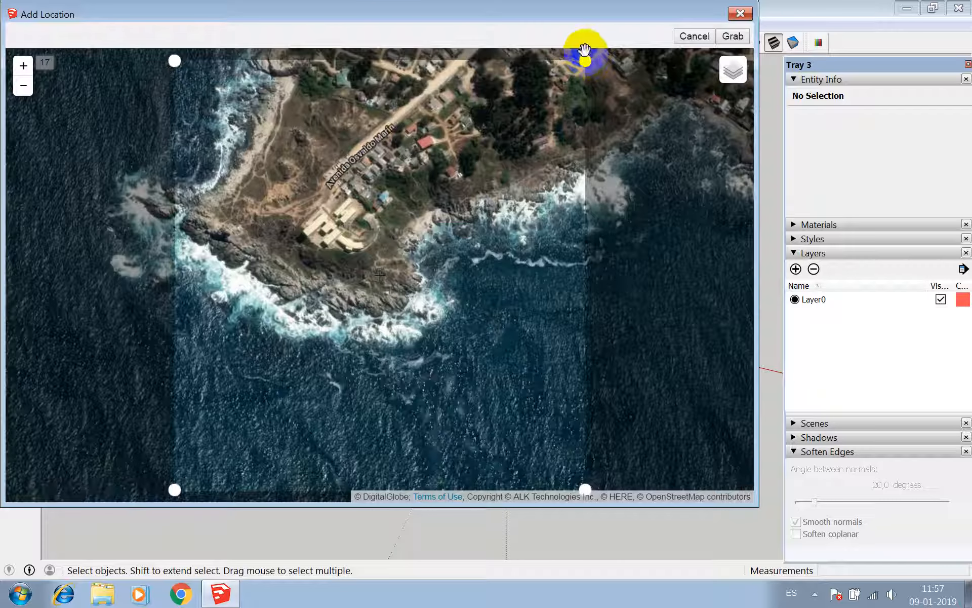
left_click(726, 37)
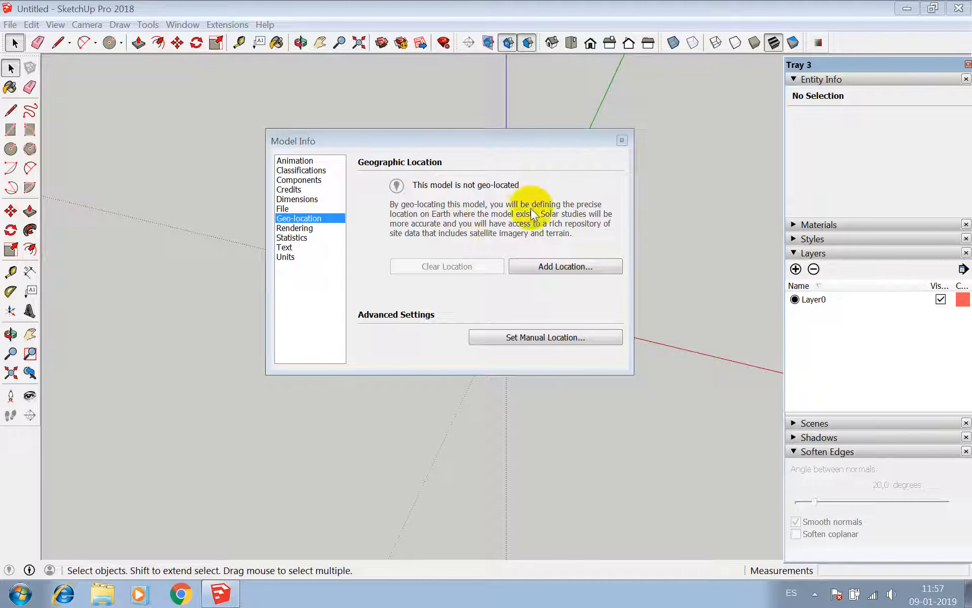
left_click(545, 265)
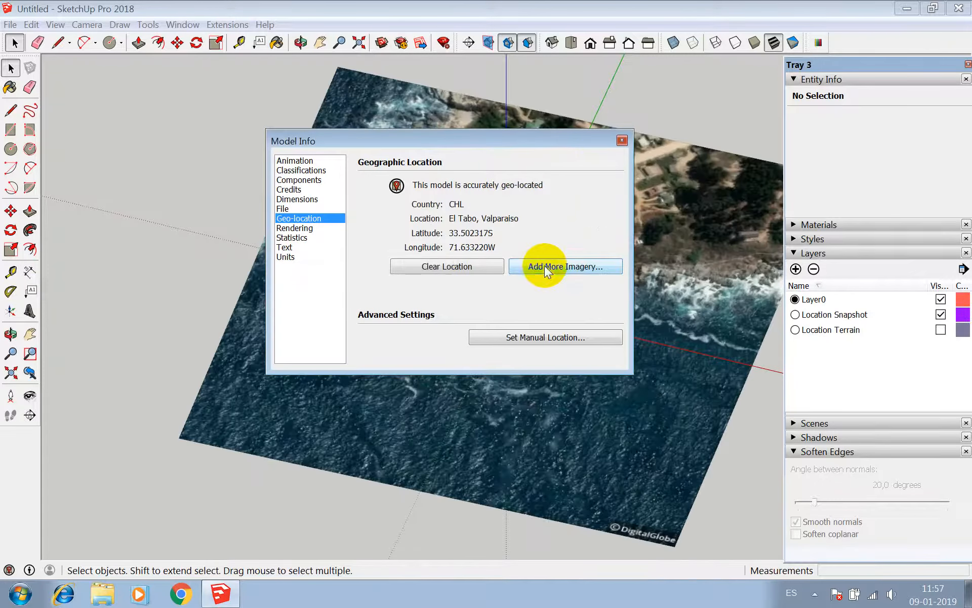
left_click(622, 140)
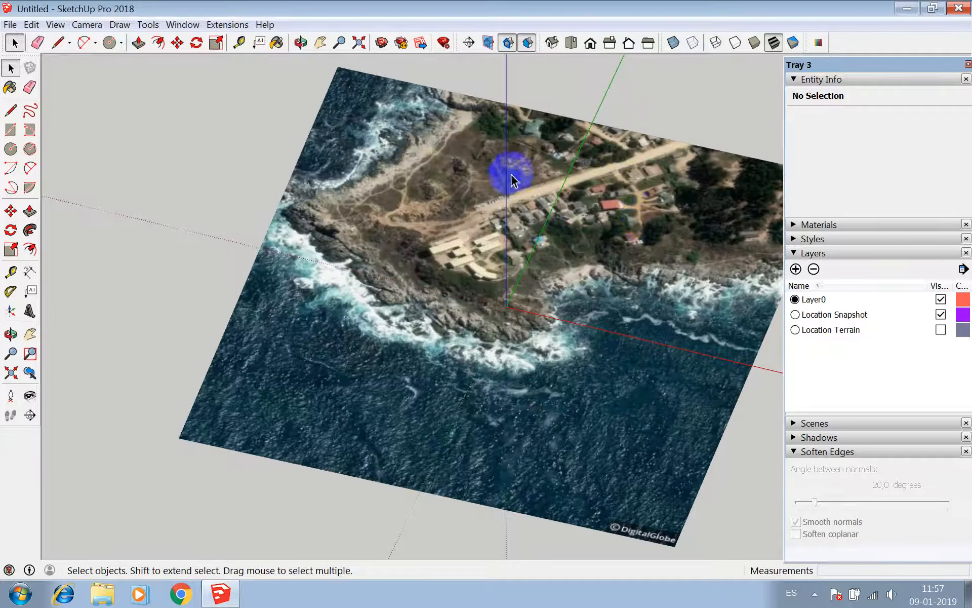
- Examine the imported flat imagery of the headland and its building complex from above and from several oblique angles
scroll(471, 329, "up", 3)
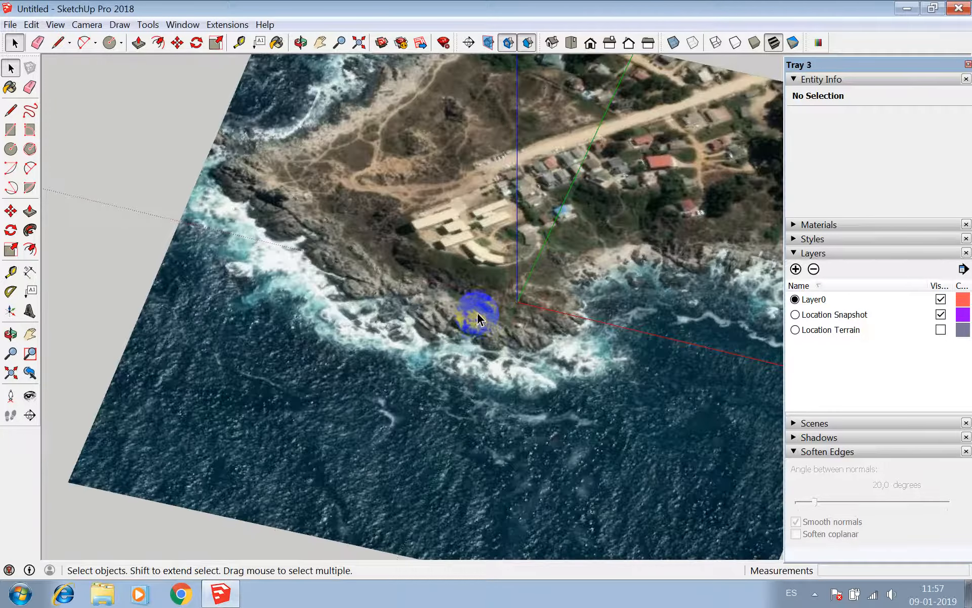
left_click(301, 43)
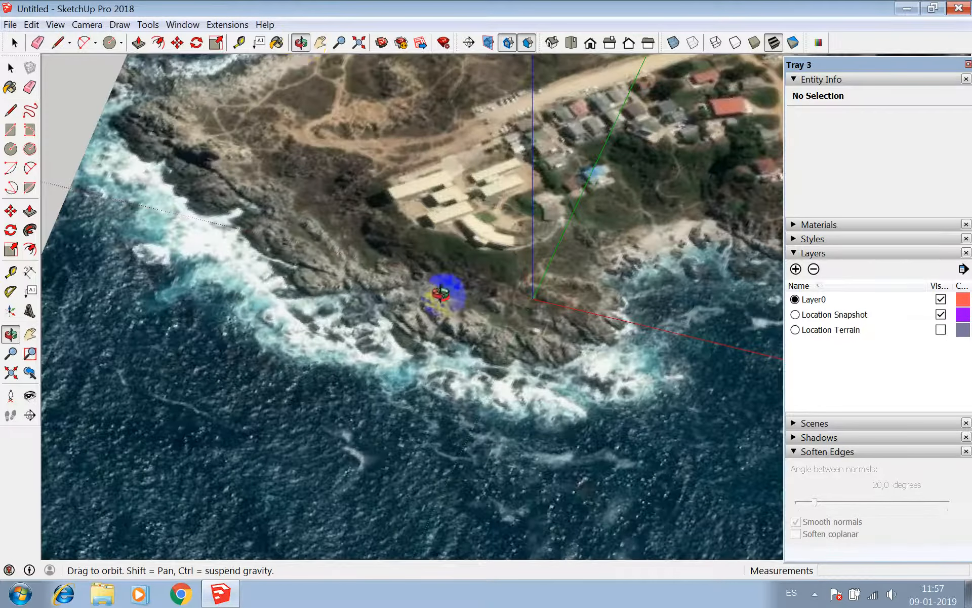
left_click_drag(445, 288, 473, 350)
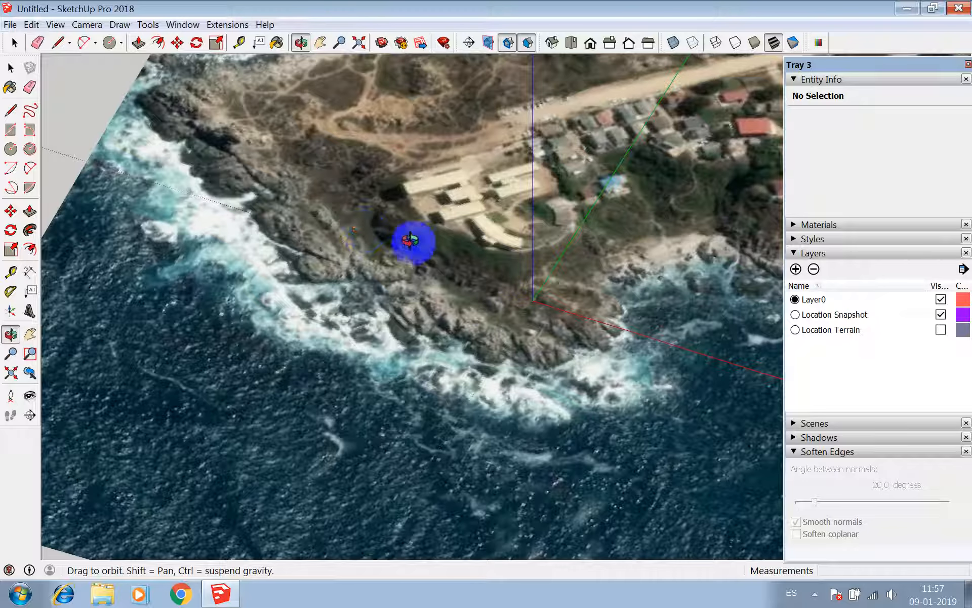
left_click_drag(403, 131, 420, 173)
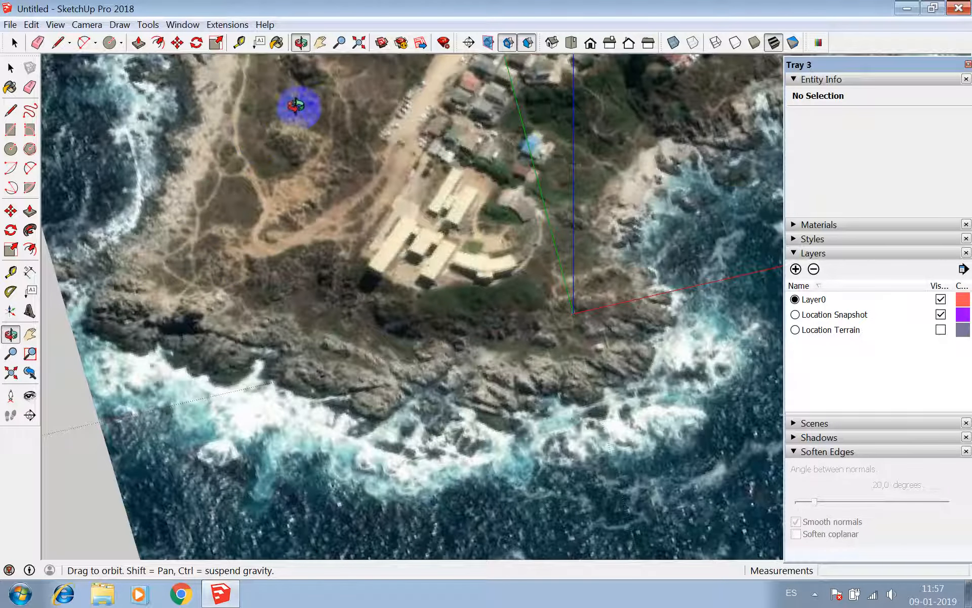
key("F2")
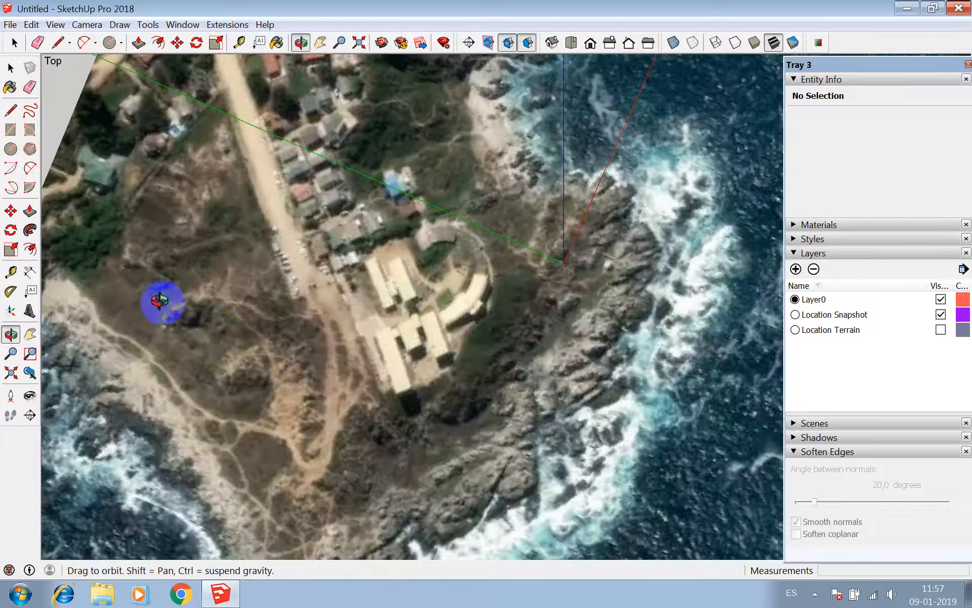
left_click_drag(329, 181, 487, 260)
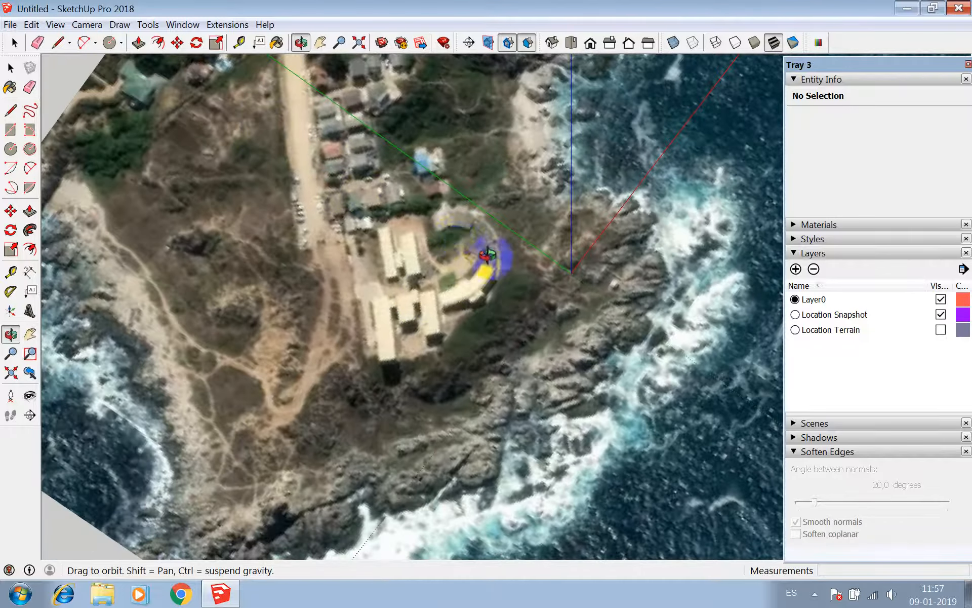
left_click_drag(437, 304, 303, 121)
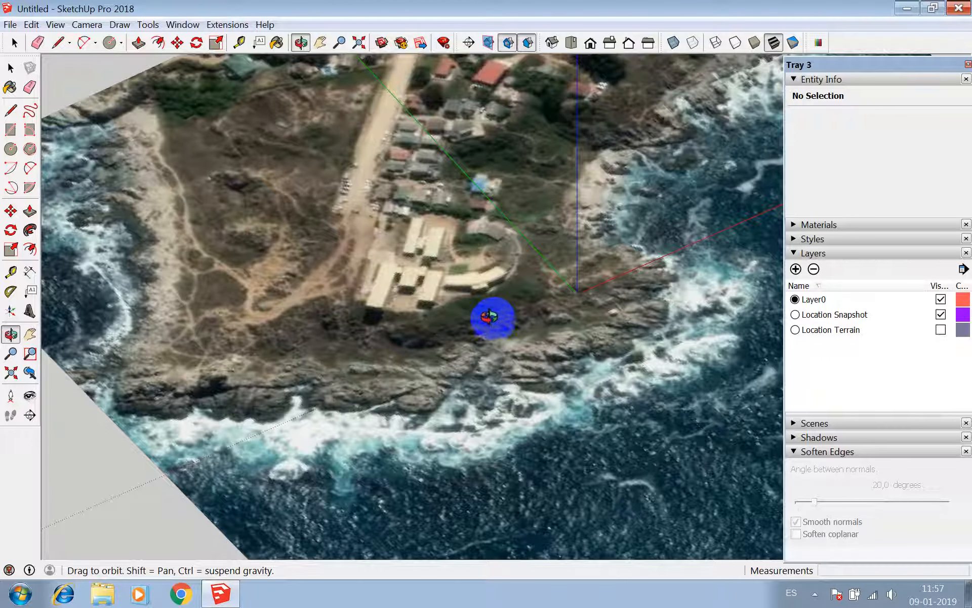
left_click_drag(488, 312, 460, 263)
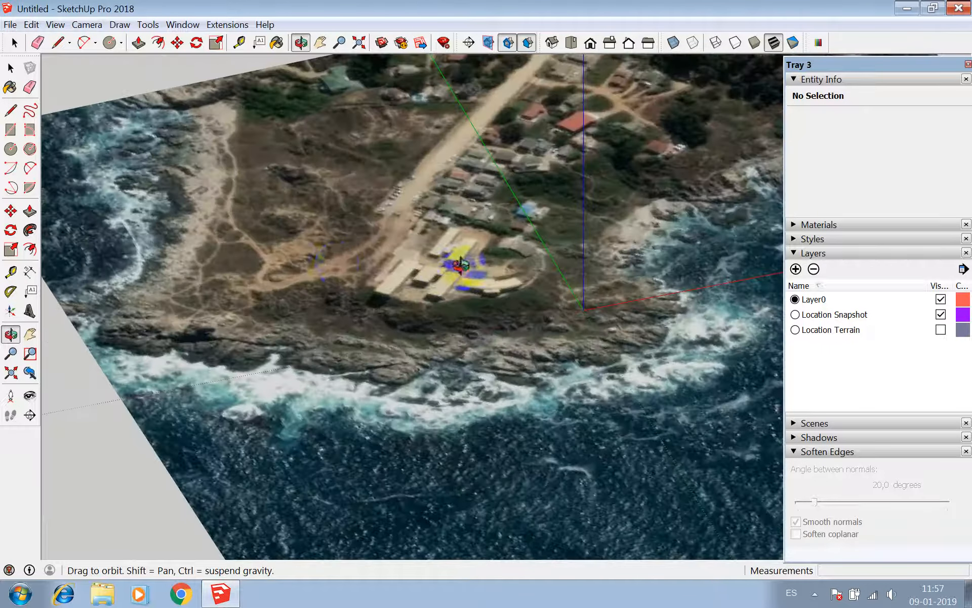
left_click_drag(425, 325, 304, 296)
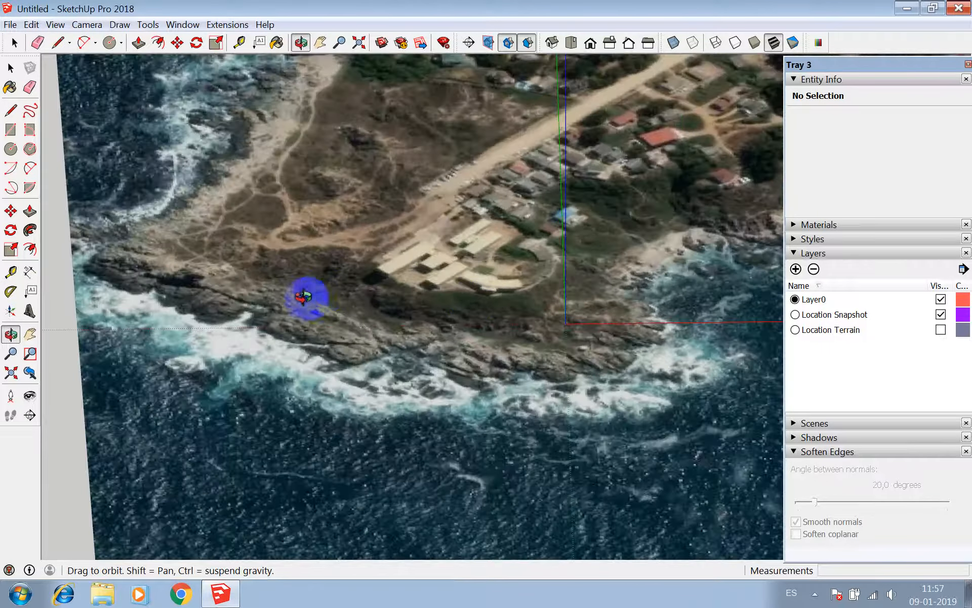
- Hide the Location Snapshot layer and show the Location Terrain layer
left_click(941, 315)
left_click(941, 330)
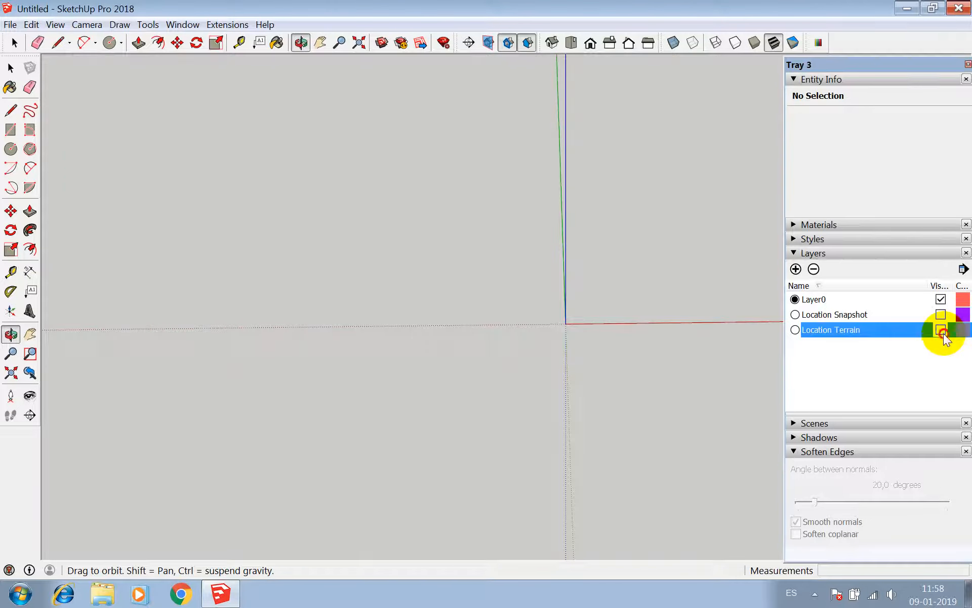
left_click_drag(633, 313, 643, 385)
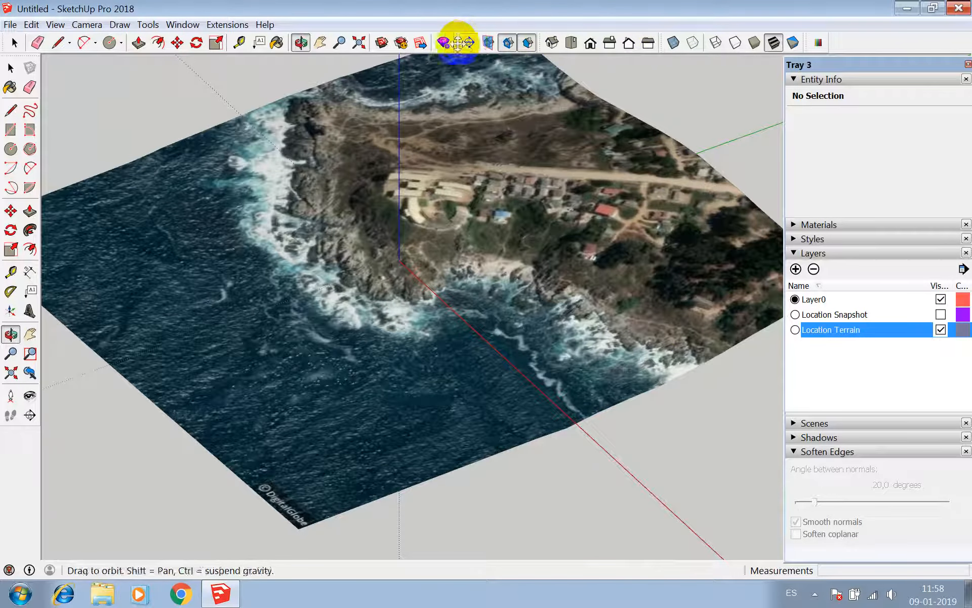
- Display the model in Shaded mode and unlock the Location Terrain group
left_click(754, 43)
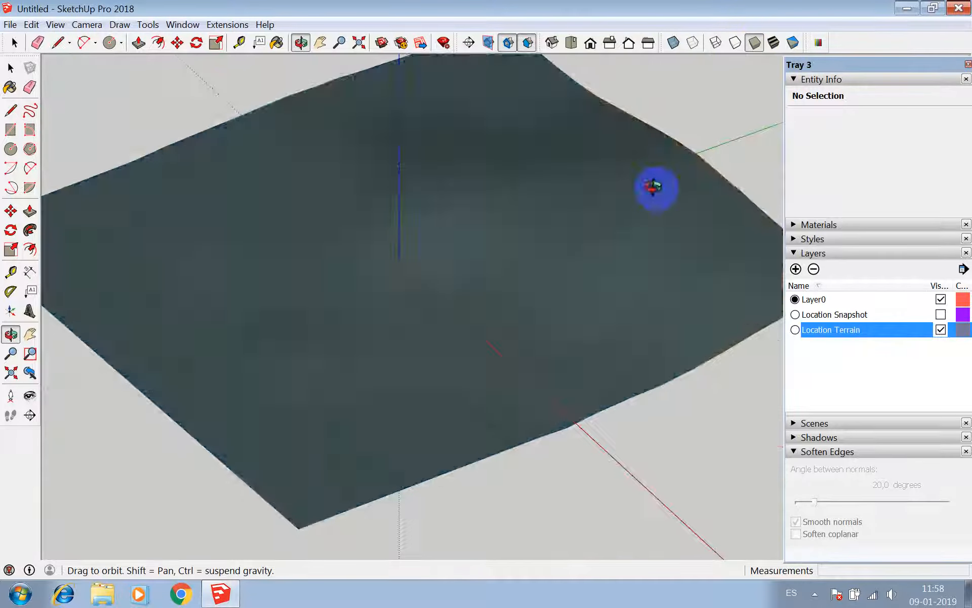
mouse_move(653, 187)
left_mouse_down()
mouse_move(571, 120)
mouse_move(549, 219)
mouse_move(553, 8)
mouse_move(523, 297)
mouse_move(478, 347)
left_mouse_up()
key("space")
left_click(416, 374)
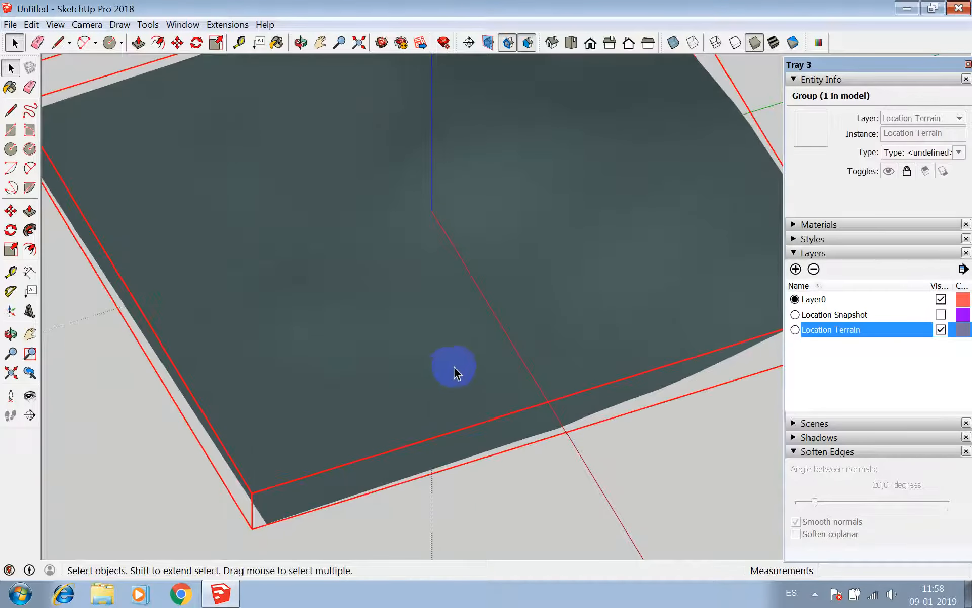
scroll(523, 302, "down", 5)
left_click(300, 42)
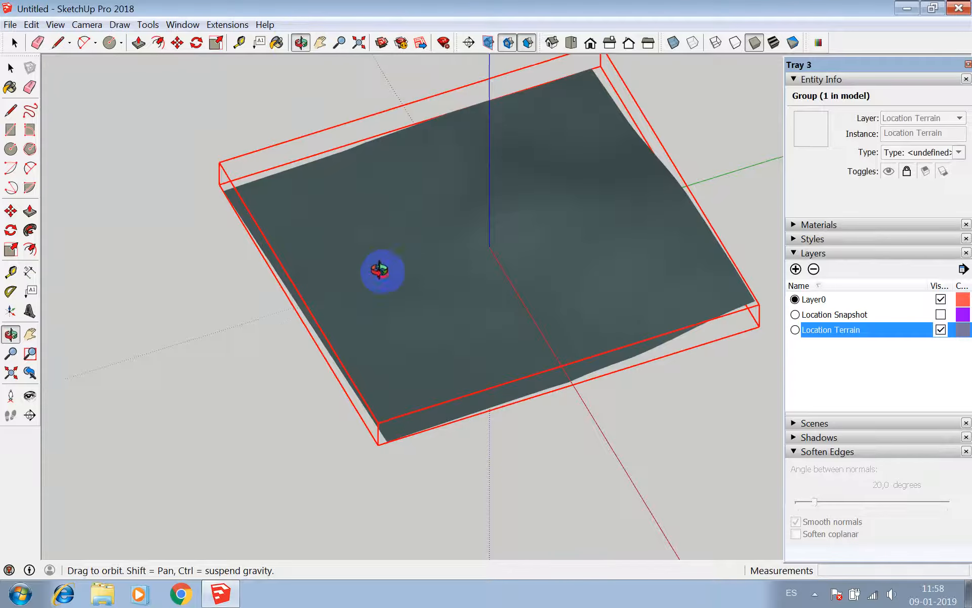
left_click_drag(380, 270, 462, 431)
key("space")
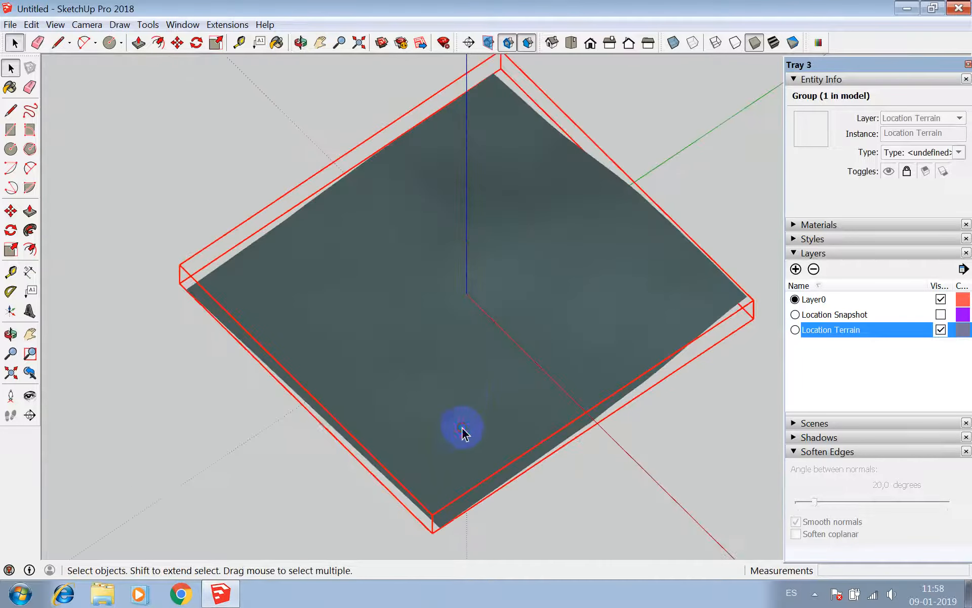
right_click(456, 370)
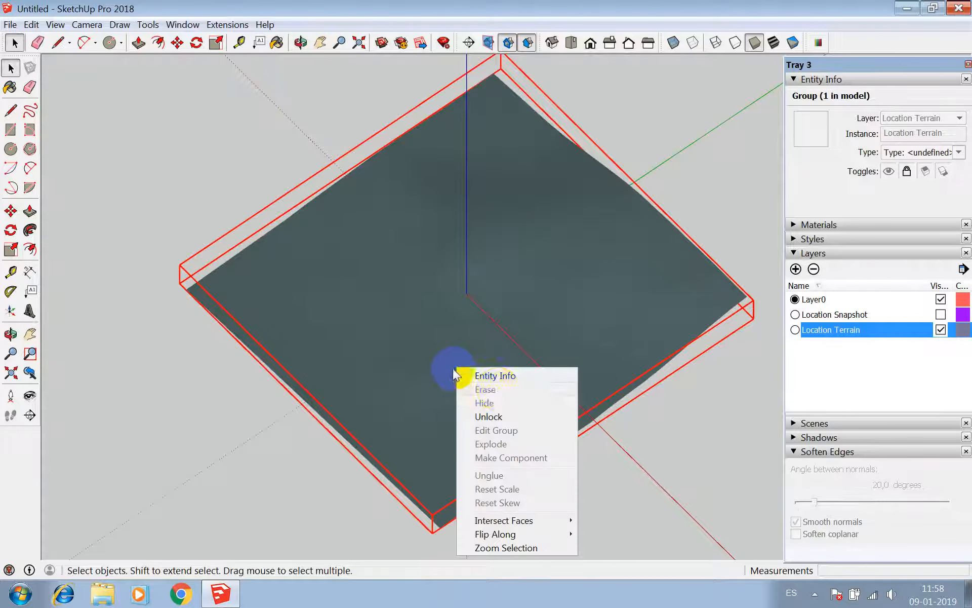
left_click(499, 302)
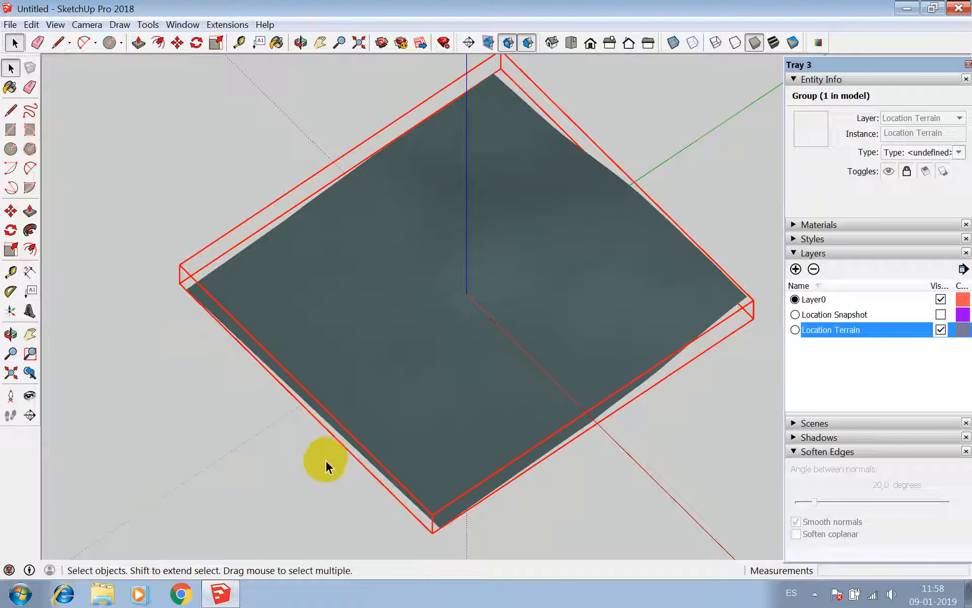
right_click(504, 251)
left_click(551, 300)
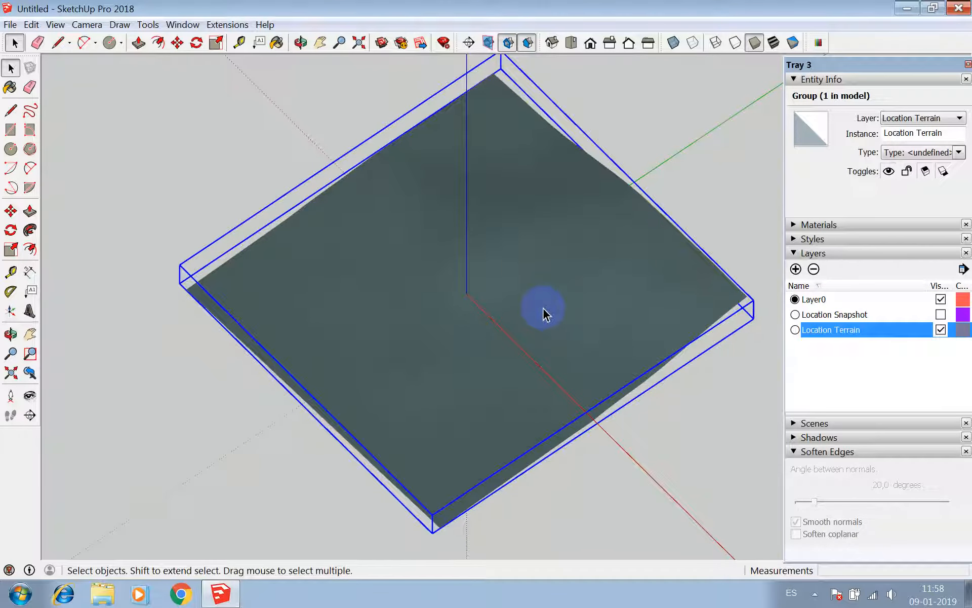
- Open the Location Terrain group for editing and reverse the faces of its surface
triple_click(566, 299)
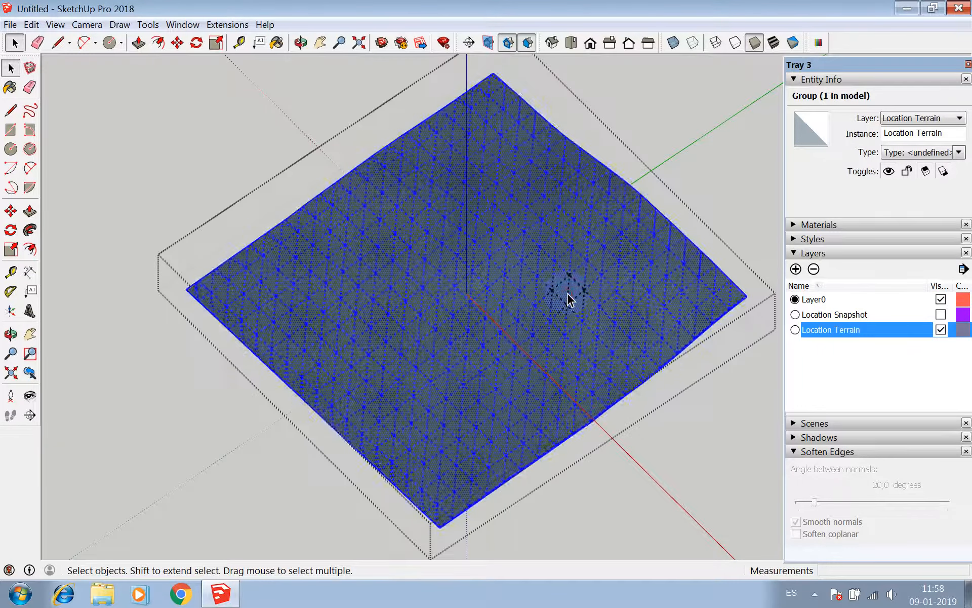
left_click(566, 299)
right_click(568, 299)
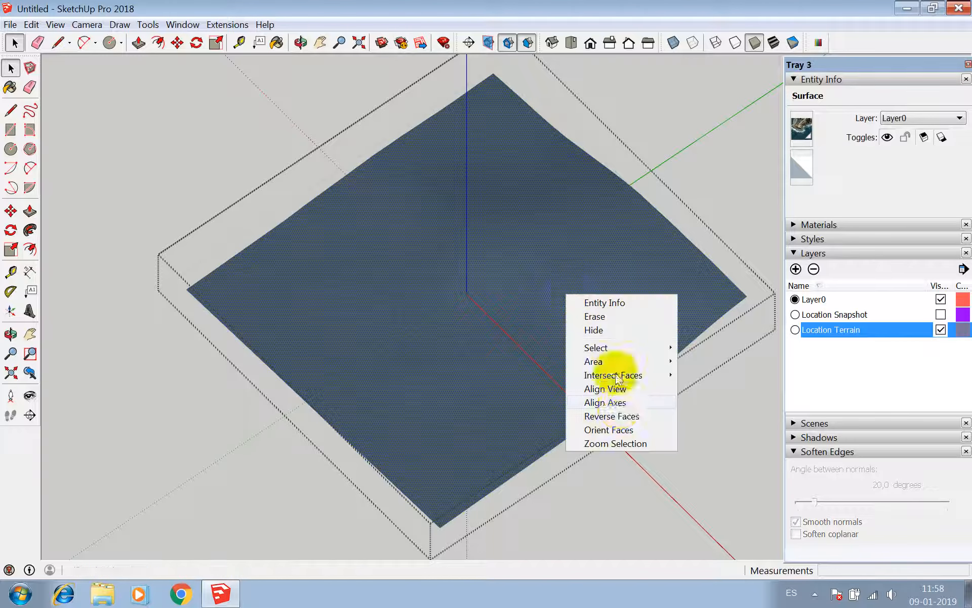
left_click(620, 415)
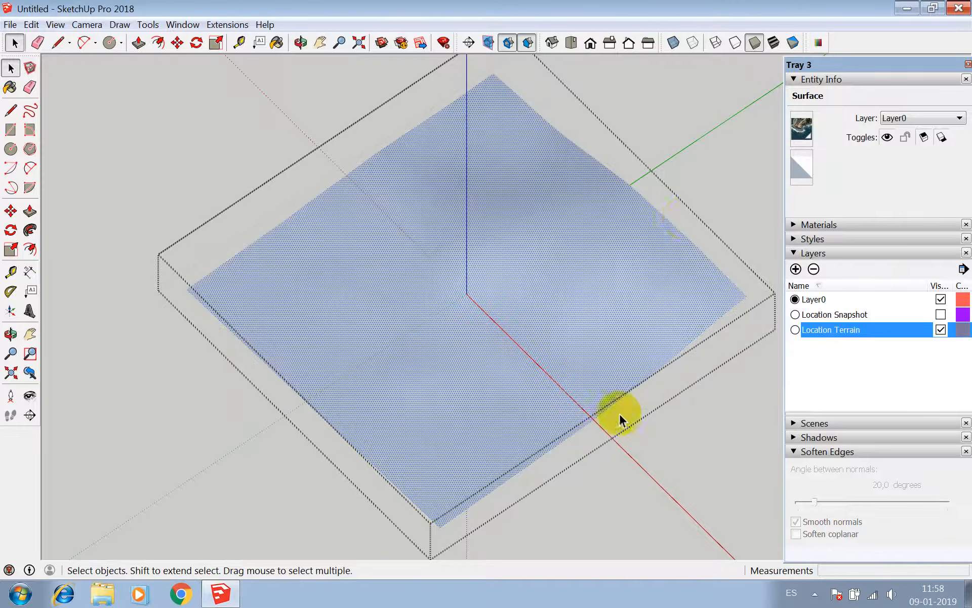
left_click(708, 199)
- Inspect the terrain's relief from low and high angles, trying the Hidden Line display before returning to Shaded
left_click(300, 43)
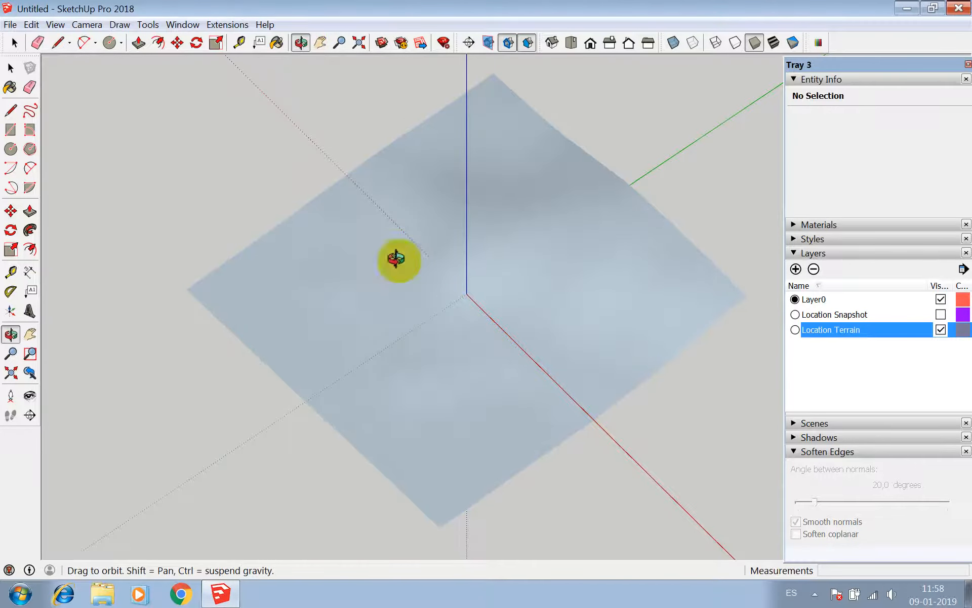
left_click_drag(397, 256, 604, 235)
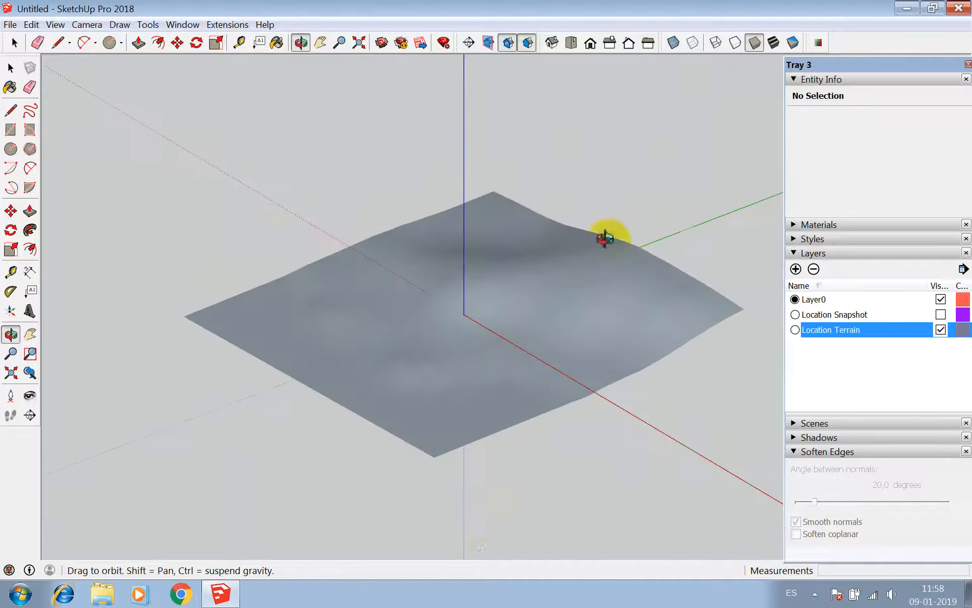
left_click(735, 43)
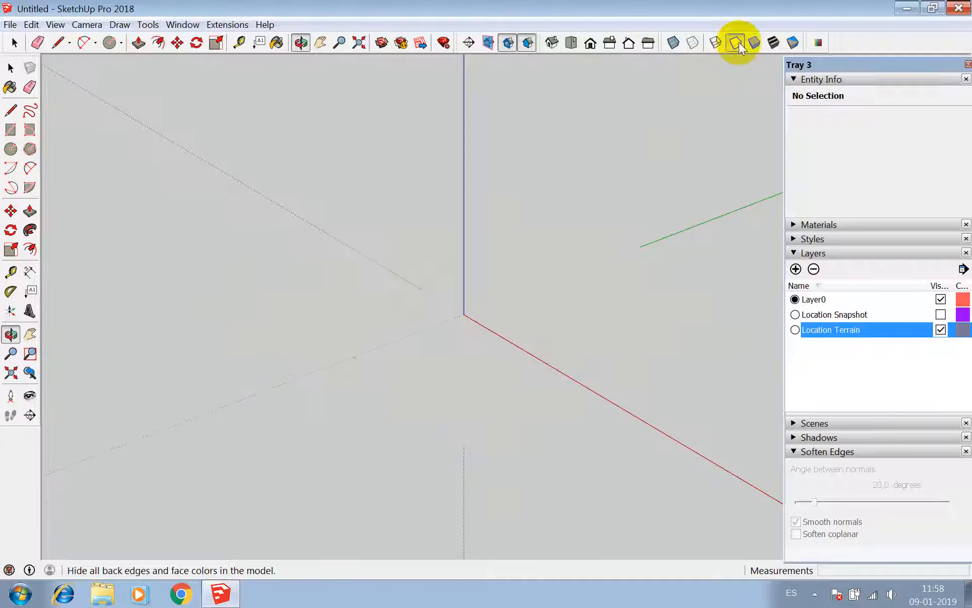
left_click(753, 43)
left_click_drag(528, 313, 507, 484)
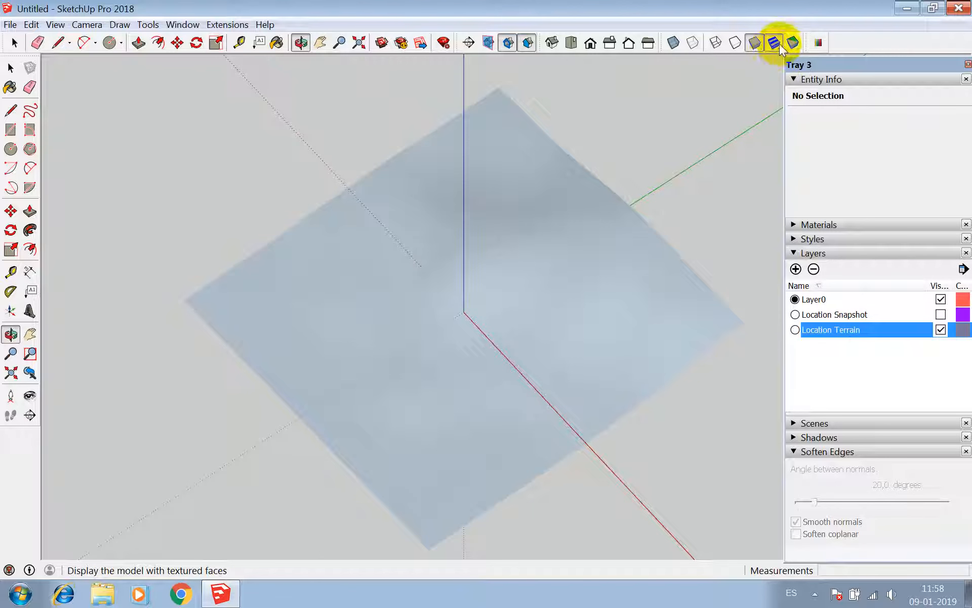
- Display the model with textures and reverse the terrain surface's faces again inside the Location Terrain group
key("space")
left_click(528, 294)
double_click(523, 293)
left_click(523, 294)
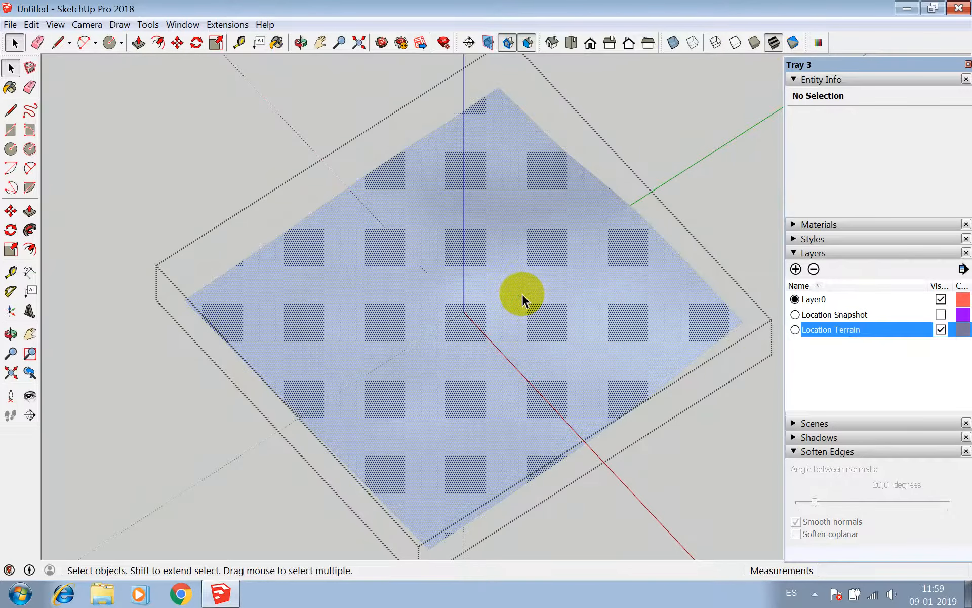
right_click(522, 293)
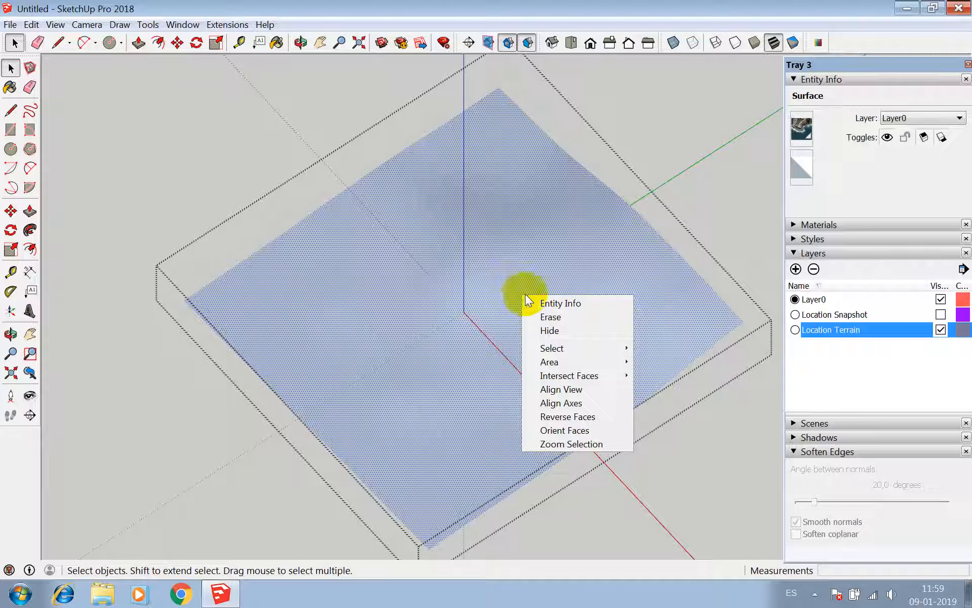
left_click(572, 417)
left_click(287, 134)
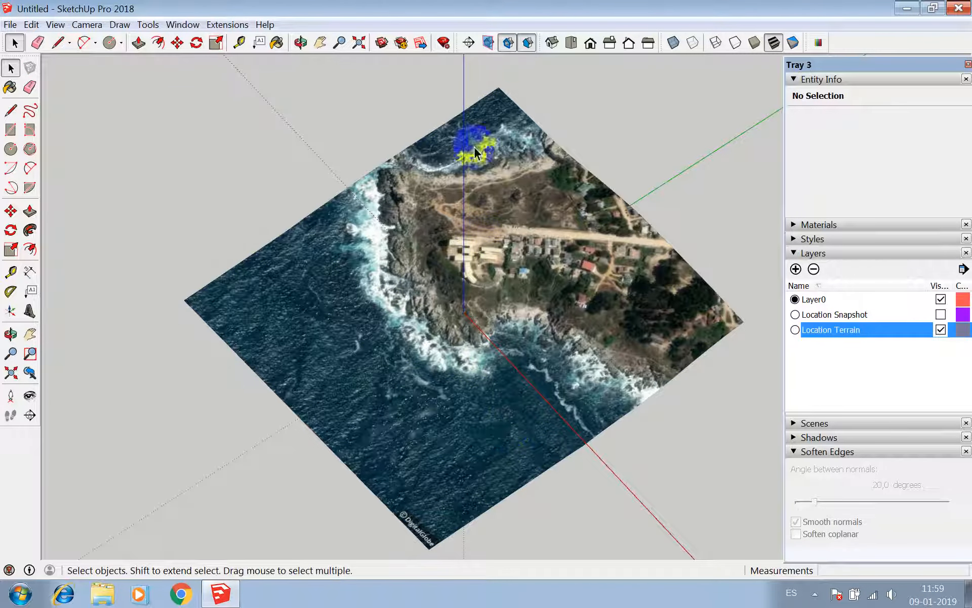
- Display the model in Shaded mode and soften the terrain group's edges with a 0 degree angle and Soften coplanar enabled
left_click(300, 43)
mouse_move(428, 260)
left_mouse_down()
mouse_move(491, 169)
mouse_move(514, 397)
mouse_move(619, 272)
mouse_move(582, 217)
left_mouse_up()
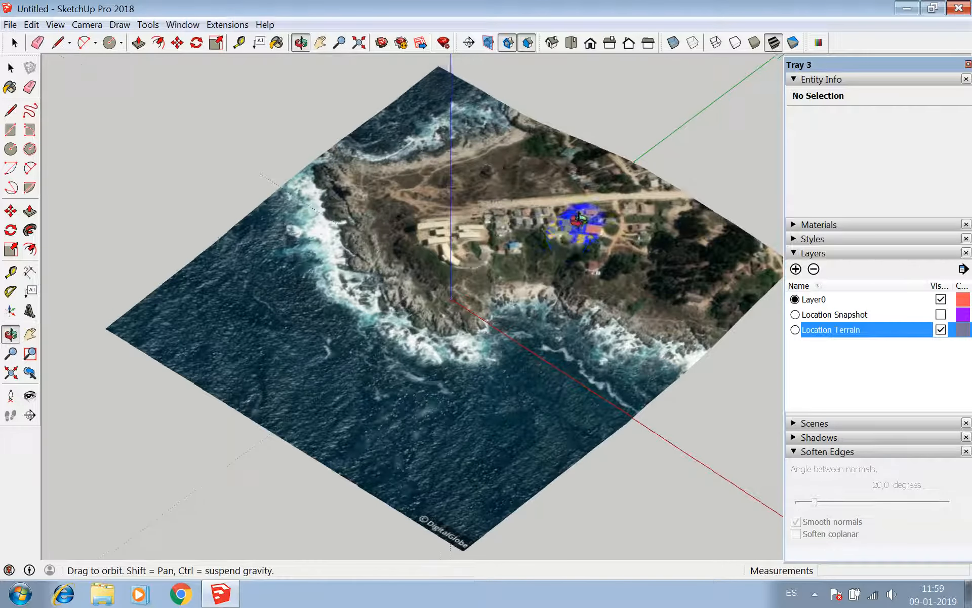
left_click(754, 43)
left_click_drag(487, 324, 494, 316)
key("space")
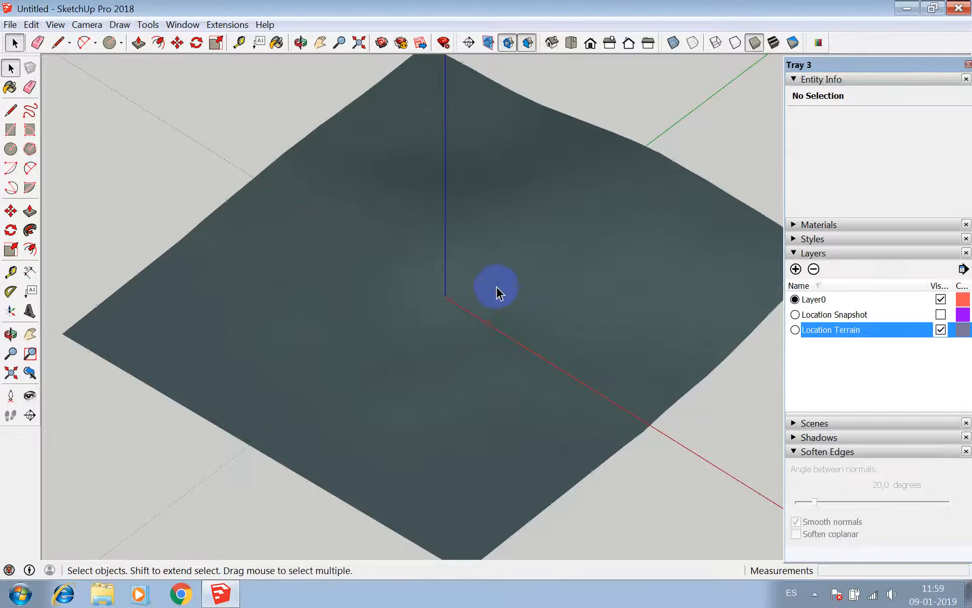
left_click(496, 291)
left_click_drag(815, 502, 781, 505)
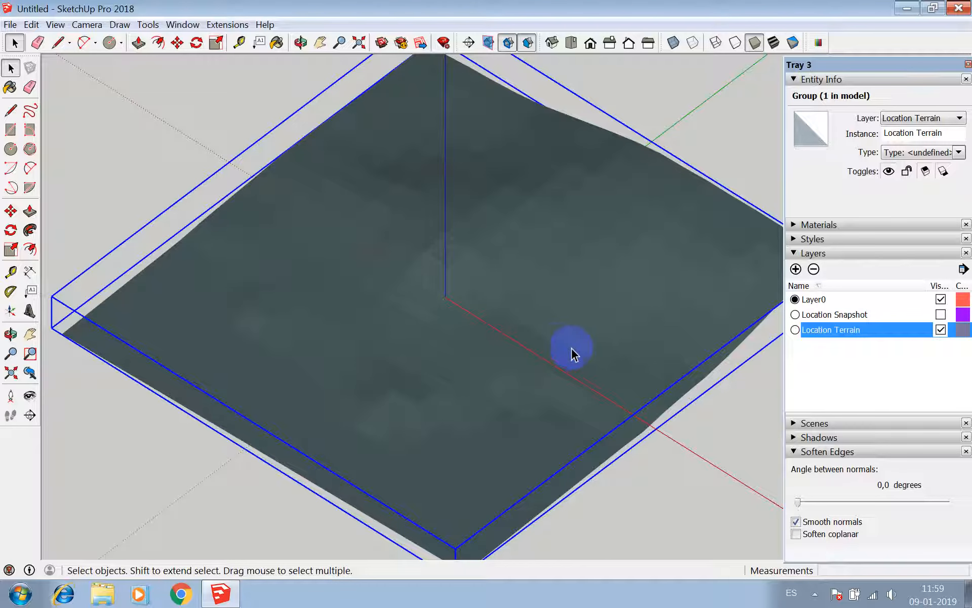
left_click(795, 535)
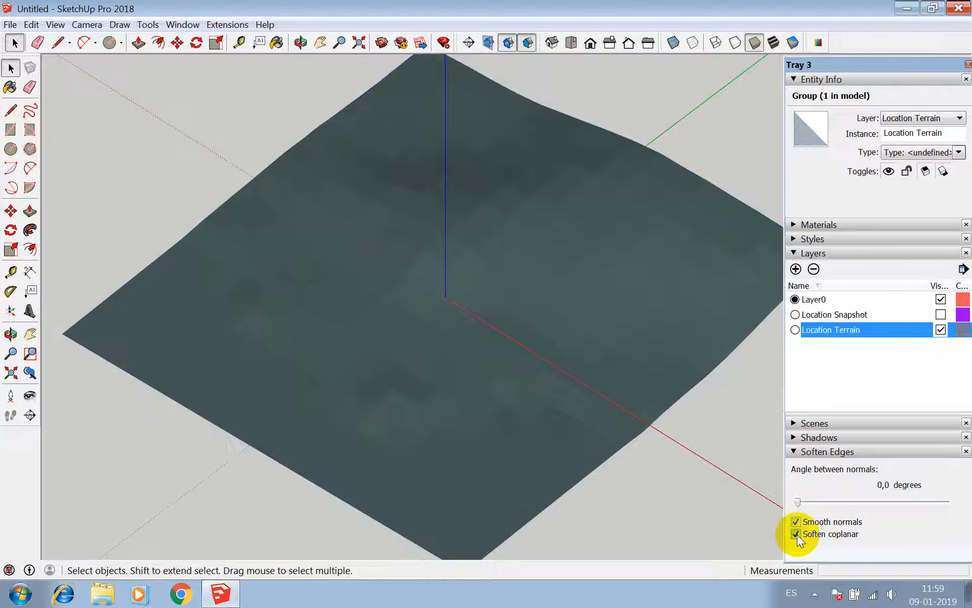
left_click_drag(810, 502, 764, 515)
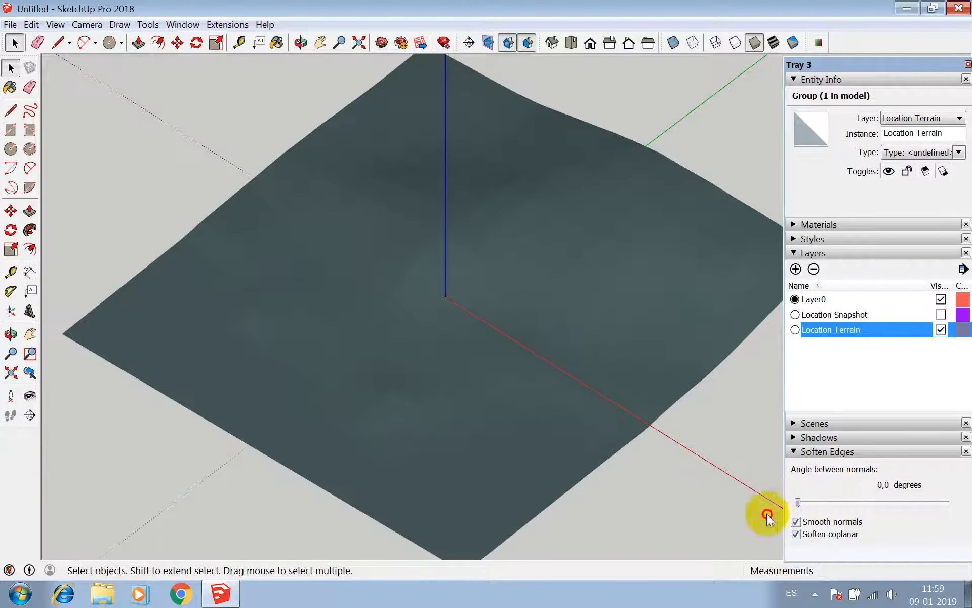
- Open the Location Terrain group, select all of its connected geometry, unhide it, and leave the group
left_click(556, 306)
double_click(556, 307)
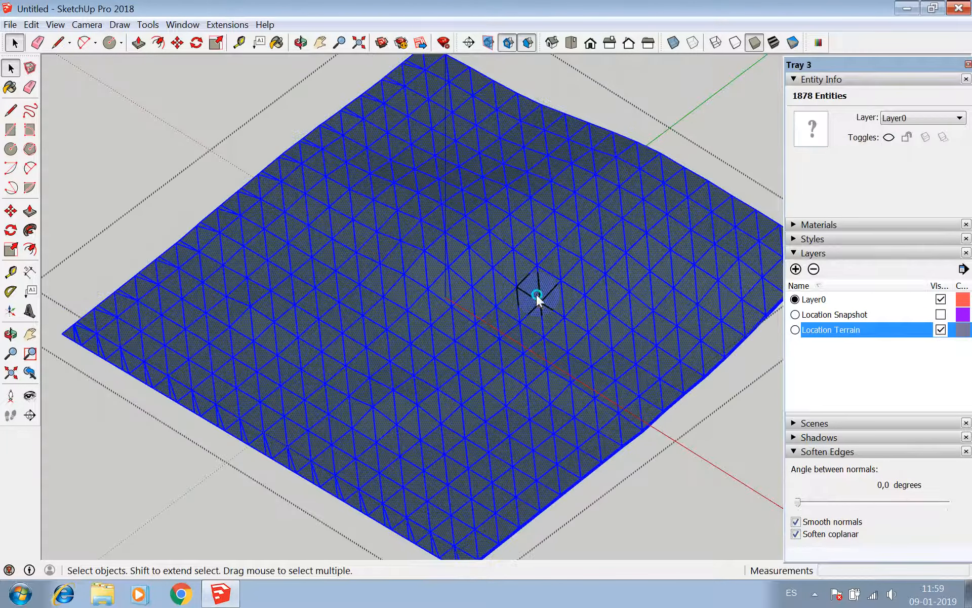
right_click(537, 297)
left_click(571, 331)
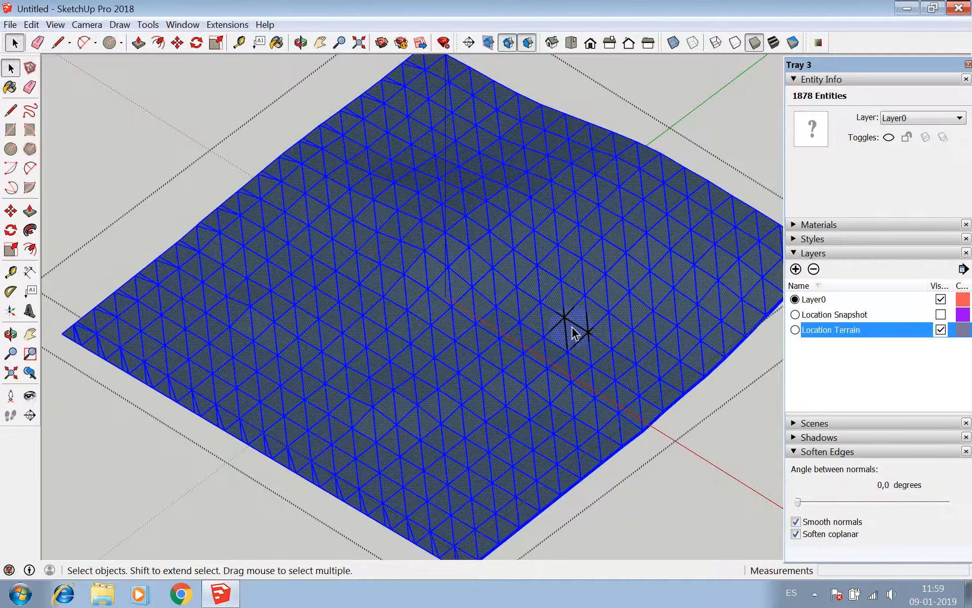
left_click(205, 106)
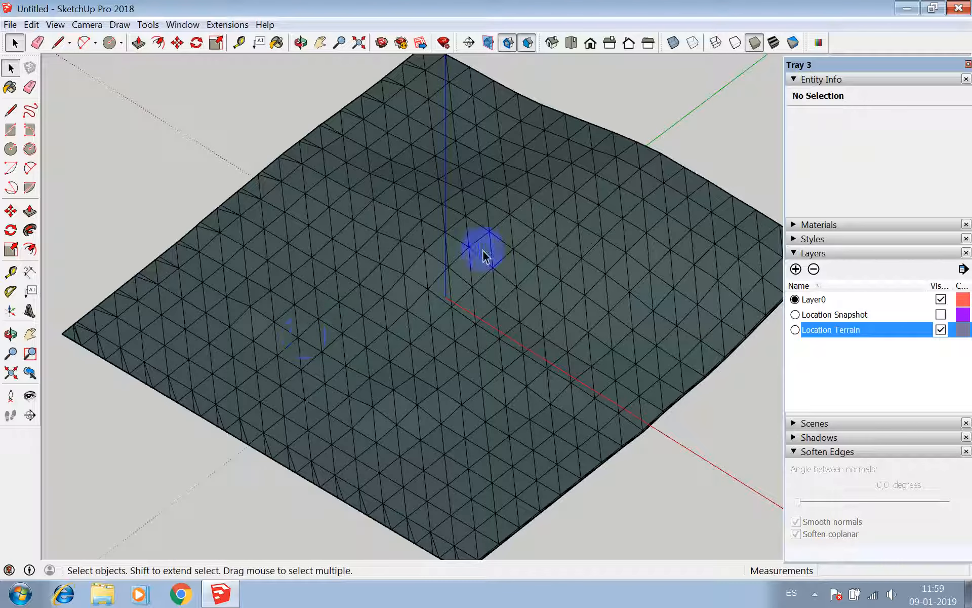
- Soften the unhidden mesh edges of the Location Terrain group with an angle between normals of 180 degrees
left_click(300, 43)
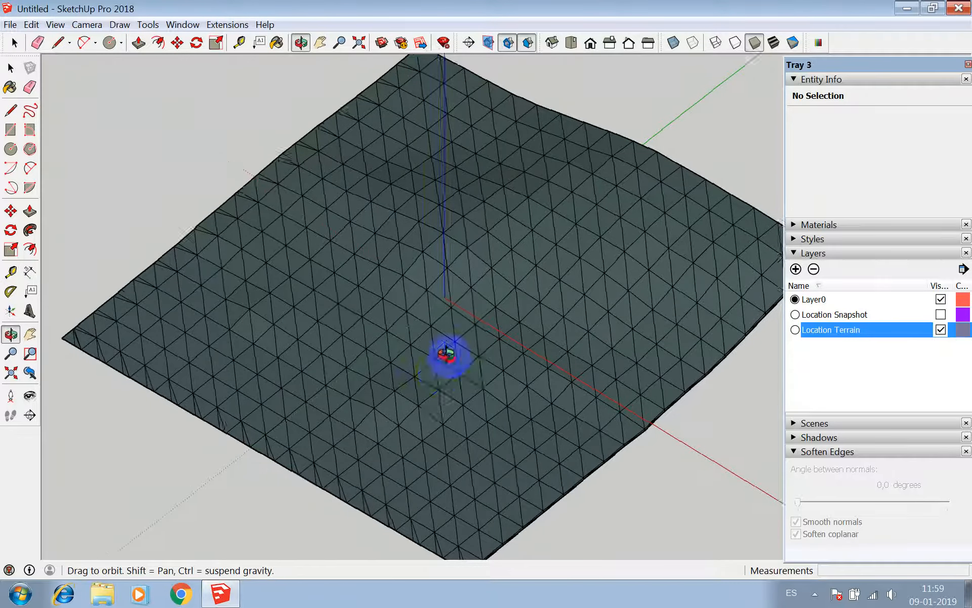
left_click_drag(447, 352, 267, 419)
left_click_drag(373, 363, 494, 400)
scroll(494, 400, "down", 10)
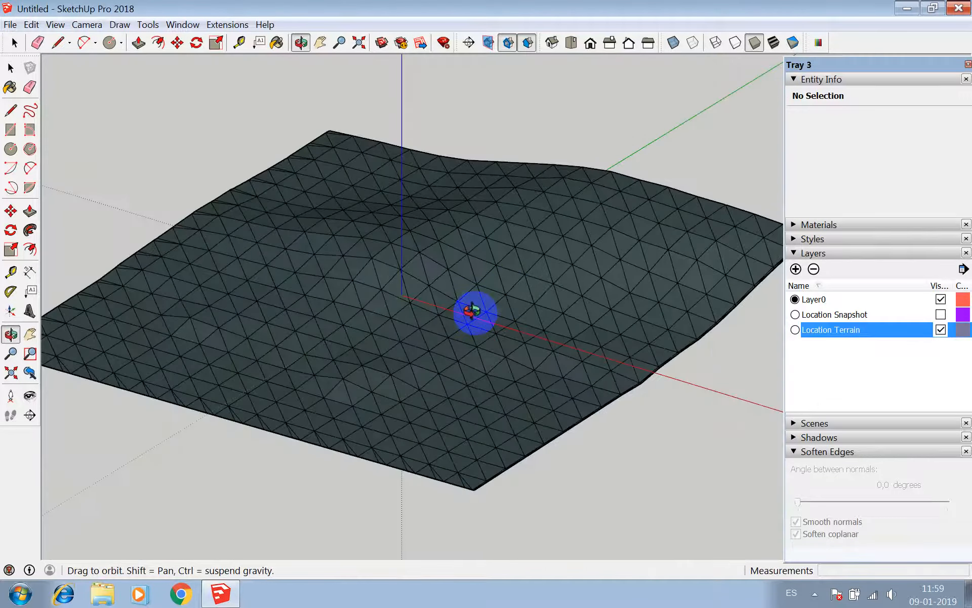
key("space")
left_click(459, 319)
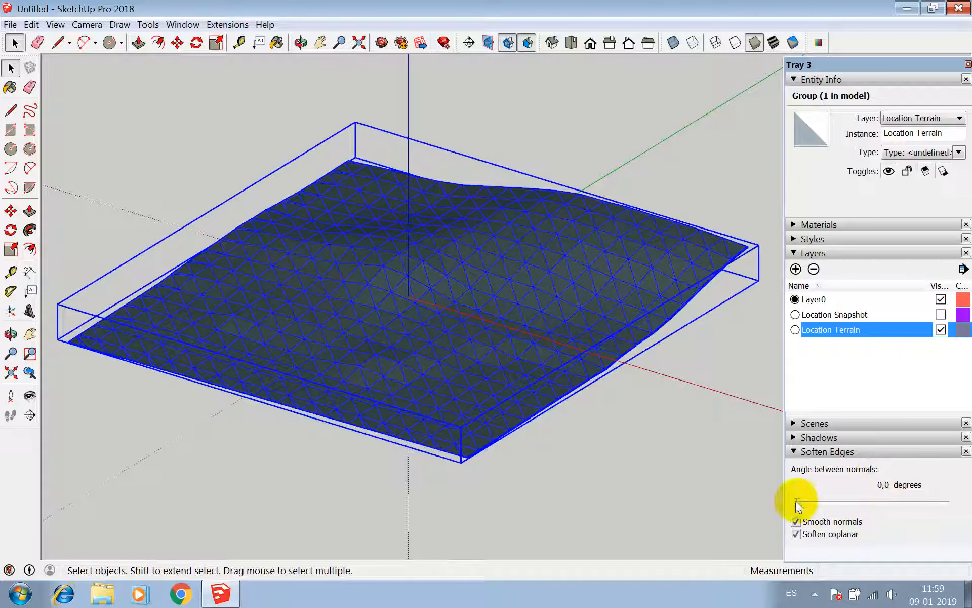
left_click_drag(798, 501, 968, 473)
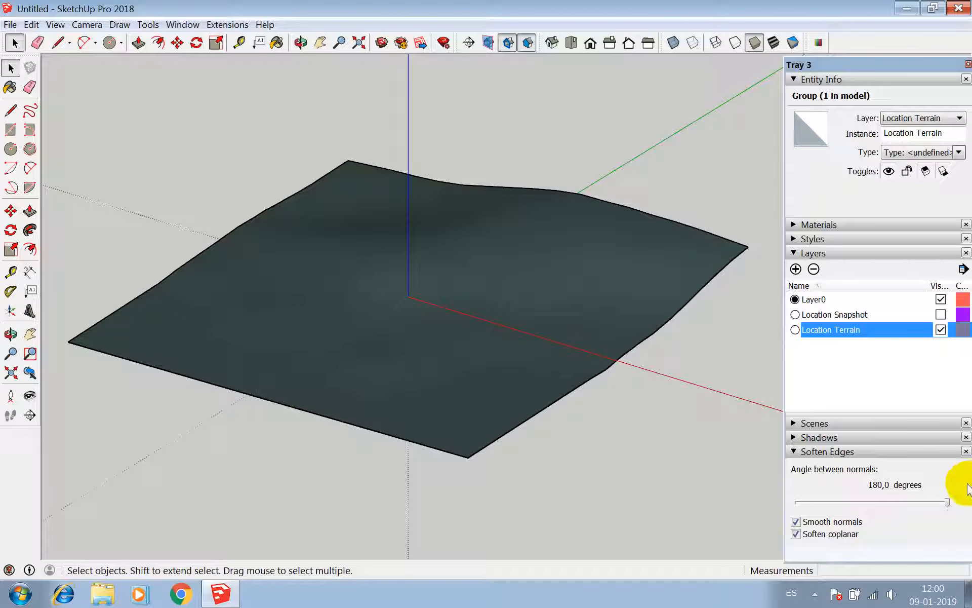
- Examine the smoothed terrain's relief from several angles and display the model in Shaded With Textures mode
left_click(360, 251)
left_click(301, 43)
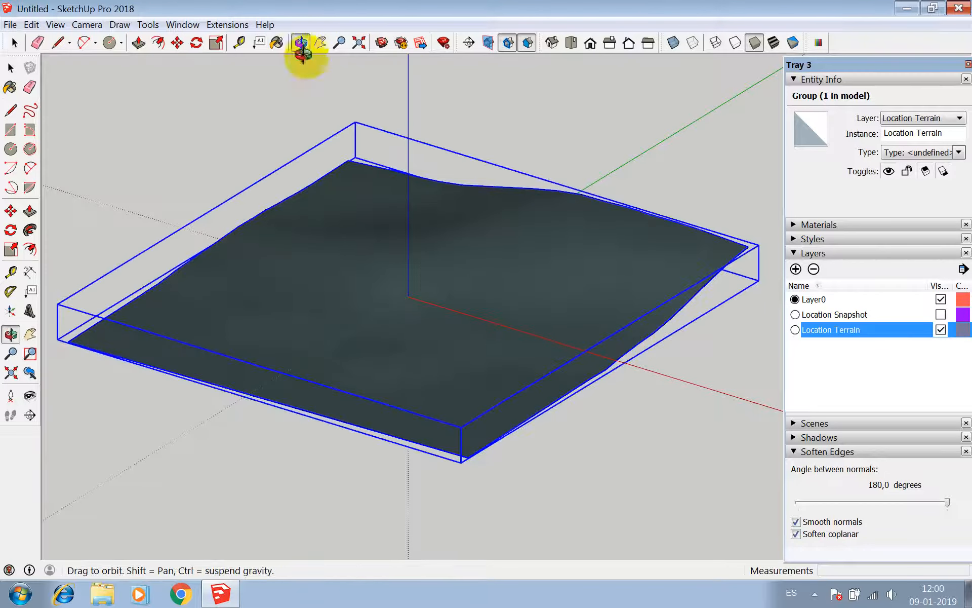
left_click_drag(324, 76, 709, 265)
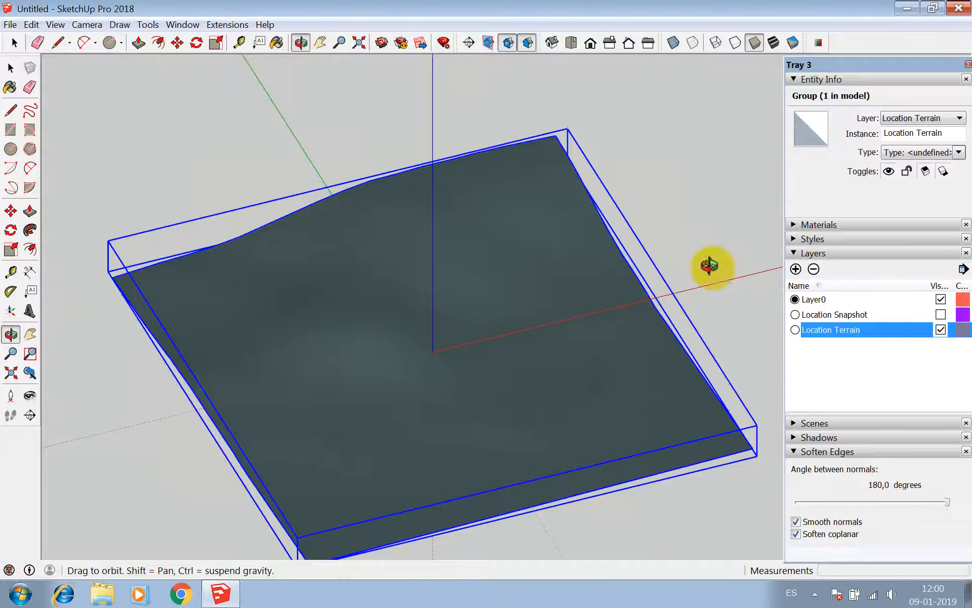
left_click_drag(521, 310, 776, 462)
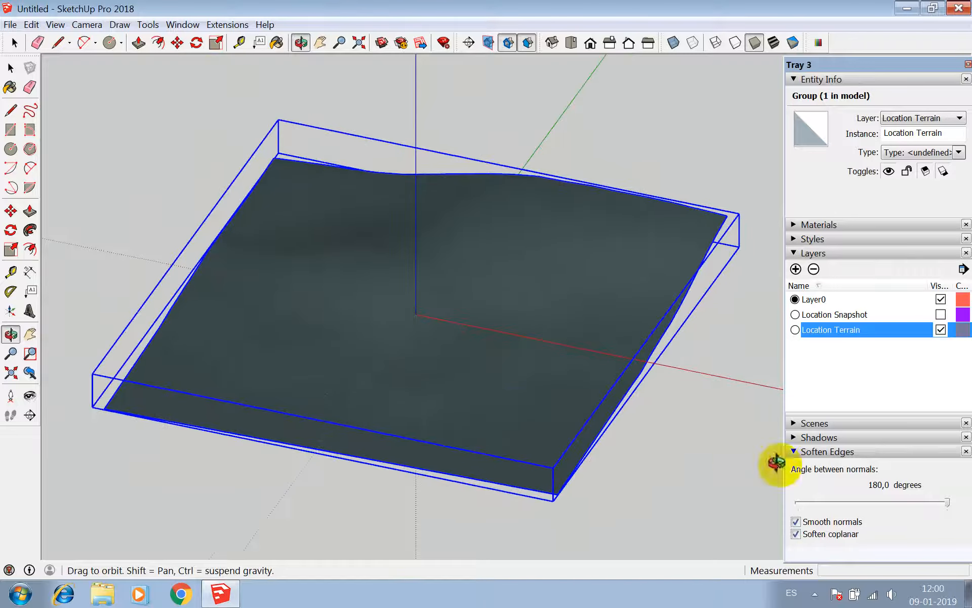
left_click(773, 41)
mouse_move(499, 310)
left_mouse_down()
mouse_move(506, 318)
mouse_move(397, 336)
mouse_move(495, 309)
mouse_move(451, 330)
mouse_move(599, 250)
mouse_move(664, 173)
mouse_move(612, 293)
left_mouse_up()
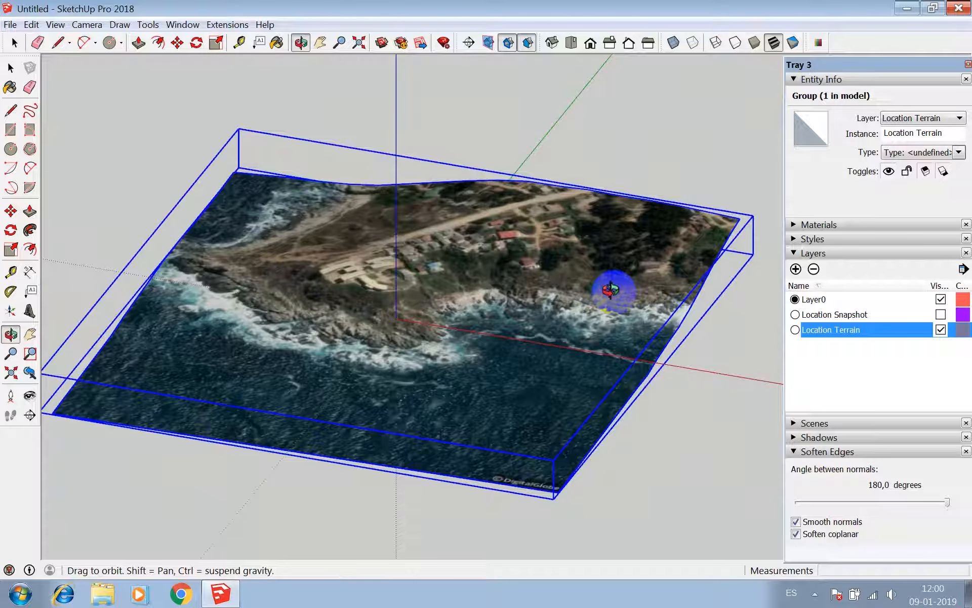
left_click_drag(491, 285, 499, 251)
scroll(499, 251, "down", 2)
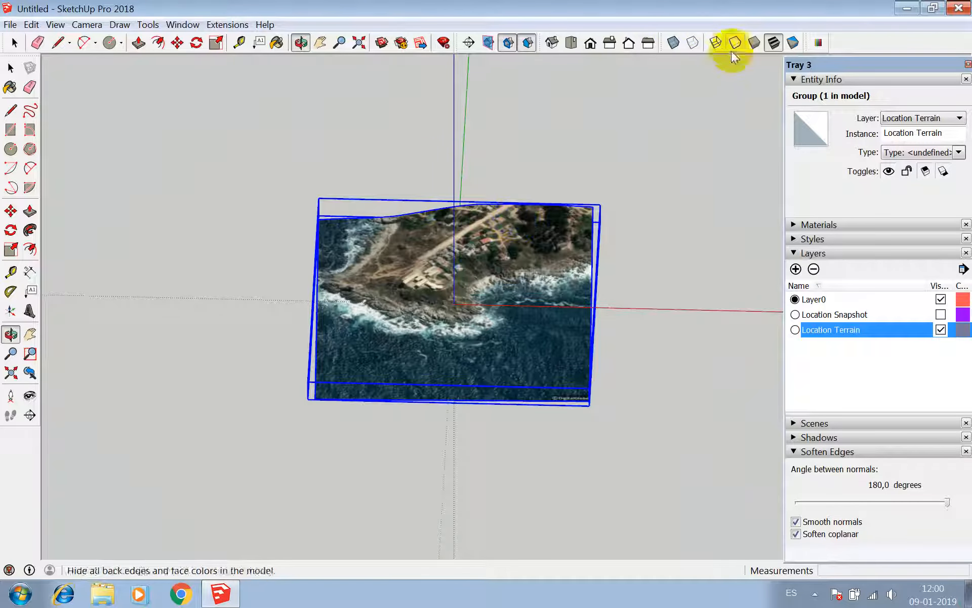
- Draw a rectangle slightly larger than the terrain around it in the top view
left_click(572, 43)
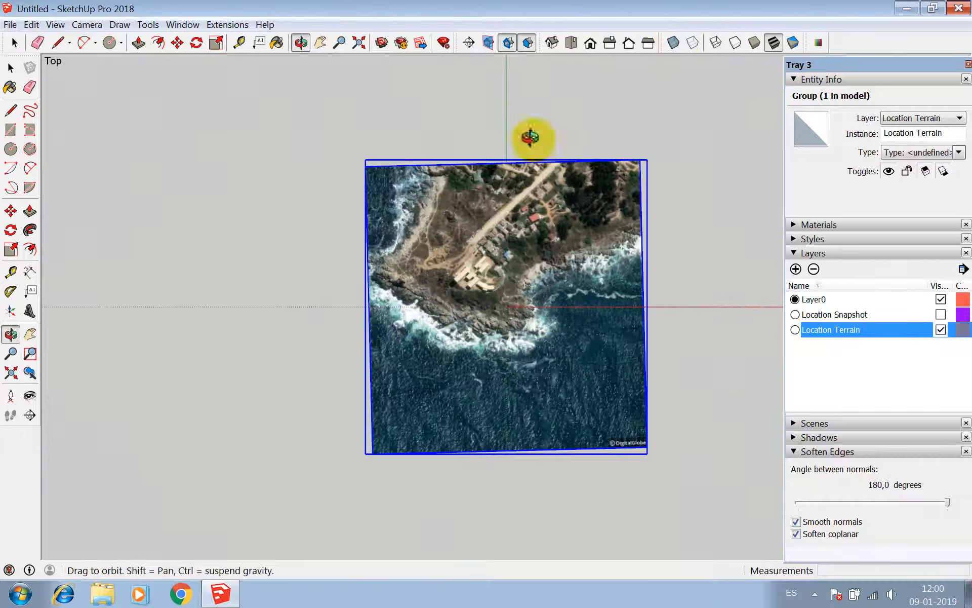
key("r")
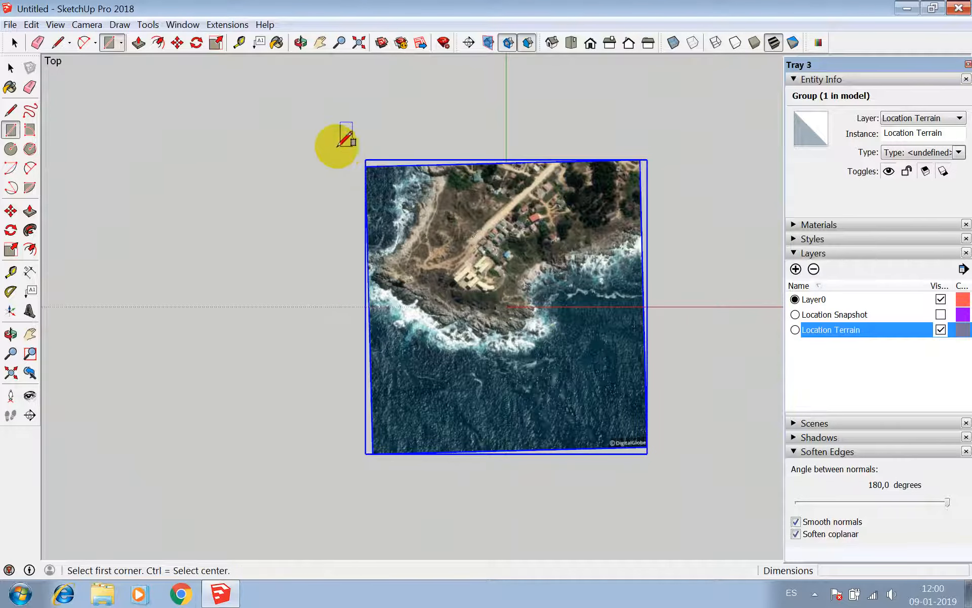
left_click(365, 161)
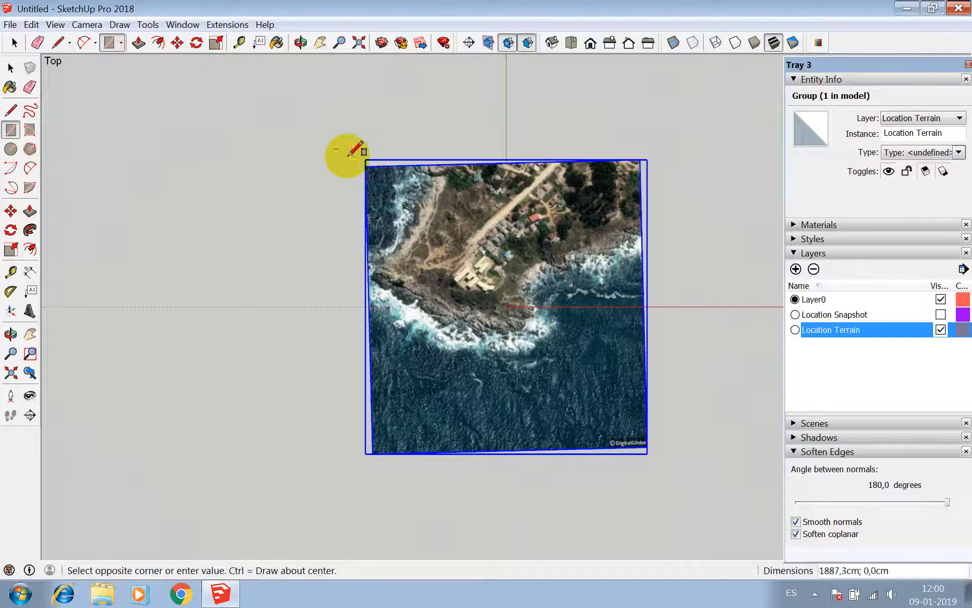
left_click(664, 465)
key("space")
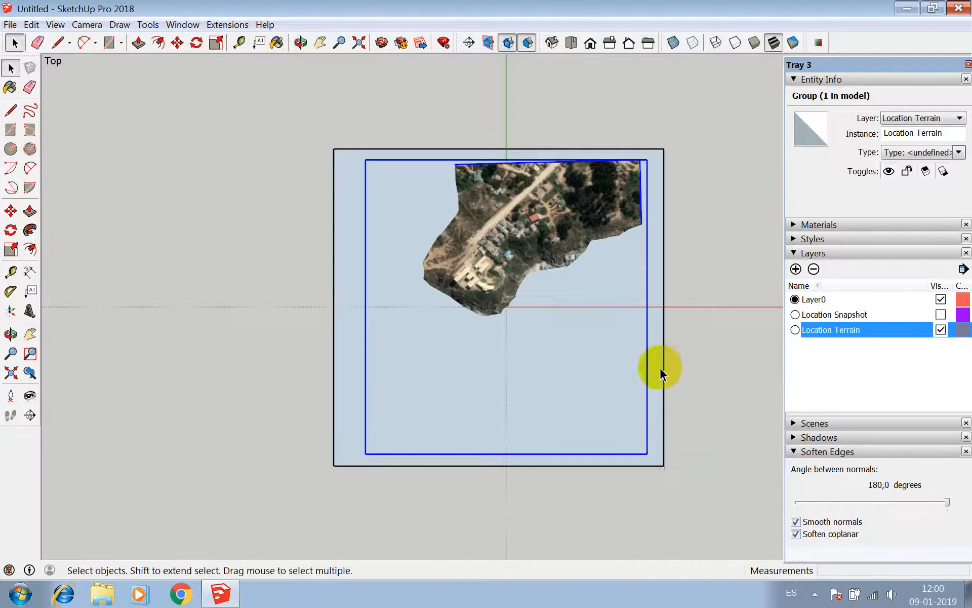
- Turn the rectangle's face and edges into a component with the default settings
double_click(660, 368)
right_click(660, 368)
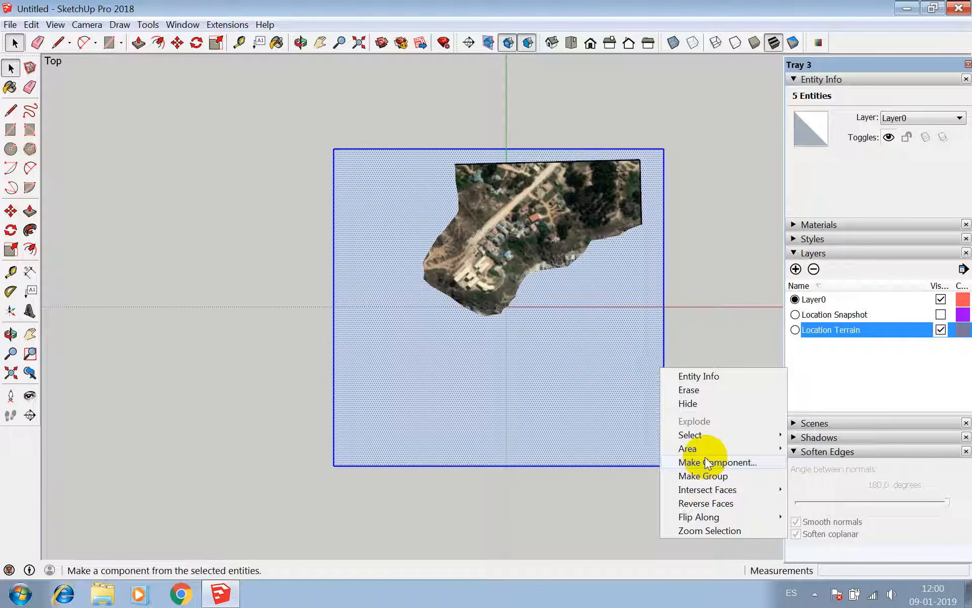
left_click(707, 467)
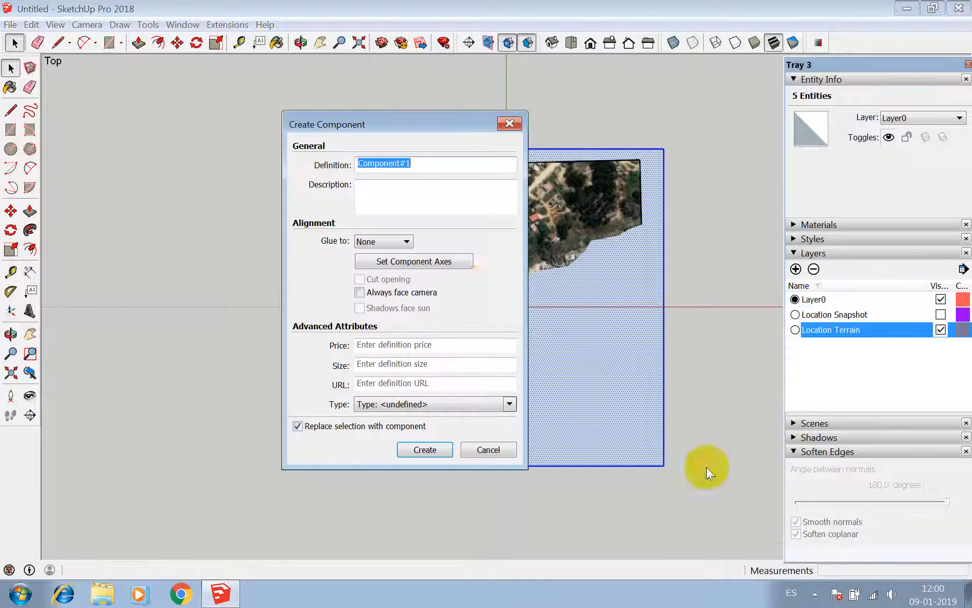
left_click(425, 449)
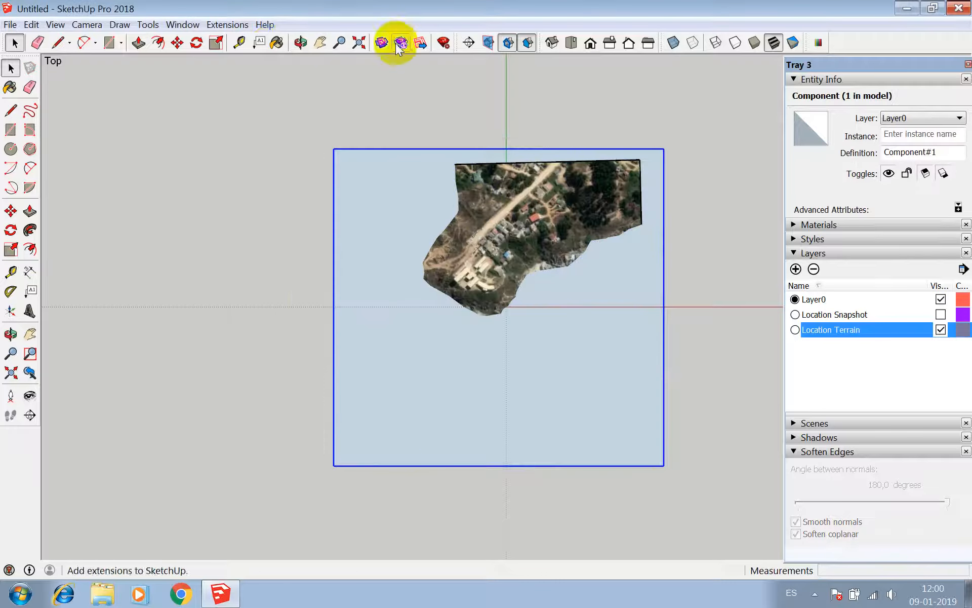
- Move the rectangle component about 2377 cm down along the blue axis, below the terrain
left_click(299, 43)
left_click_drag(404, 226, 577, 281)
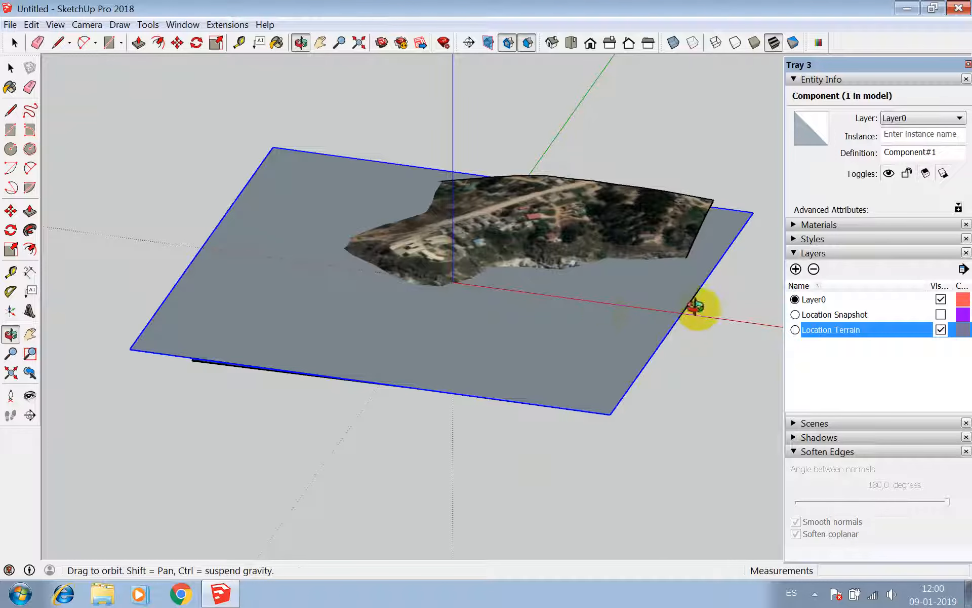
key("space")
key("m")
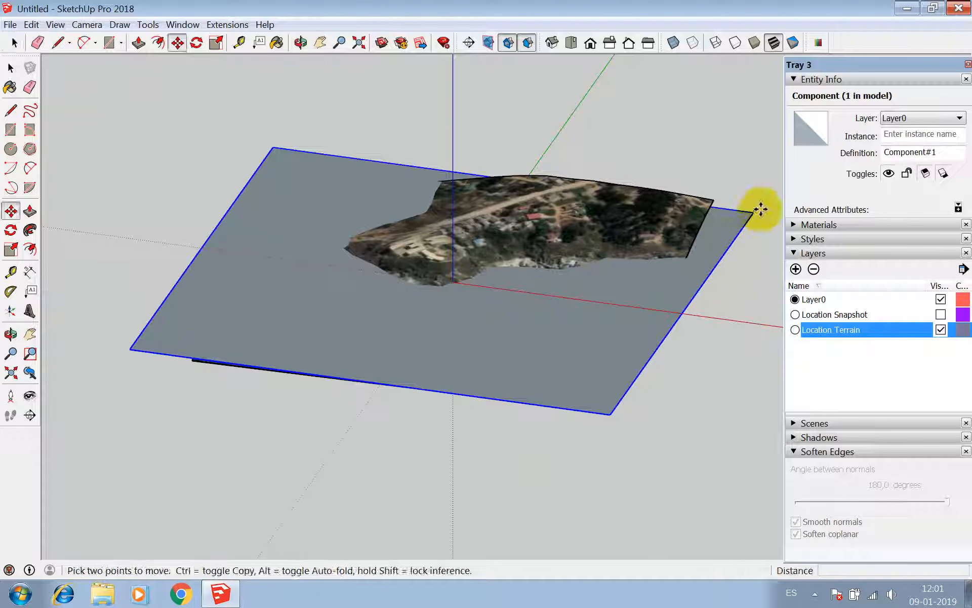
left_click(755, 213)
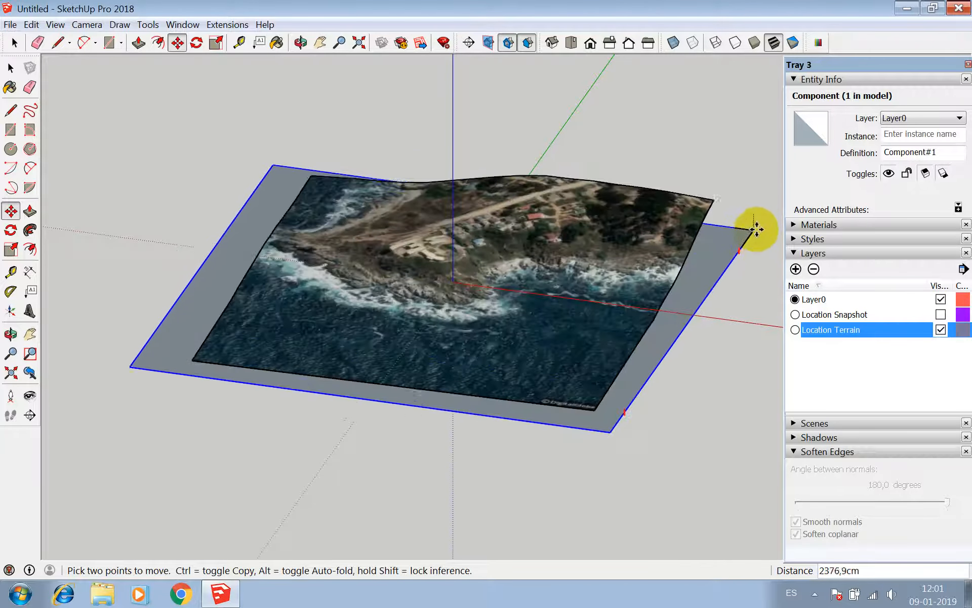
left_click(753, 229)
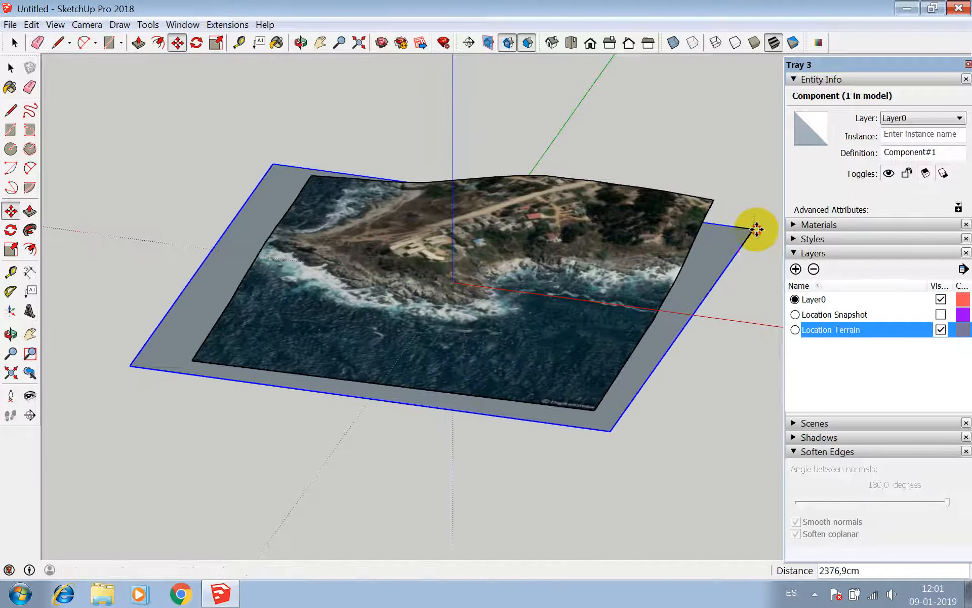
- Move the rectangle component by its corner onto the terrain's nearest seaward corner, and lower it by 100 cm along the blue axis
left_click(603, 431)
left_click(597, 405)
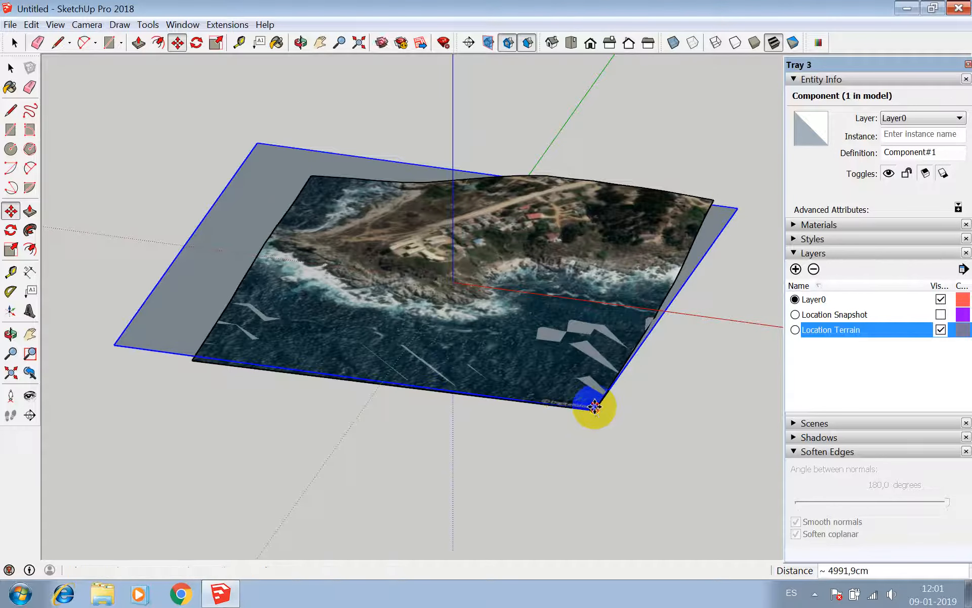
left_click(740, 208)
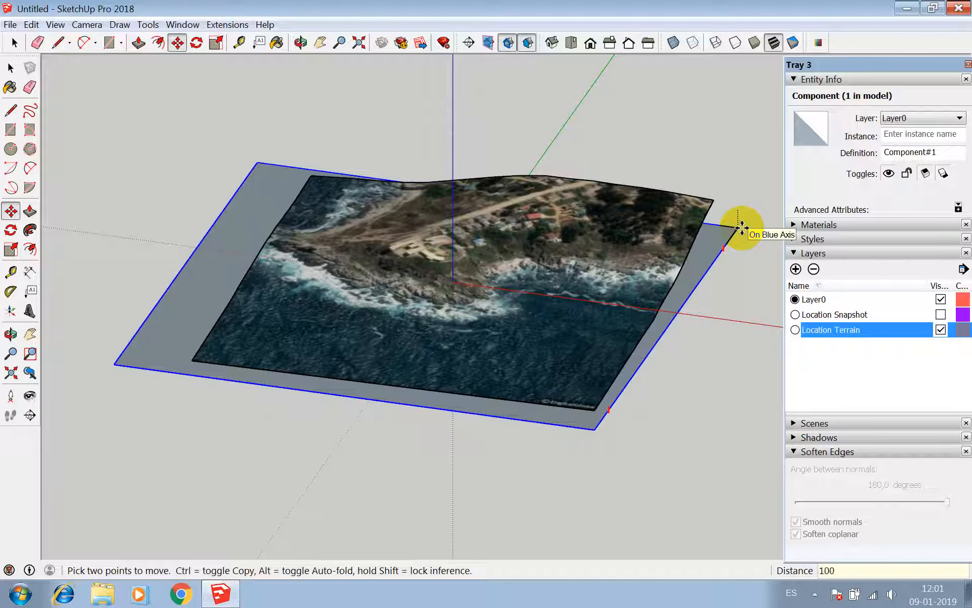
type("100")
key("Return")
key("space")
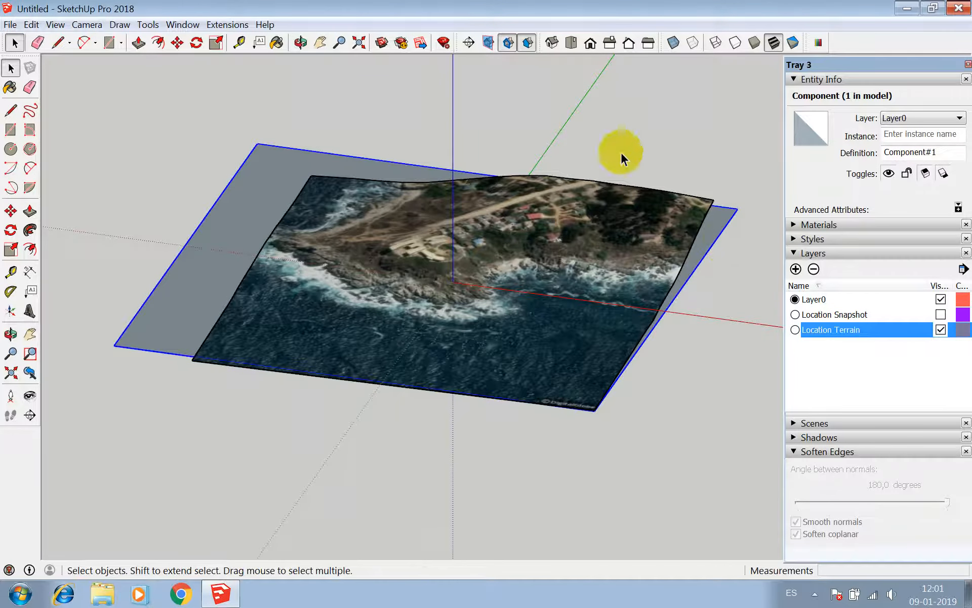
- Center the rectangle component around the terrain in the top view, moving it about 3154 cm along the green axis and sideways along the red axis
left_click(571, 42)
scroll(341, 200, "down", 2)
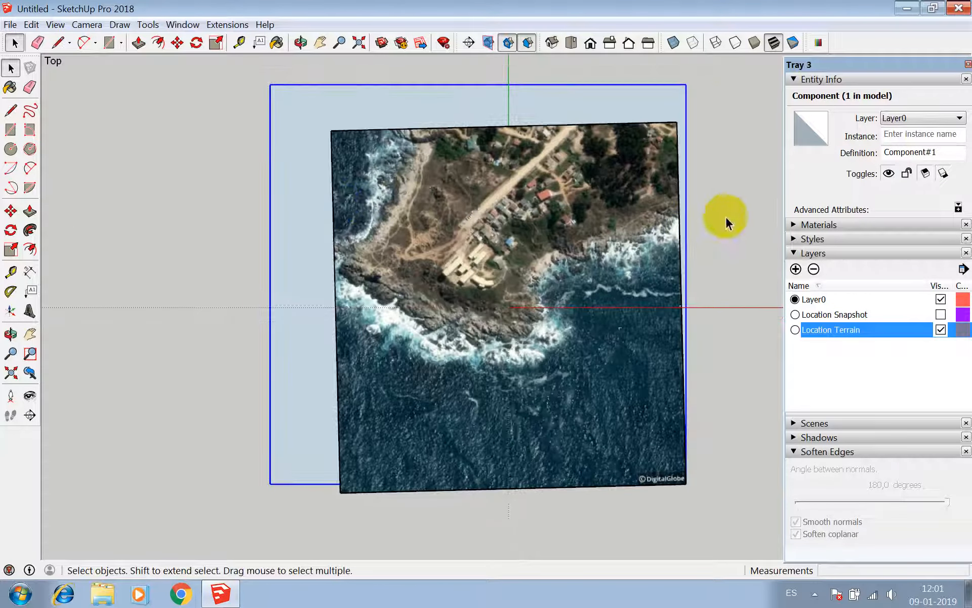
key("m")
left_click(734, 193)
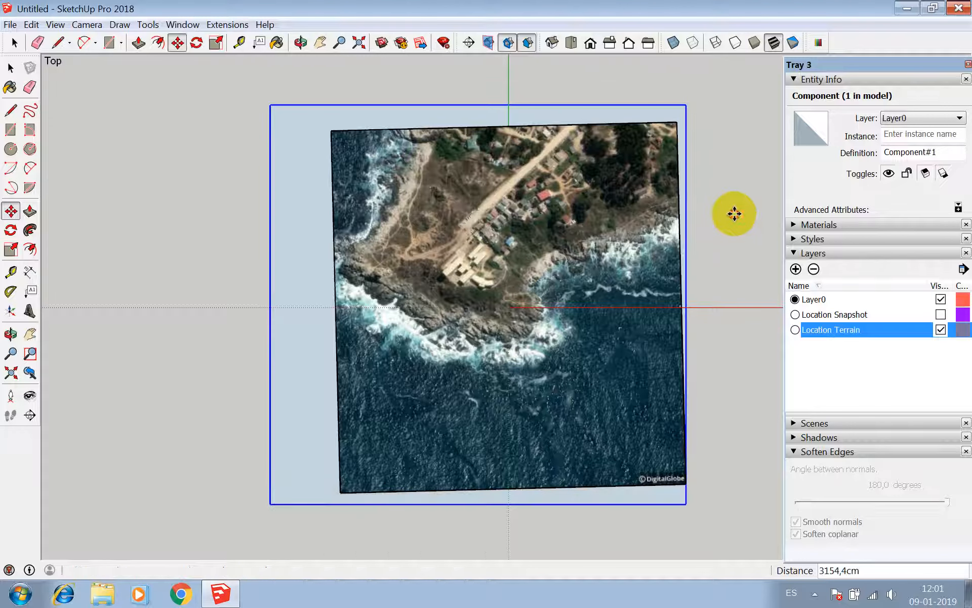
left_click(734, 213)
left_click(727, 190)
left_click(745, 191)
key("space")
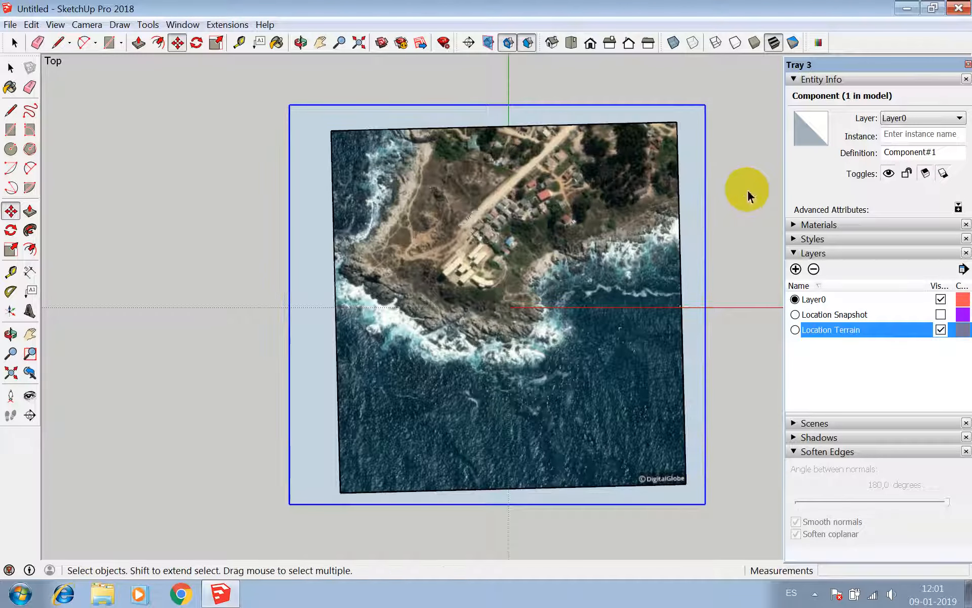
left_click(300, 43)
left_click_drag(382, 243, 501, 232)
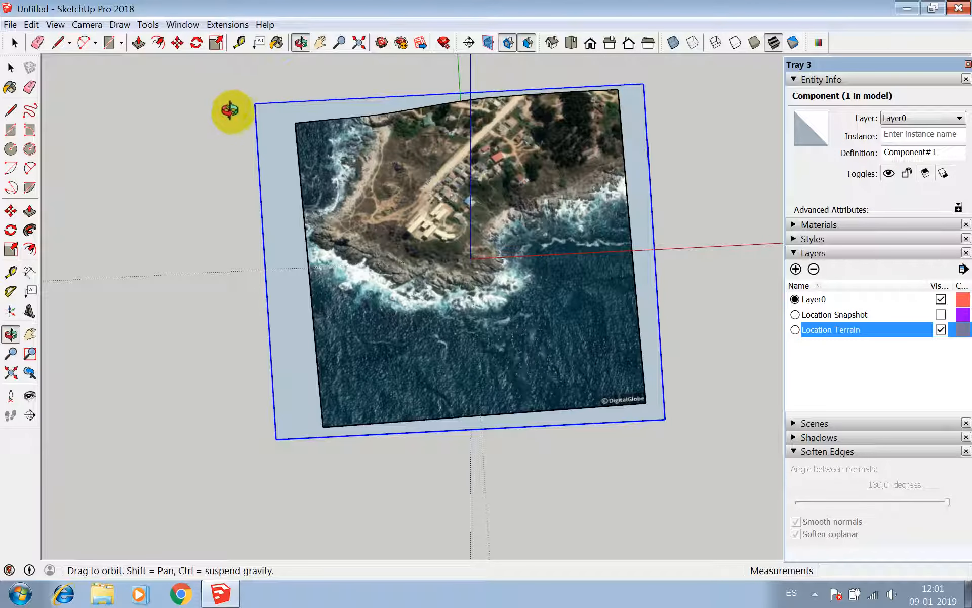
- Lower the rectangle component from its corner by 100 cm along the blue axis
left_click_drag(575, 258, 557, 347)
scroll(630, 315, "up", 10)
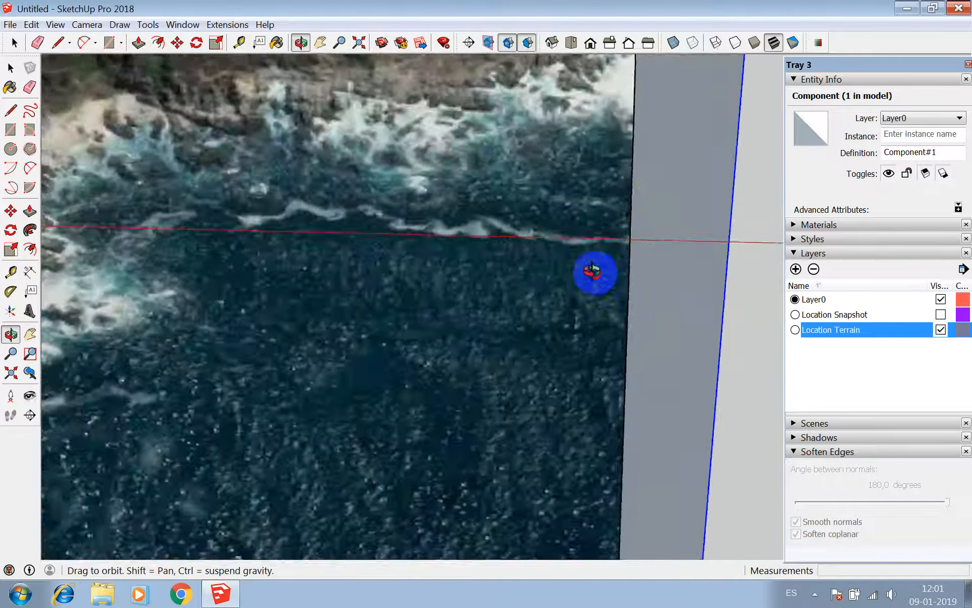
left_click_drag(596, 272, 509, 337)
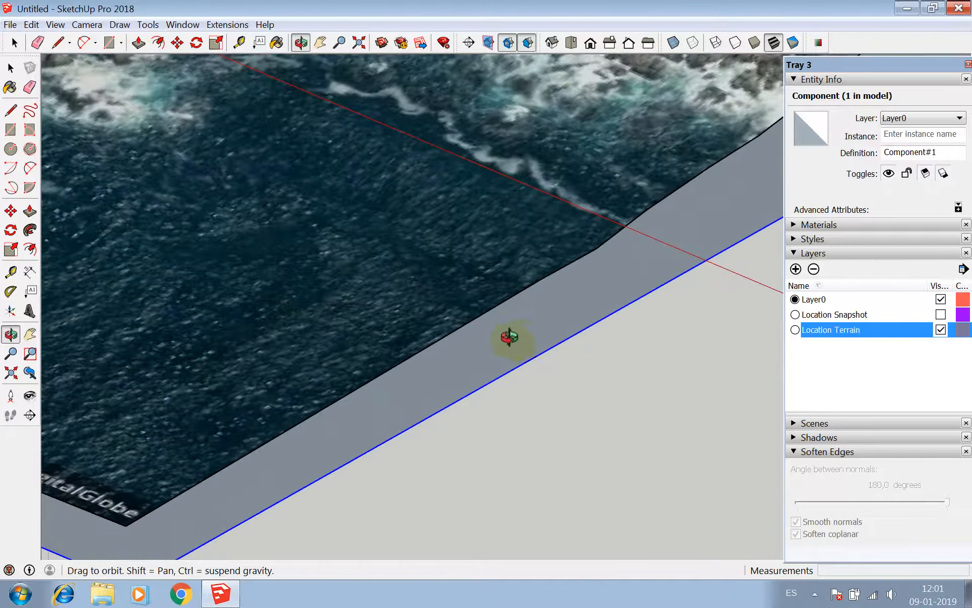
scroll(510, 337, "down", 3)
middle_click_drag(521, 324, 531, 361)
key("m")
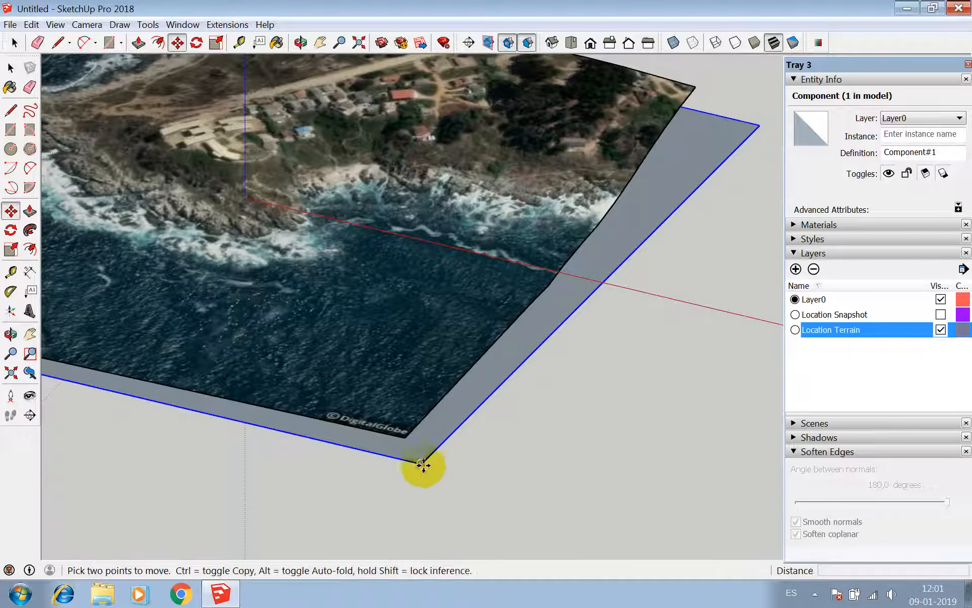
left_click(417, 467)
type("1")
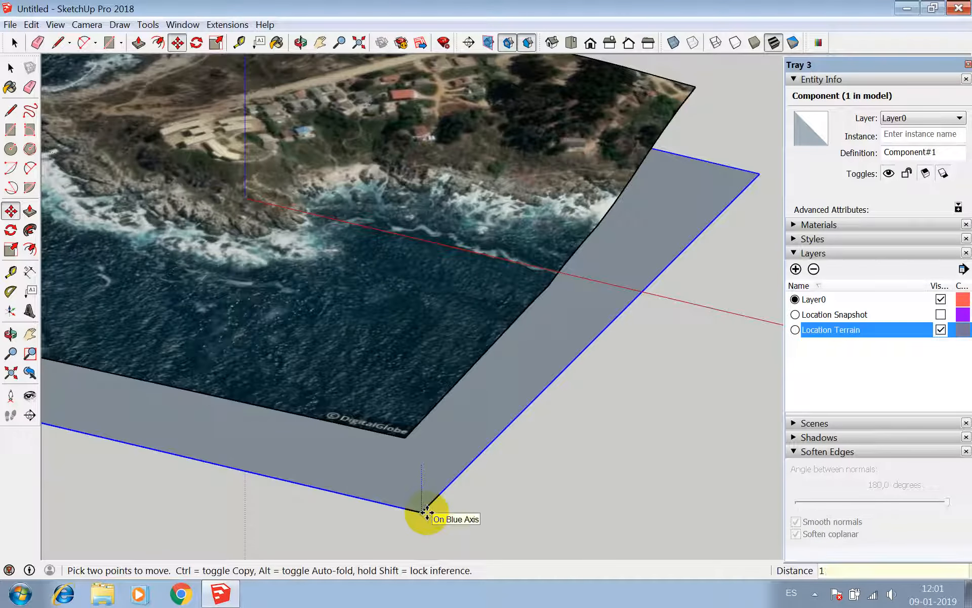
type("00")
key("Return")
key("space")
scroll(546, 287, "down", 5)
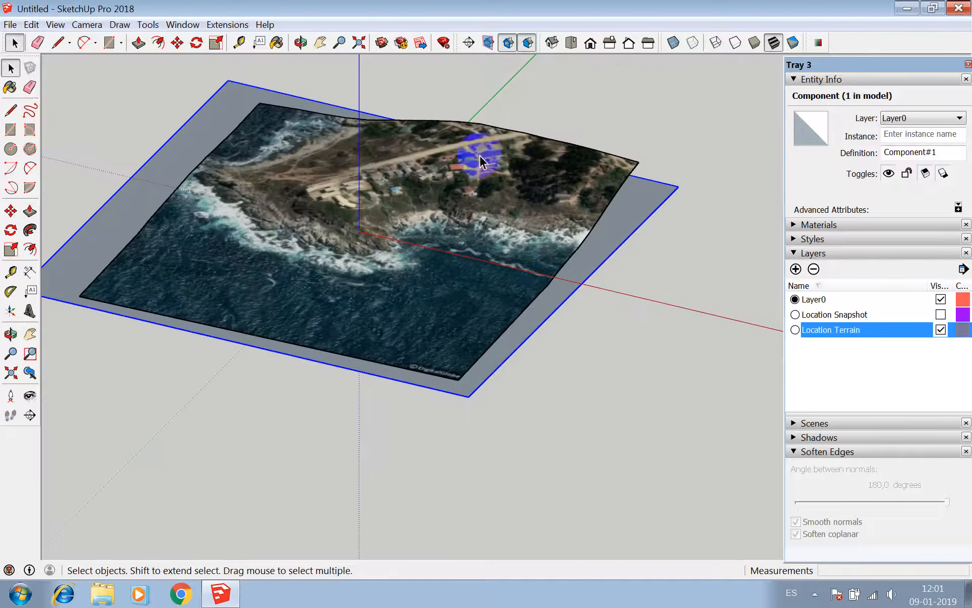
- Move the rectangle component a further 100 cm down along the blue axis beneath the terrain
left_click(300, 43)
left_click_drag(312, 200, 400, 271)
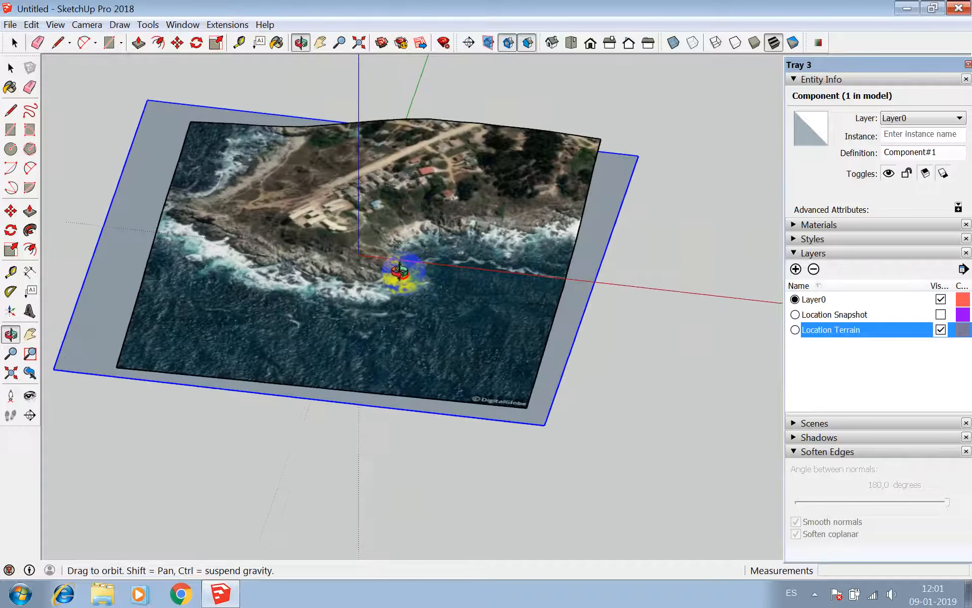
middle_click_drag(400, 271, 401, 272)
scroll(406, 219, "down", 1)
scroll(487, 369, "up", 1)
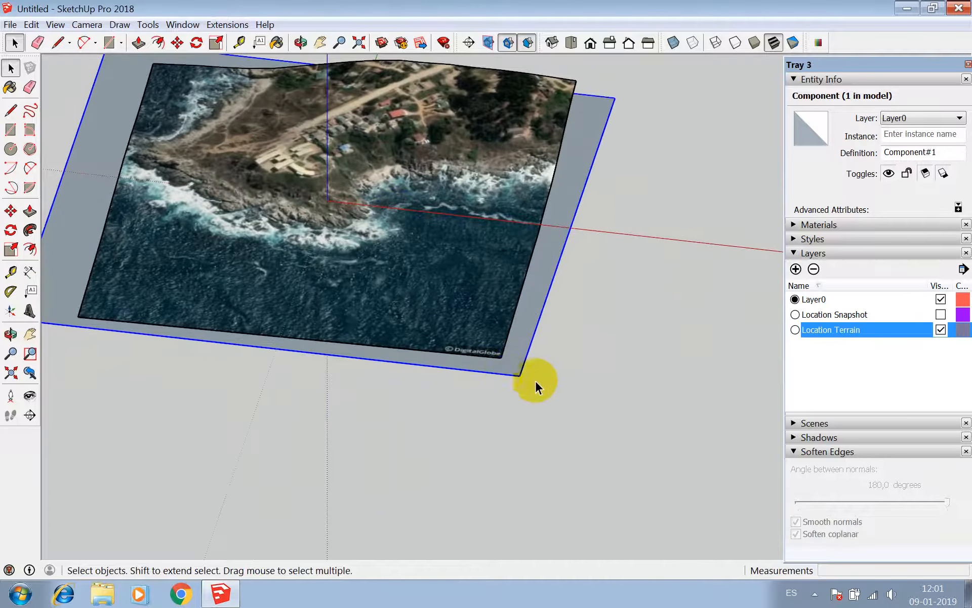
key("m")
left_click(520, 377)
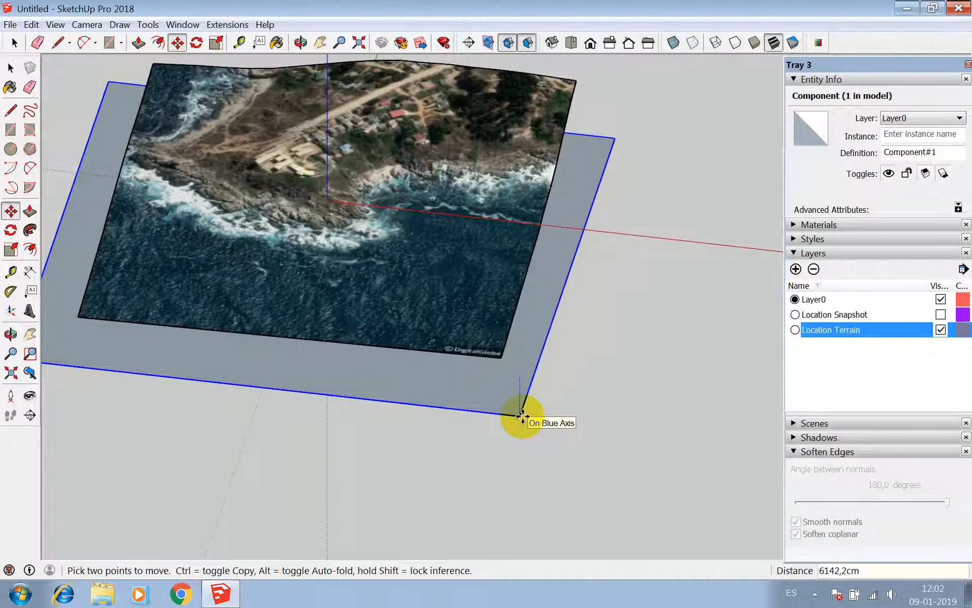
type("100")
key("Return")
key("space")
scroll(509, 365, "down", 2)
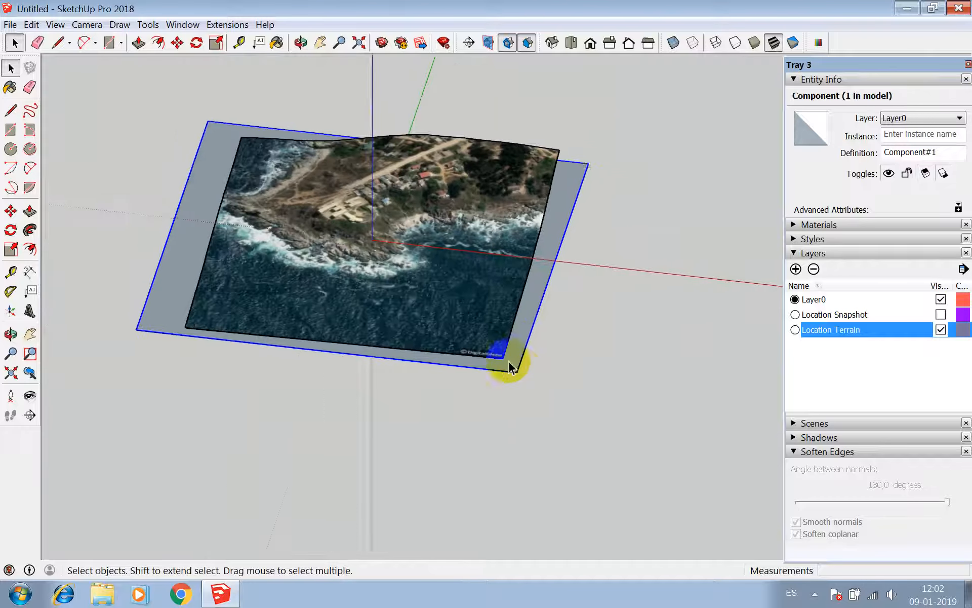
- Copy the rectangle component from its corner 100 cm up along the blue axis
scroll(526, 353, "up", 1)
key("m")
scroll(515, 378, "up", 1)
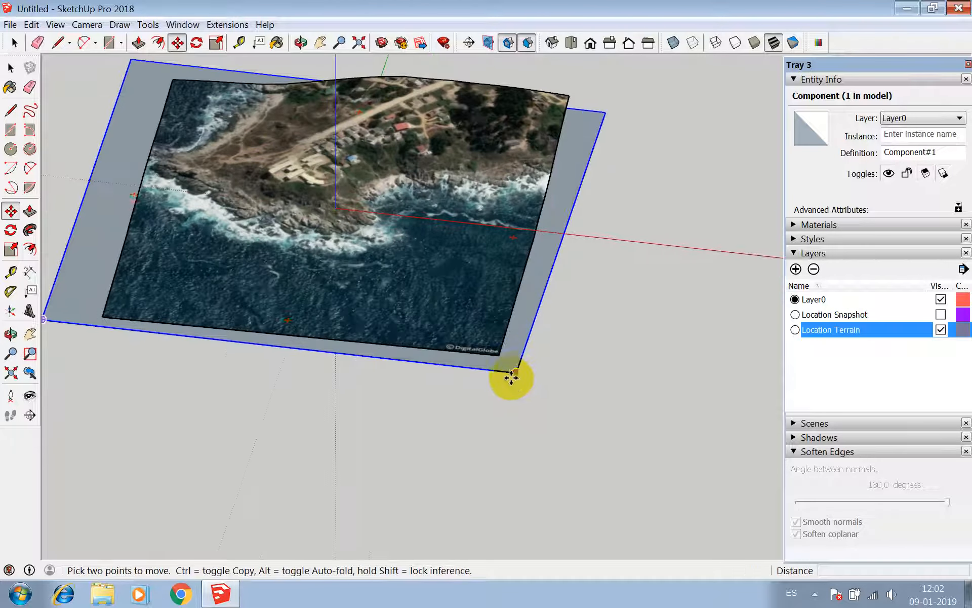
left_click(514, 374)
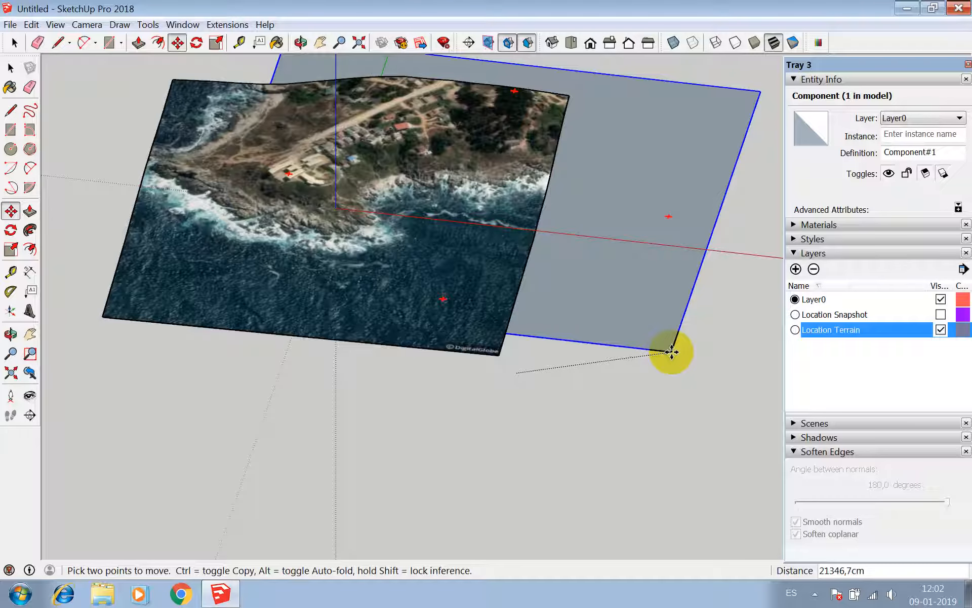
key("ctrl")
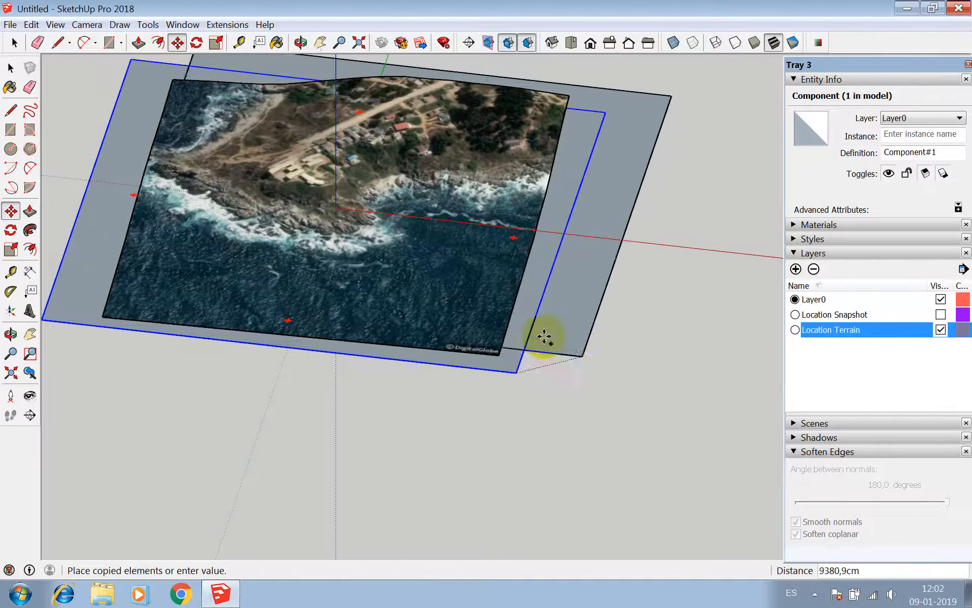
scroll(532, 352, "up", 3)
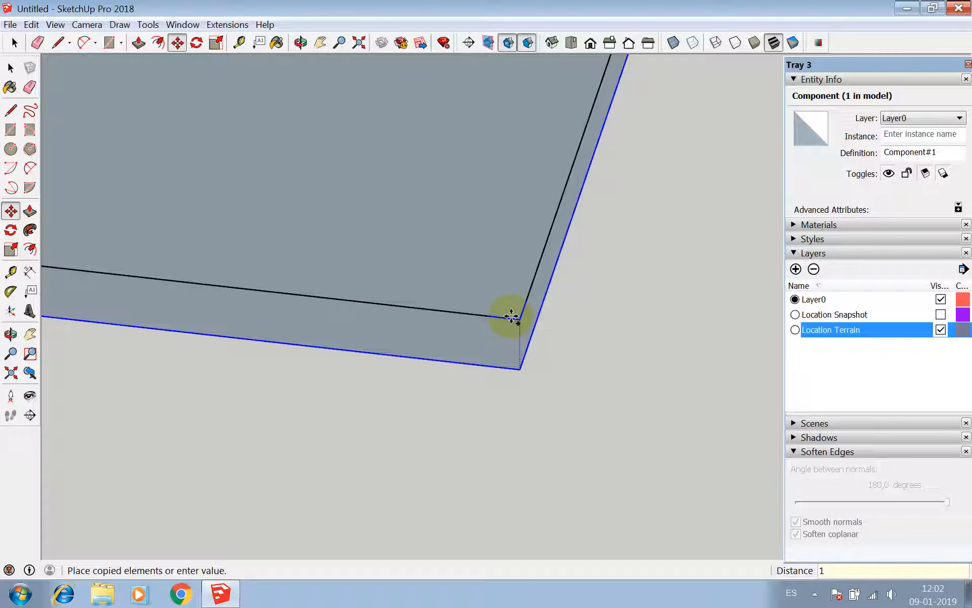
key("Return")
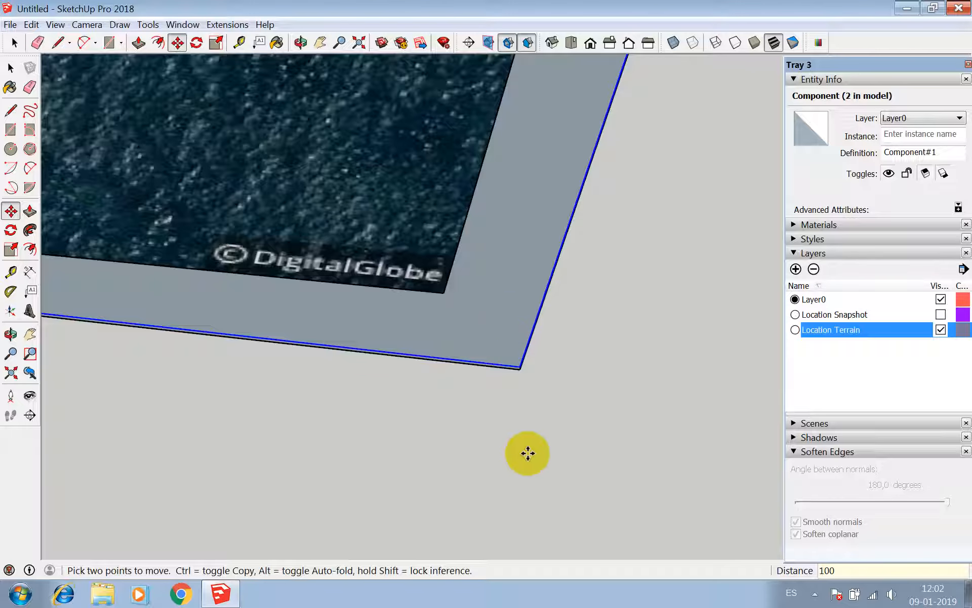
scroll(552, 290, "down", 3)
scroll(524, 363, "up", 4)
scroll(542, 311, "up", 5)
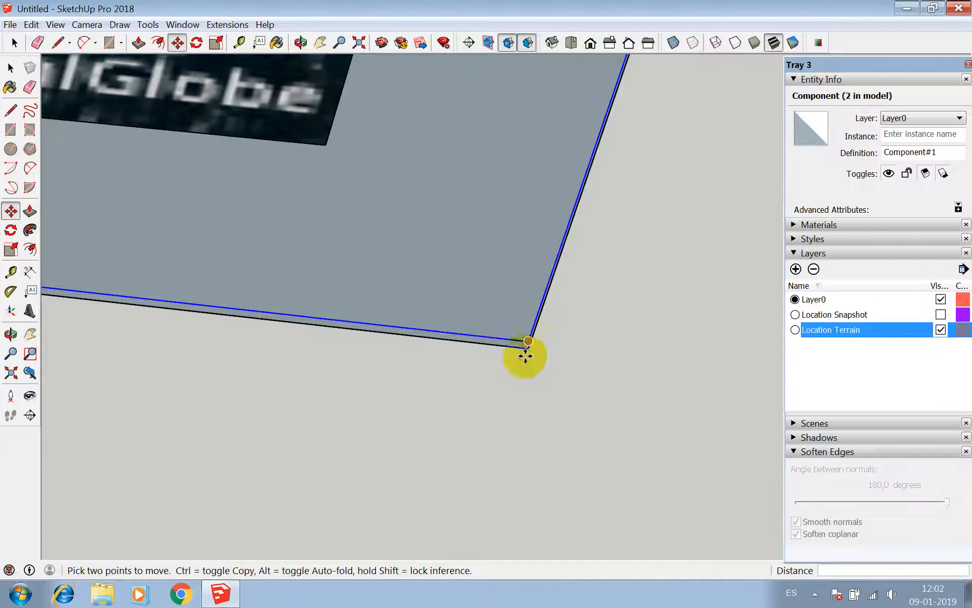
- Copy the upper rectangle another 100 cm up along the blue axis and array that copy with x60
key("space")
scroll(533, 343, "up", 2)
key("m")
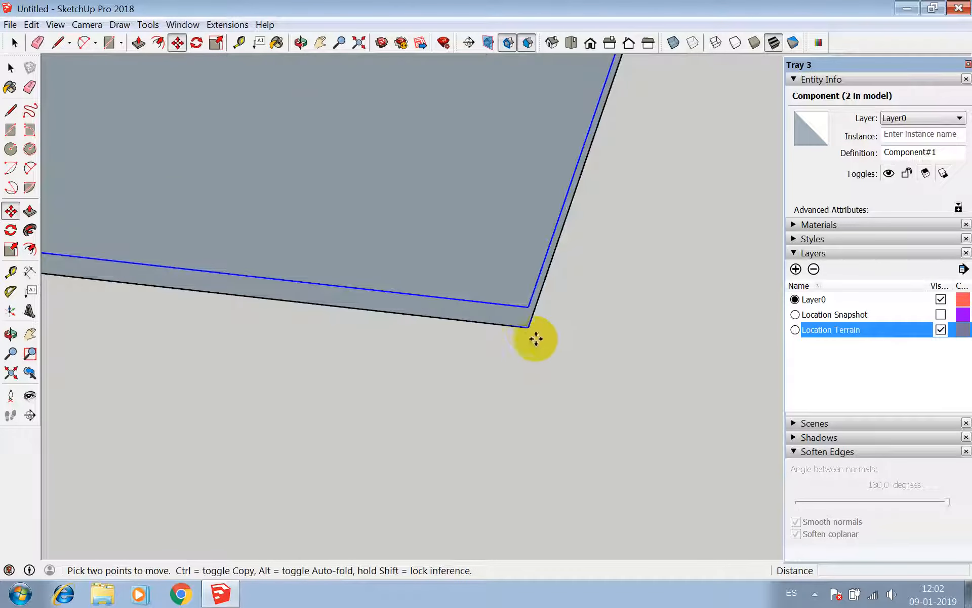
left_click(529, 328)
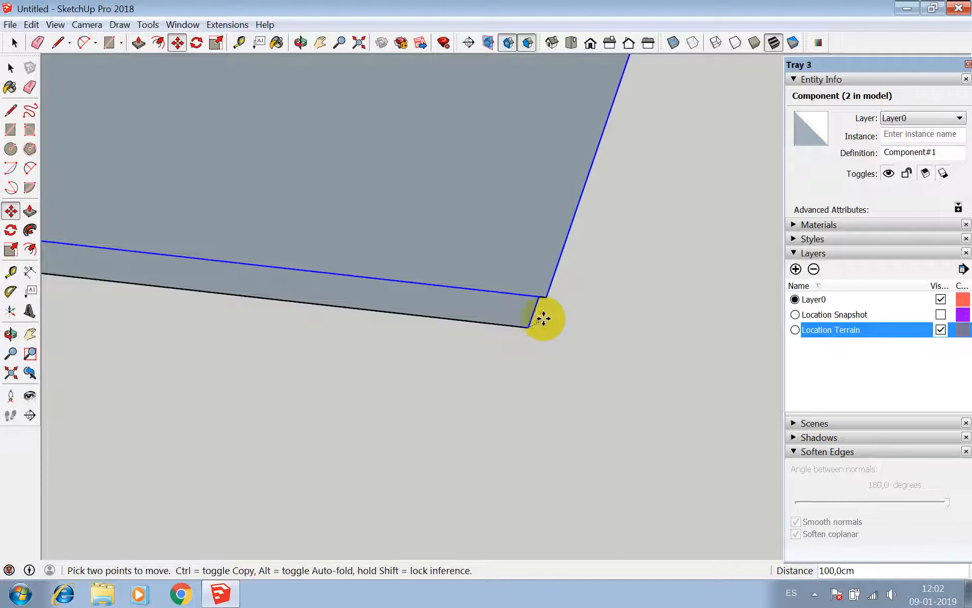
type("100")
key("Return")
key("ctrl")
left_click(542, 313)
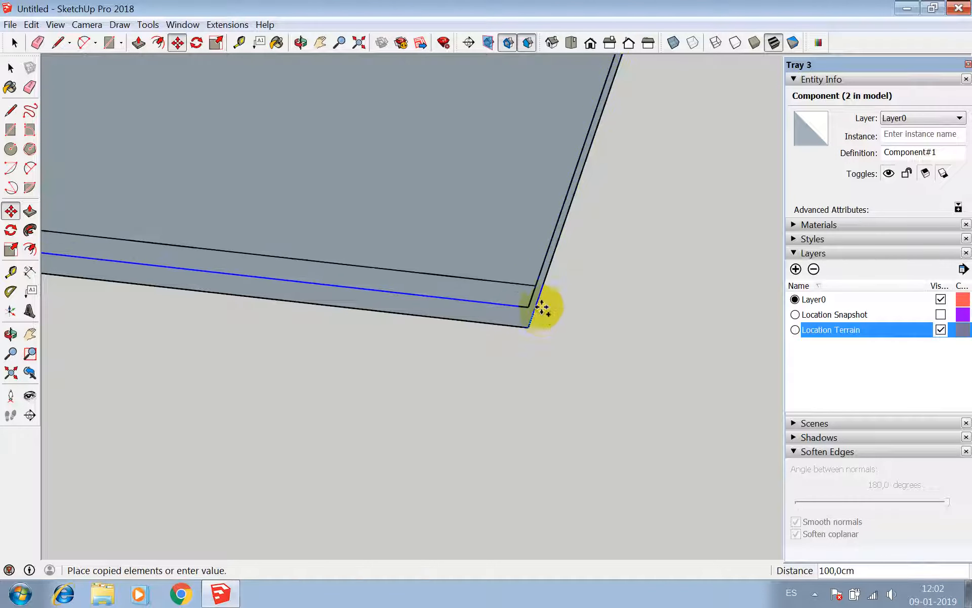
left_click(528, 303)
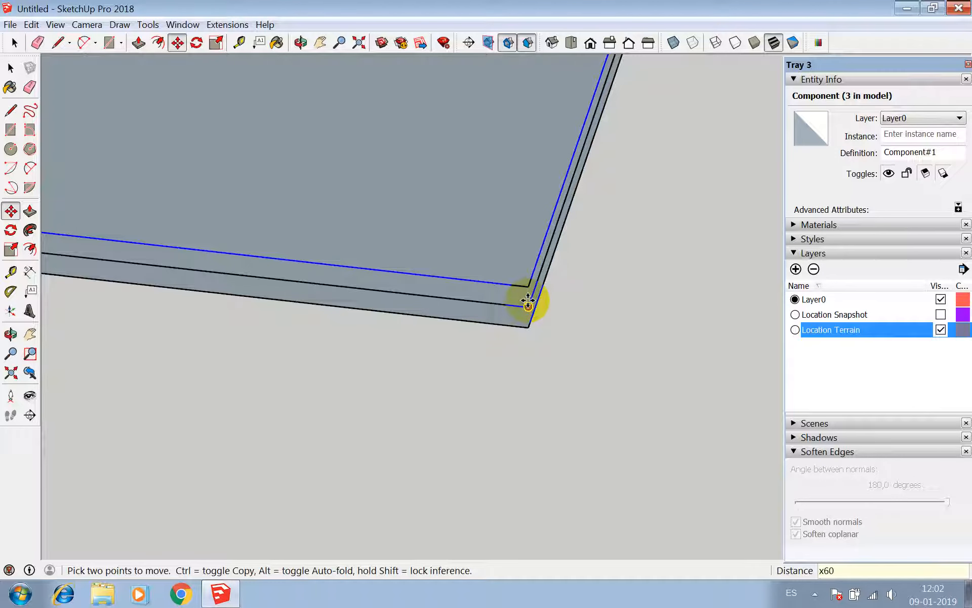
key("Return")
key("space")
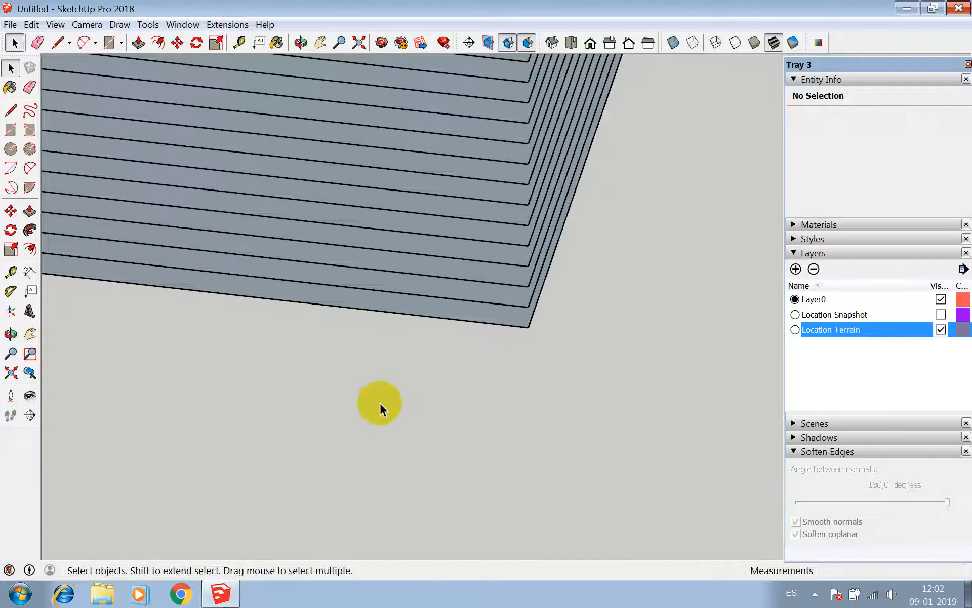
- Display the model with X-ray transparent faces so the terrain shows through the stack of planes
scroll(454, 391, "up", 8)
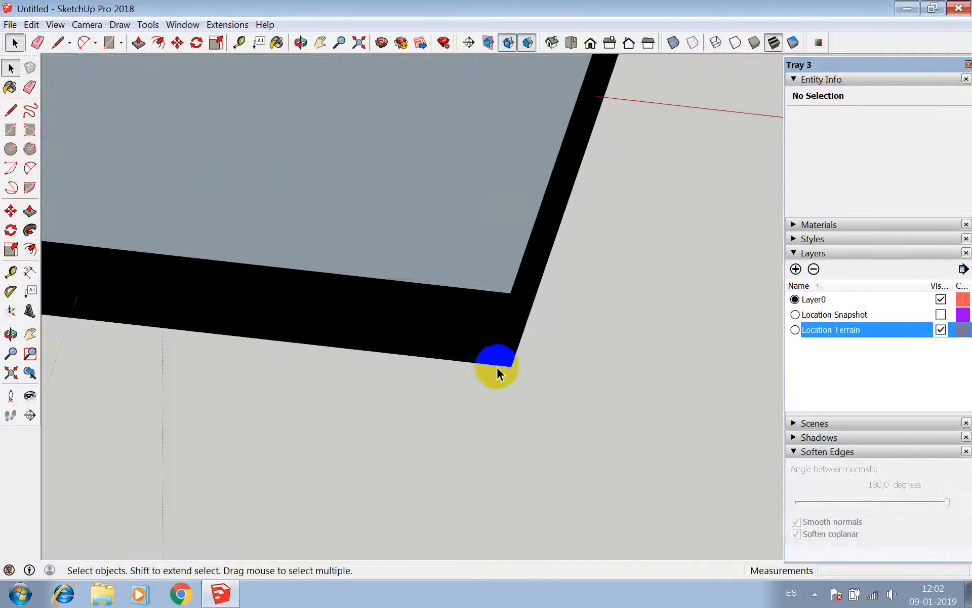
scroll(501, 369, "down", 5)
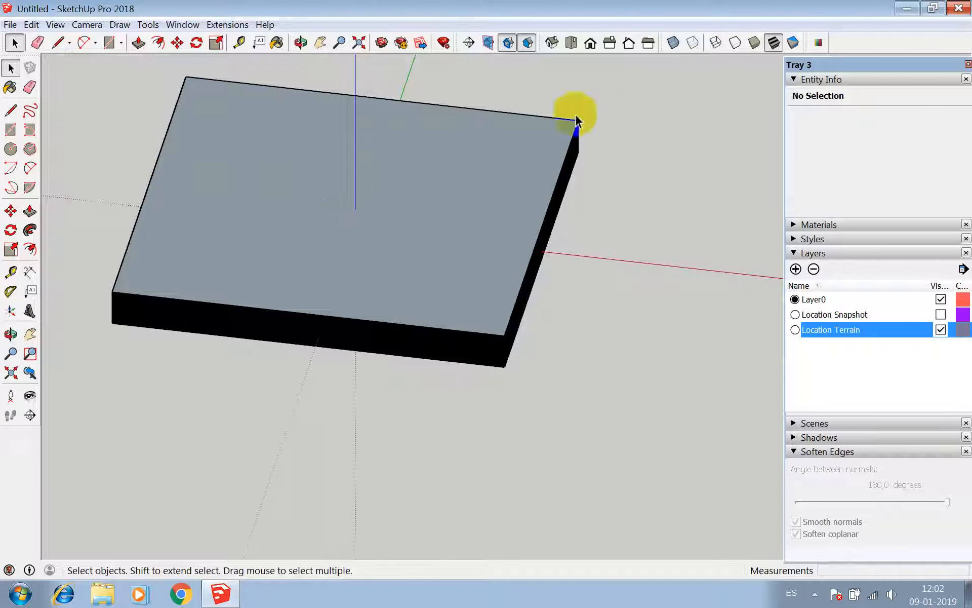
scroll(474, 352, "up", 2)
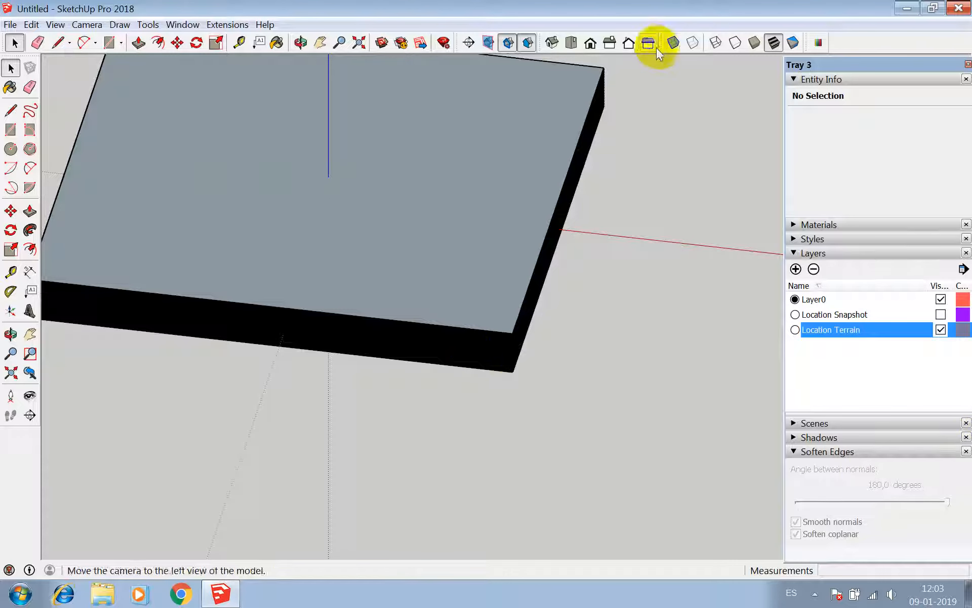
left_click(671, 44)
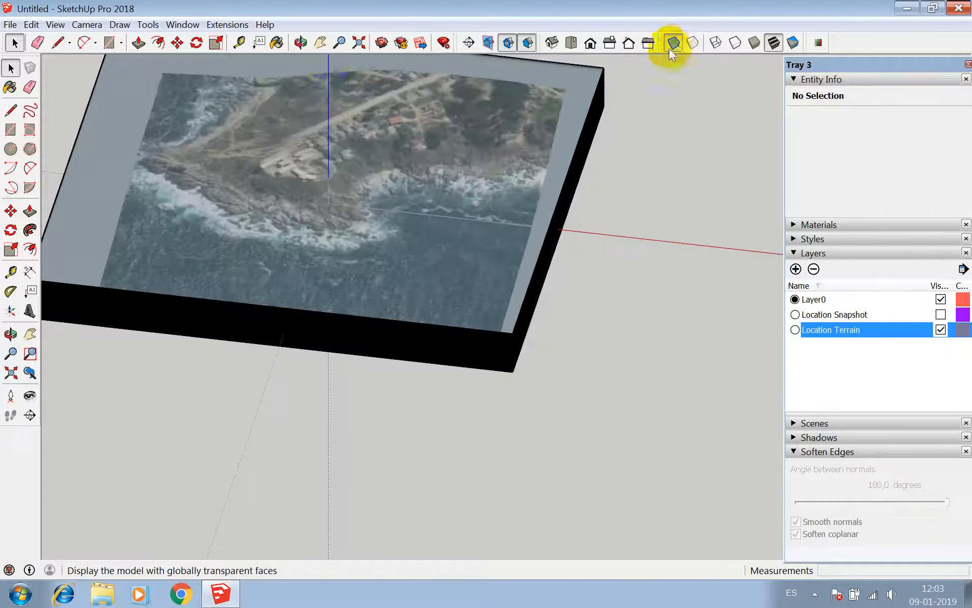
left_click(301, 43)
left_click_drag(315, 157, 353, 167)
key("space")
scroll(377, 229, "down", 3)
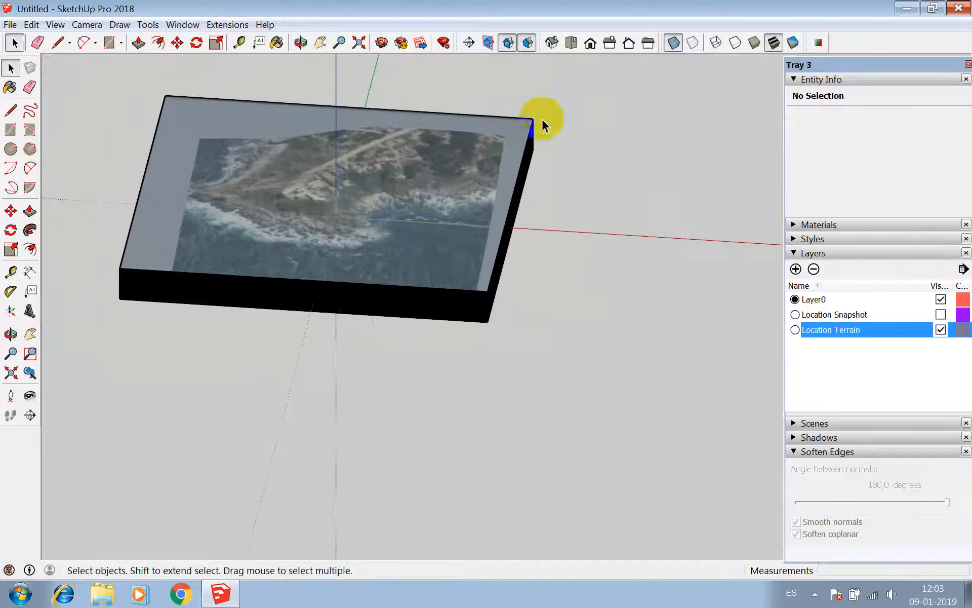
- Add a new layer named COTAS and make it the active layer
left_click_drag(612, 77, 212, 360)
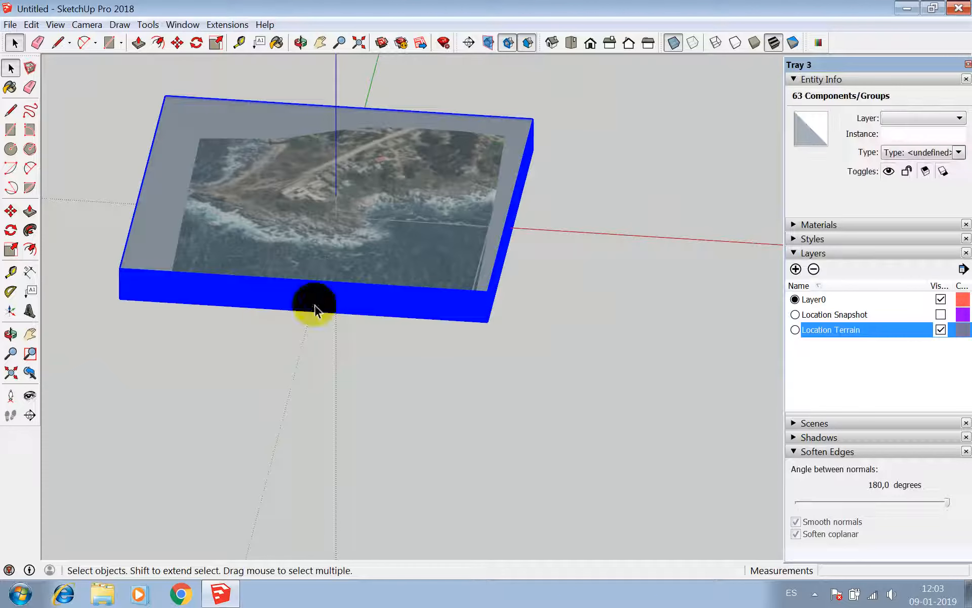
left_click(796, 268)
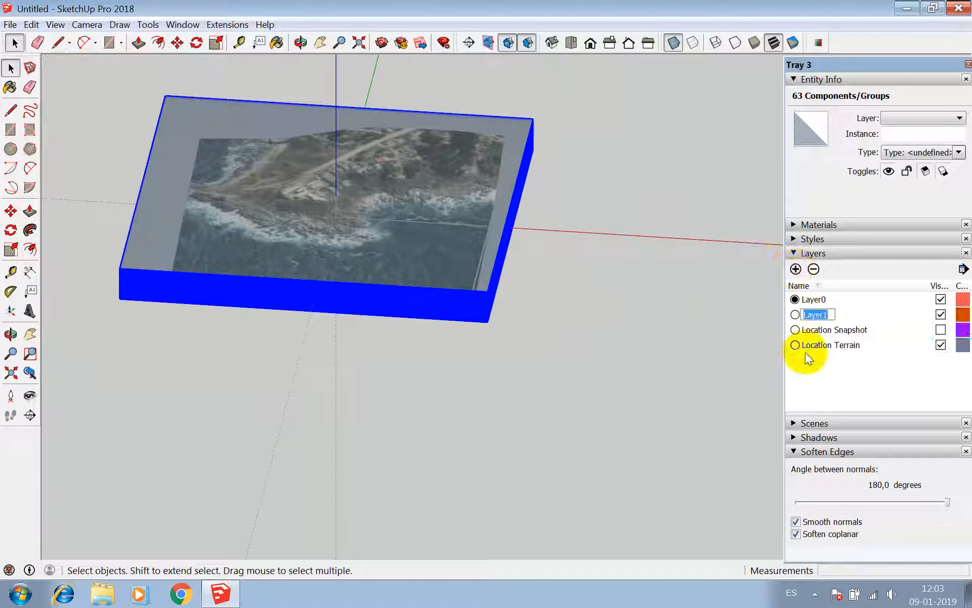
type("COTAS")
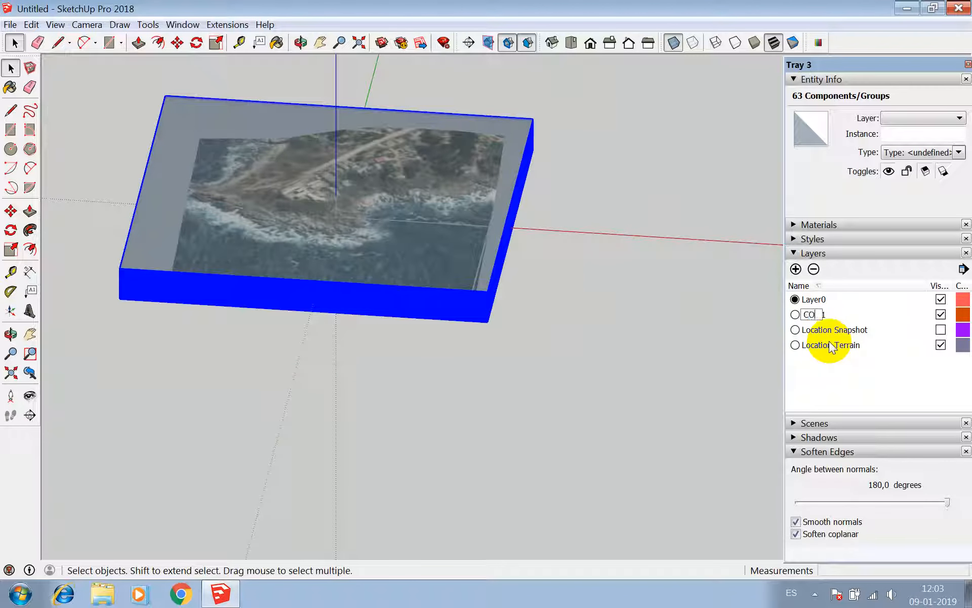
left_click(796, 315)
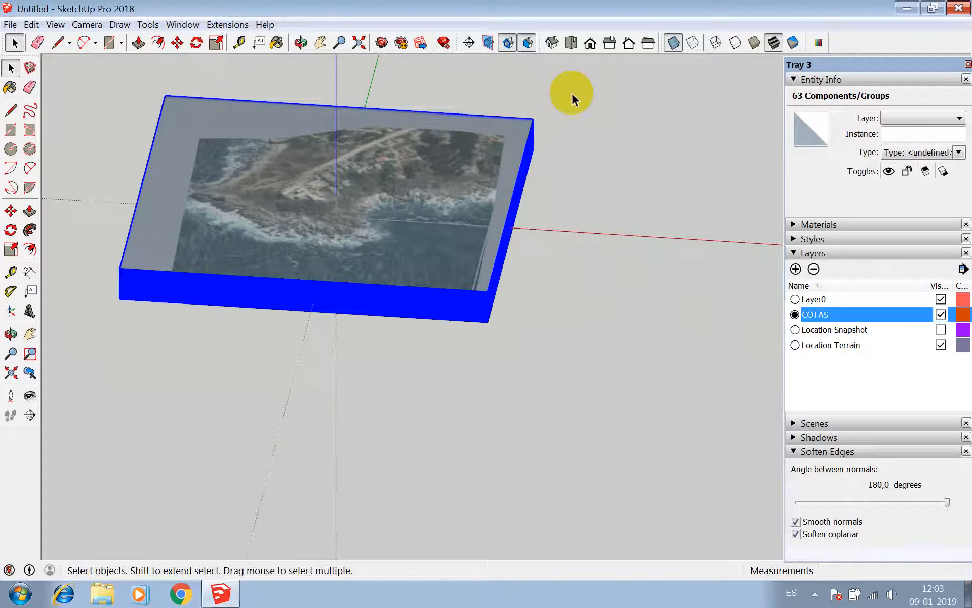
- Select the terrain together with the stacked planes and intersect their faces with the selection
left_click_drag(572, 93, 173, 369)
right_click(411, 191)
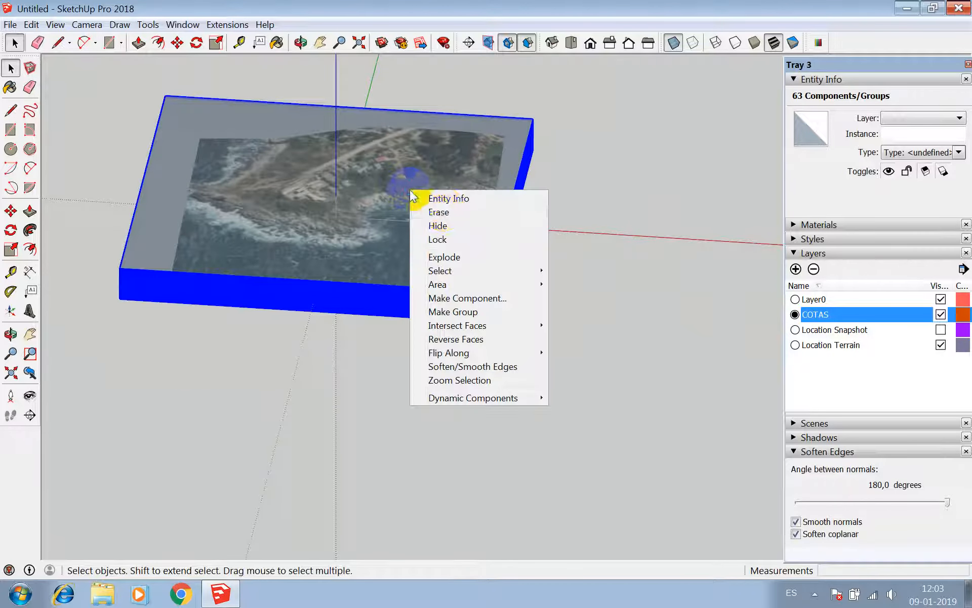
mouse_move(519, 354)
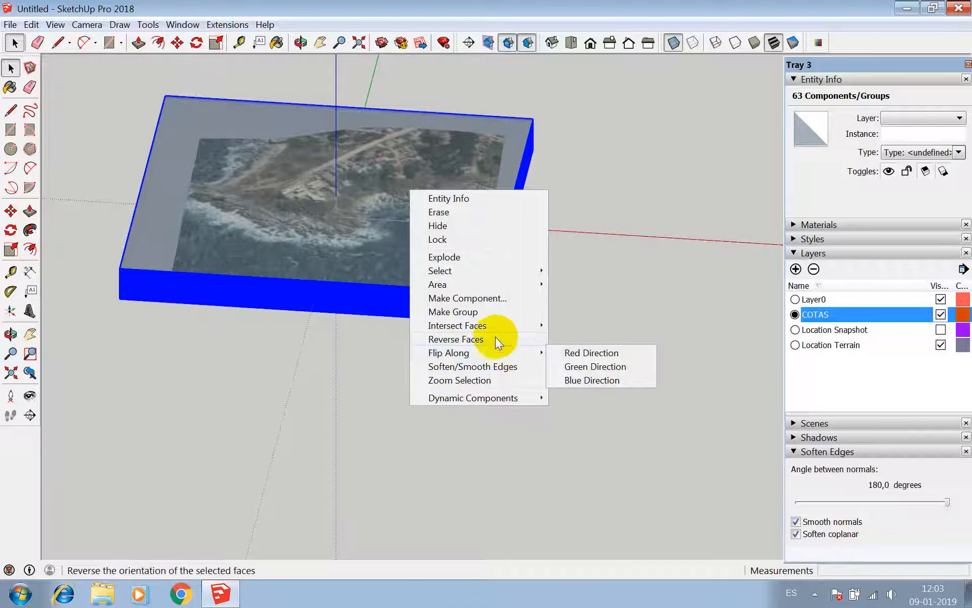
mouse_move(491, 325)
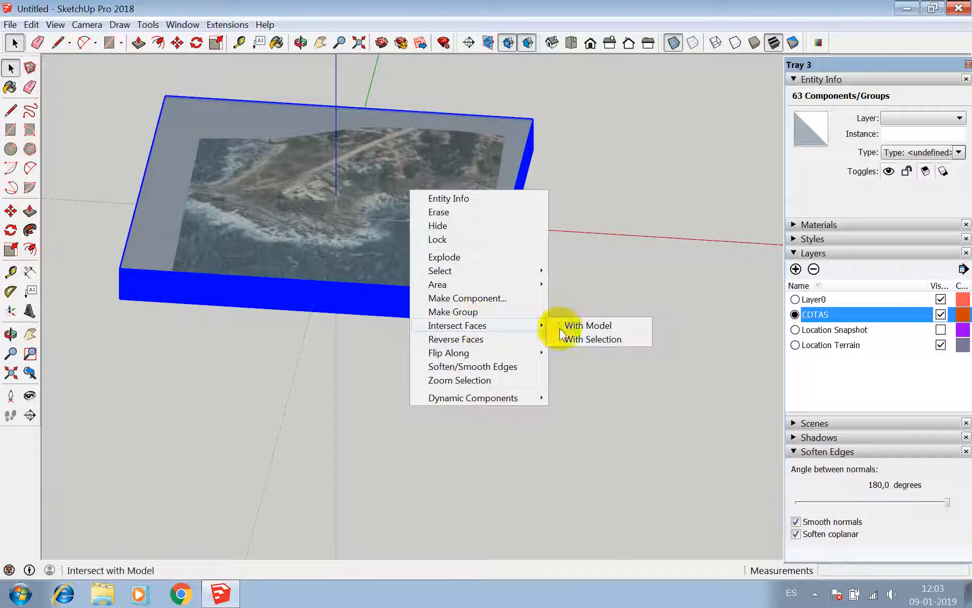
left_click(602, 340)
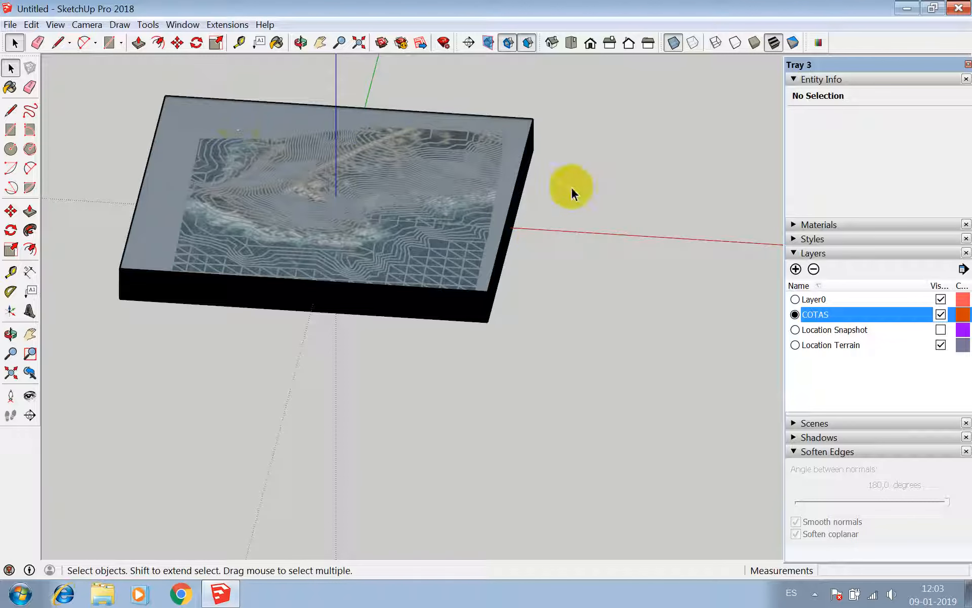
- Select all the stacked planes and erase them so only the terrain and its intersection lines remain
left_click_drag(558, 105, 530, 185)
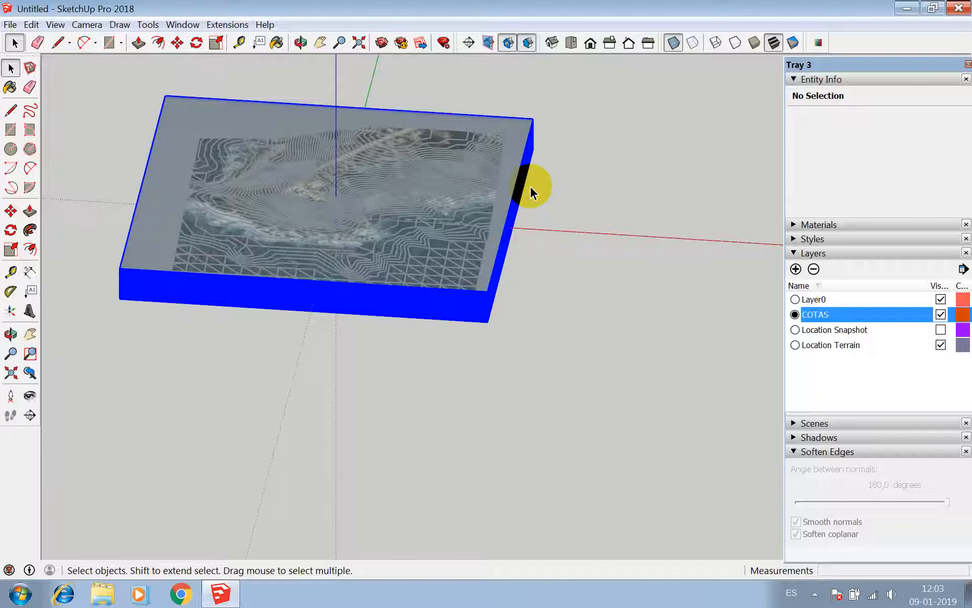
right_click(530, 157)
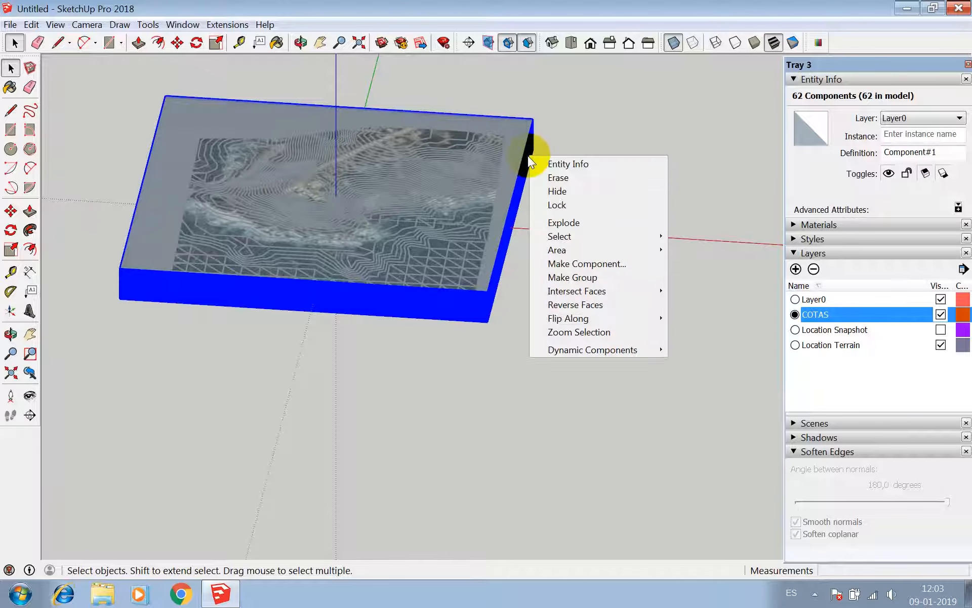
left_click(557, 175)
scroll(425, 252, "up", 10)
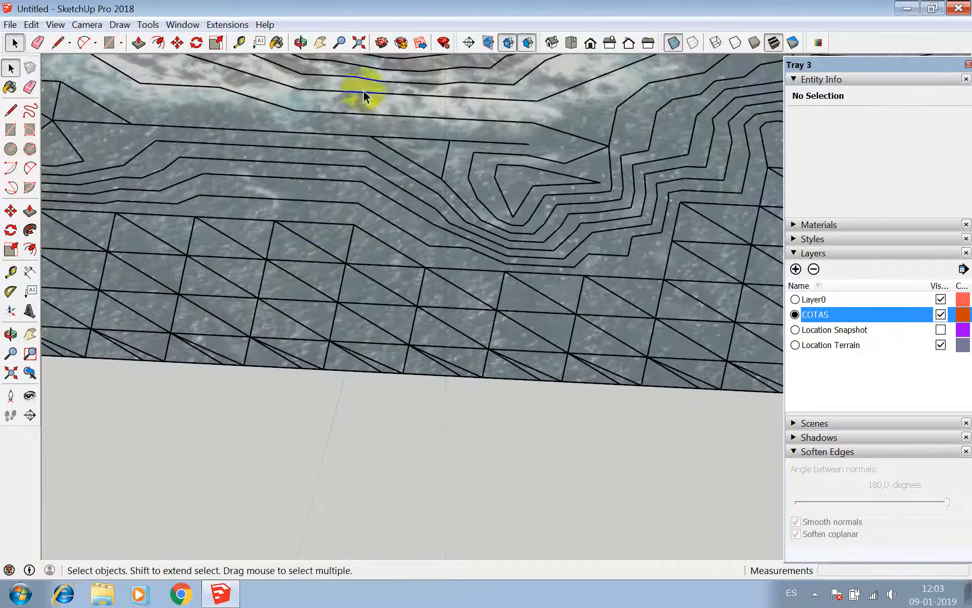
left_click(300, 43)
left_click_drag(370, 263, 382, 247)
scroll(593, 304, "down", 5)
- Make Layer0 the active layer and toggle the COTAS layer's visibility to compare the terrain with and without its contour lines
left_click(795, 299)
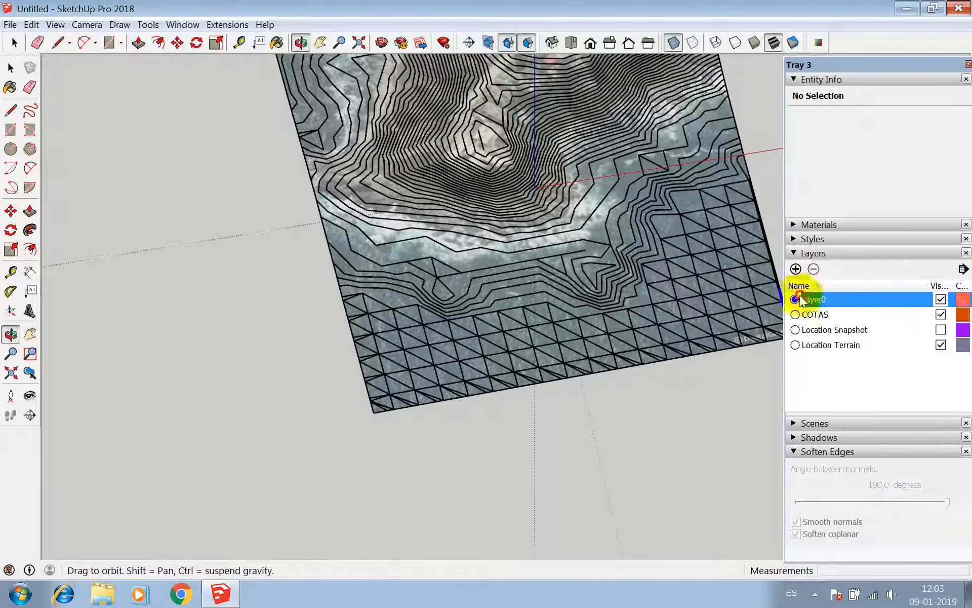
left_click(942, 316)
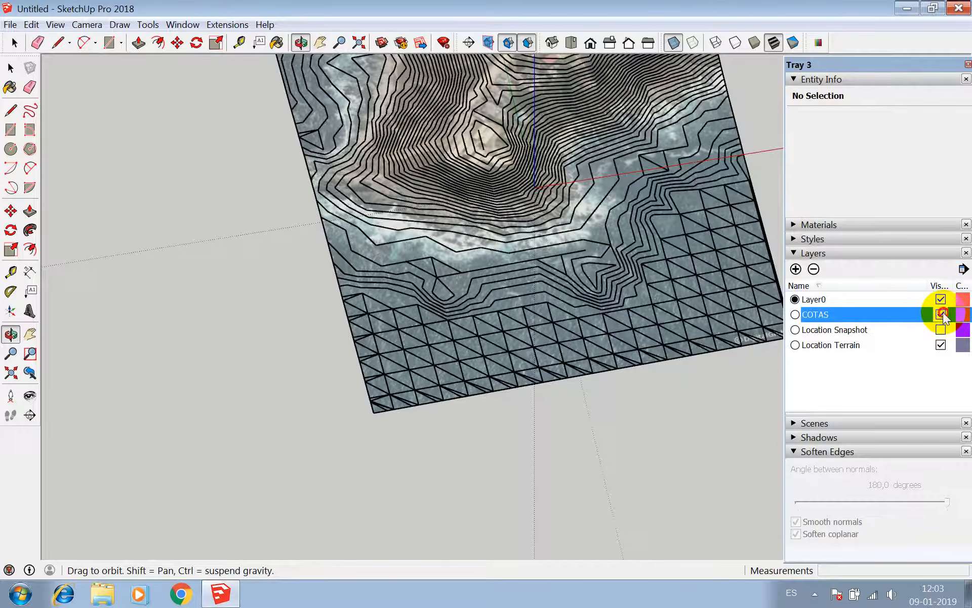
left_click(941, 315)
left_click(942, 314)
left_click(941, 315)
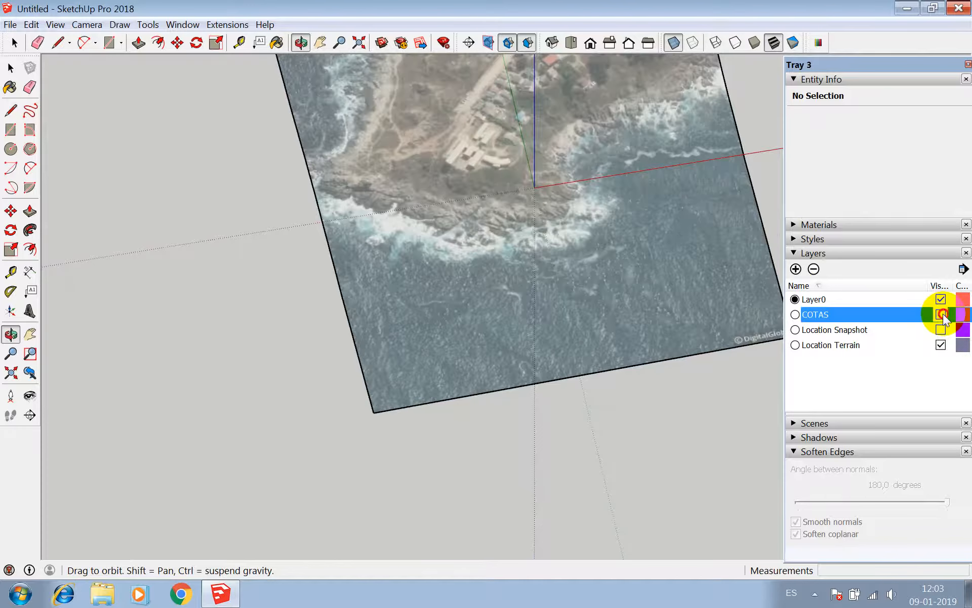
left_click(941, 314)
left_click(942, 315)
left_click(941, 314)
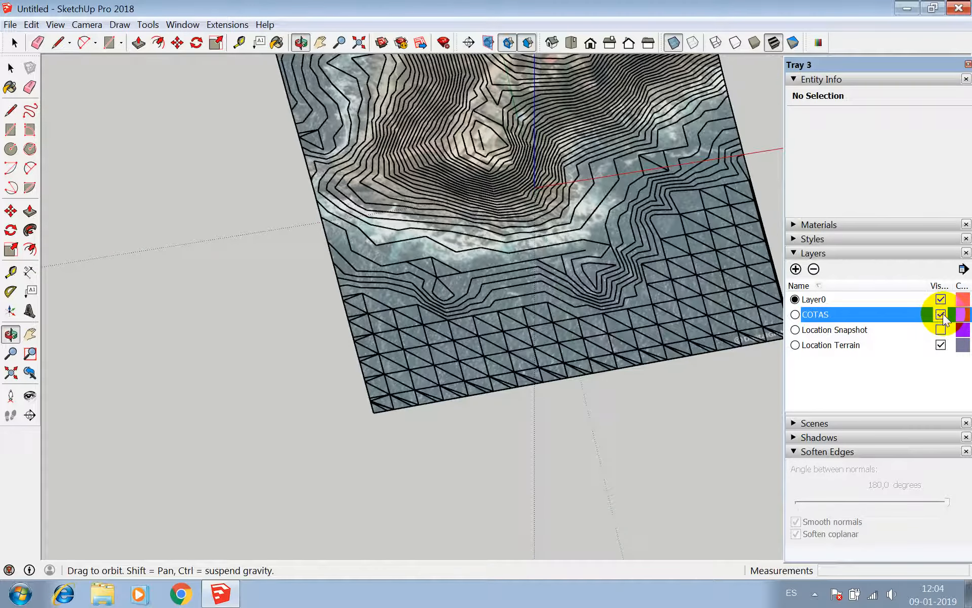
left_click(941, 314)
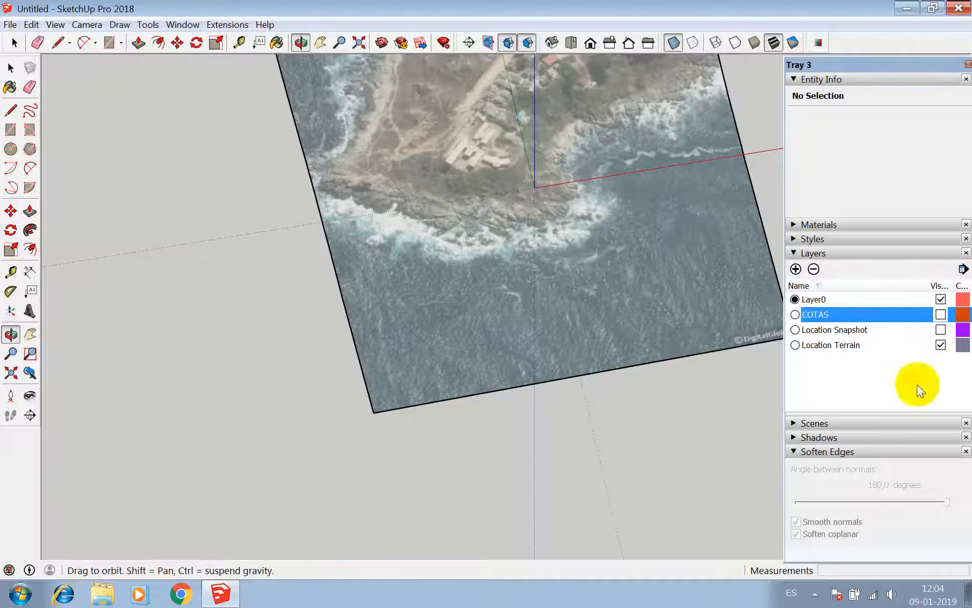
- Hide the Location Terrain layer and show the COTAS layer to isolate the contour lines
left_click(941, 345)
left_click(942, 315)
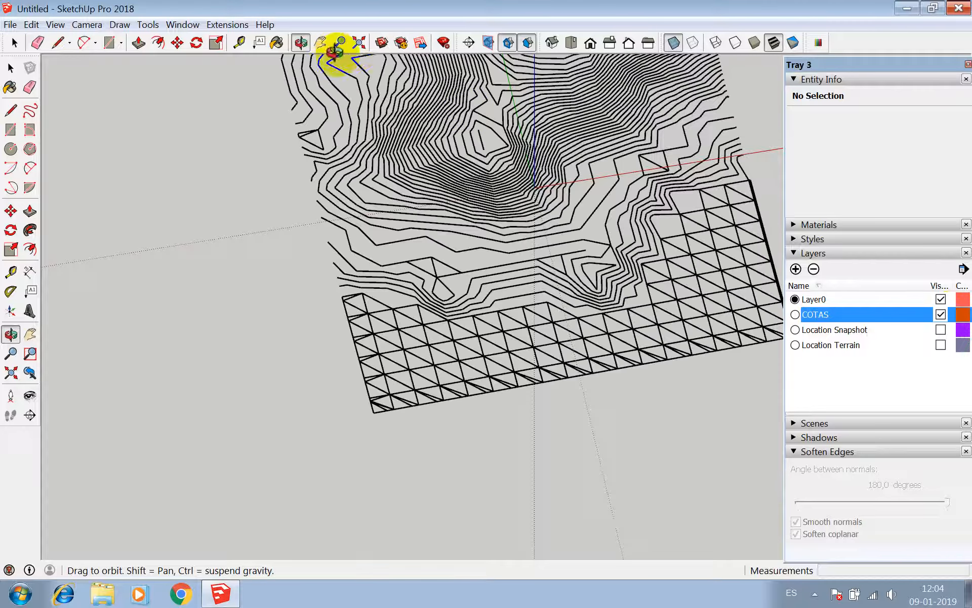
left_click_drag(334, 66, 344, 298)
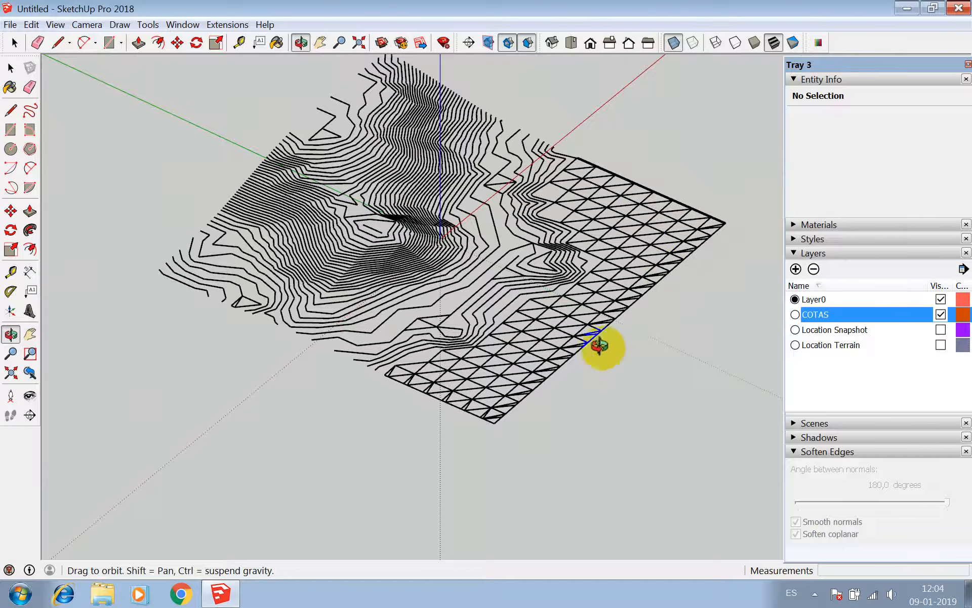
scroll(628, 169, "up", 2)
scroll(570, 187, "up", 2)
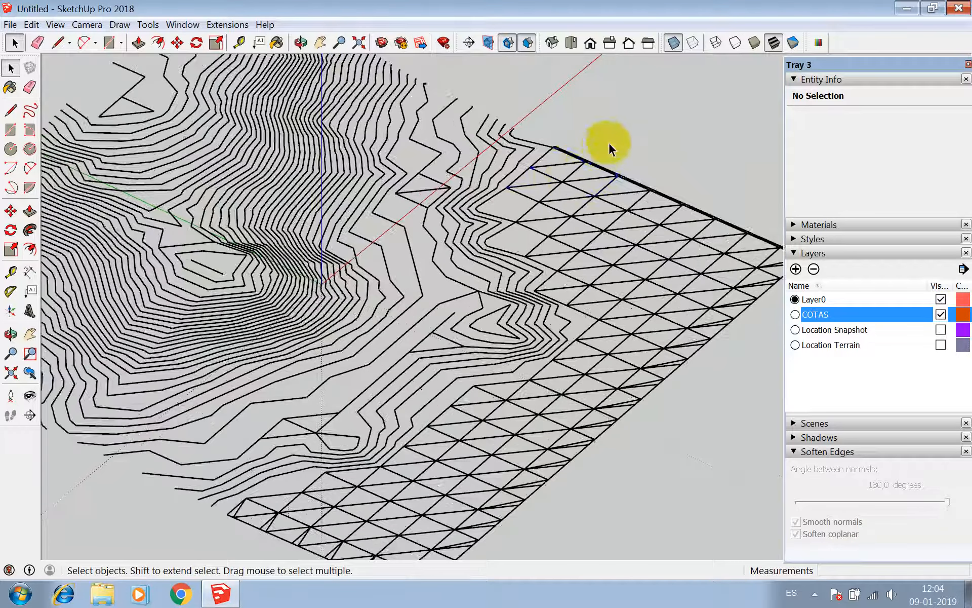
- Select the triangulated edges at one corner of the sea area and examine the contour lines from several angles
left_click_drag(608, 147, 561, 183)
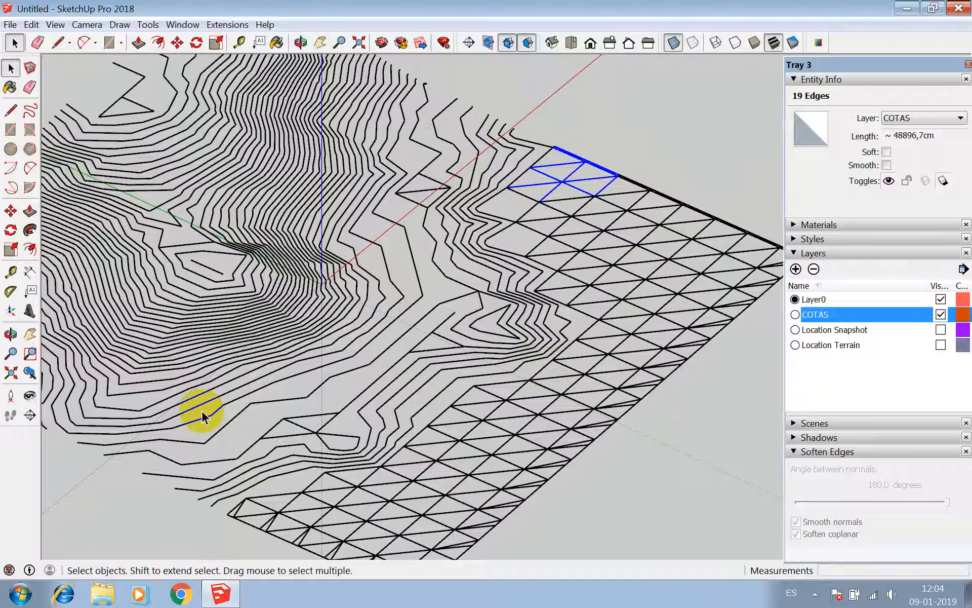
scroll(237, 347, "down", 4)
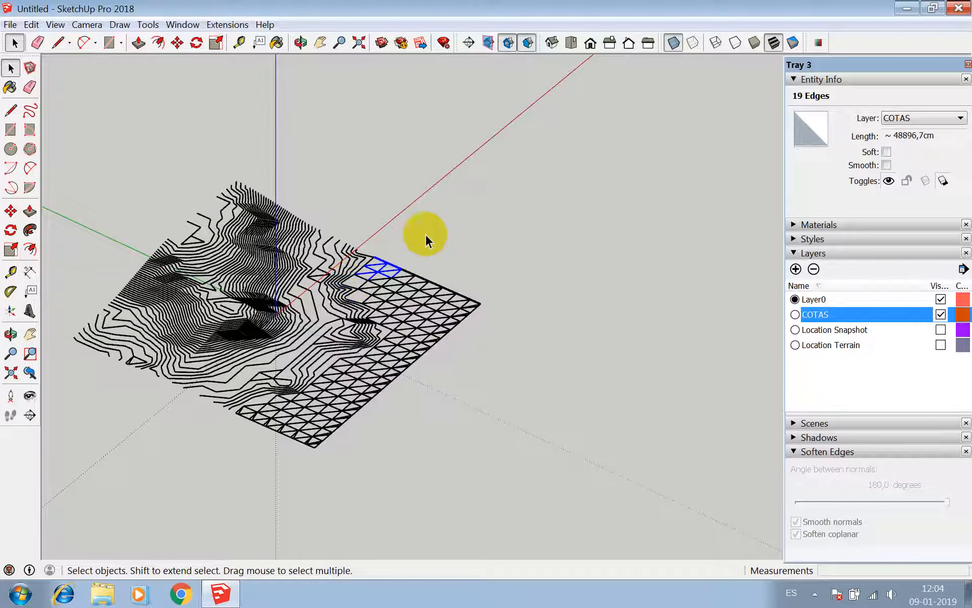
left_click(300, 42)
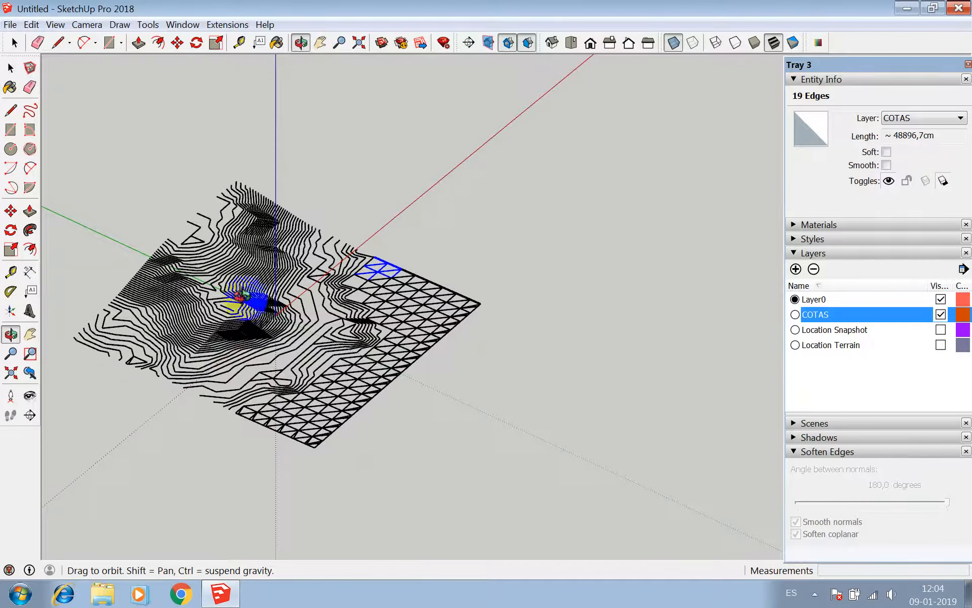
left_click_drag(227, 291, 413, 310)
scroll(225, 337, "up", 5)
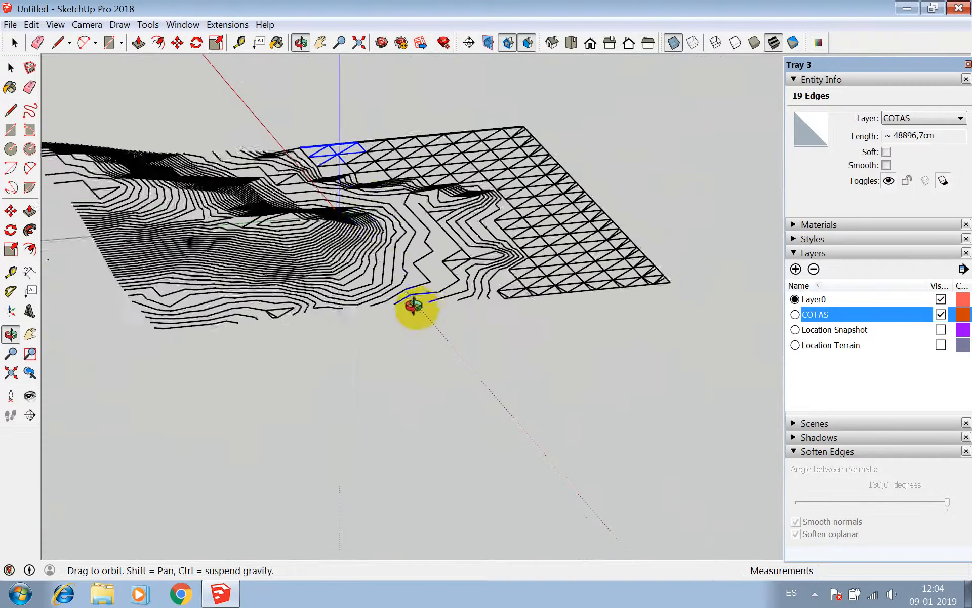
scroll(412, 292, "up", 6)
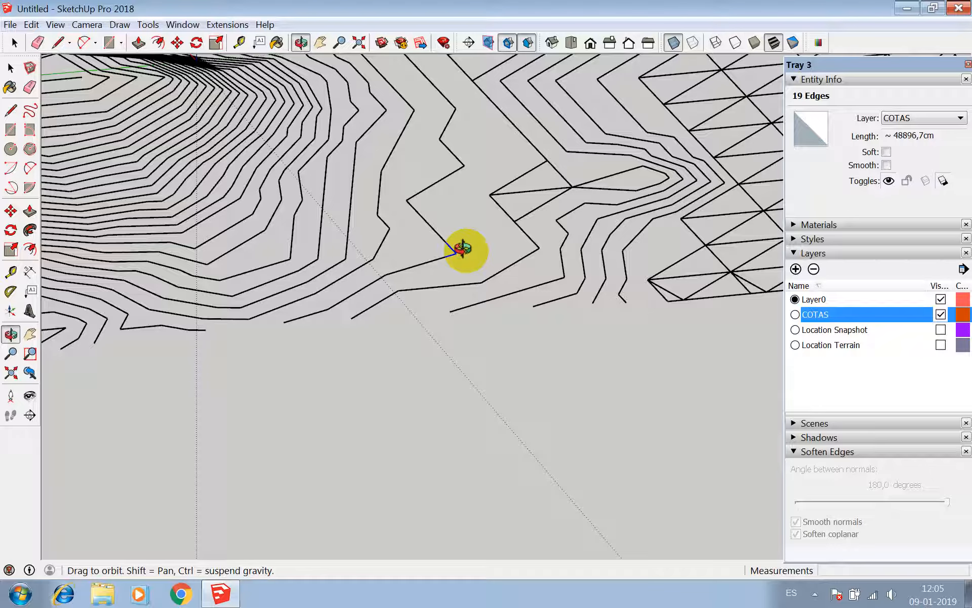
scroll(460, 250, "down", 10)
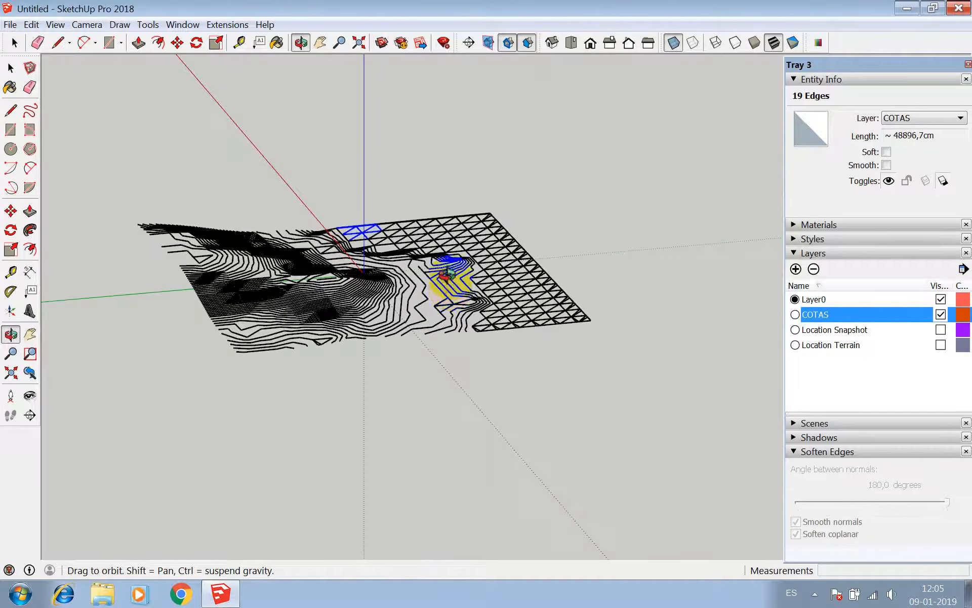
left_click_drag(447, 275, 257, 397)
left_click_drag(454, 244, 449, 326)
scroll(446, 157, "up", 6)
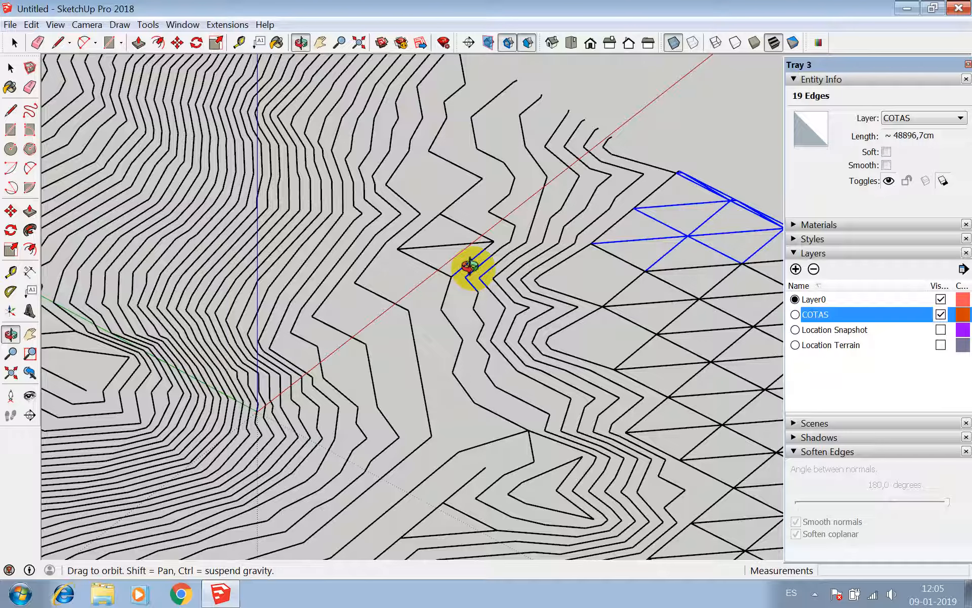
scroll(443, 243, "down", 5)
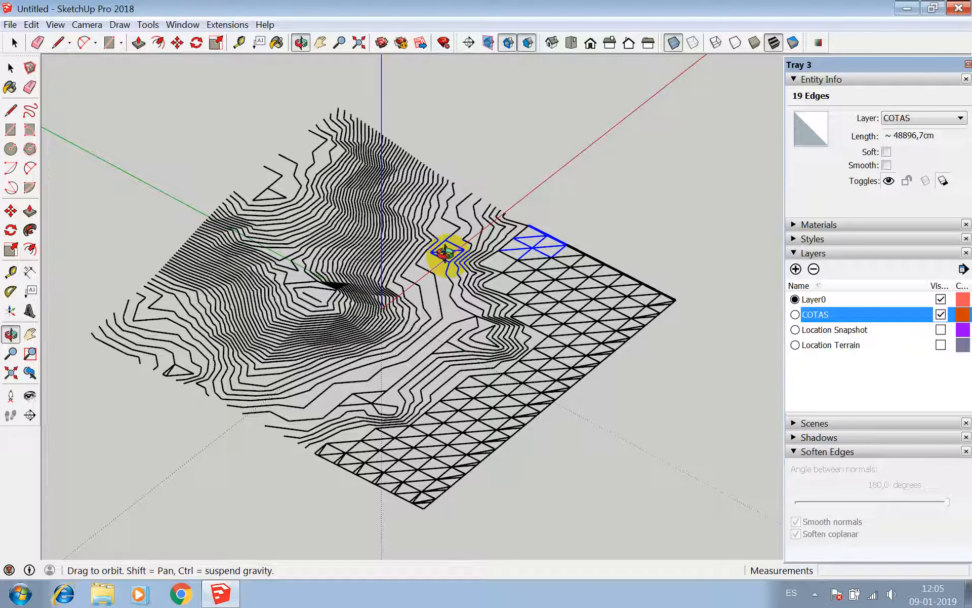
scroll(445, 253, "down", 3)
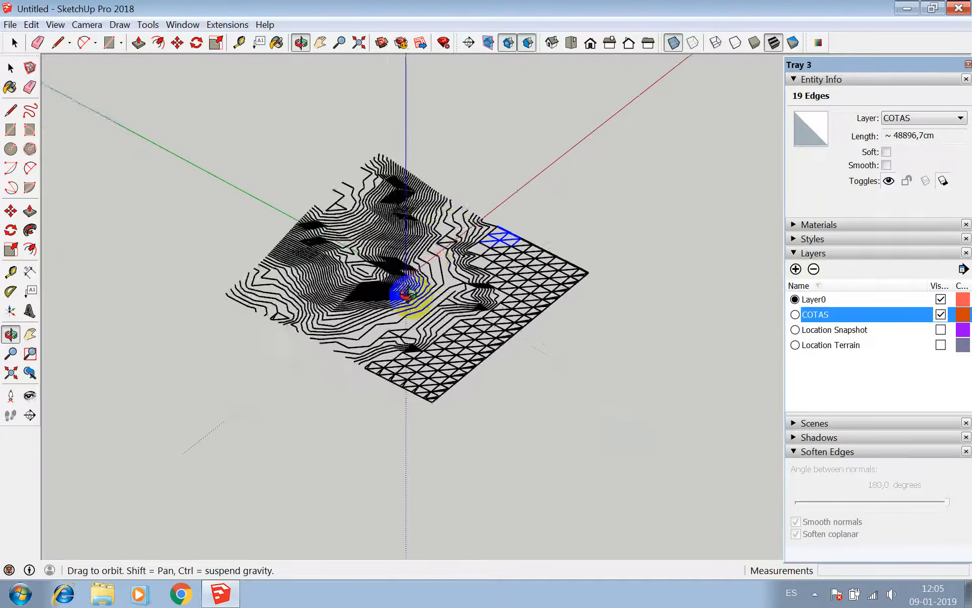
scroll(436, 284, "up", 6)
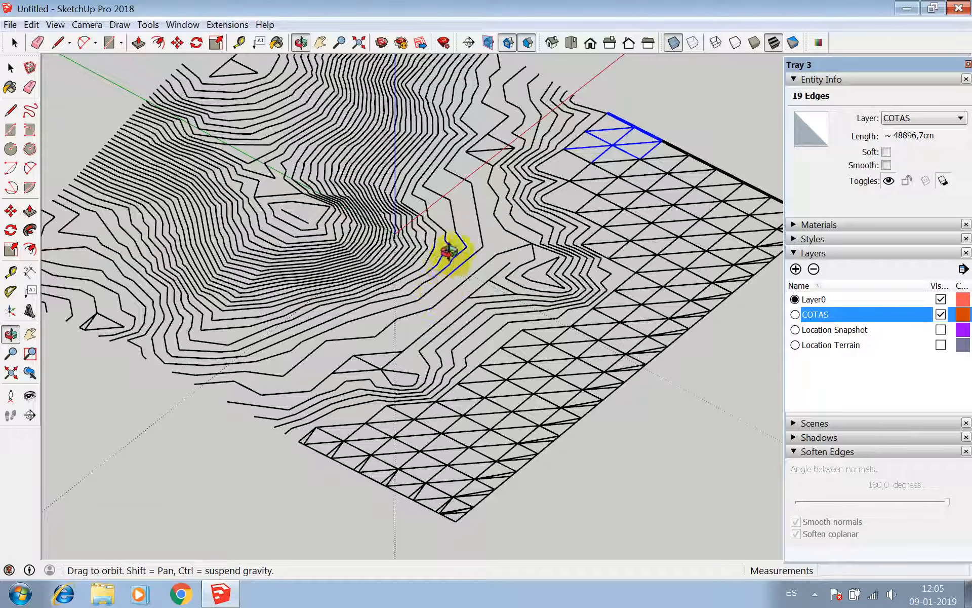
left_click_drag(514, 215, 479, 266)
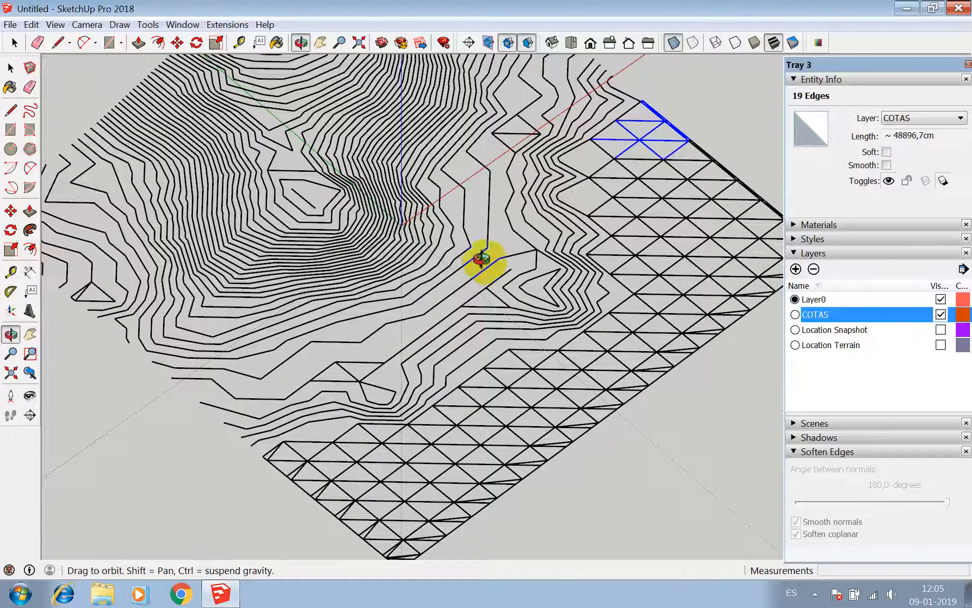
- Erase the stray edge crossing a contour near the red axis and the short loose edge inside the hilltop contour
key("space")
left_click(517, 132)
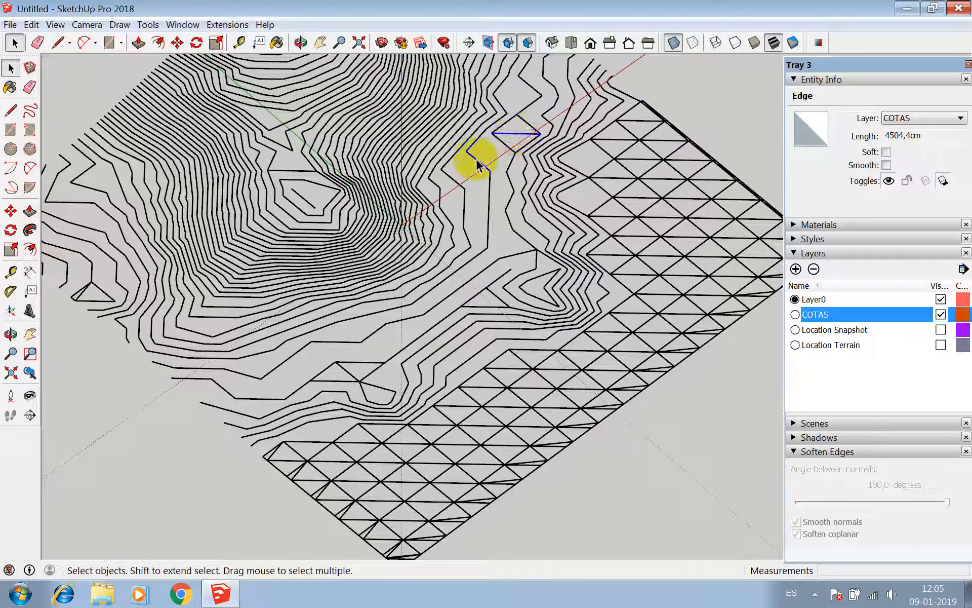
right_click(513, 138)
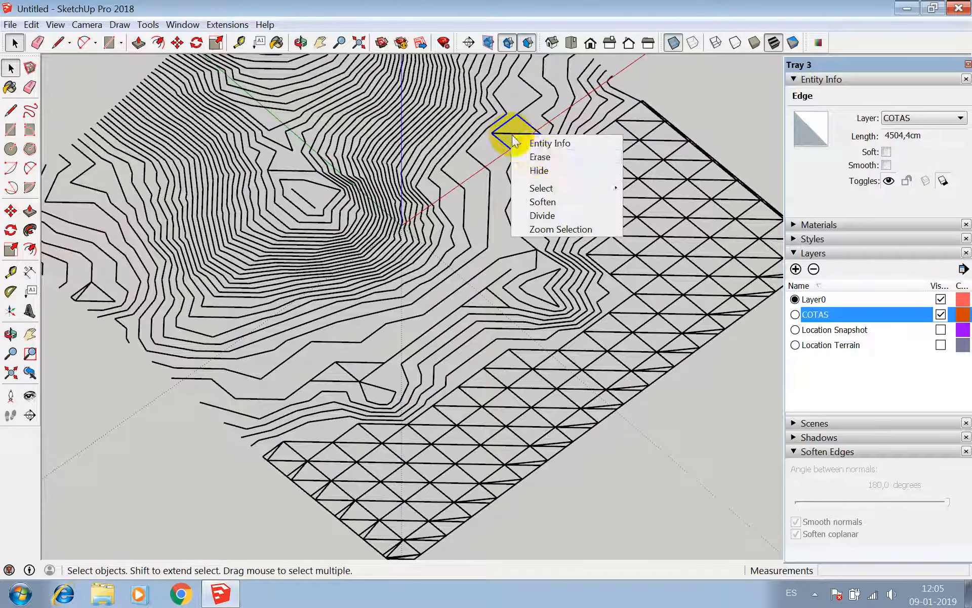
left_click(536, 157)
left_click(318, 207)
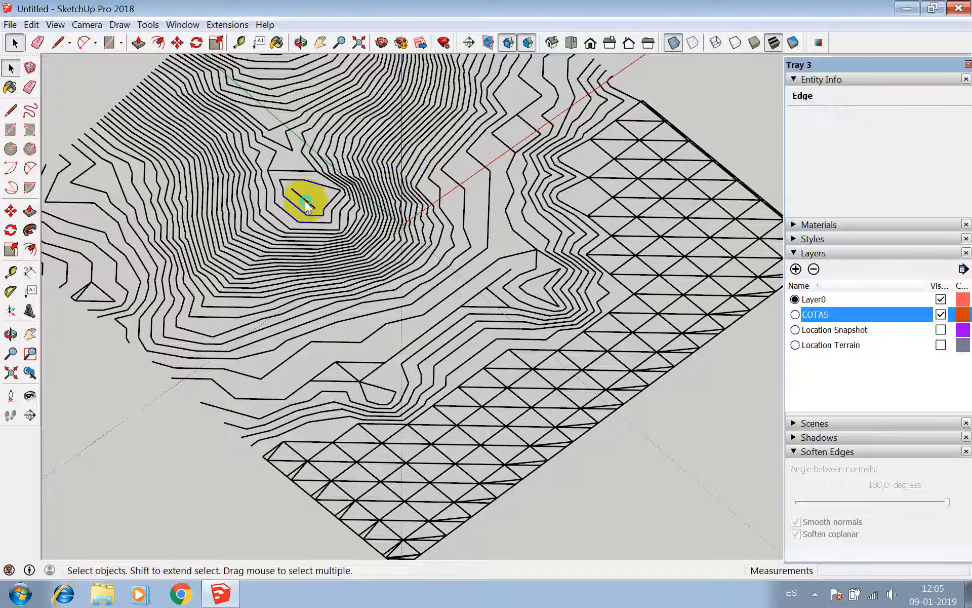
right_click(306, 202)
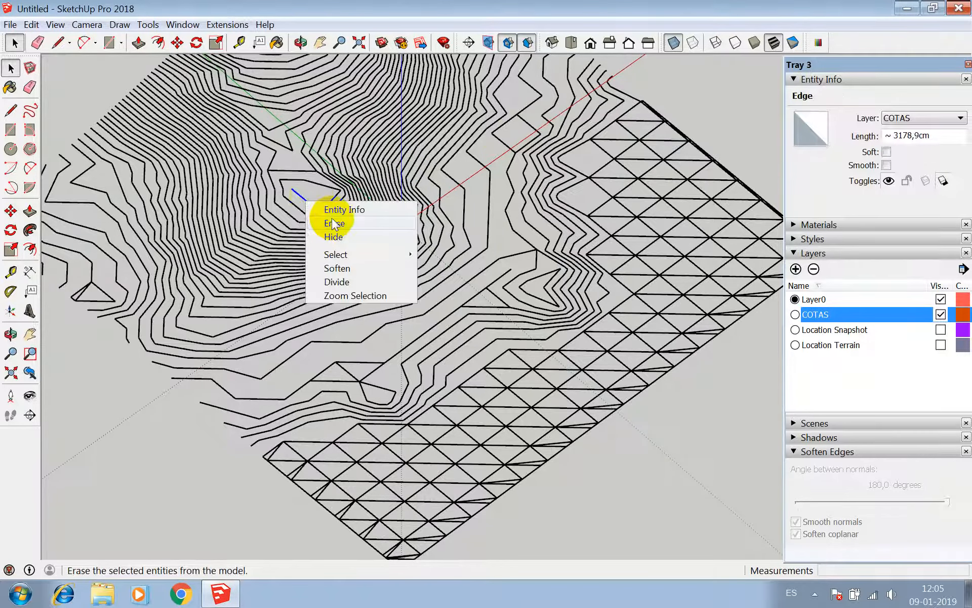
left_click(334, 224)
- Select the loose edge between the hill contours and the sea grid on the COTAS layer
scroll(332, 231, "down", 3)
scroll(462, 256, "up", 5)
scroll(418, 256, "up", 2)
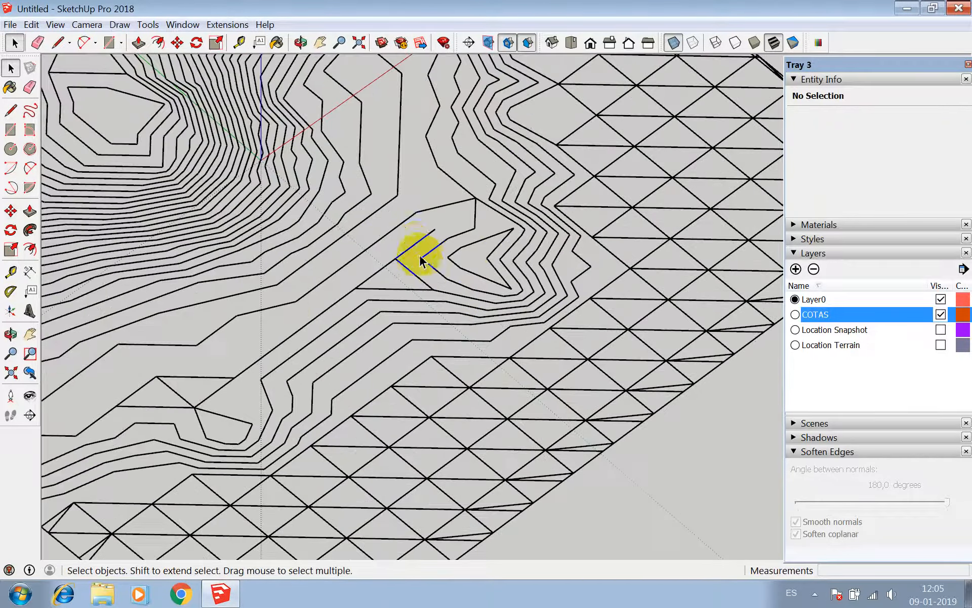
left_click(420, 245)
scroll(370, 268, "down", 6)
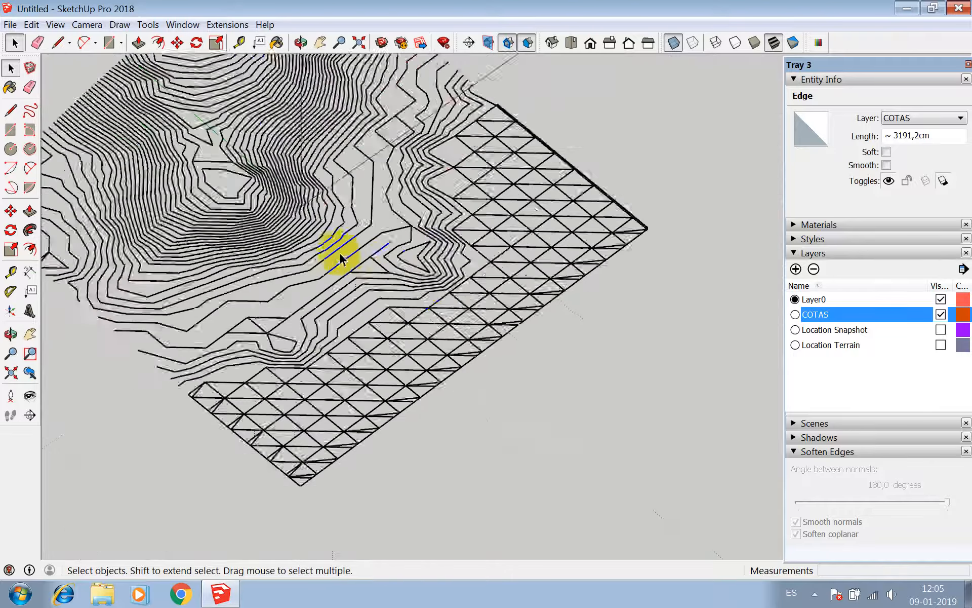
scroll(456, 261, "up", 2)
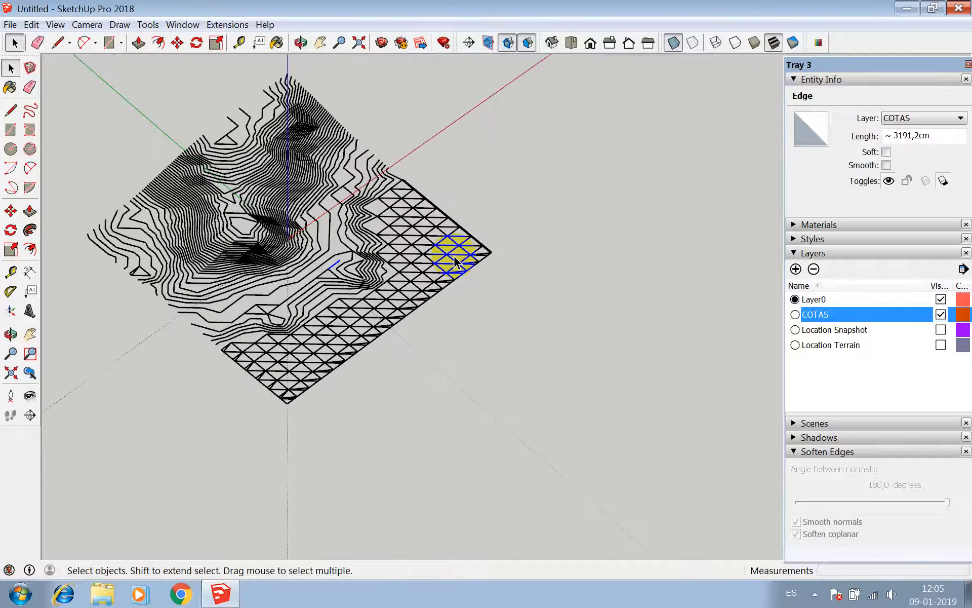
key("z")
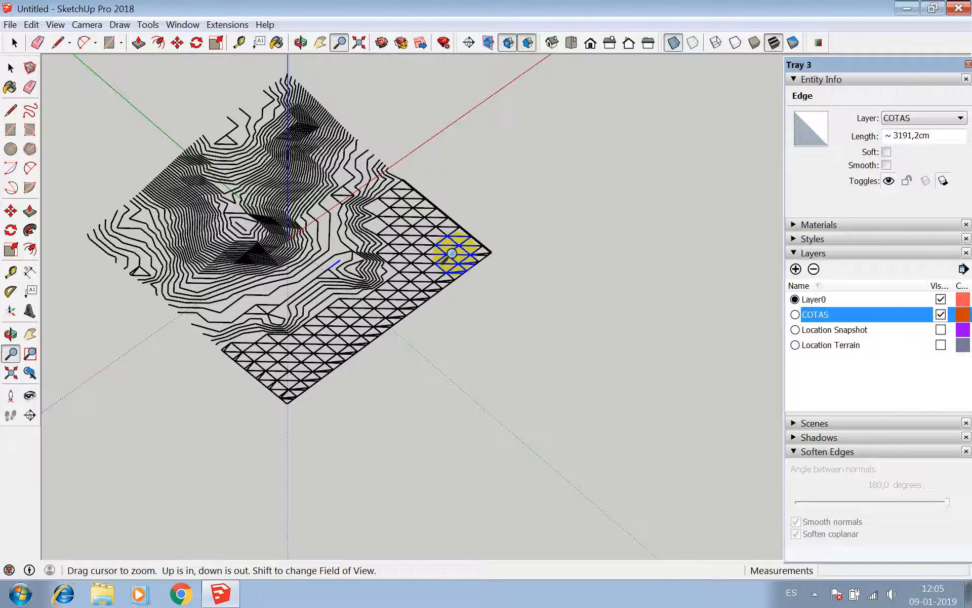
- Undo the edge erasures, layer visibility changes, plane deletion and face intersection, back to the plain terrain with its stacked planes
key("ctrl+z")
key("ctrl+z")
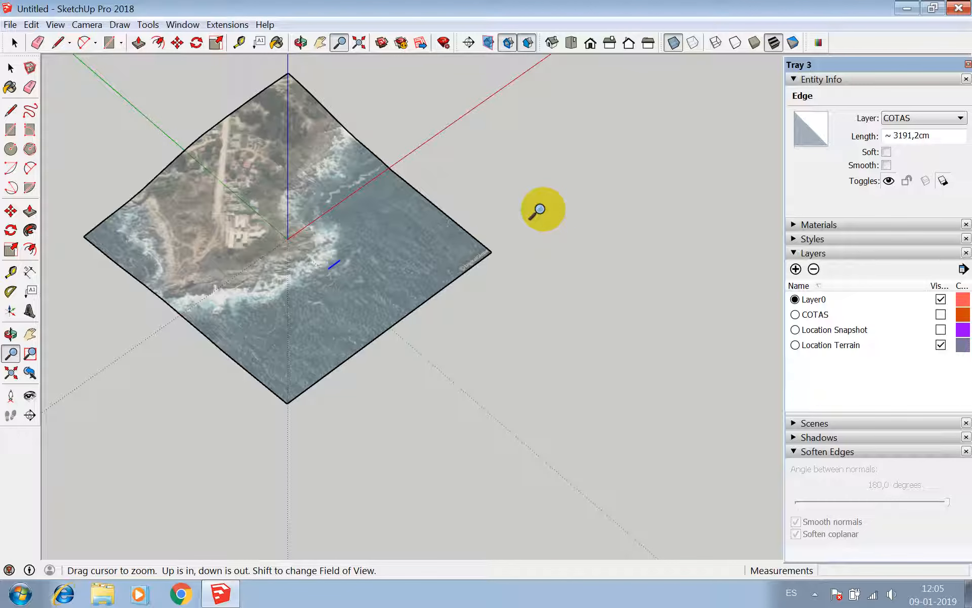
key("ctrl+z")
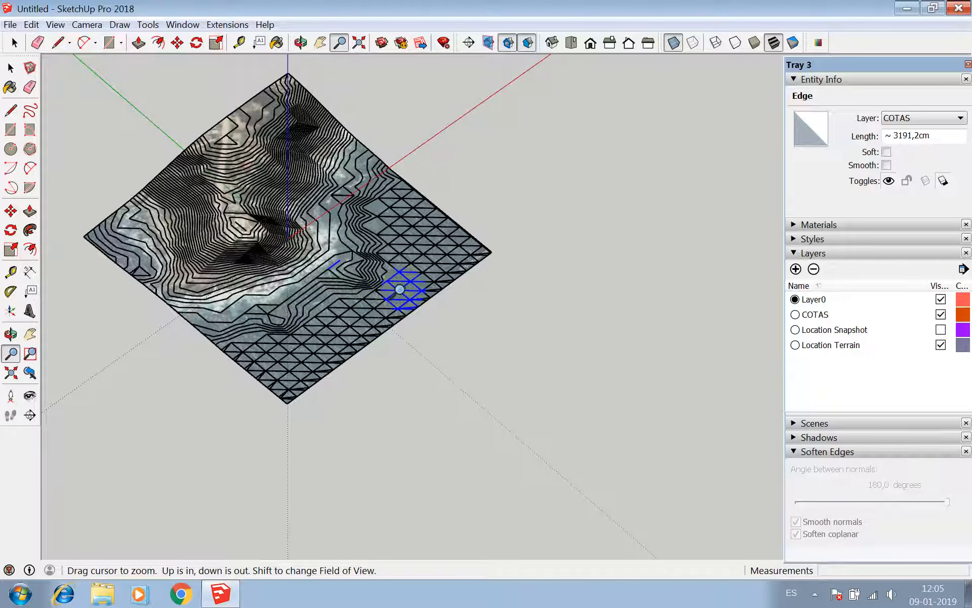
key("ctrl+z")
key("ctrl+z")
key("ctrl+z")
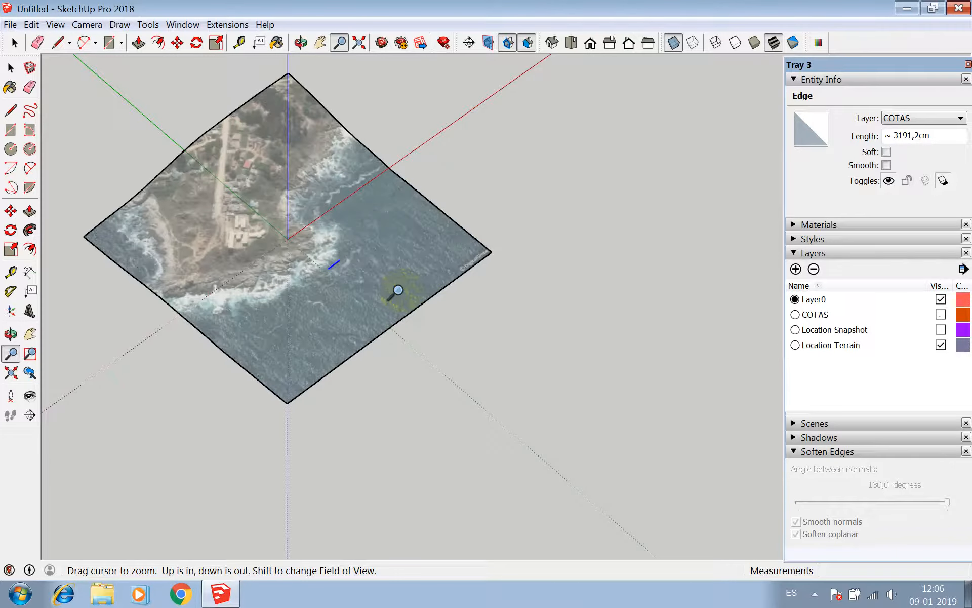
key("ctrl+z")
key("ctrl+z")
key("ctrl+z")
key("ctrl+z")
key("ctrl+z")
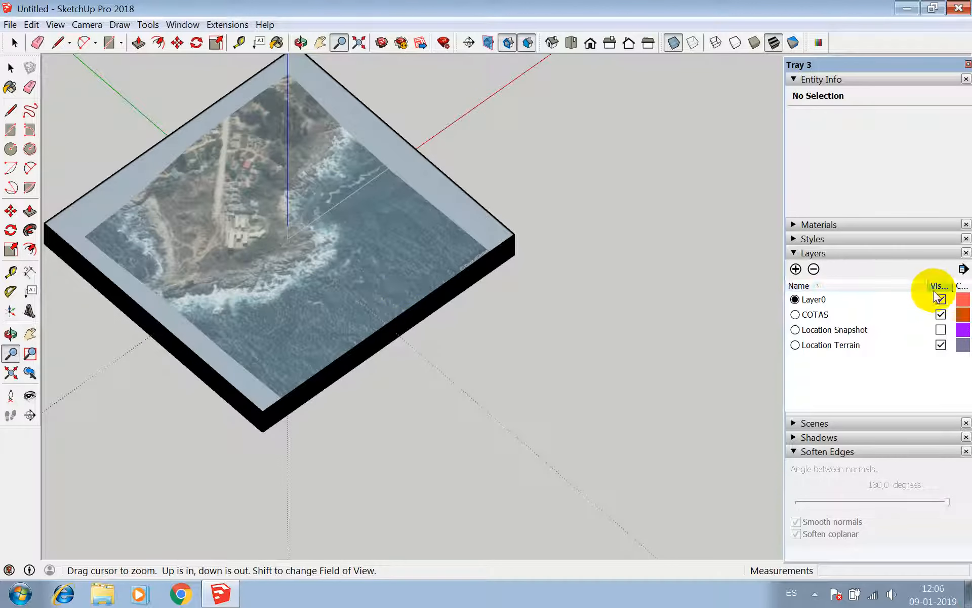
key("space")
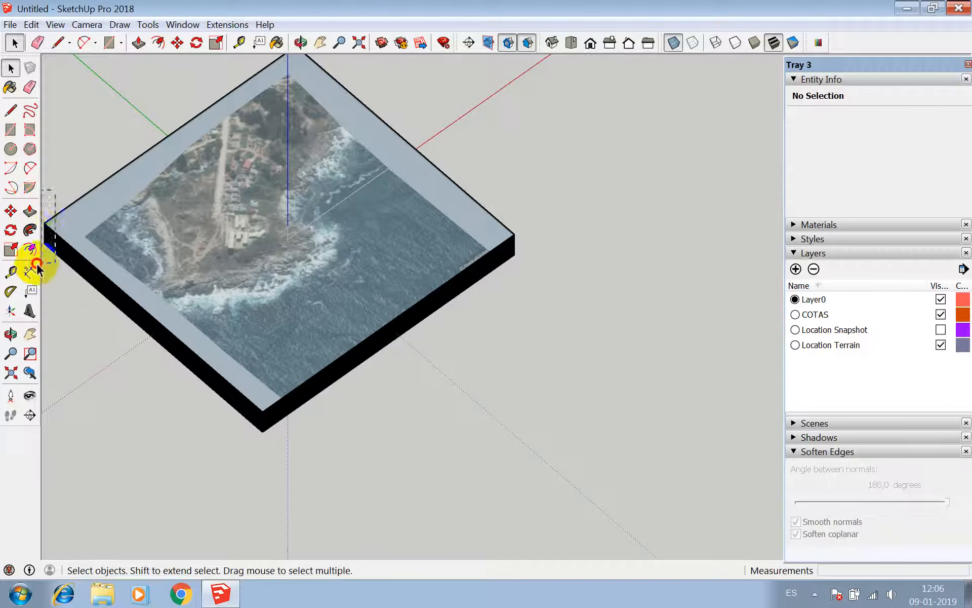
- Make COTAS the active layer and hide Layer0 so only the terrain surface is displayed
key("ctrl+a")
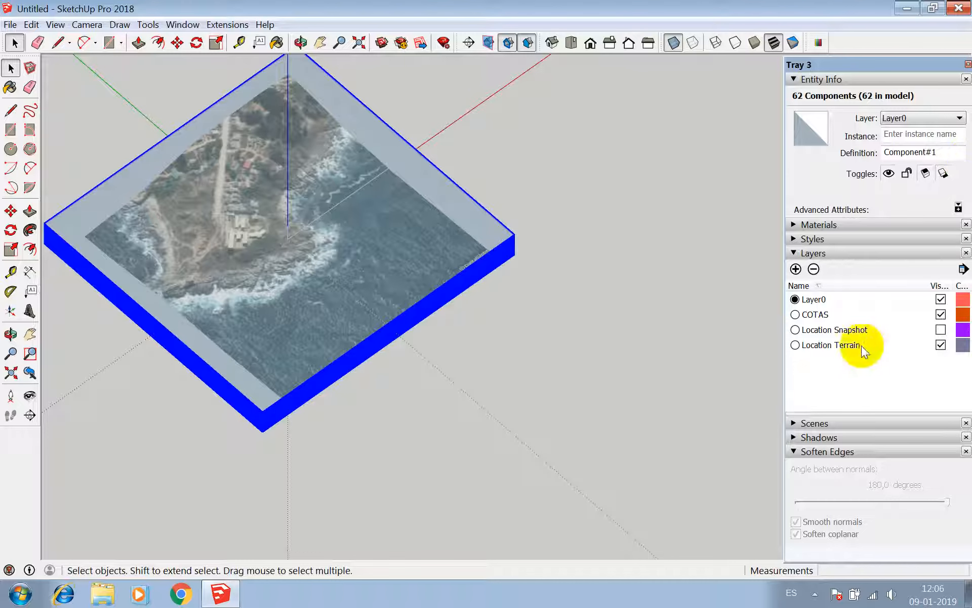
left_click(795, 314)
left_click(941, 299)
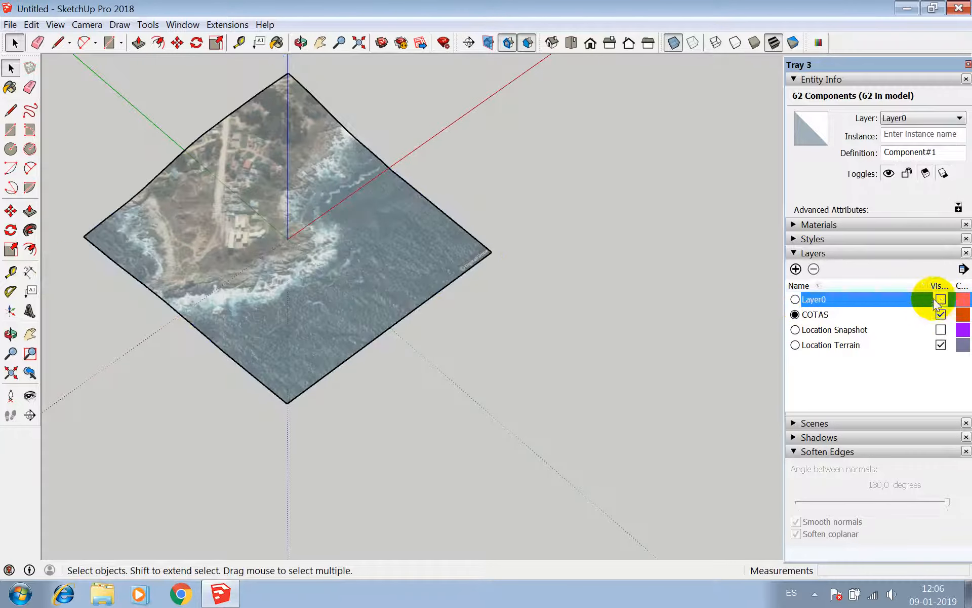
- Soften all edges inside the Location Terrain group at 180 degrees with smooth normals and soften coplanar enabled
left_click(380, 240)
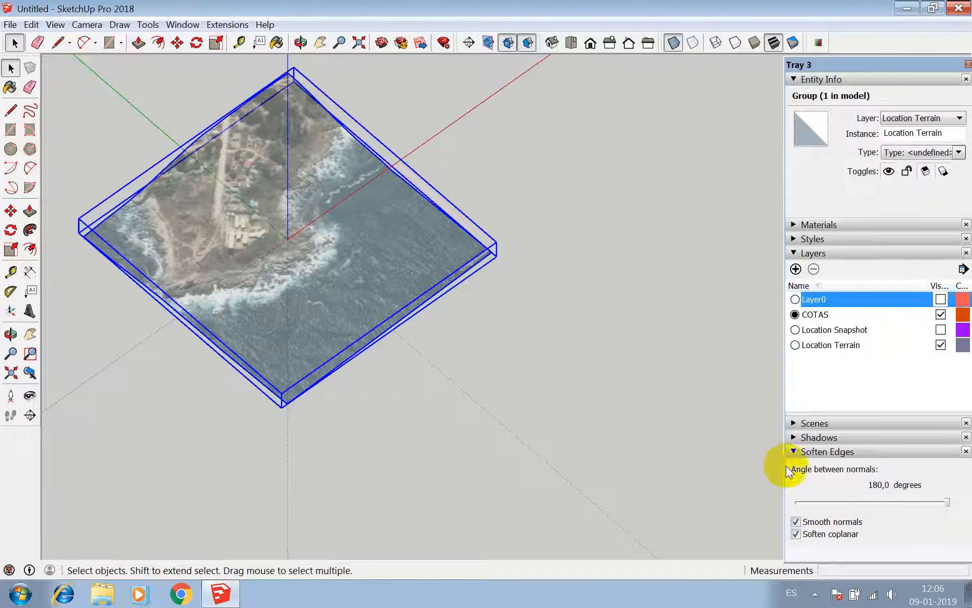
double_click(329, 241)
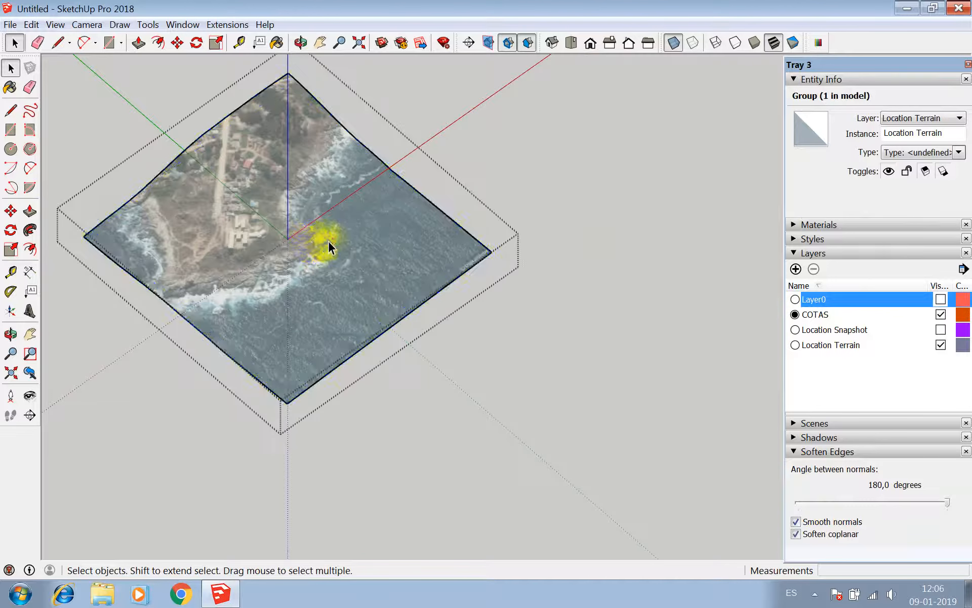
triple_click(330, 242)
mouse_move(945, 503)
left_mouse_down()
mouse_move(795, 497)
mouse_move(947, 502)
left_mouse_up()
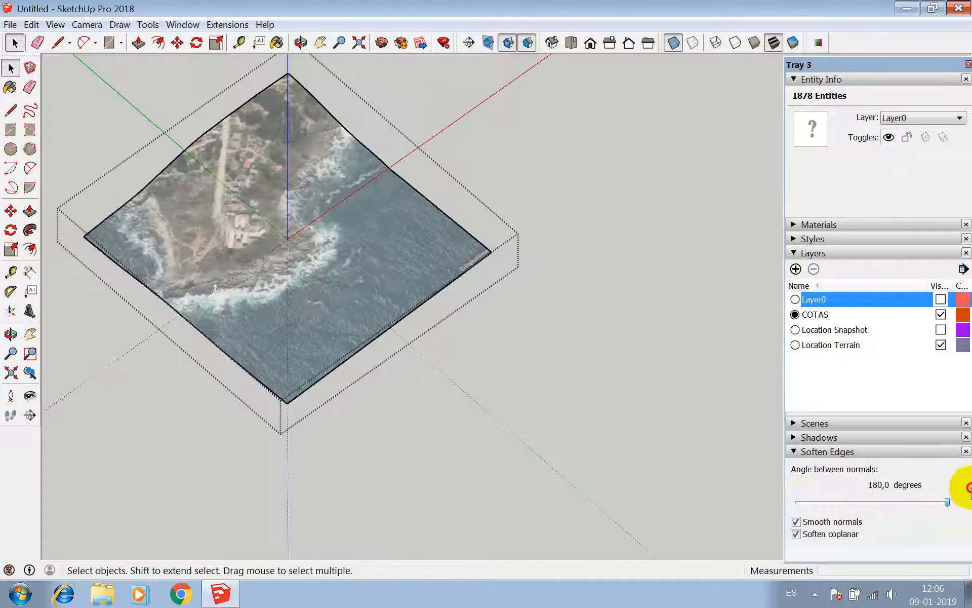
left_click(797, 534)
left_click(796, 534)
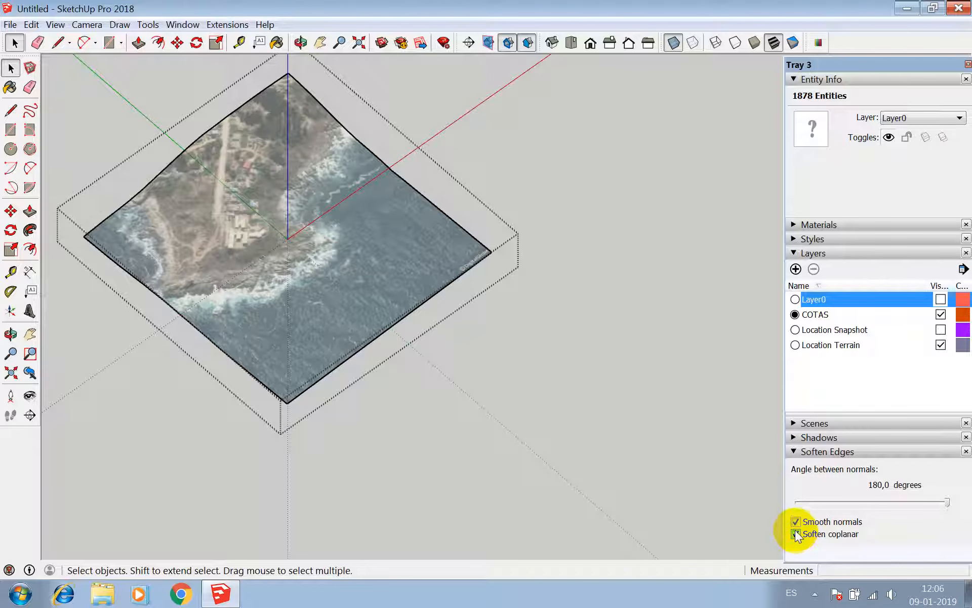
left_click(794, 521)
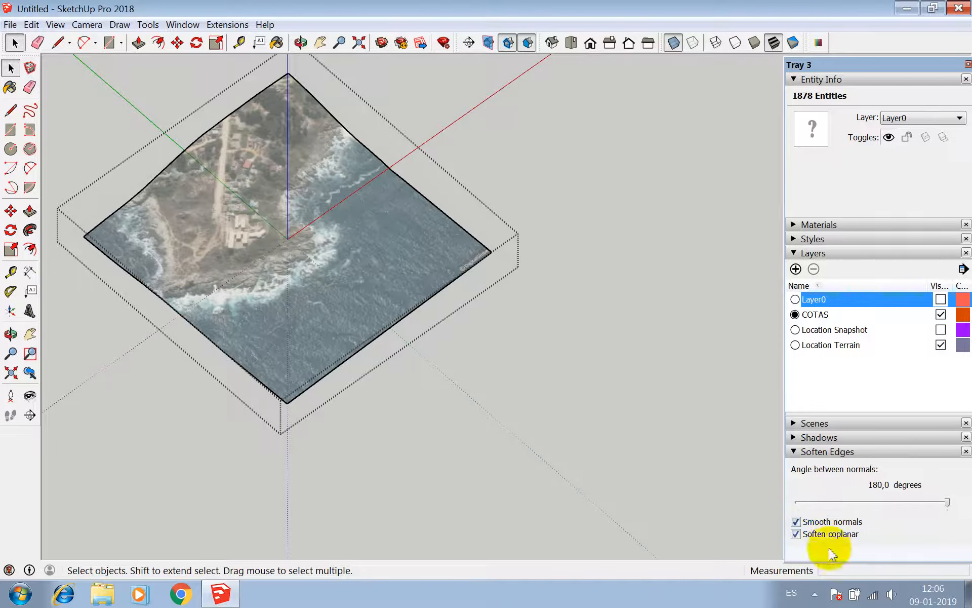
left_click(544, 397)
- Show the Location Snapshot layer and the stacked planes on Layer0 again
scroll(321, 248, "up", 5)
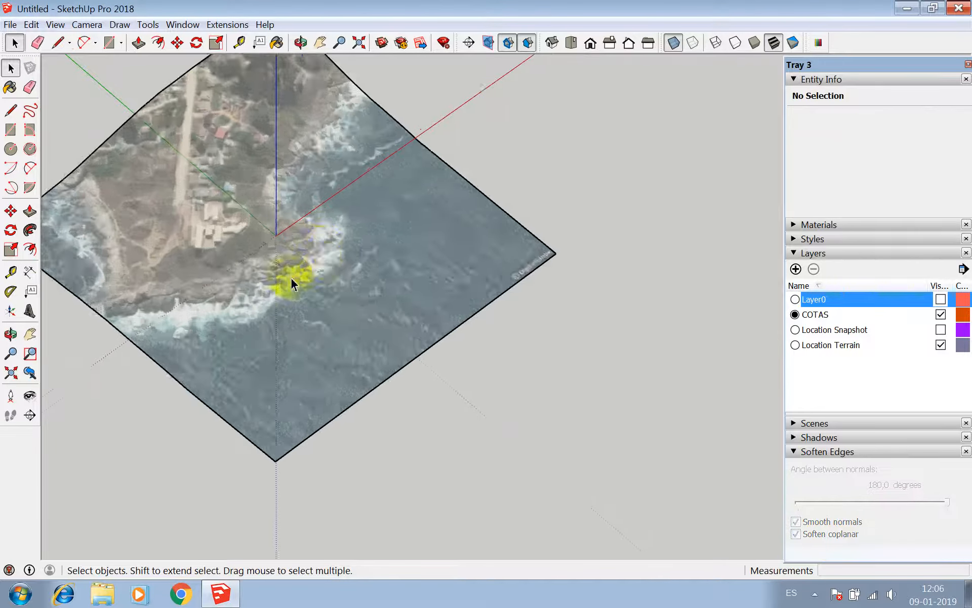
left_click(202, 297)
scroll(384, 296, "down", 3)
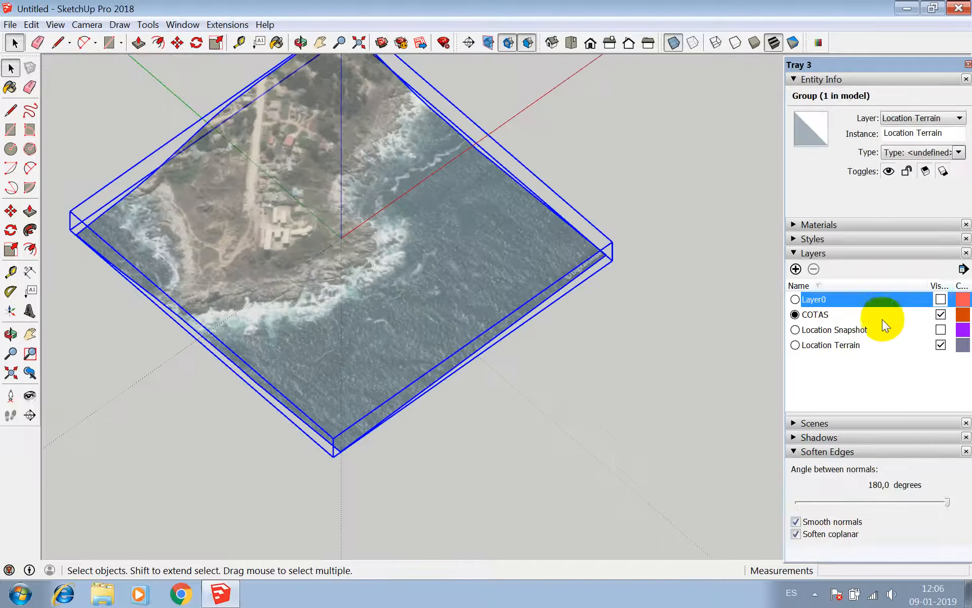
left_click(941, 329)
left_click(941, 299)
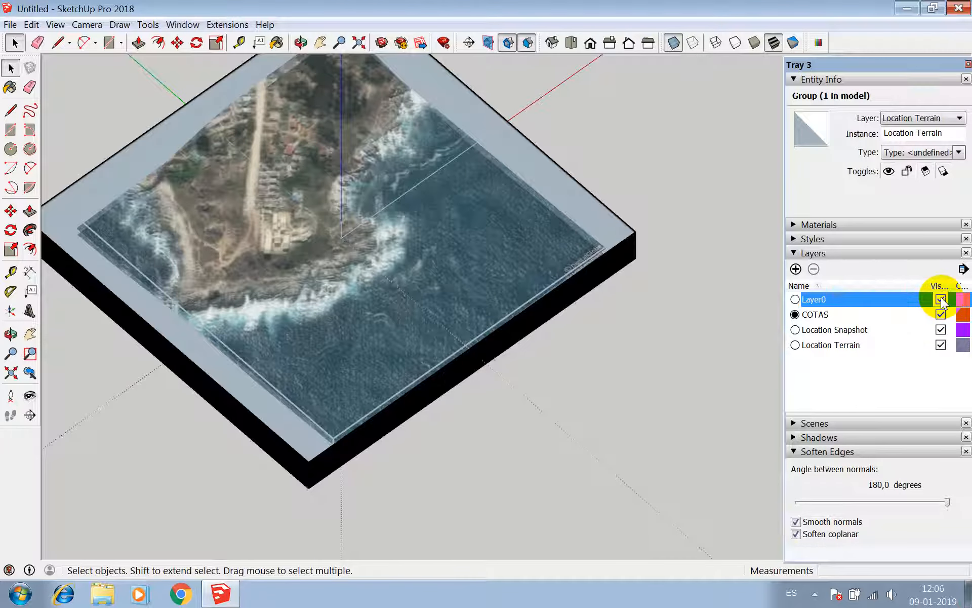
- Select the stacked planes together with the terrain and intersect their faces to generate the contour lines
left_click_drag(578, 140, 333, 379)
right_click(326, 117)
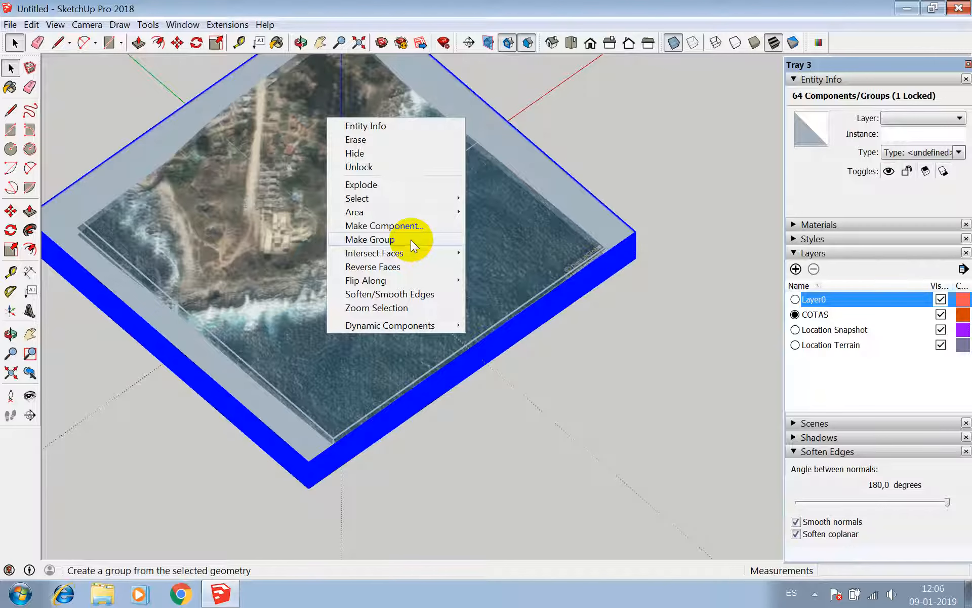
mouse_move(422, 253)
left_click(504, 267)
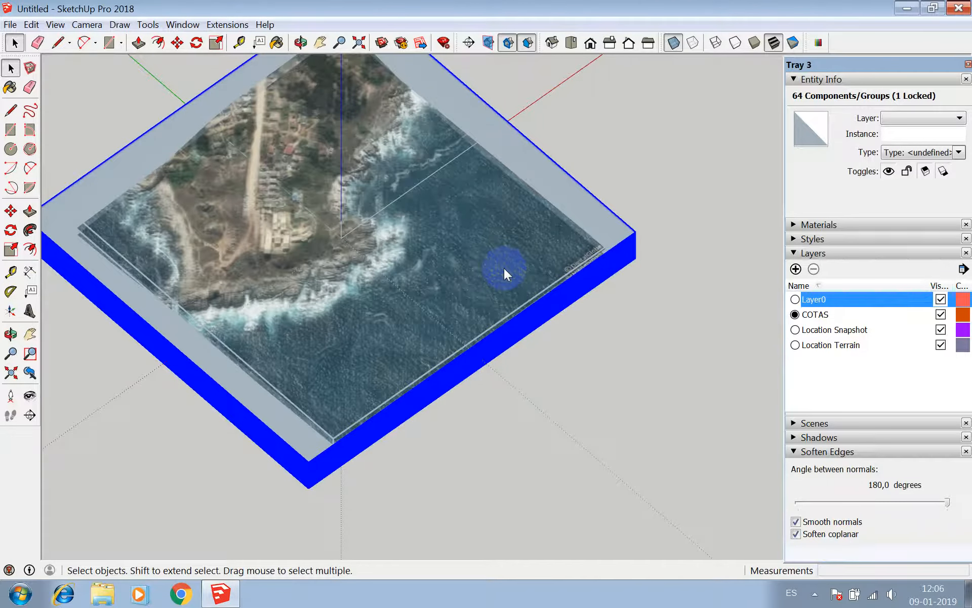
- Erase all the stacked plane components, keeping the contour lines on the terrain
scroll(625, 374, "down", 2)
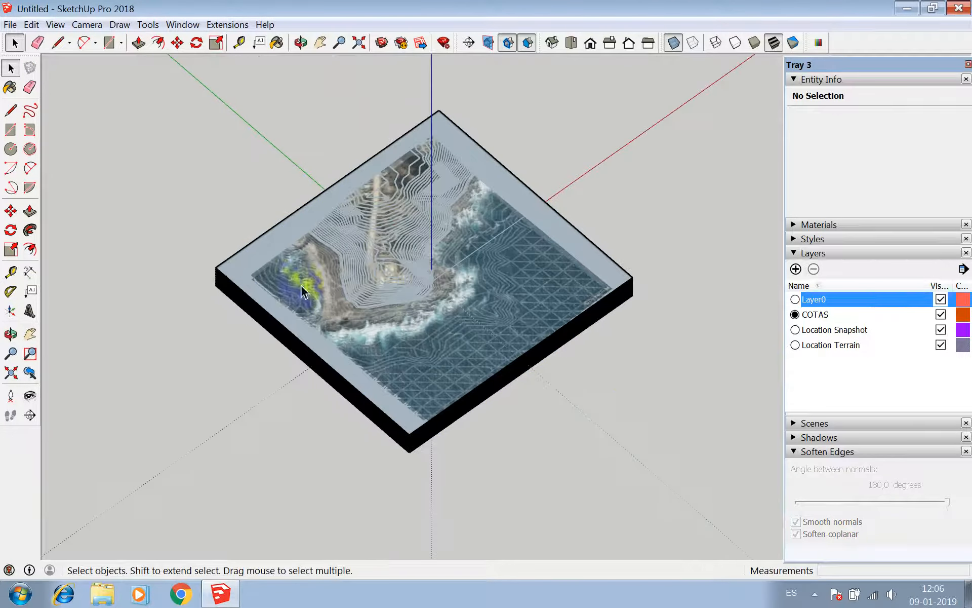
key("ctrl+a")
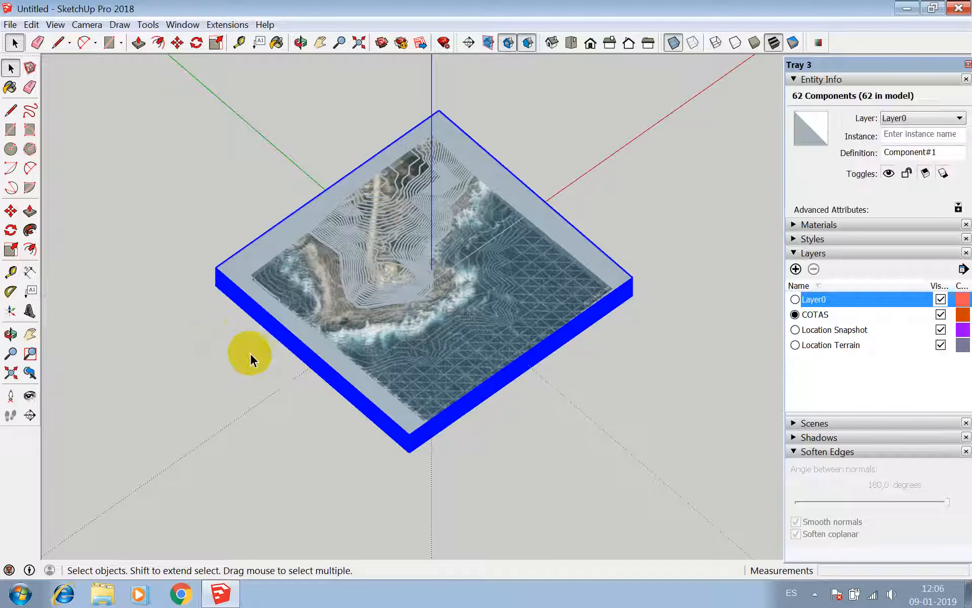
right_click(256, 307)
left_click(274, 330)
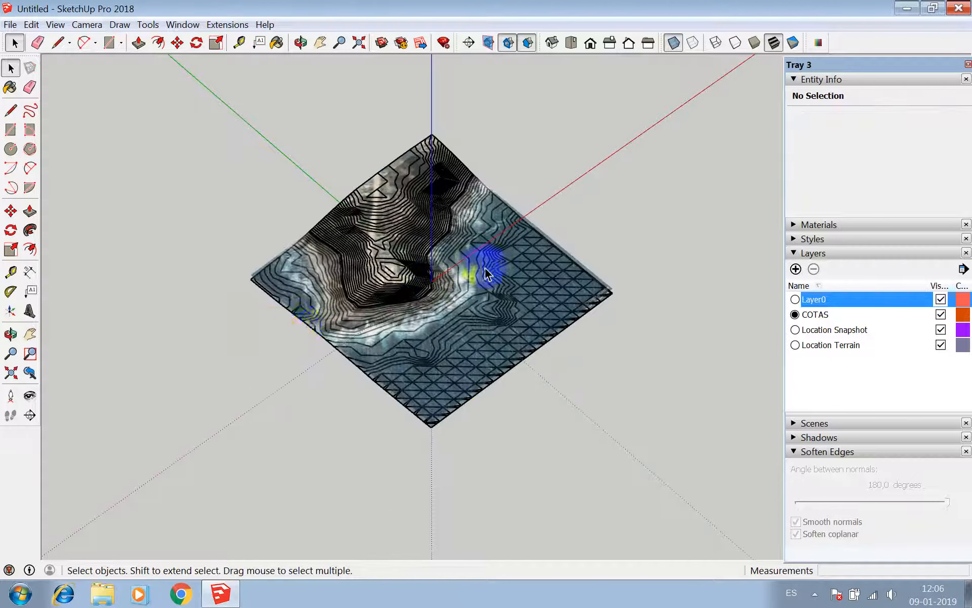
- Hide the Location Snapshot and Location Terrain layers to isolate the contour lines
scroll(485, 273, "up", 2)
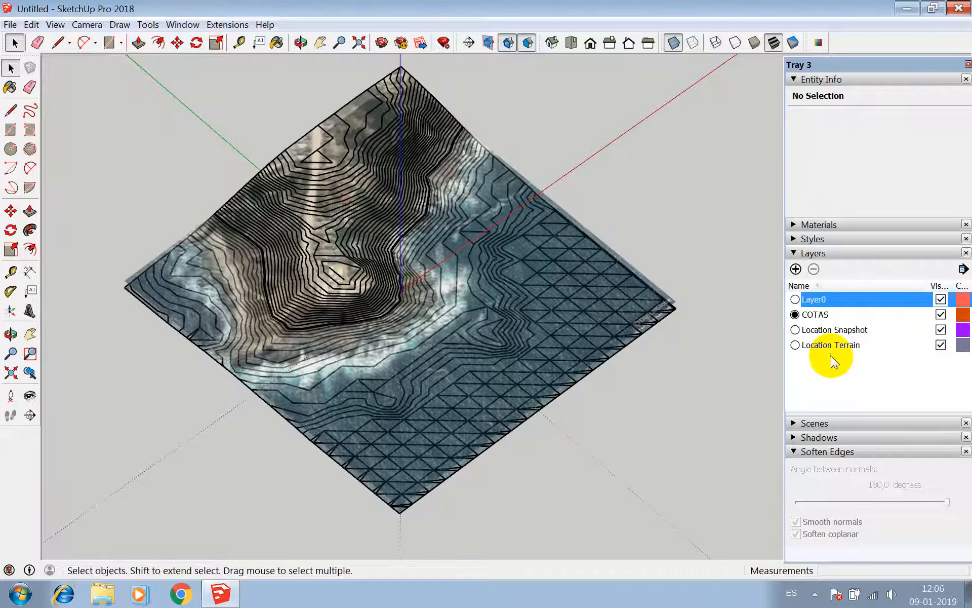
left_click(303, 44)
left_click_drag(420, 213, 354, 167)
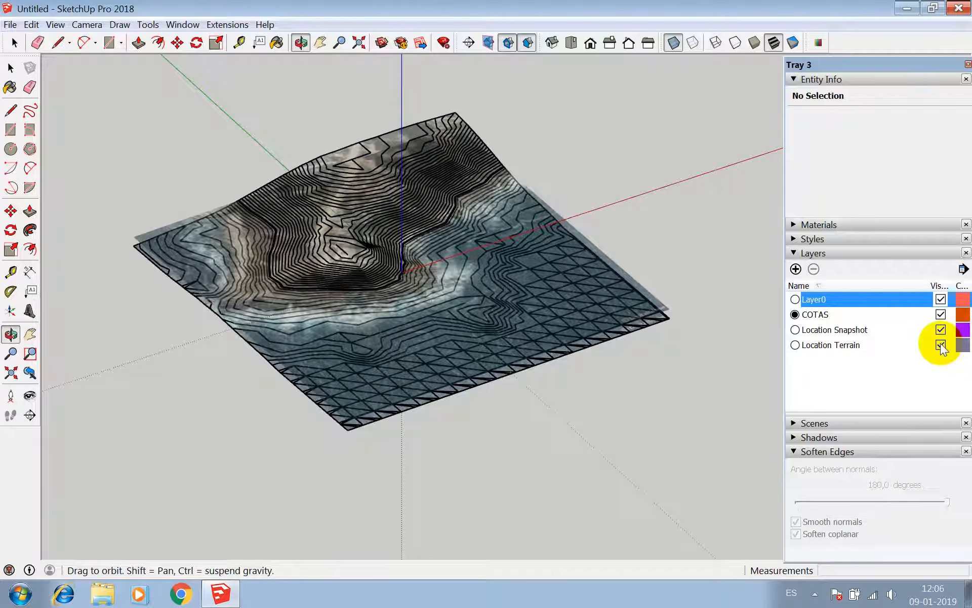
left_click(941, 330)
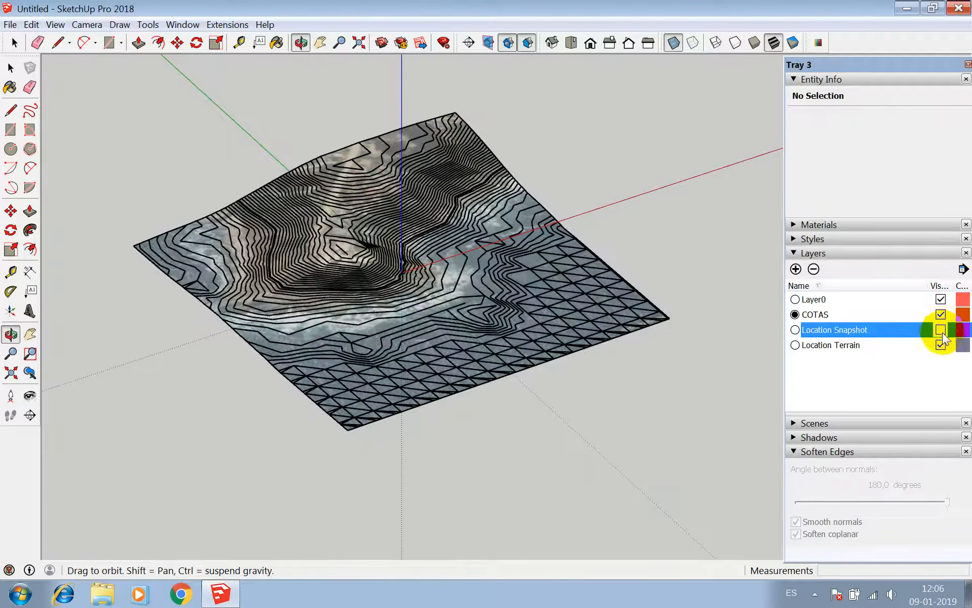
left_click(941, 345)
key("space")
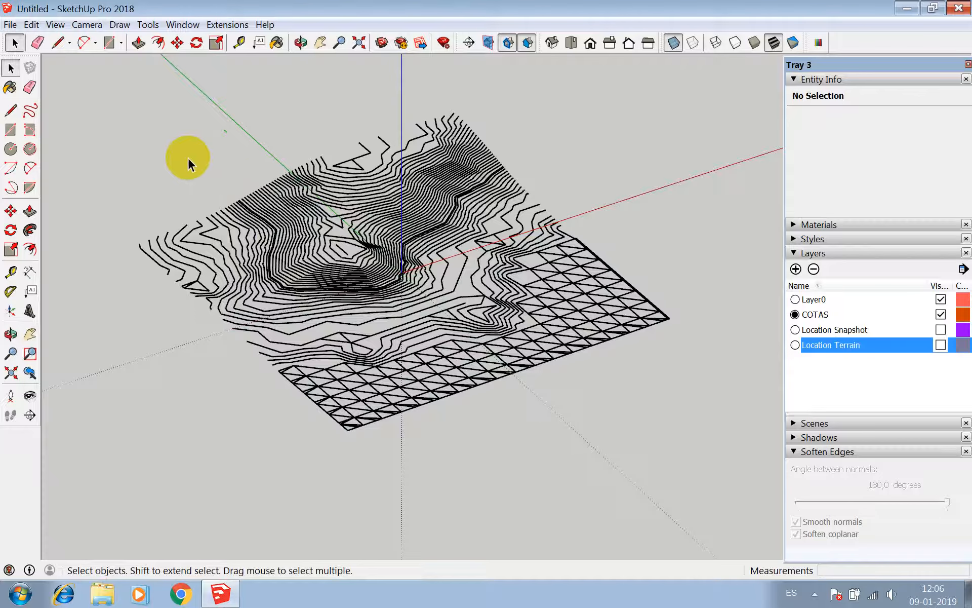
- Select all the contour and grid edges and switch to the top view
scroll(172, 134, "down", 4)
left_click_drag(136, 93, 570, 362)
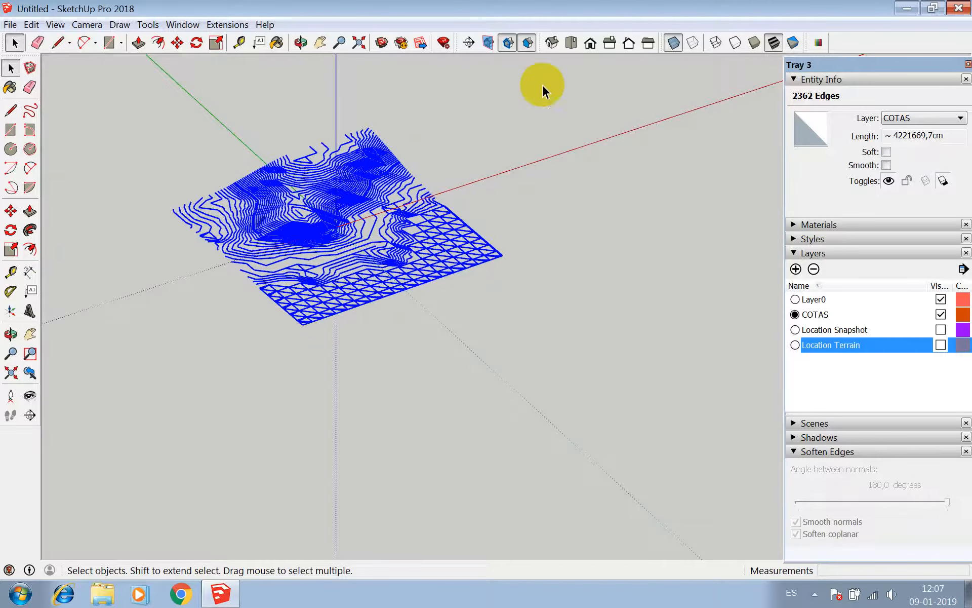
left_click(572, 42)
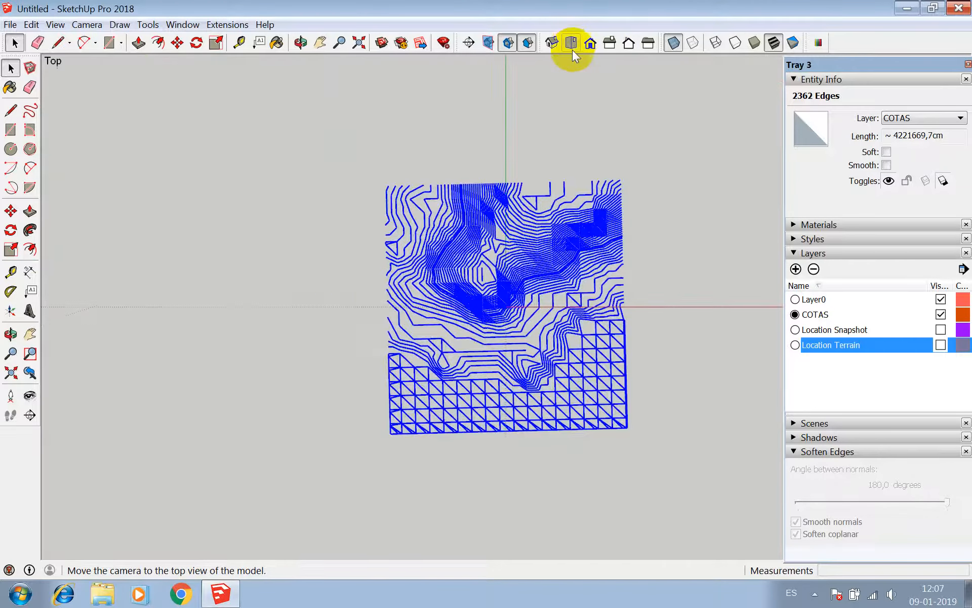
- Begin a 2D graphic export of the contours with AutoCAD DWG File as the file type
left_click(10, 24)
mouse_move(152, 216)
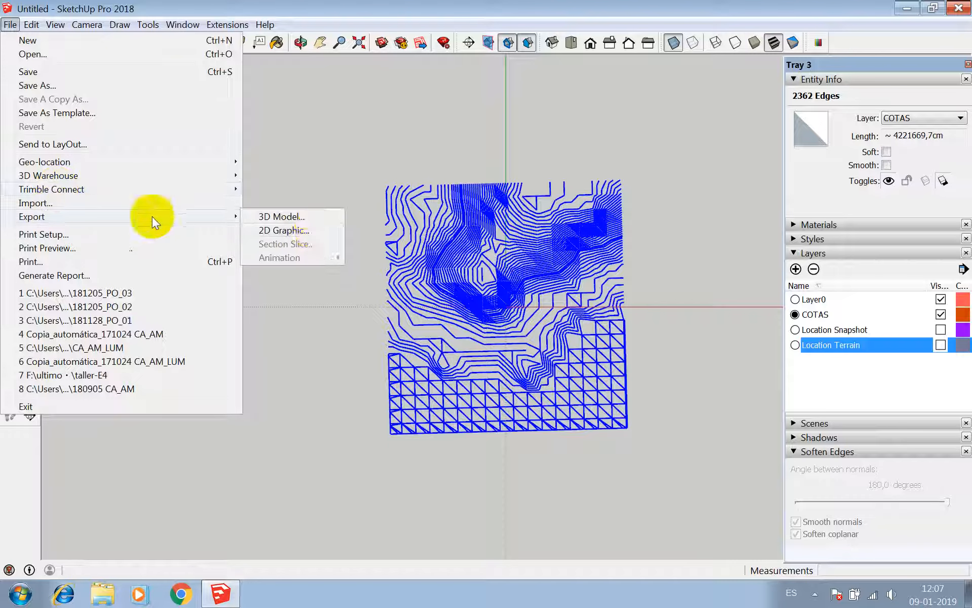
left_click(313, 231)
left_click(476, 471)
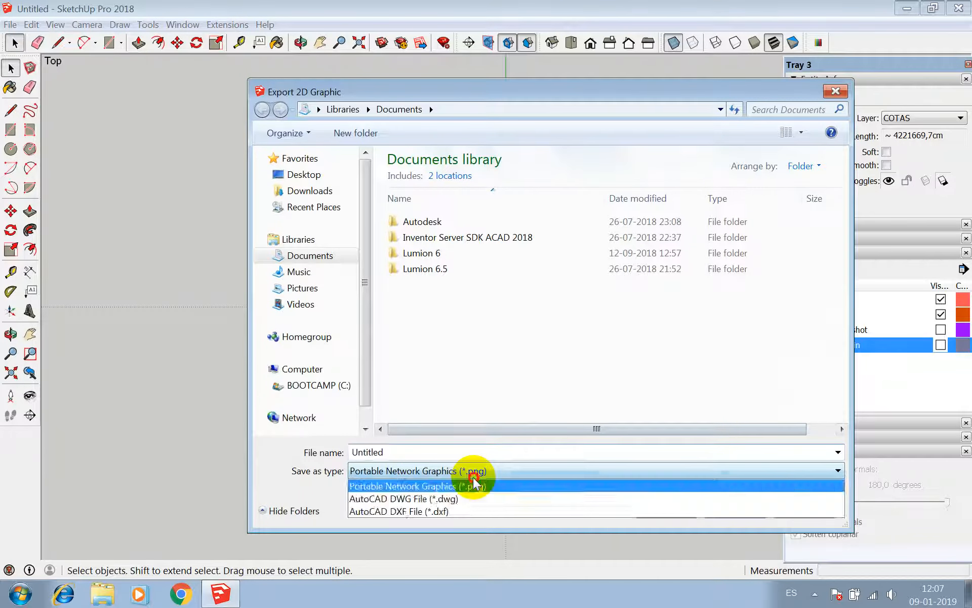
left_click(425, 563)
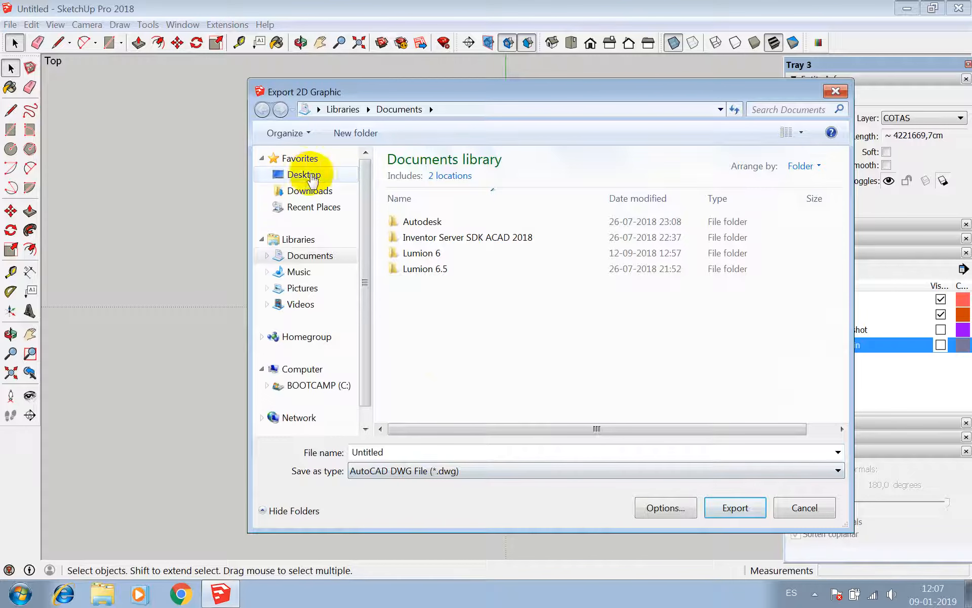
- Set the export destination to the EXPRE 2 folder on the desktop and name the file COTAS LASCRUCES
left_click(304, 175)
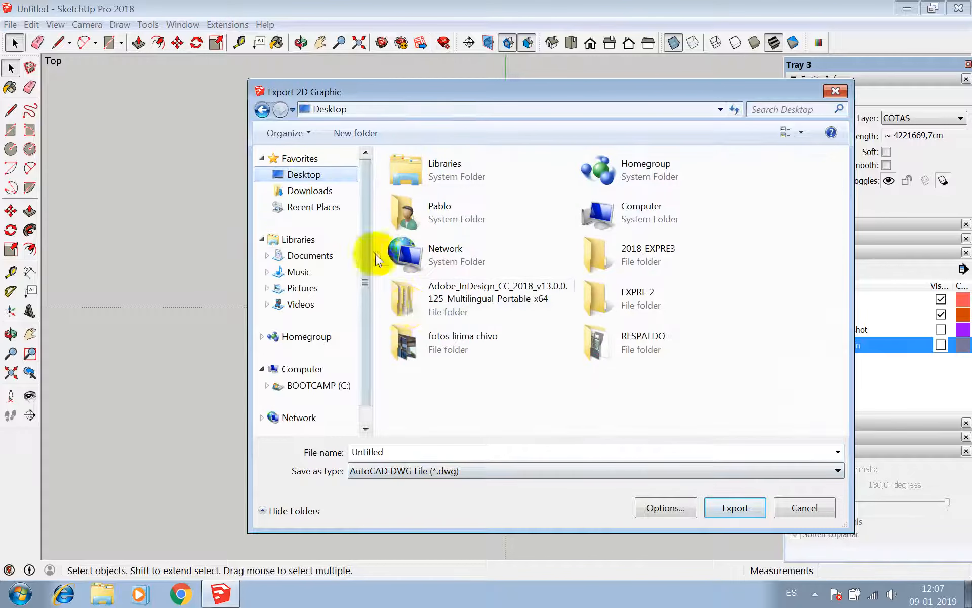
double_click(598, 294)
left_click(425, 453)
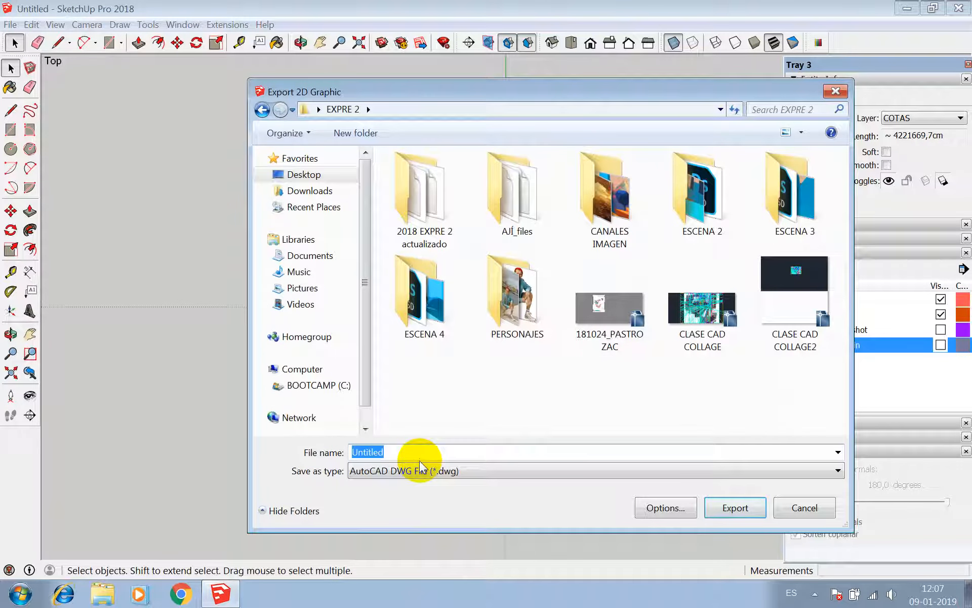
type("COTAS LASCRUCES")
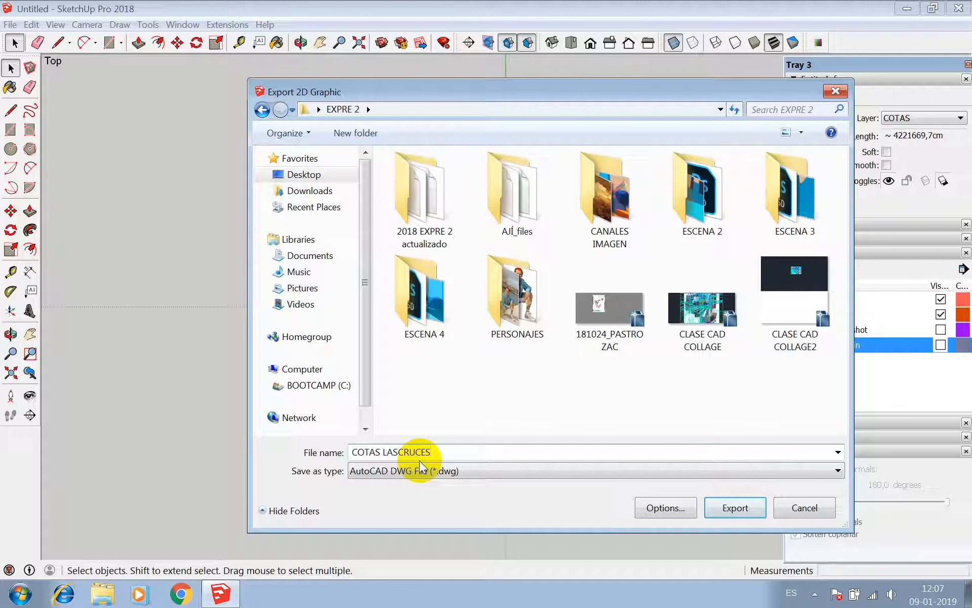
- Accept the DWG hidden line options for AutoCAD 2010 and export the contour drawing
left_click(722, 509)
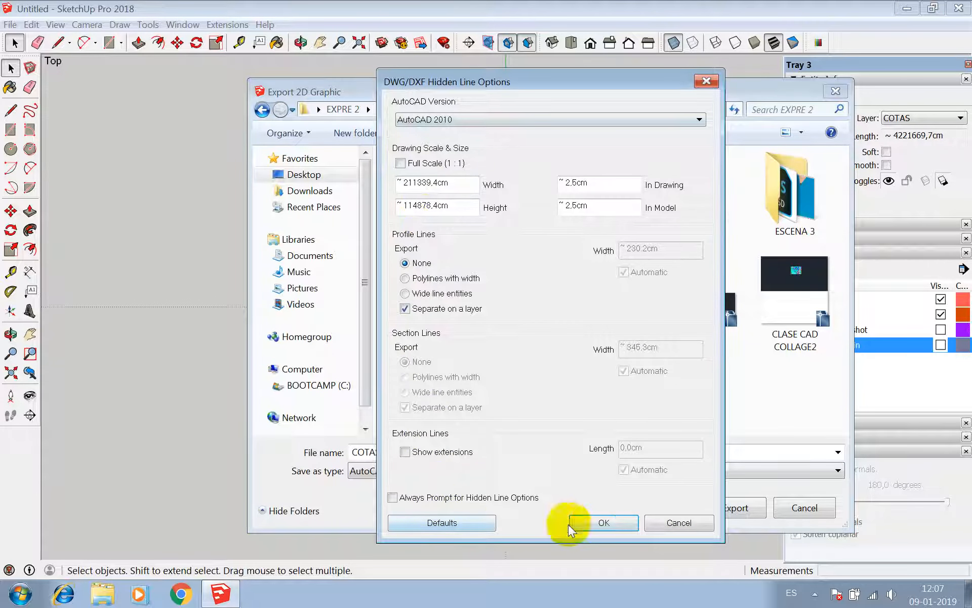
left_click(590, 523)
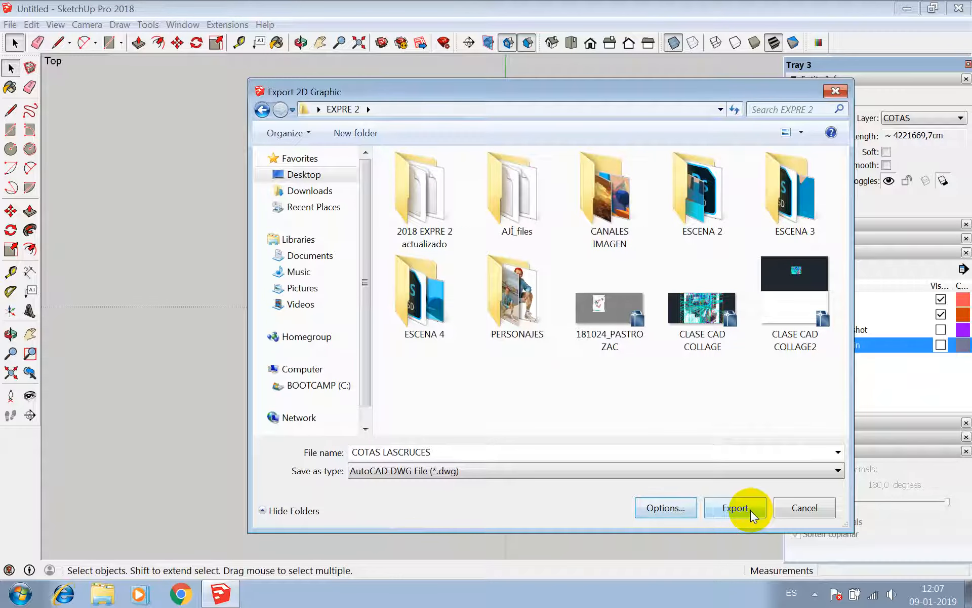
left_click(751, 510)
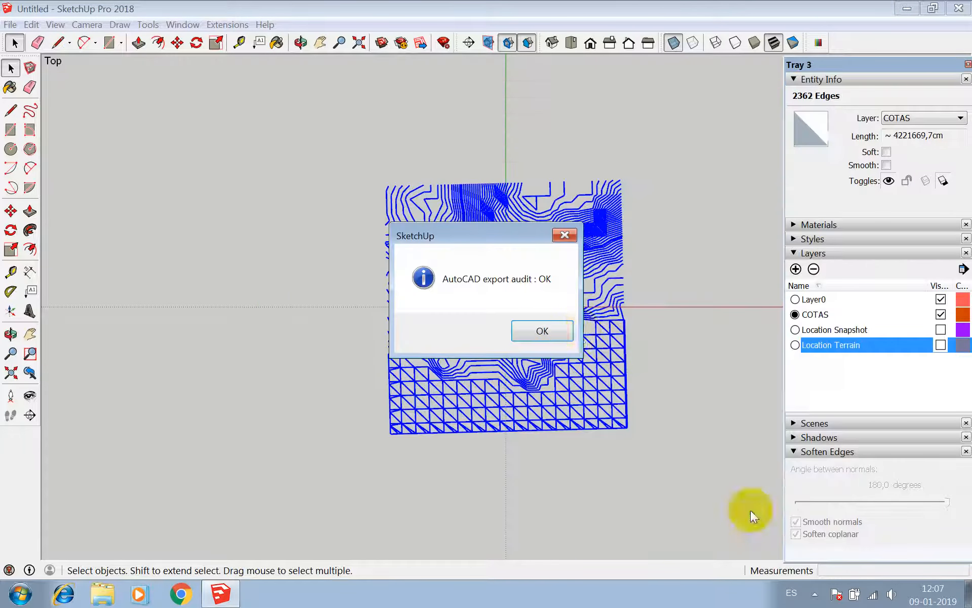
left_click(540, 330)
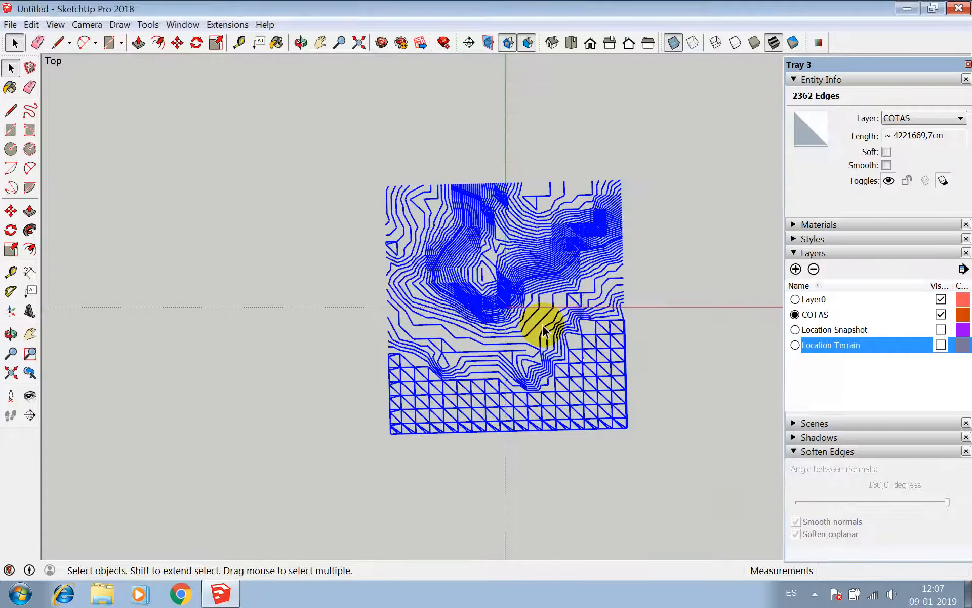
- Minimize the model window and open the EXPRE 2 folder on the desktop
left_click(905, 7)
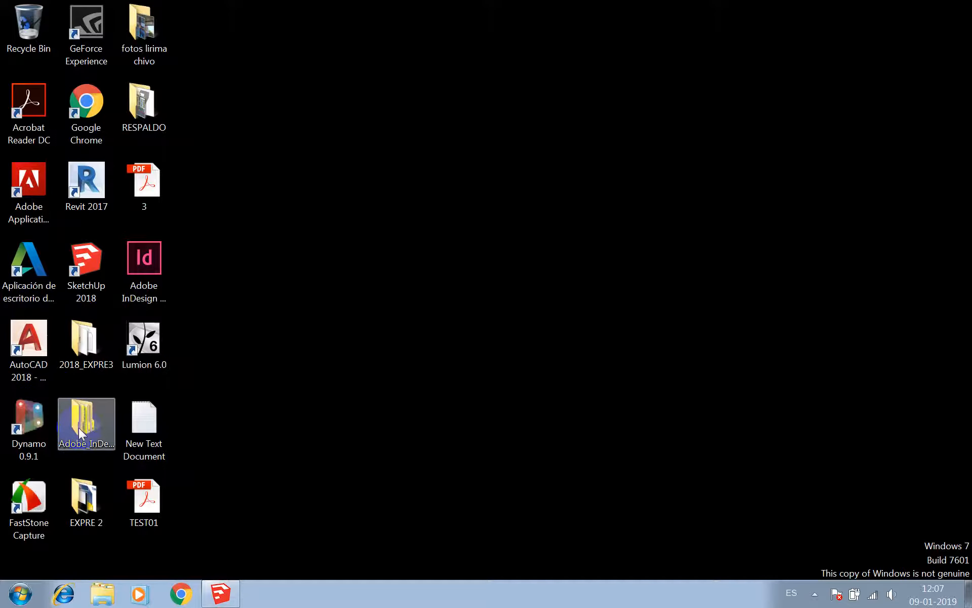
double_click(86, 498)
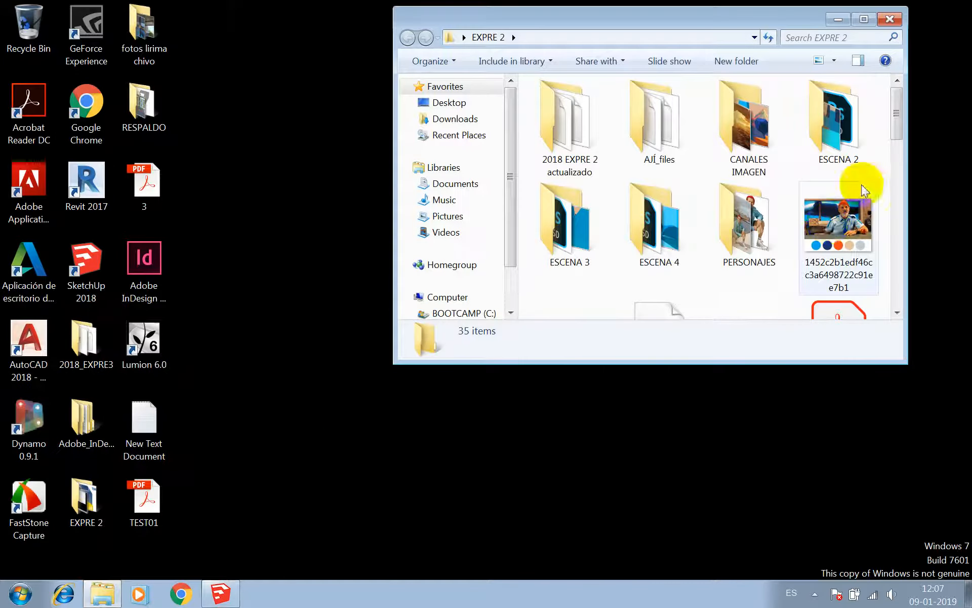
- Open the COTAS LASCRUCES DWG from the EXPRE 2 folder in AutoCAD, accept its foreign origin, and maximize the window
left_click_drag(896, 120, 919, 267)
left_click(851, 229)
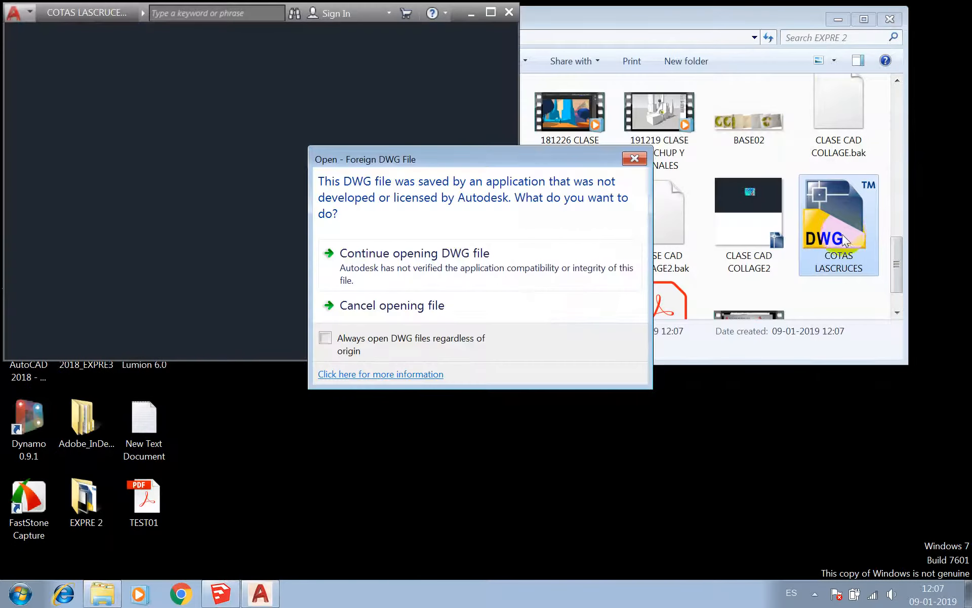
left_click(407, 260)
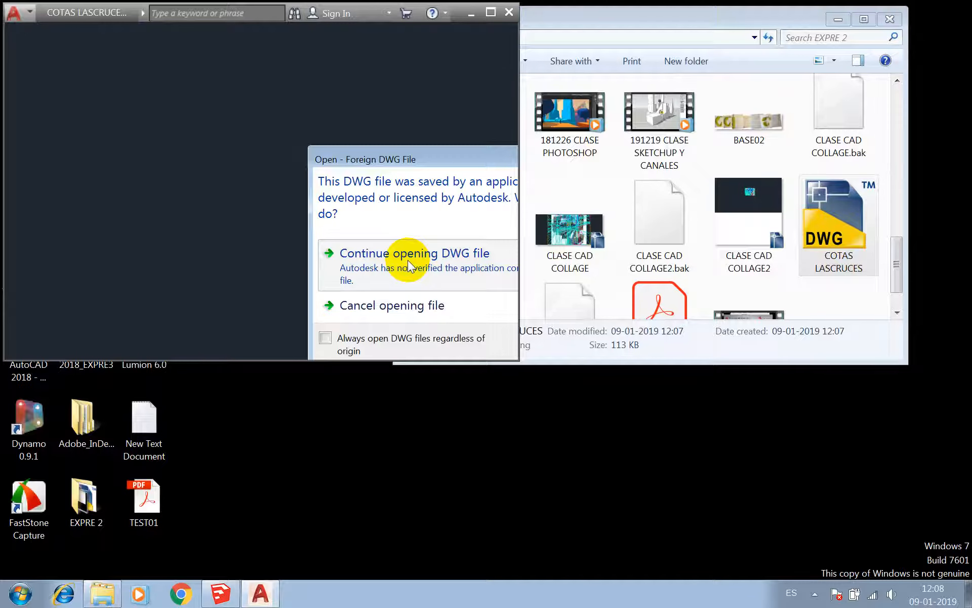
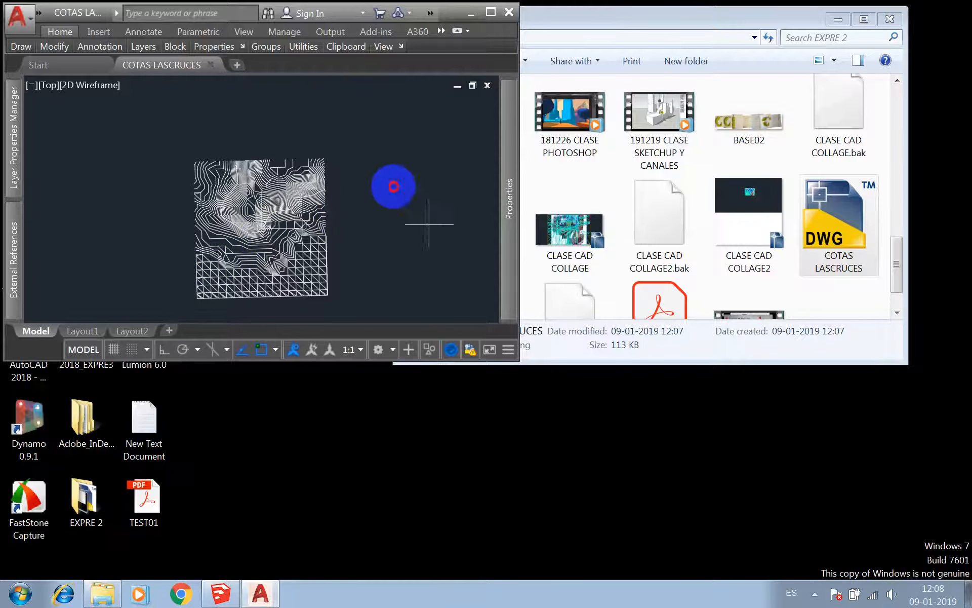
left_click(488, 14)
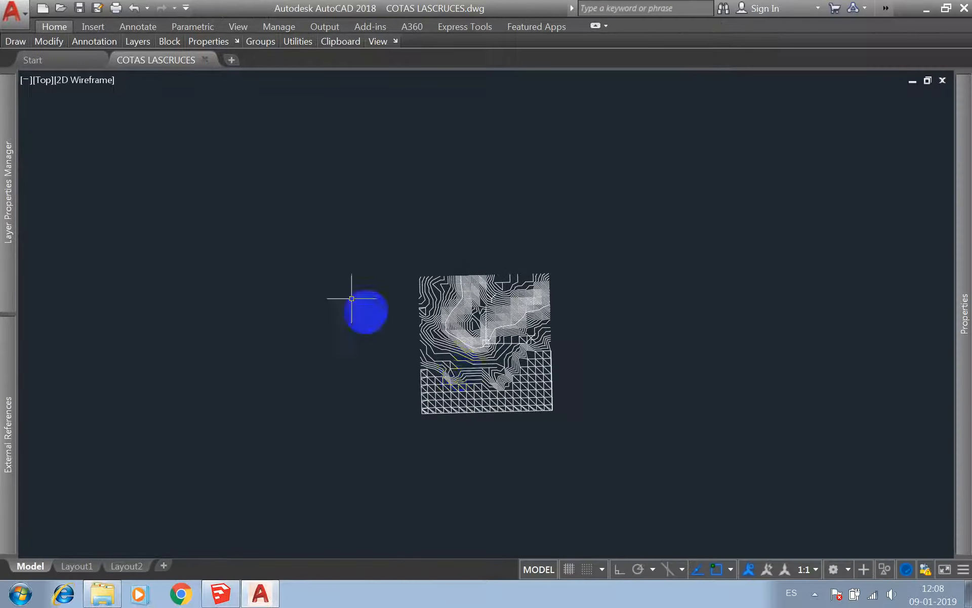
- Inspect the contour lines of the terrain drawing up close and as a whole in the Top view
scroll(523, 398, "up", 4)
scroll(523, 397, "up", 2)
scroll(469, 334, "down", 2)
scroll(342, 143, "up", 5)
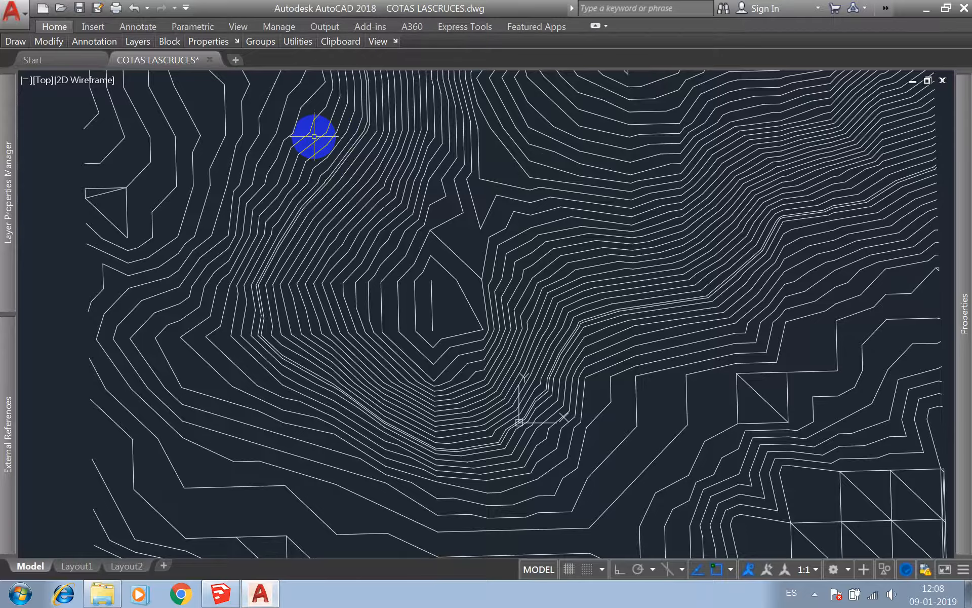
scroll(316, 138, "down", 10)
scroll(364, 240, "up", 8)
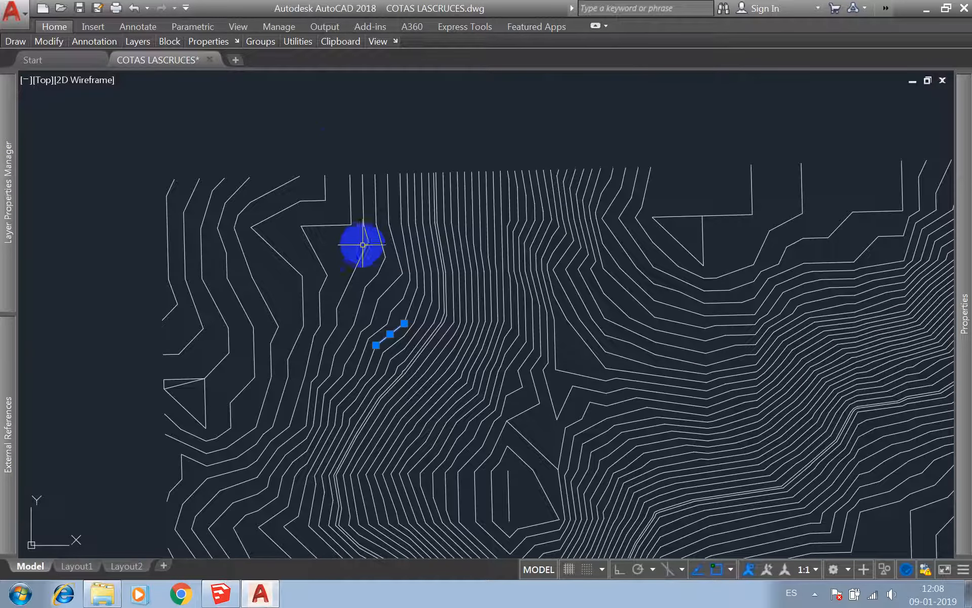
scroll(361, 228, "down", 8)
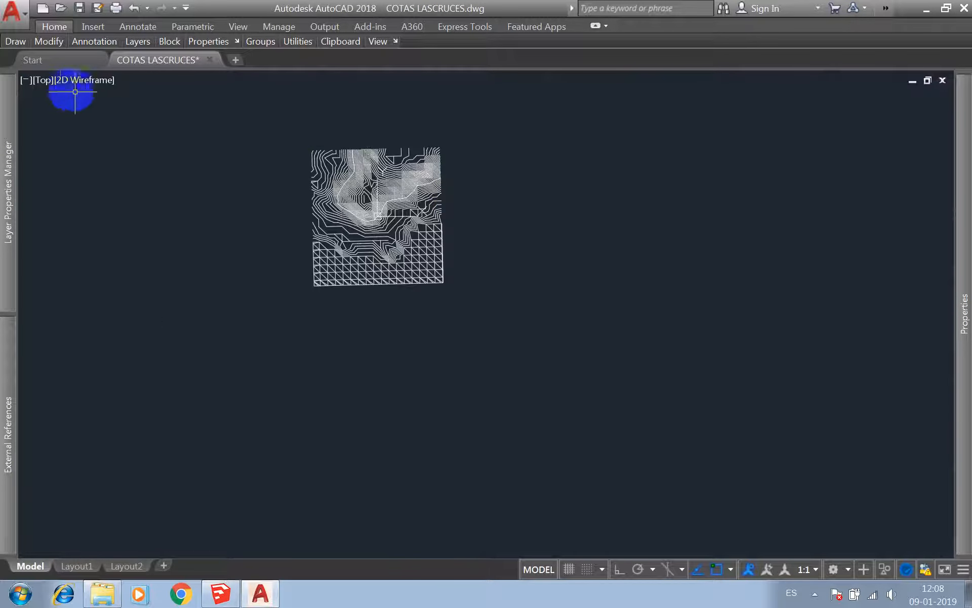
- Check the contour lines' elevations in the SW Isometric view and in the Front view
left_click(45, 81)
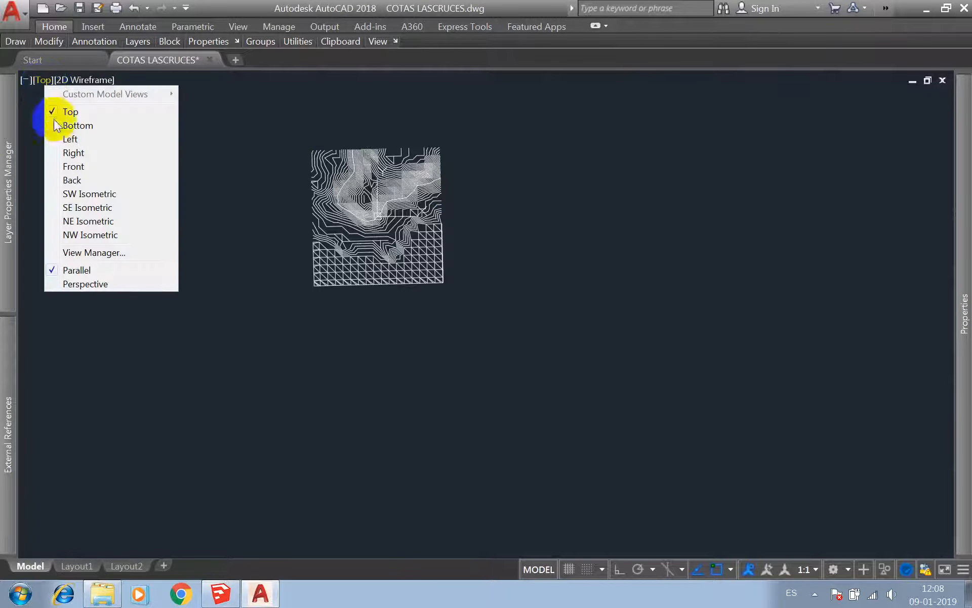
left_click(73, 194)
scroll(289, 333, "up", 6)
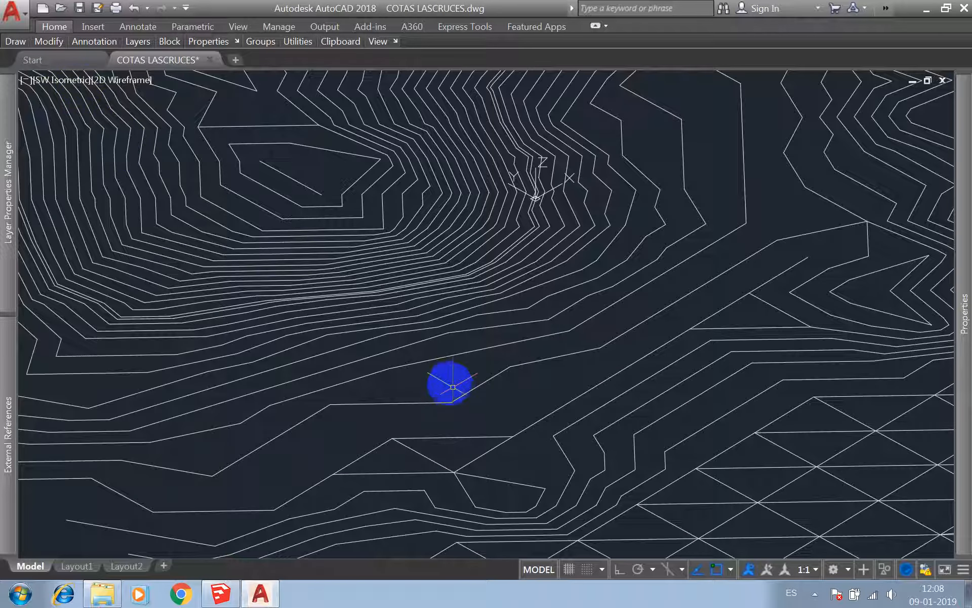
left_click(54, 81)
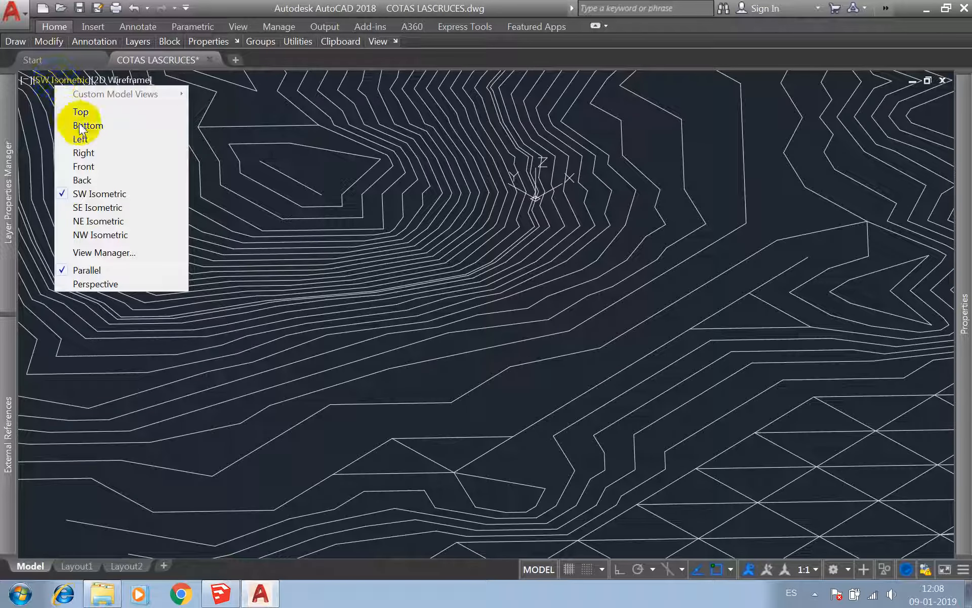
left_click(85, 166)
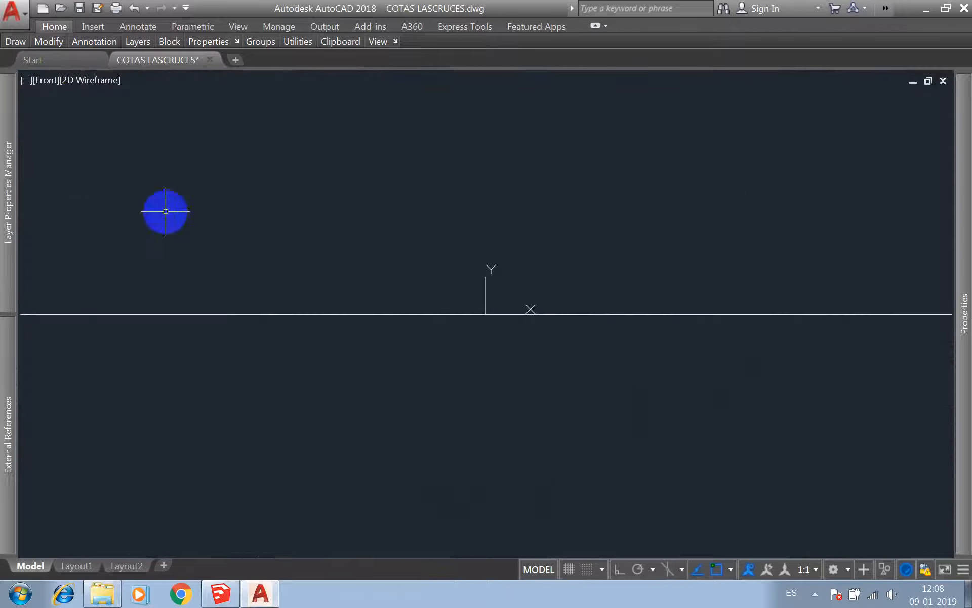
scroll(453, 314, "down", 4)
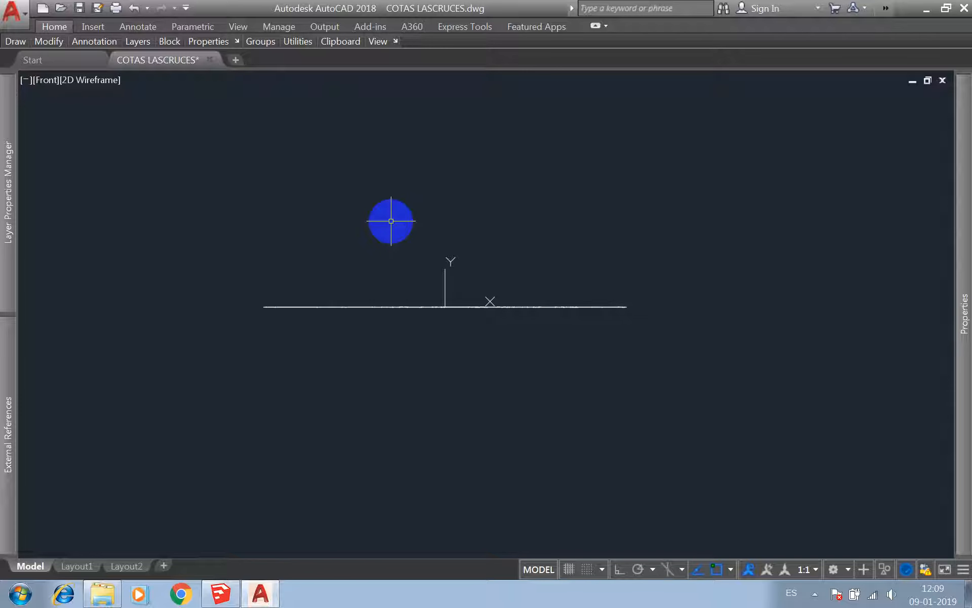
- Switch to SketchUp and start a model export of the contours with AutoCAD DWG File (*.dwg) as the file type
left_click(223, 595)
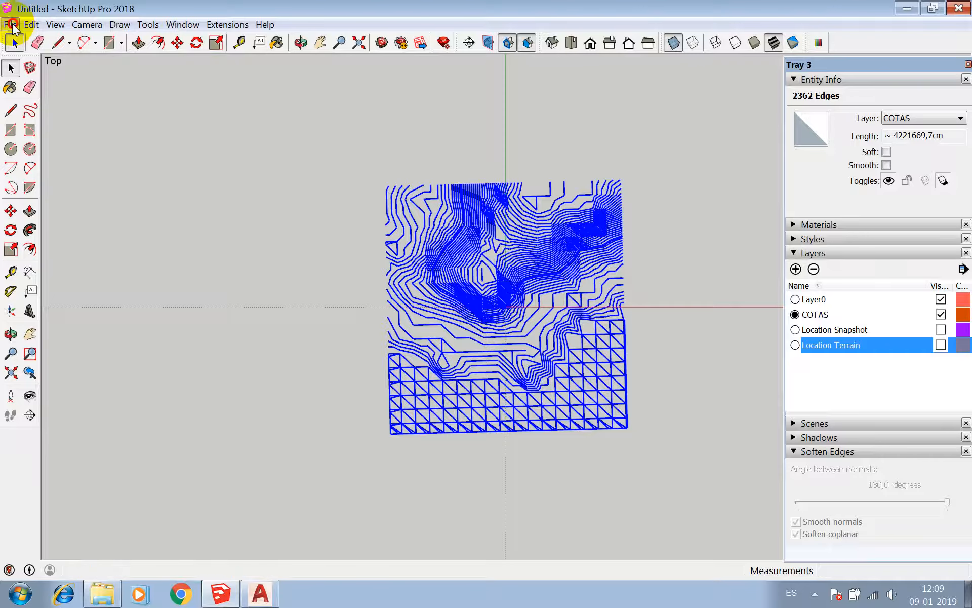
left_click(10, 24)
mouse_move(62, 217)
left_click(264, 215)
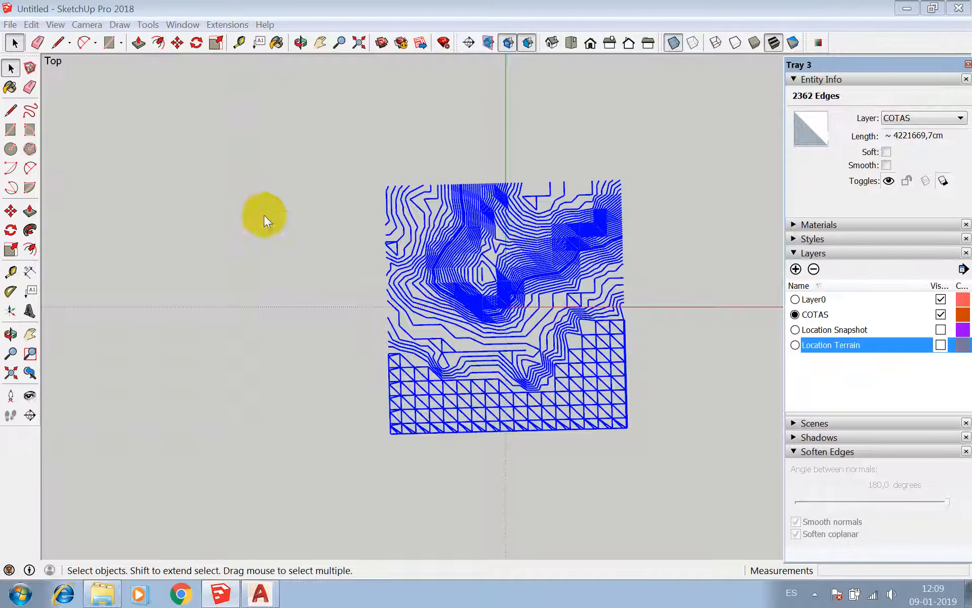
left_click(398, 471)
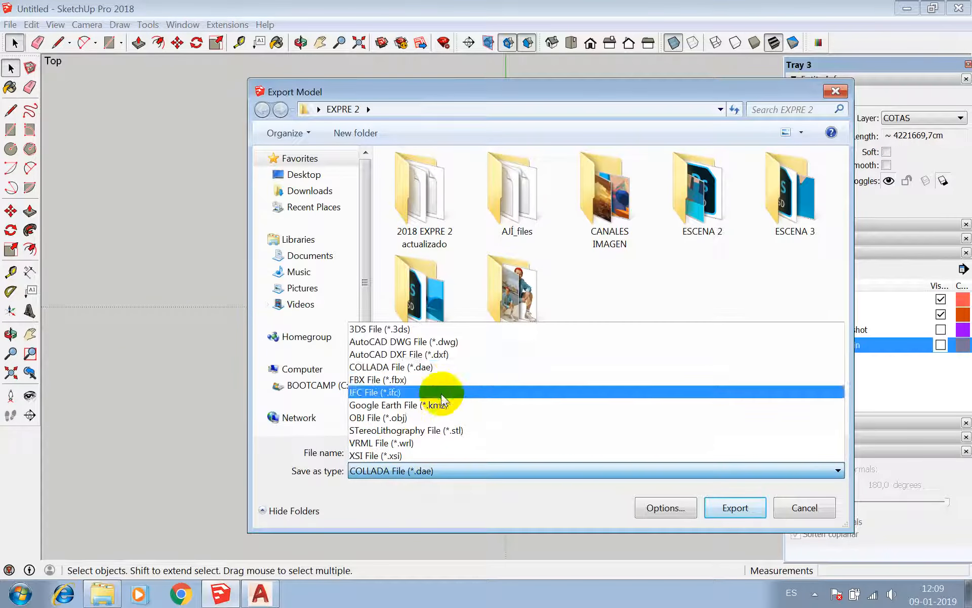
left_click(457, 343)
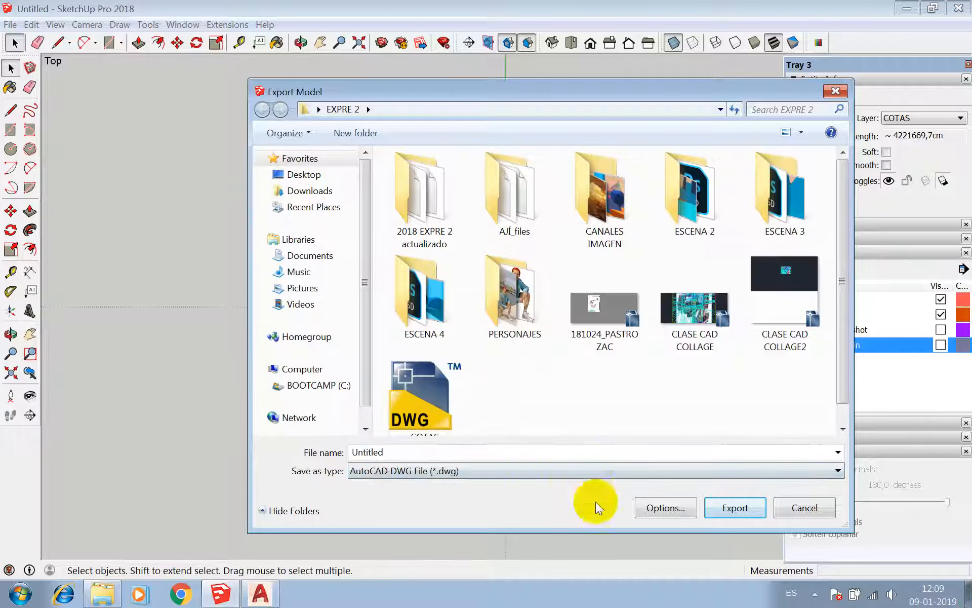
- Name the export file COTAS LASCRUCES 3D, based on the existing DWG's name, and export it to the EXPRE 2 folder
left_click(426, 395)
left_click(448, 453)
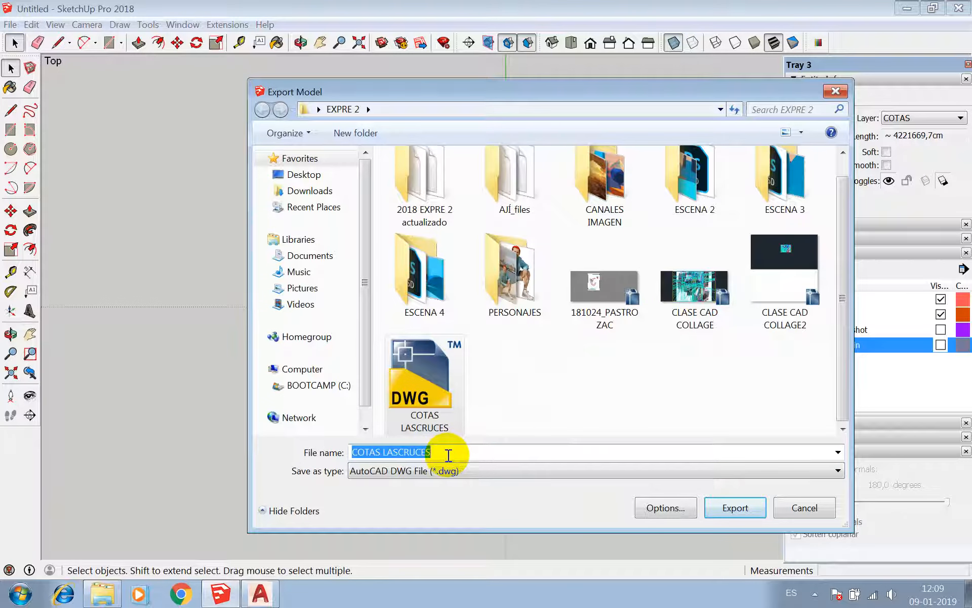
left_click(449, 453)
type("3")
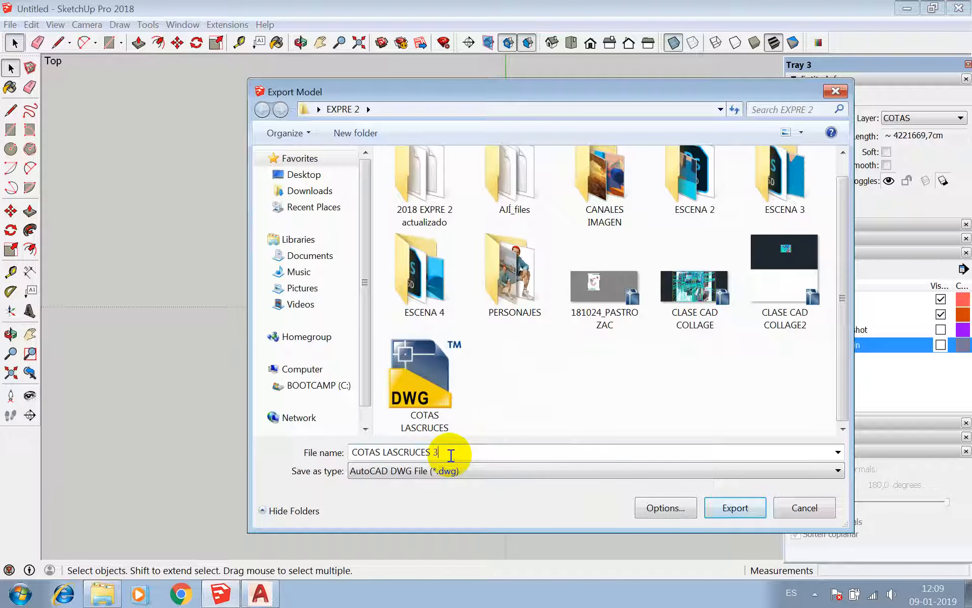
type("D")
left_click(732, 506)
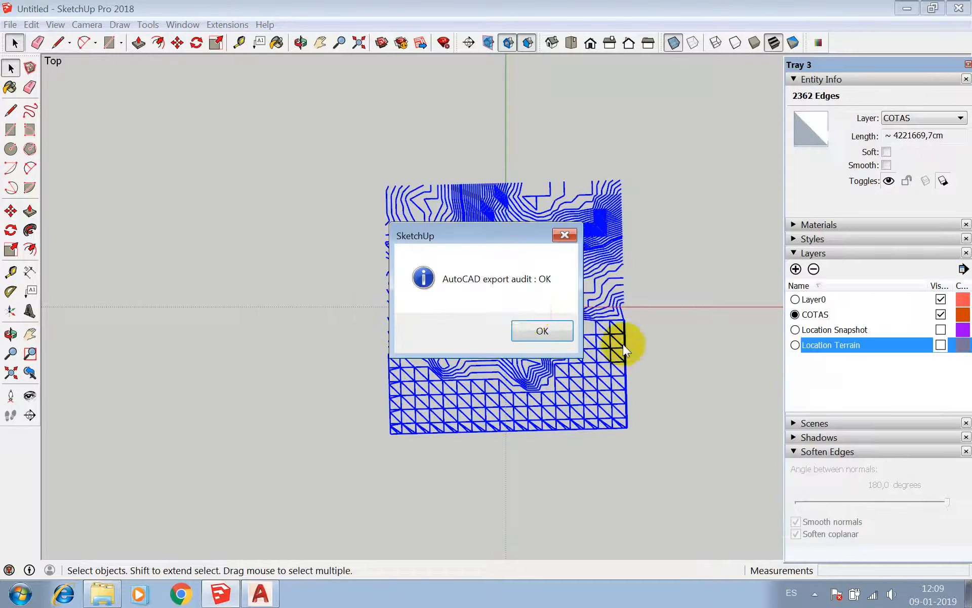
left_click(531, 333)
- Switch back to AutoCAD and open COTAS LASCRUCES 3D from the EXPRE 2 desktop folder, continuing despite its foreign origin
left_click(260, 594)
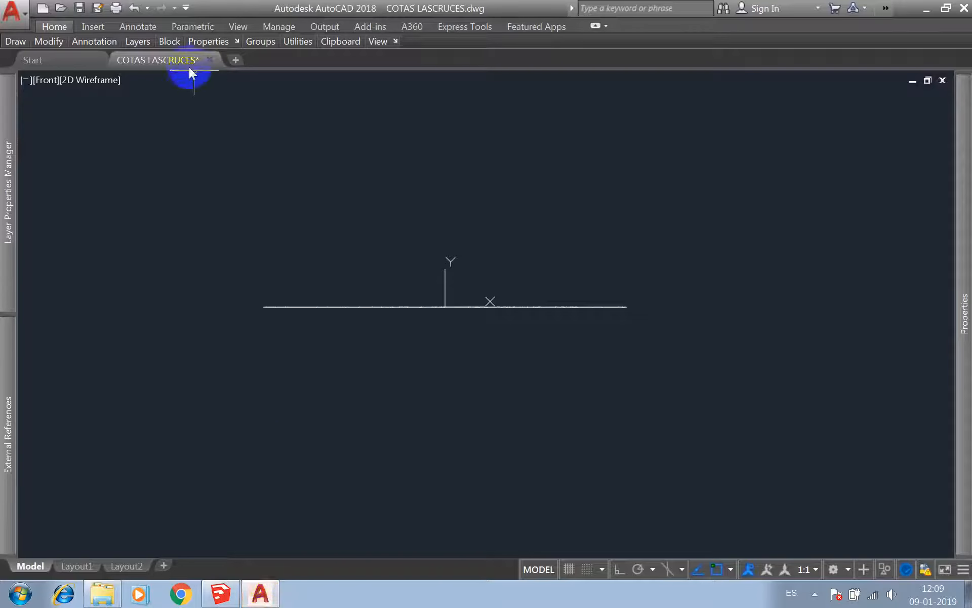
left_click(61, 8)
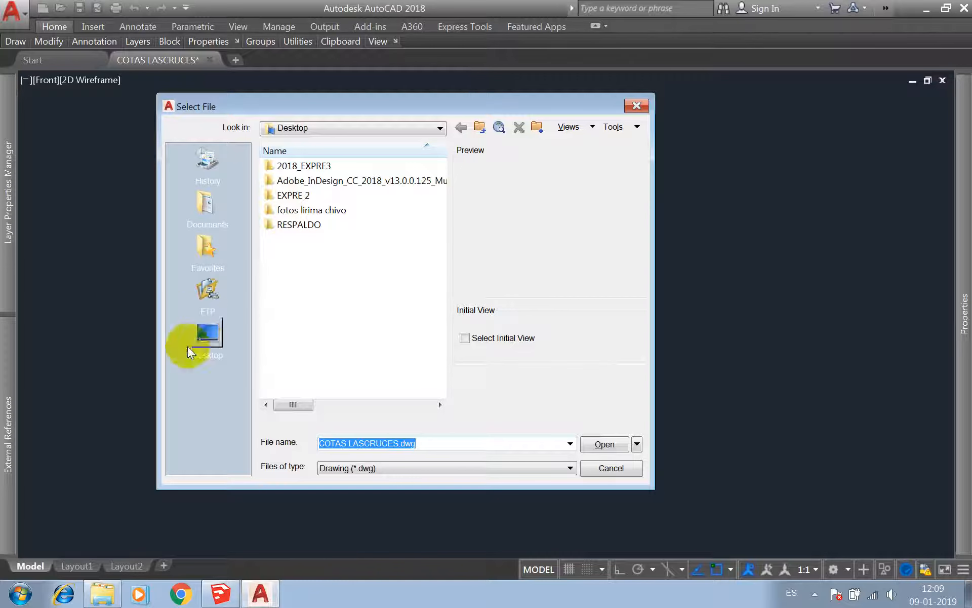
double_click(301, 195)
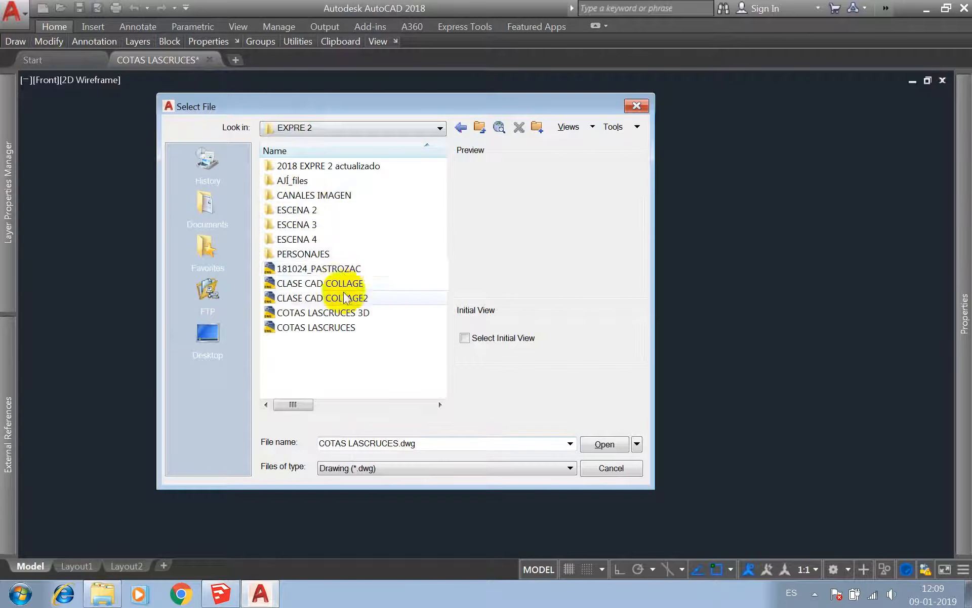
left_click(346, 313)
left_click(594, 445)
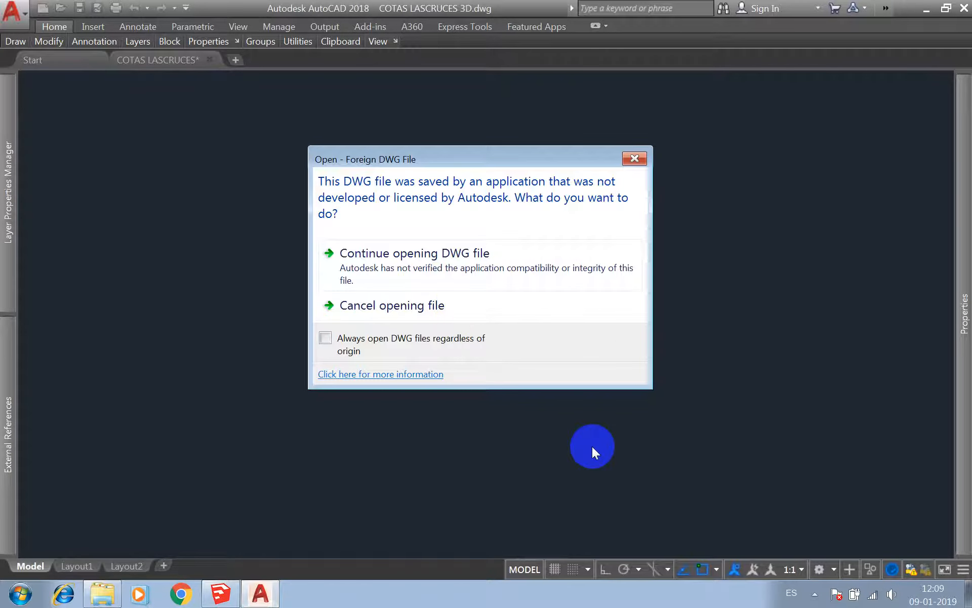
left_click(452, 263)
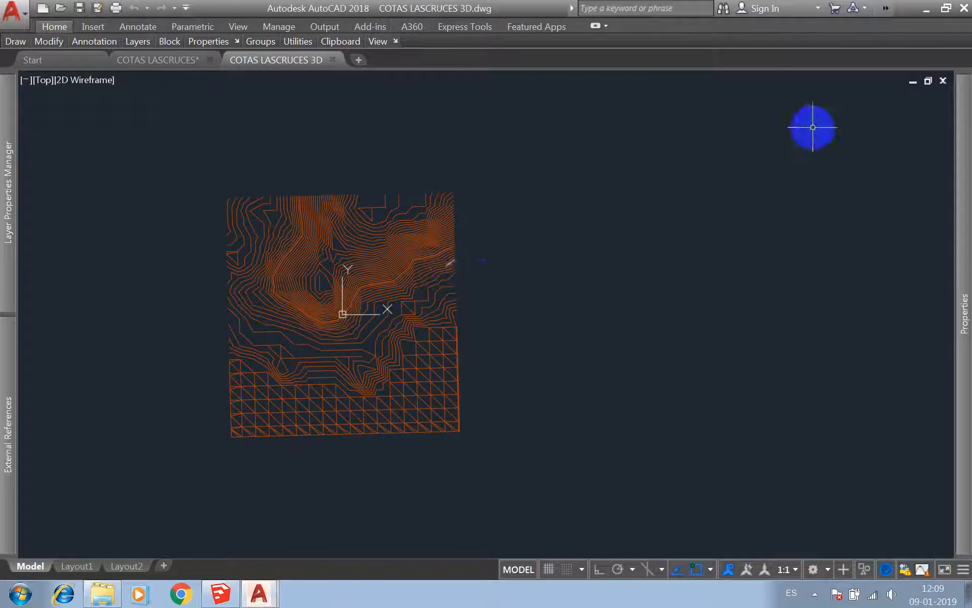
- Inspect the height levels of the contour lines in the Front view of the 3D drawing
left_click(43, 80)
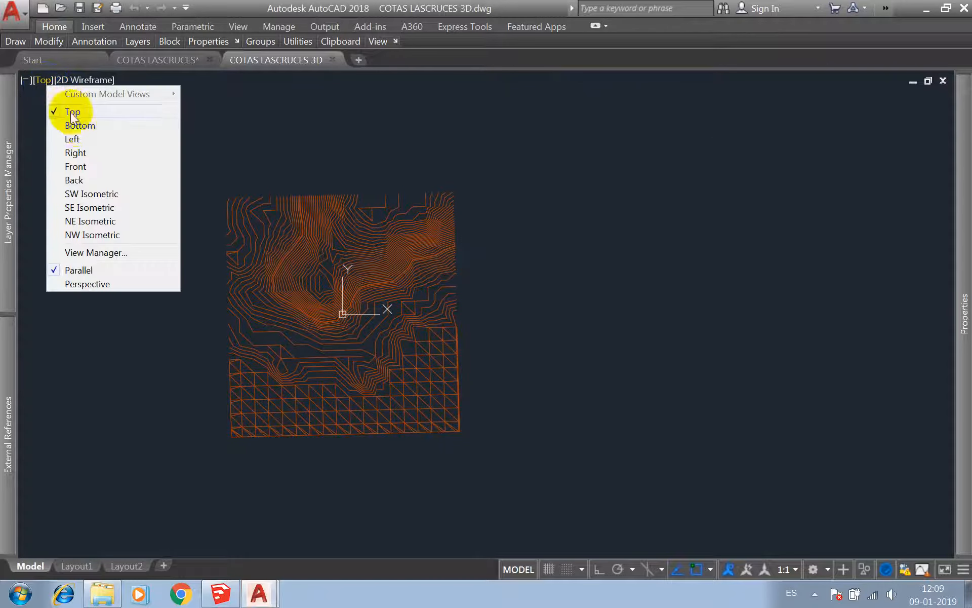
left_click(75, 166)
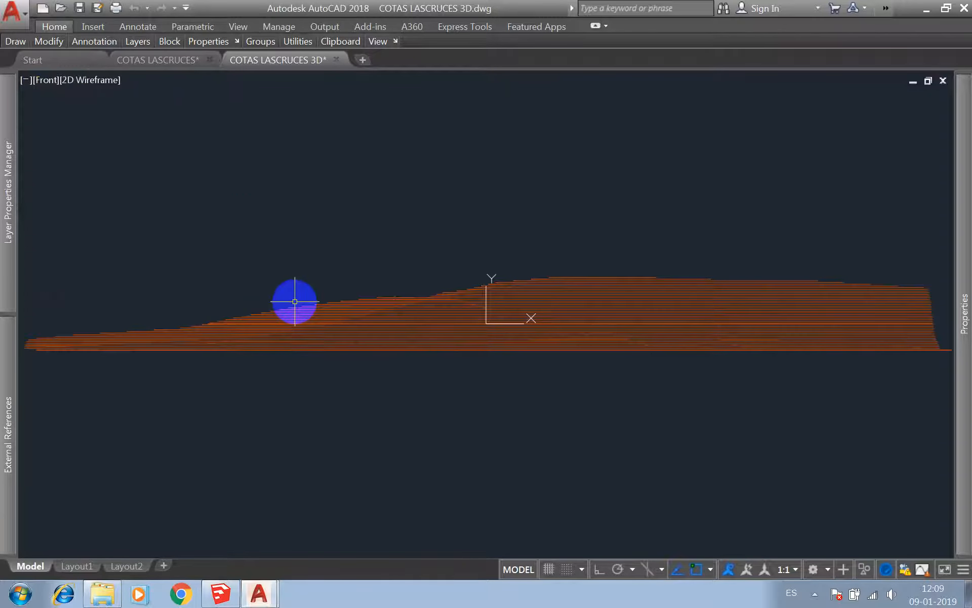
scroll(488, 347, "up", 4)
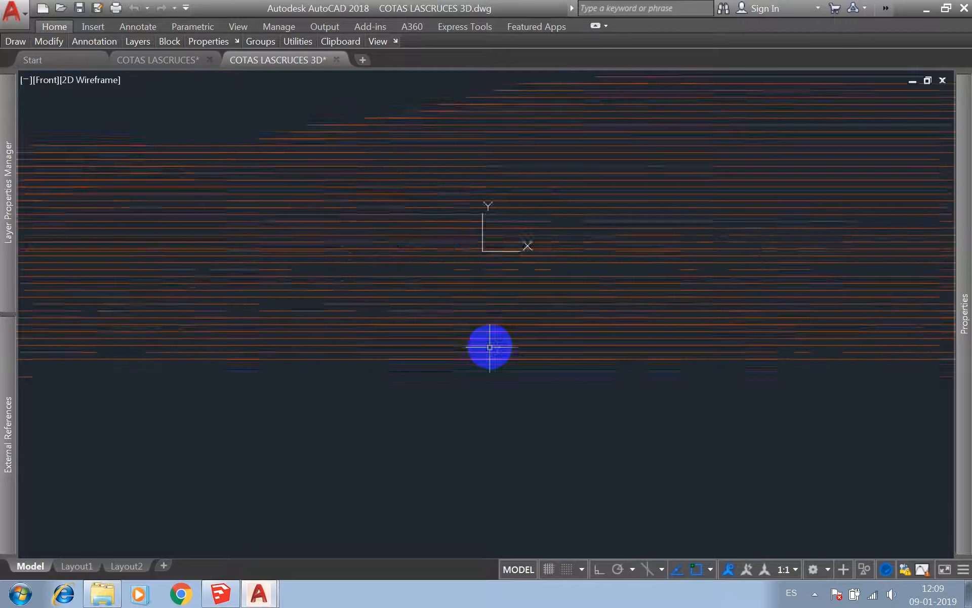
scroll(366, 117, "up", 8)
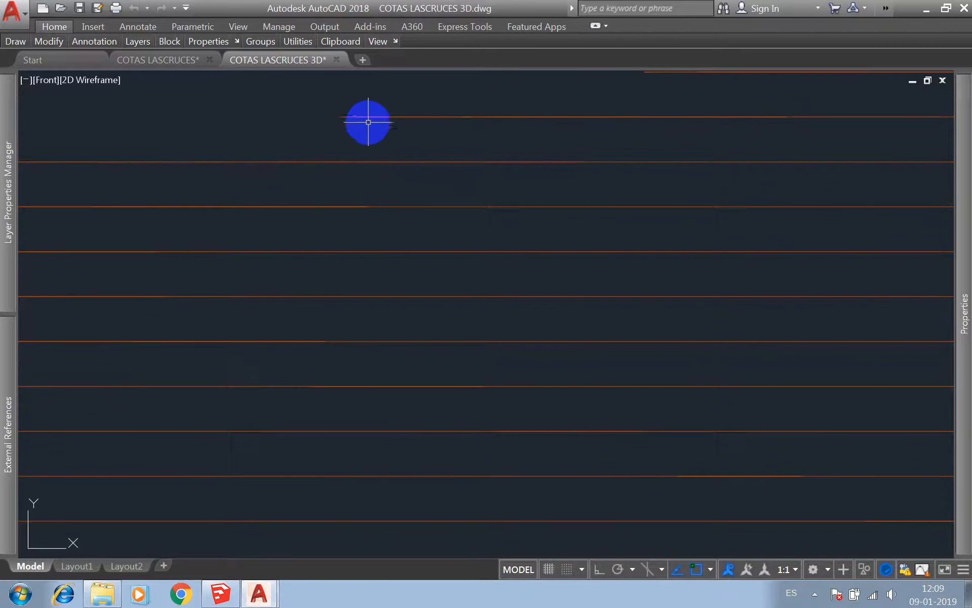
scroll(377, 124, "down", 8)
scroll(386, 129, "down", 6)
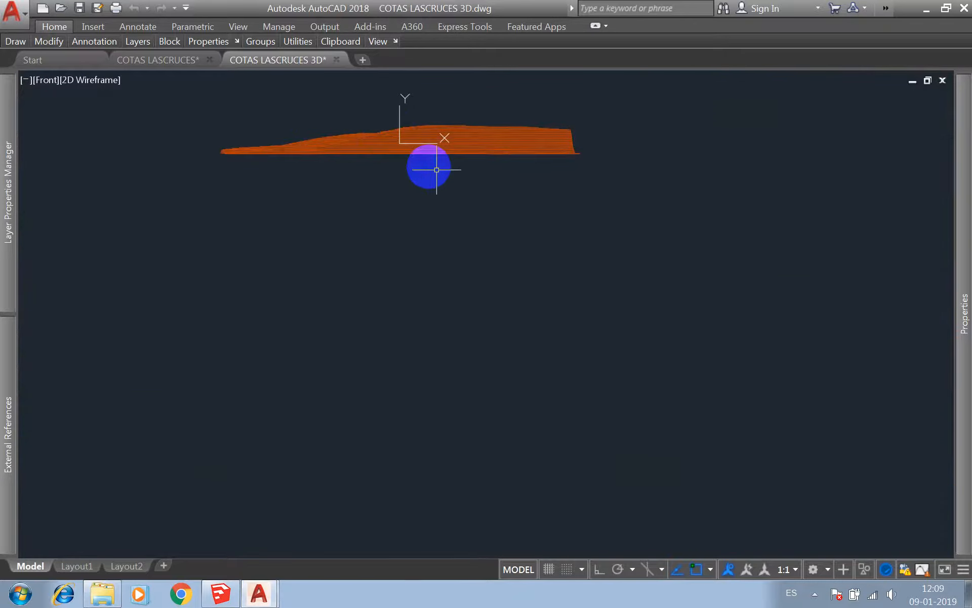
- Examine the 3D terrain contours and their individual line segments in the SW Isometric view
left_click(43, 81)
left_click(82, 194)
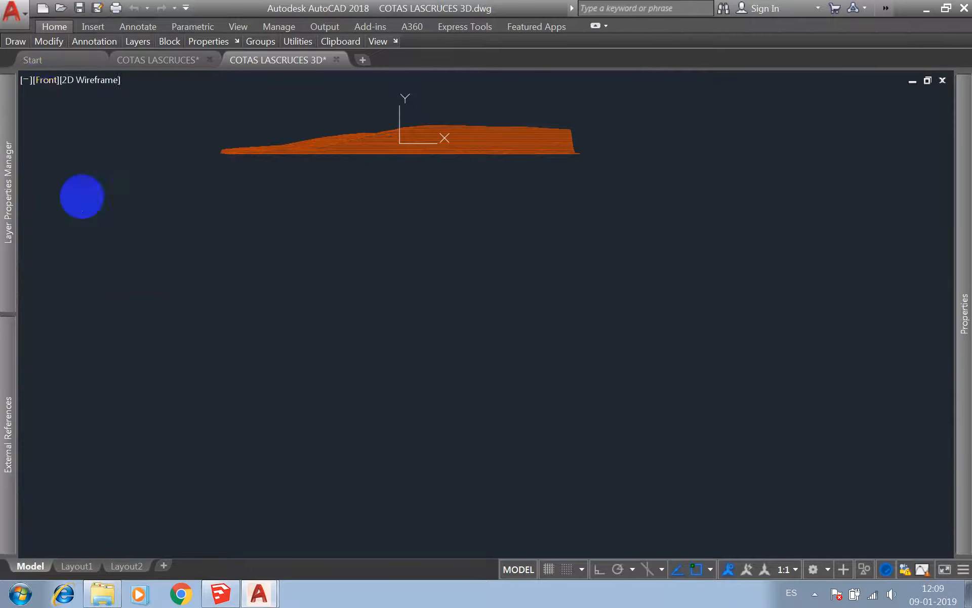
scroll(521, 362, "up", 5)
scroll(491, 200, "down", 10)
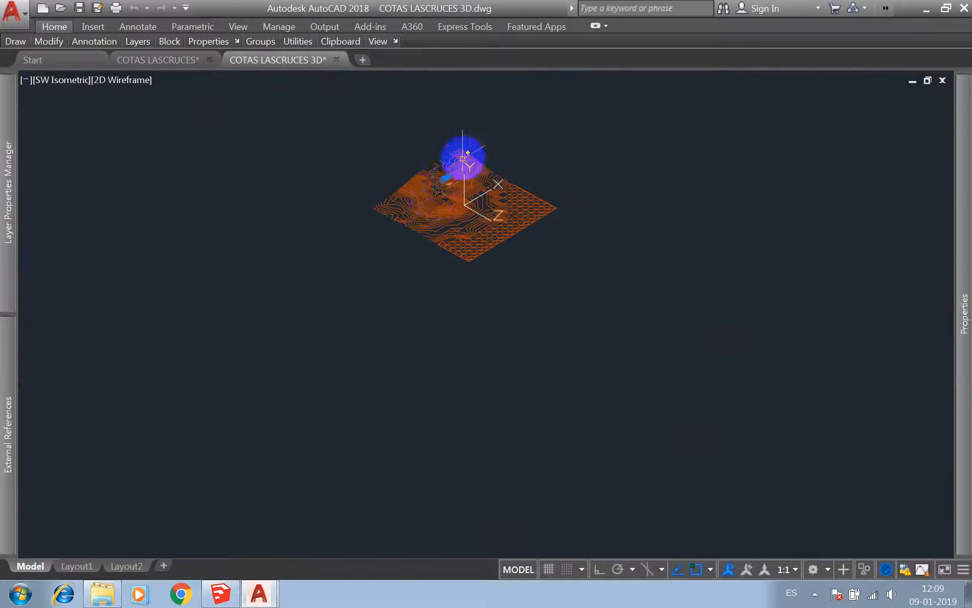
scroll(486, 147, "up", 6)
scroll(446, 237, "down", 8)
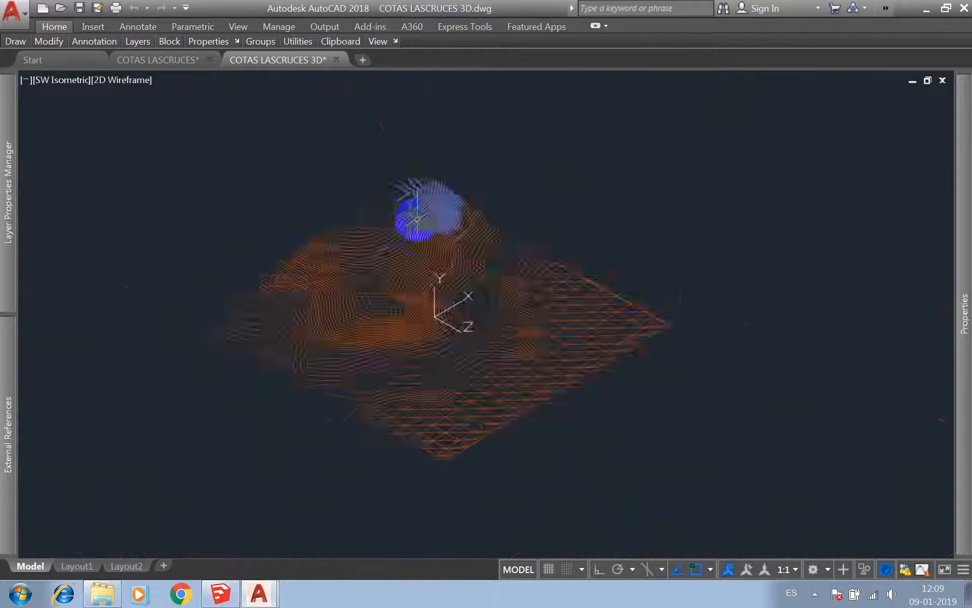
scroll(436, 221, "up", 8)
scroll(551, 234, "down", 8)
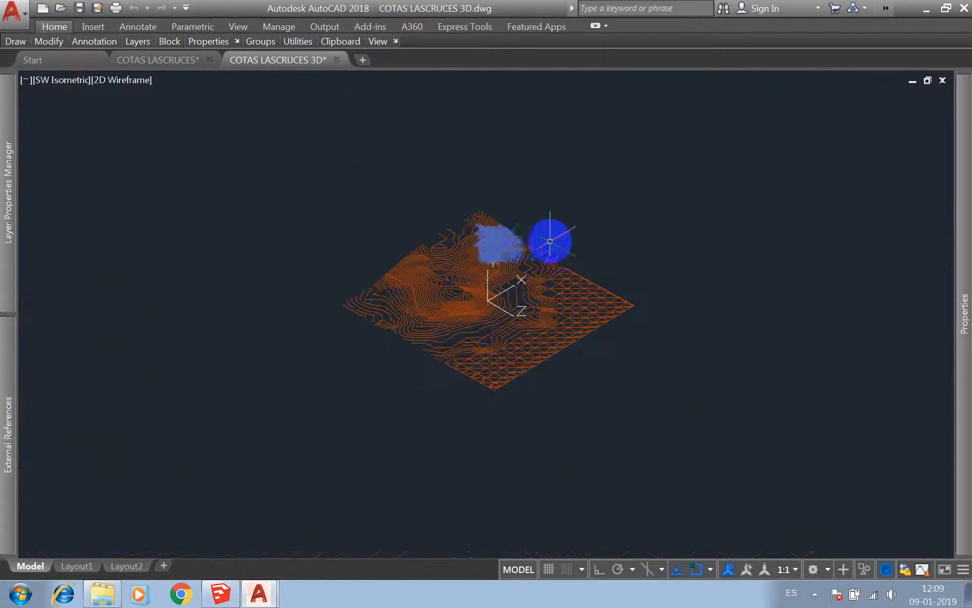
scroll(497, 204, "up", 8)
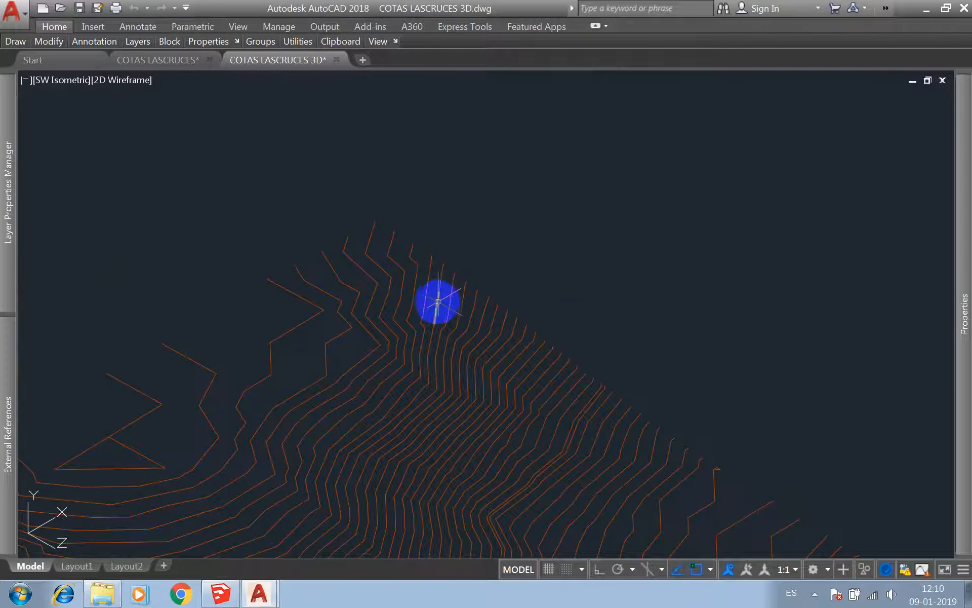
left_click(442, 284)
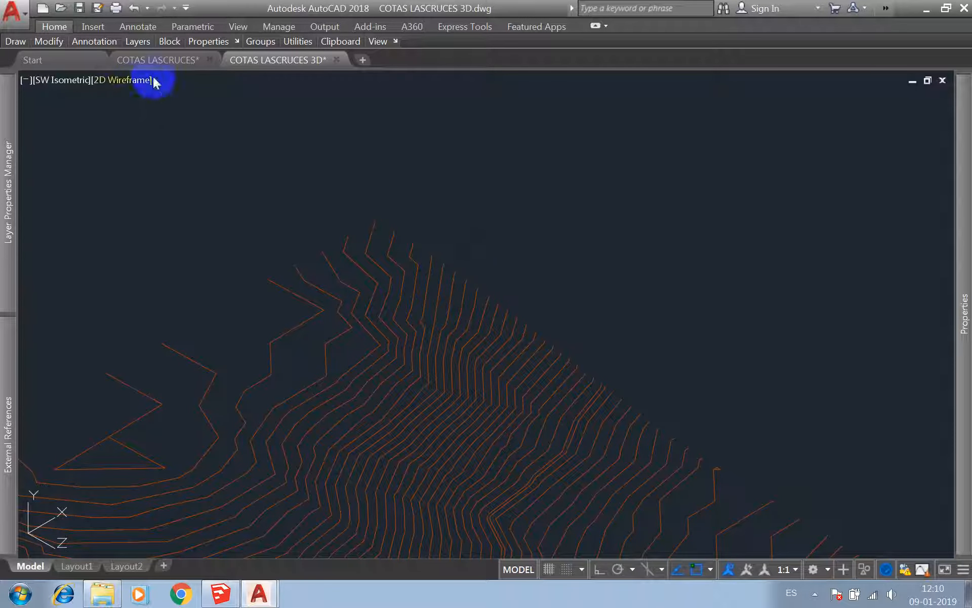
- Return to the COTAS LASCRUCES drawing and set its view to Top
left_click(162, 60)
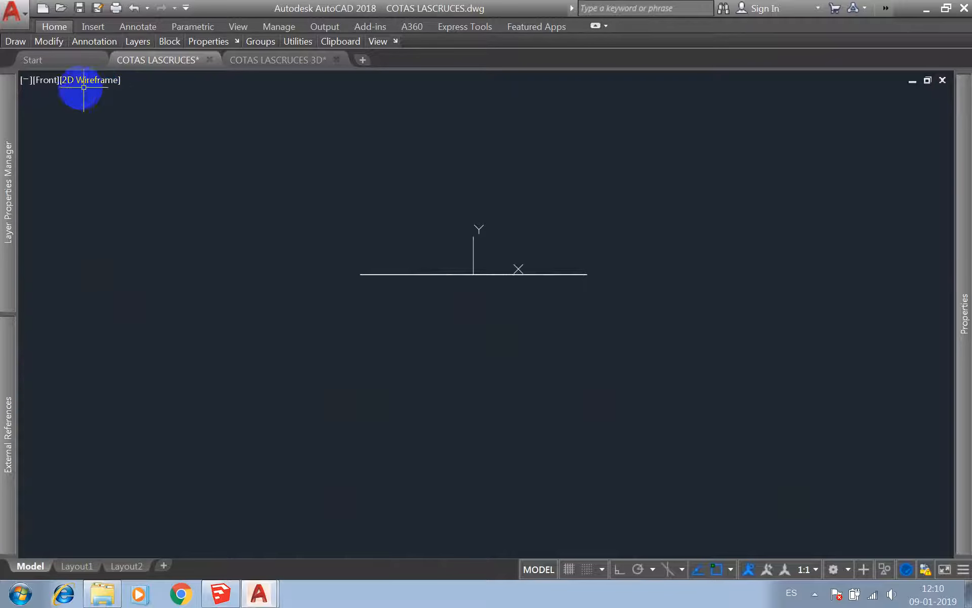
left_click(45, 80)
left_click(59, 111)
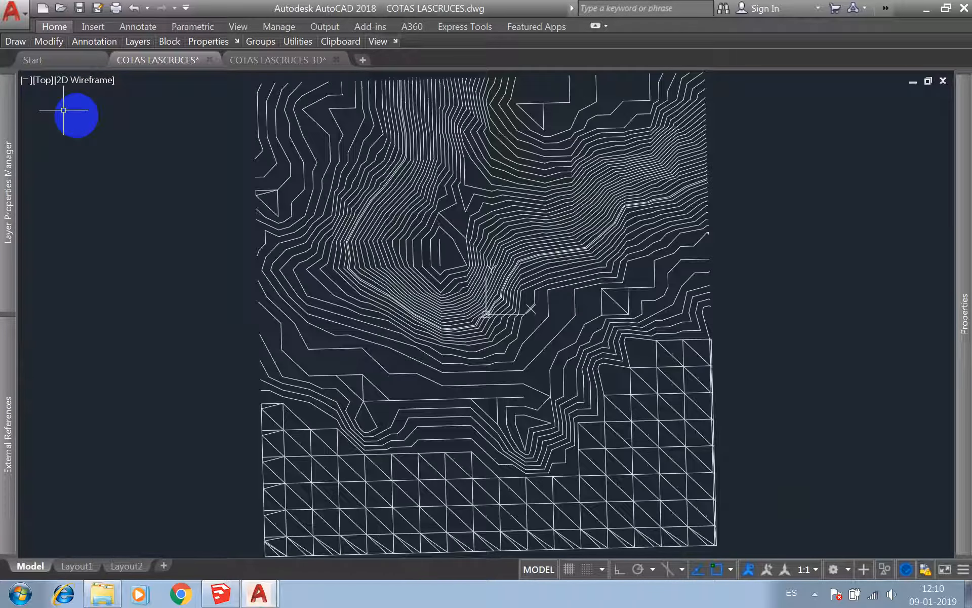
- Examine the flat contour lines and triangulated grid in plan, highlighting the whole drawing and clearing the selection
scroll(292, 293, "down", 8)
left_click(302, 286)
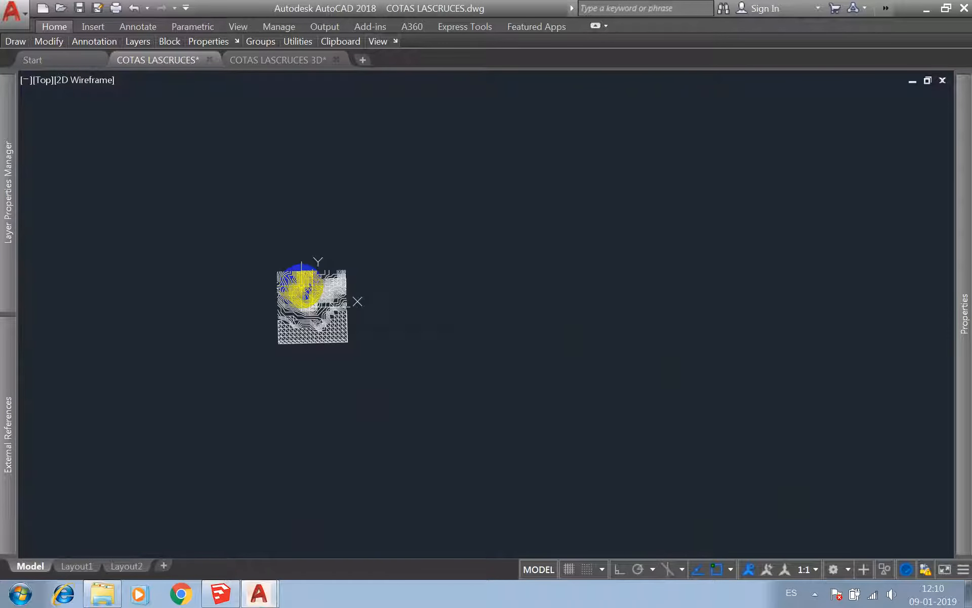
scroll(294, 283, "up", 6)
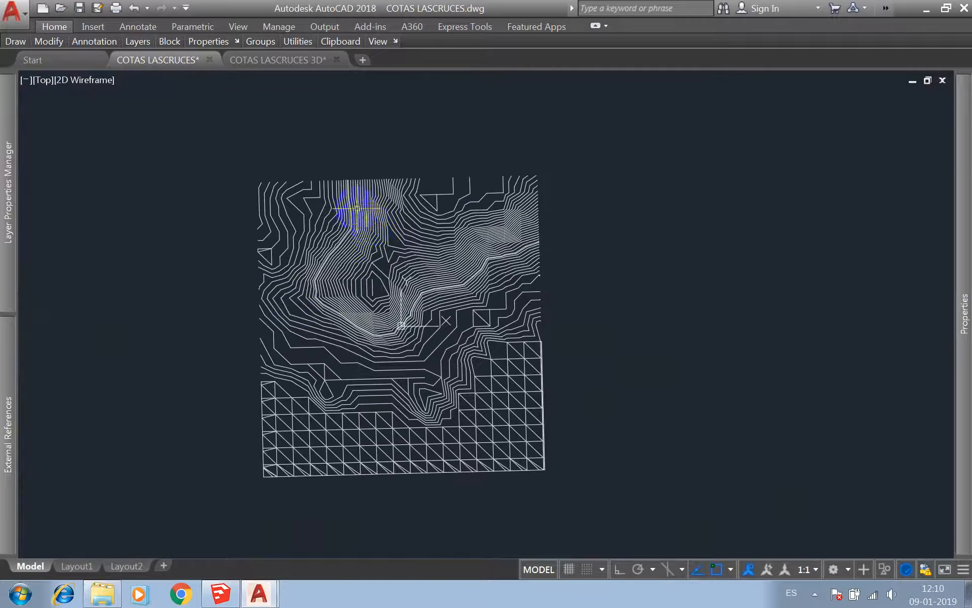
scroll(339, 242, "up", 6)
scroll(340, 242, "down", 8)
scroll(347, 271, "up", 4)
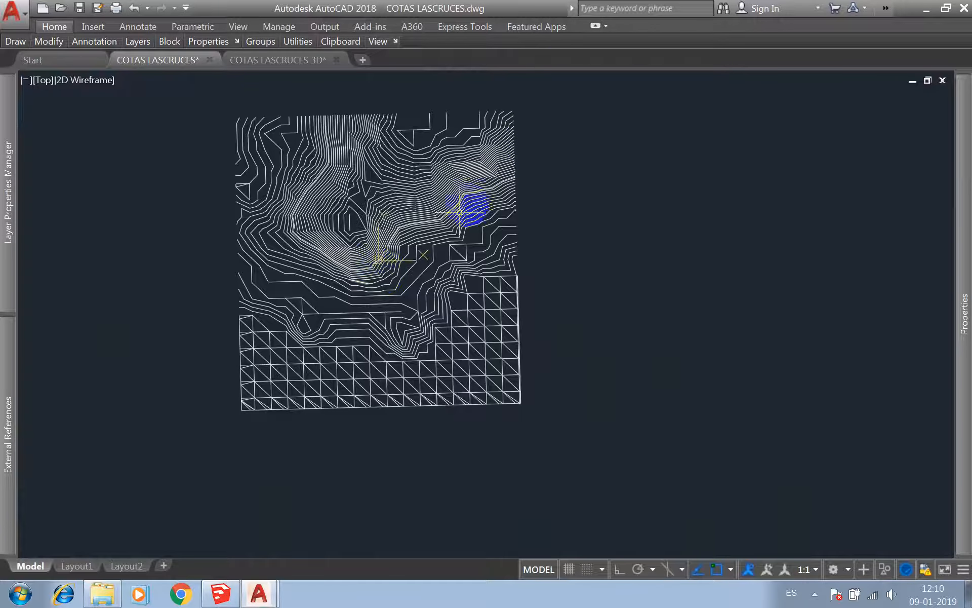
left_click(569, 92)
left_click(244, 403)
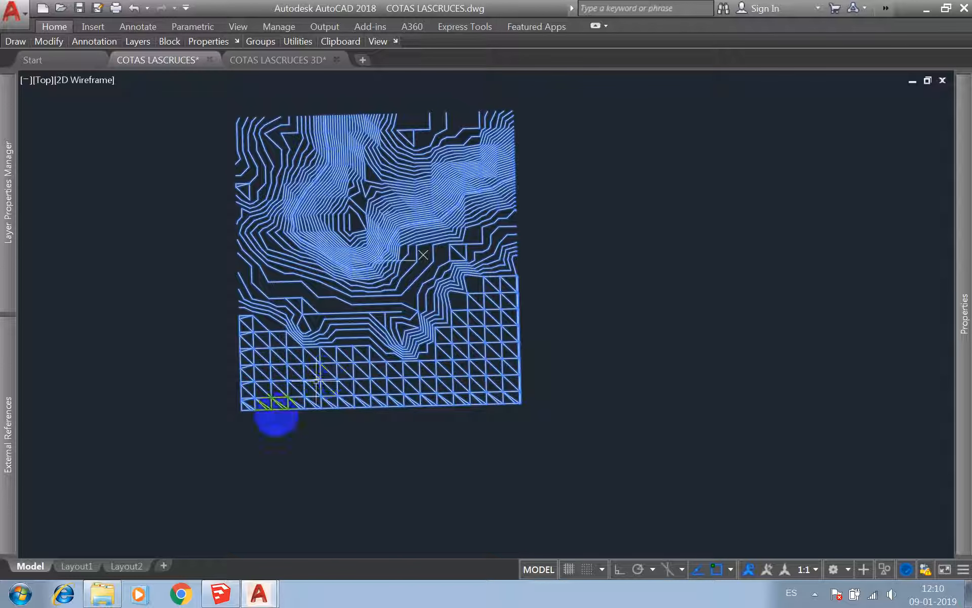
scroll(512, 316, "up", 6)
key("Escape")
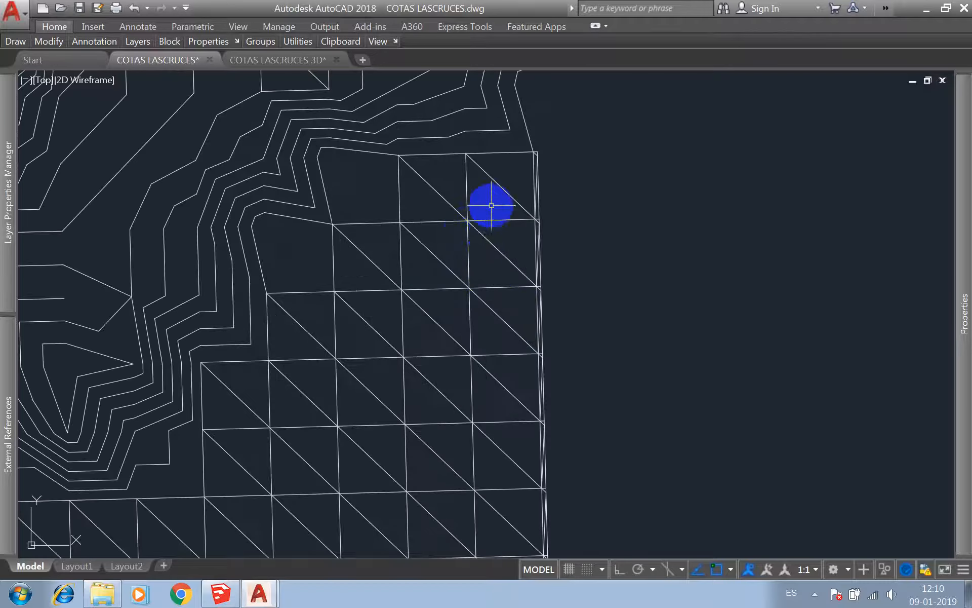
- Erase a block of triangulated grid lines in the upper part of the mesh near the terrain's right edge
left_click(545, 205)
left_click(374, 309)
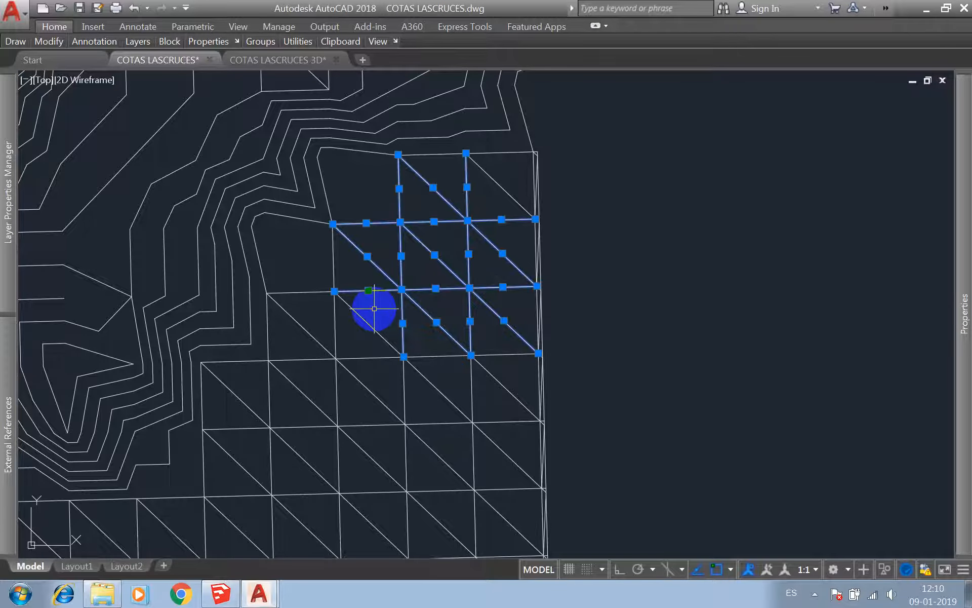
type("EE")
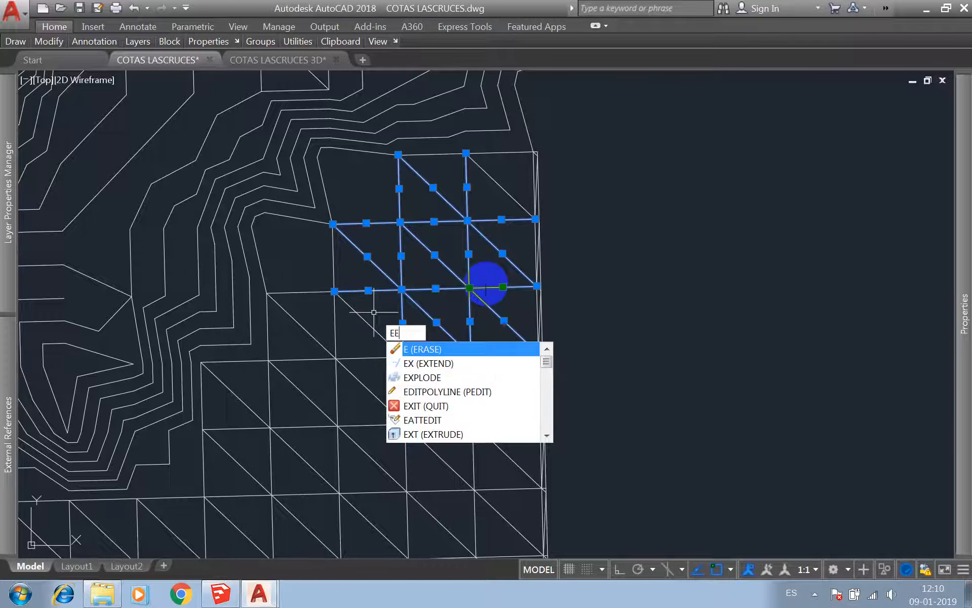
key("Return")
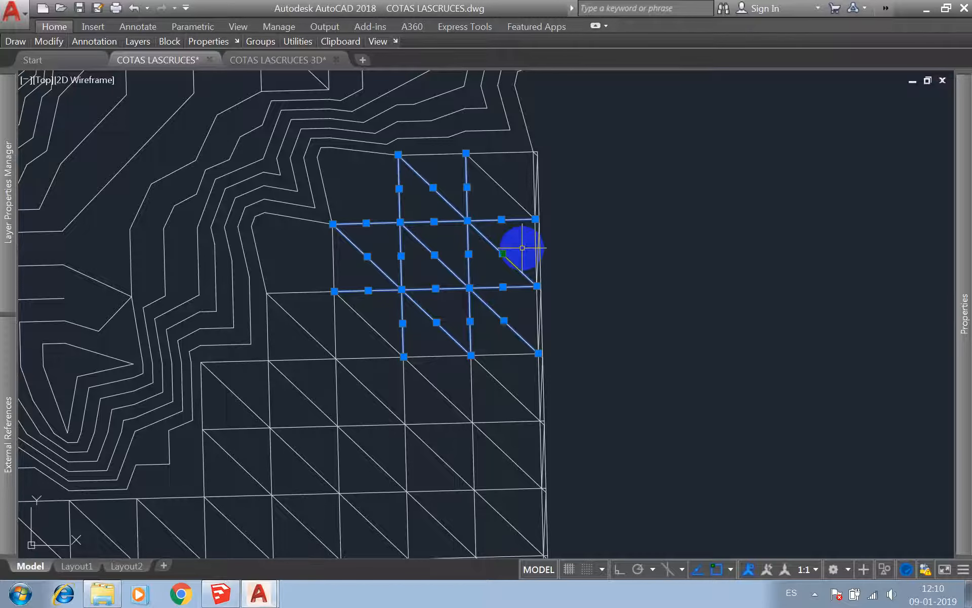
key("Delete")
left_click(506, 191)
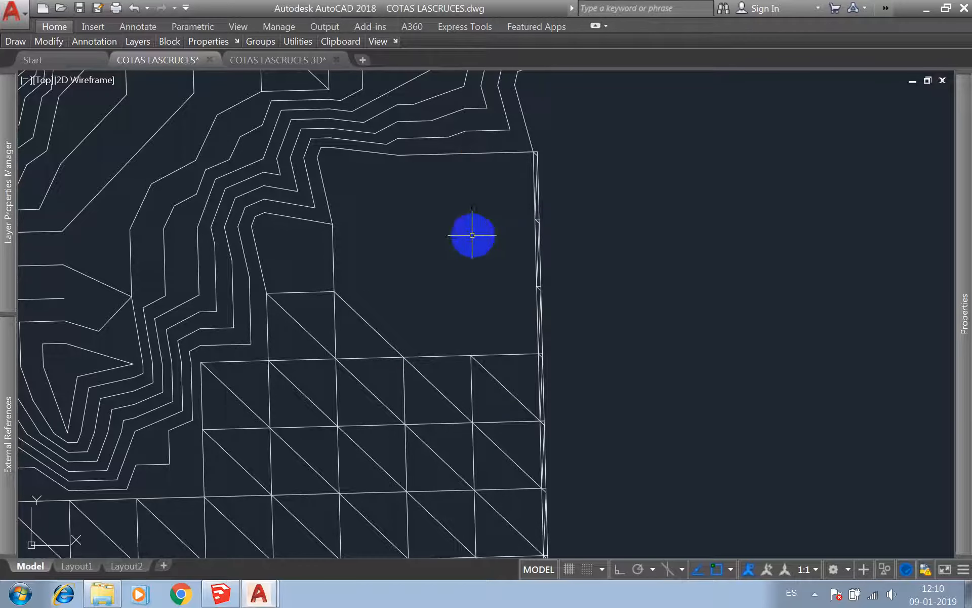
- Erase the next block of grid lines just below the cleared area and review the remaining contours in plan
scroll(601, 165, "down", 4)
scroll(566, 219, "up", 2)
left_click(636, 131)
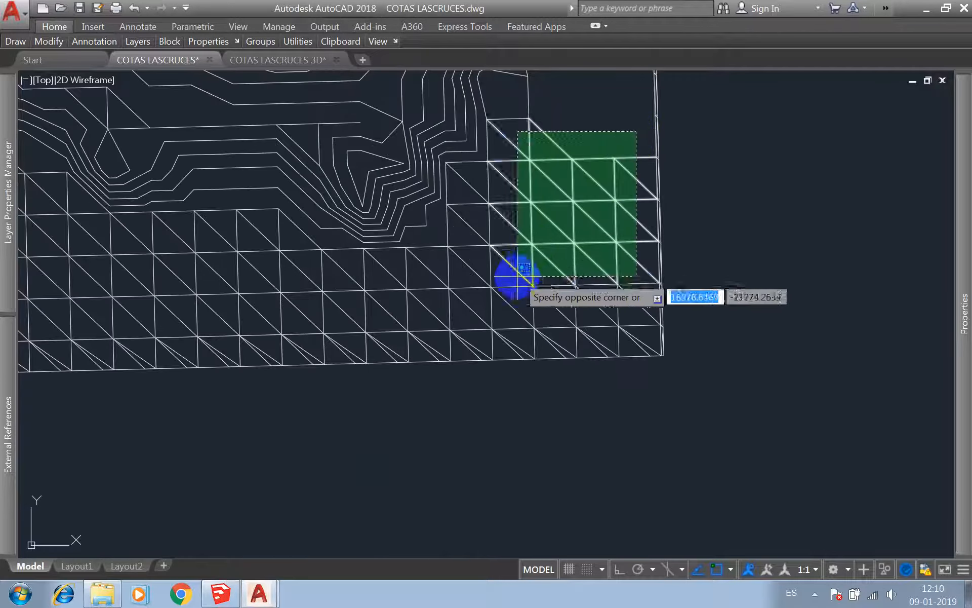
left_click(517, 277)
key("Delete")
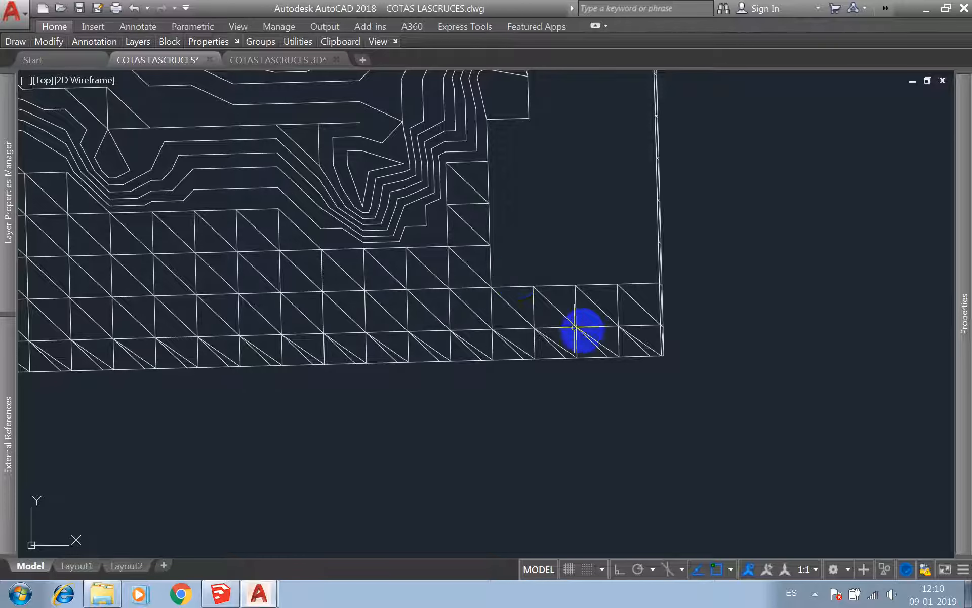
scroll(560, 279, "down", 3)
scroll(473, 178, "up", 6)
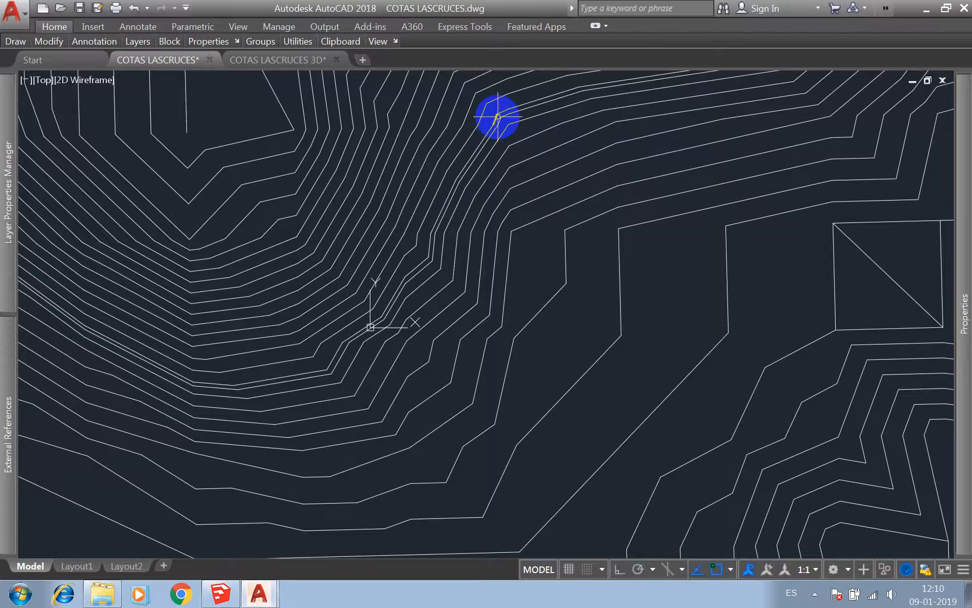
scroll(436, 255, "down", 4)
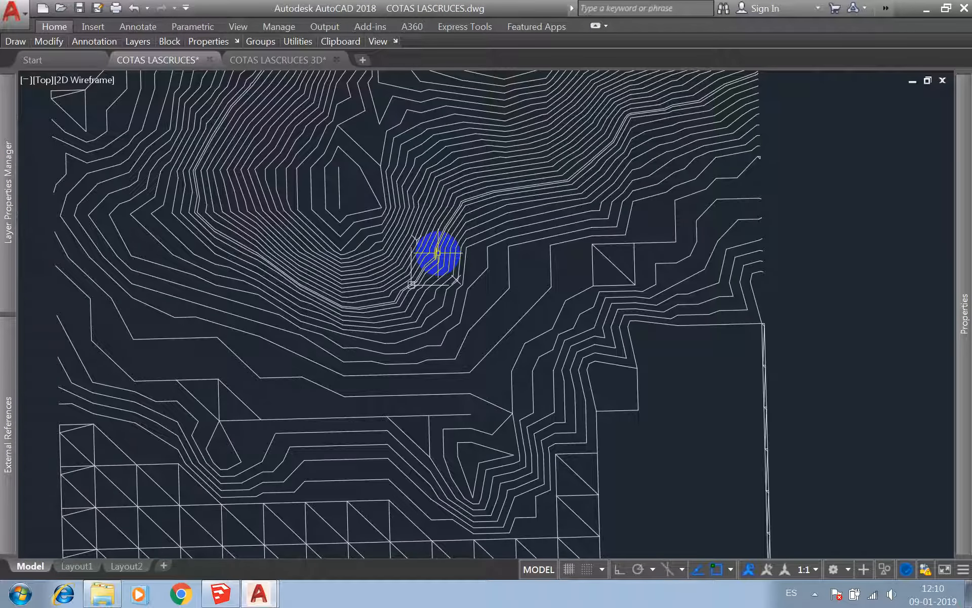
scroll(347, 343, "down", 5)
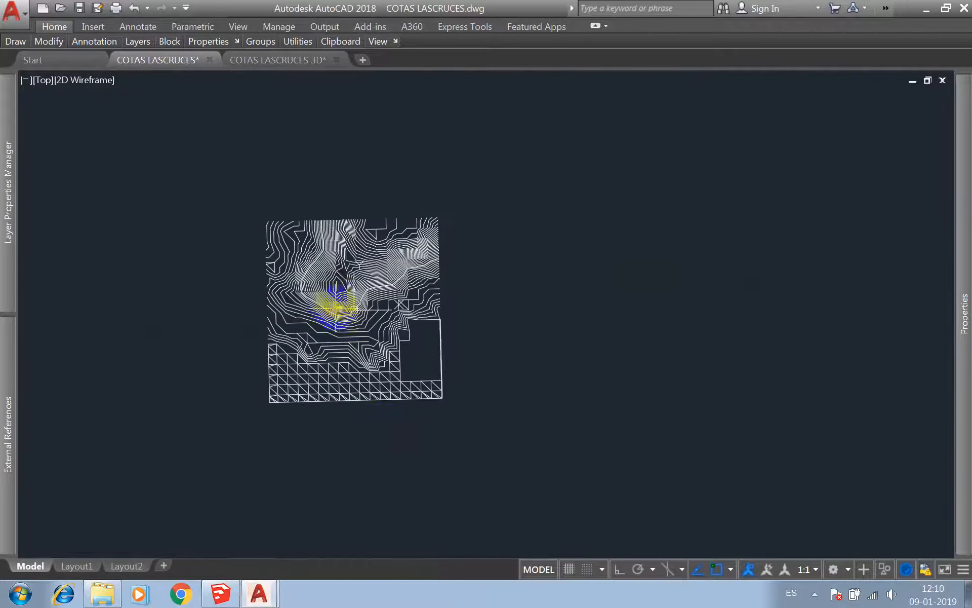
scroll(354, 451, "up", 3)
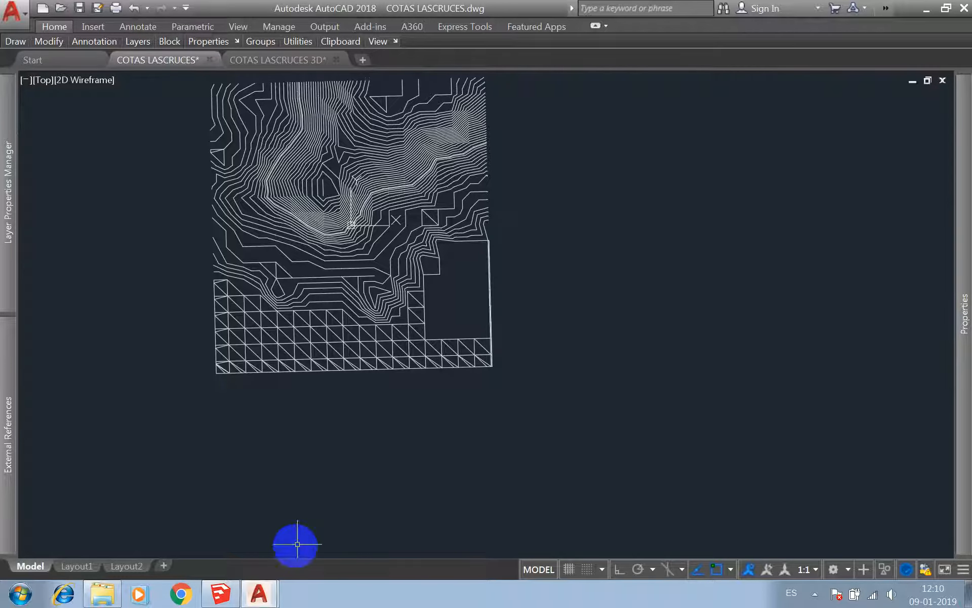
- Switch to SketchUp, make Layer0 current, hide the COTAS layer and show Location Terrain for a 3D view
left_click(219, 595)
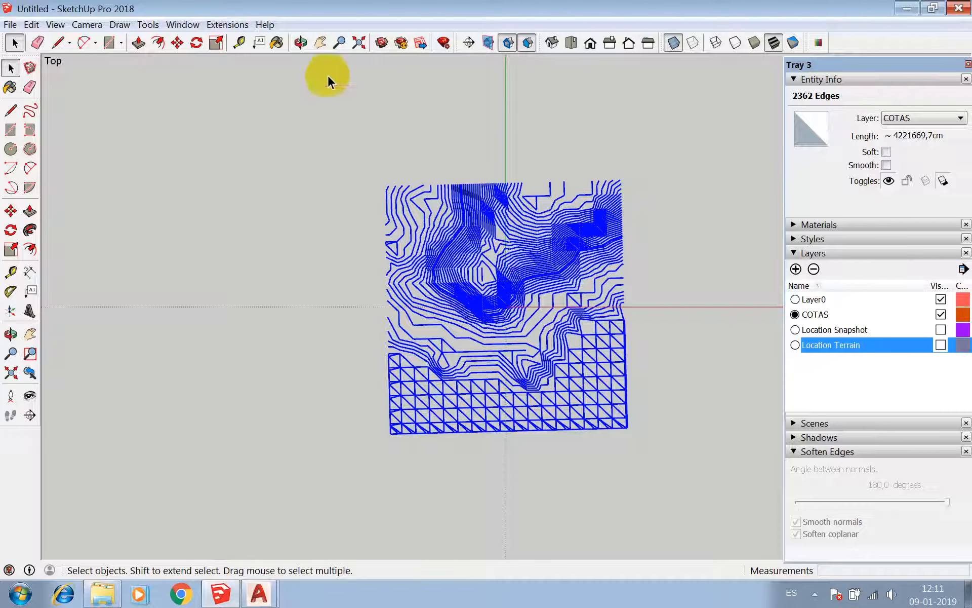
left_click(300, 42)
left_click_drag(430, 126, 511, 168)
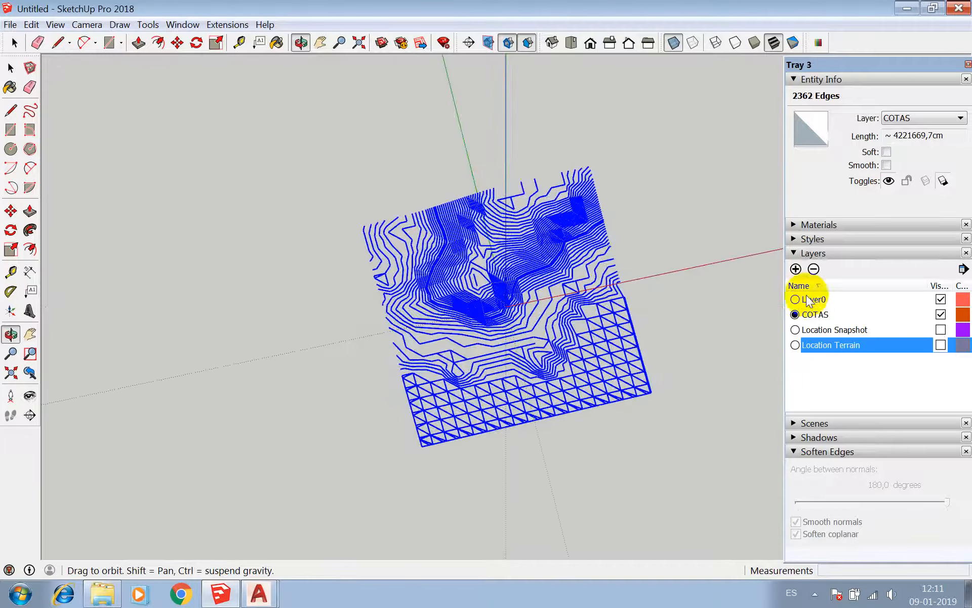
left_click(809, 300)
left_click(940, 314)
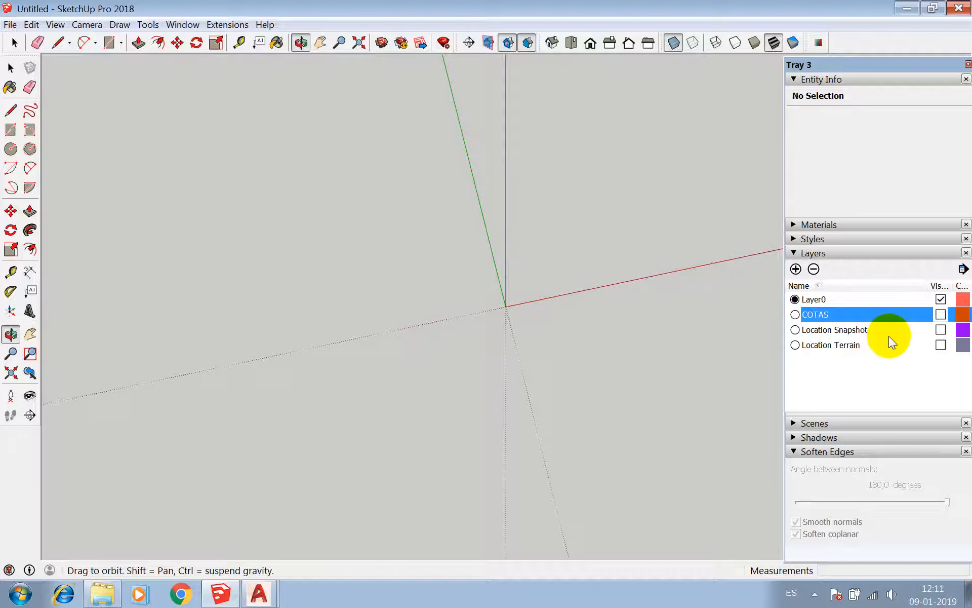
left_click(942, 345)
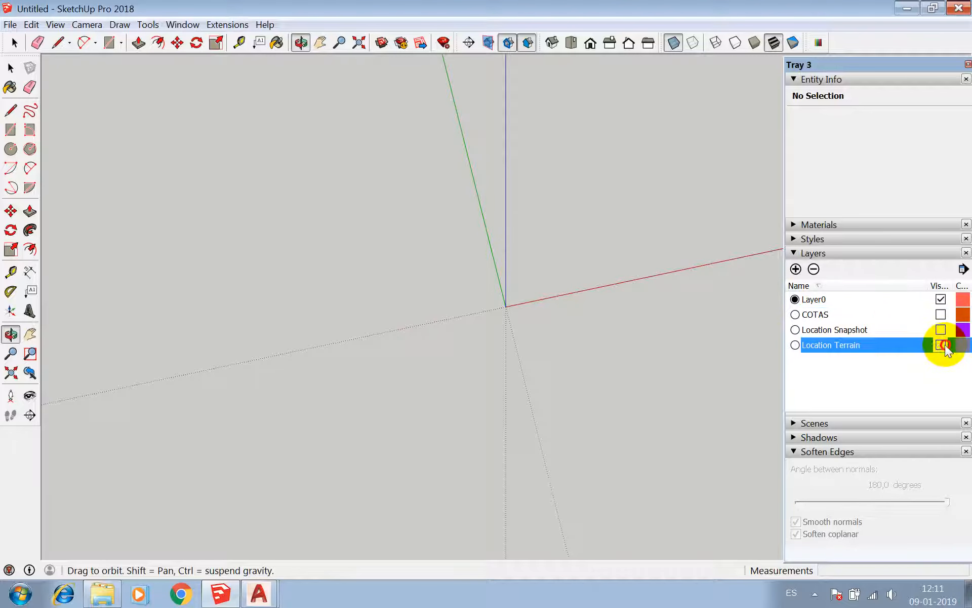
left_click_drag(536, 271, 462, 76)
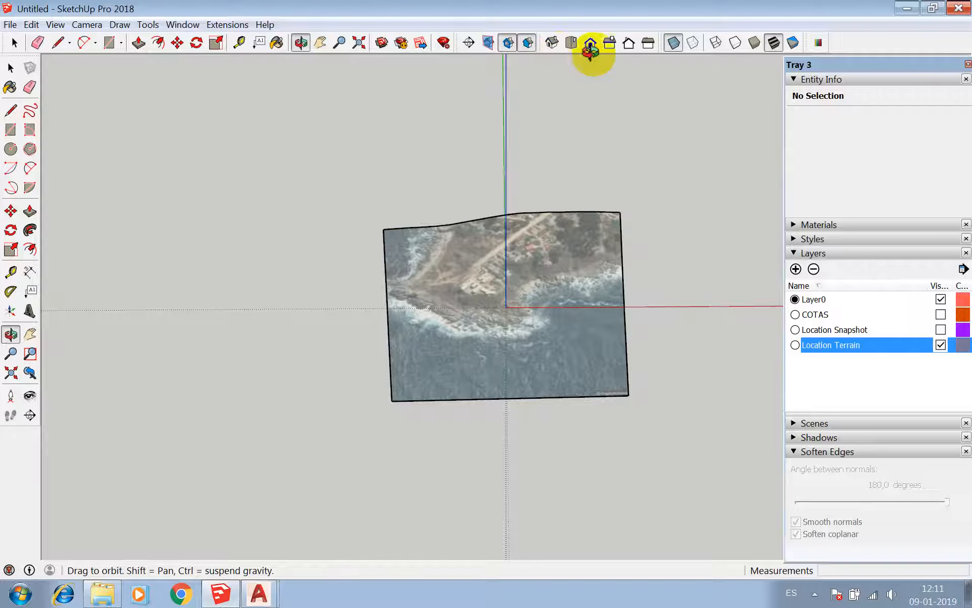
left_click_drag(636, 70, 345, 266)
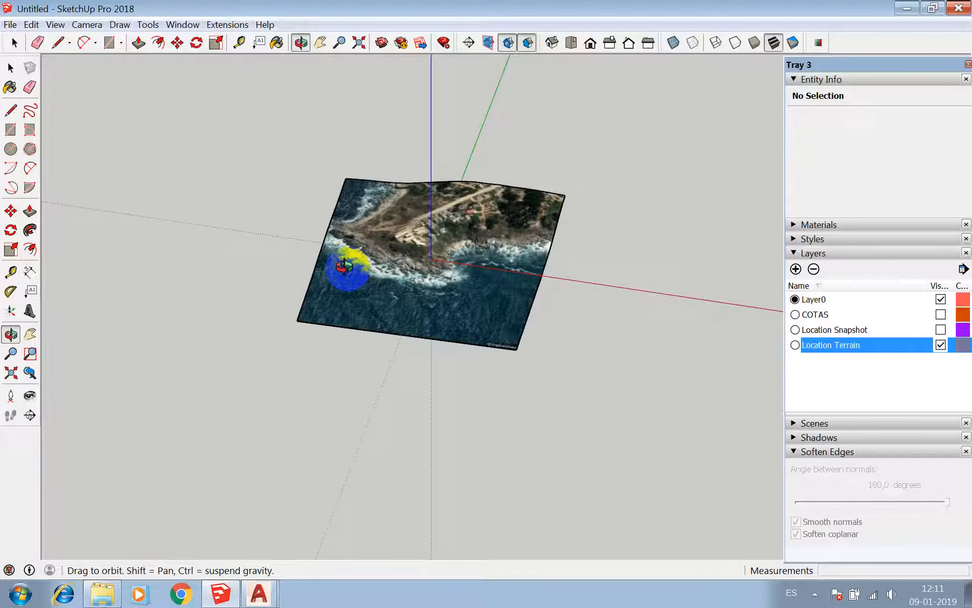
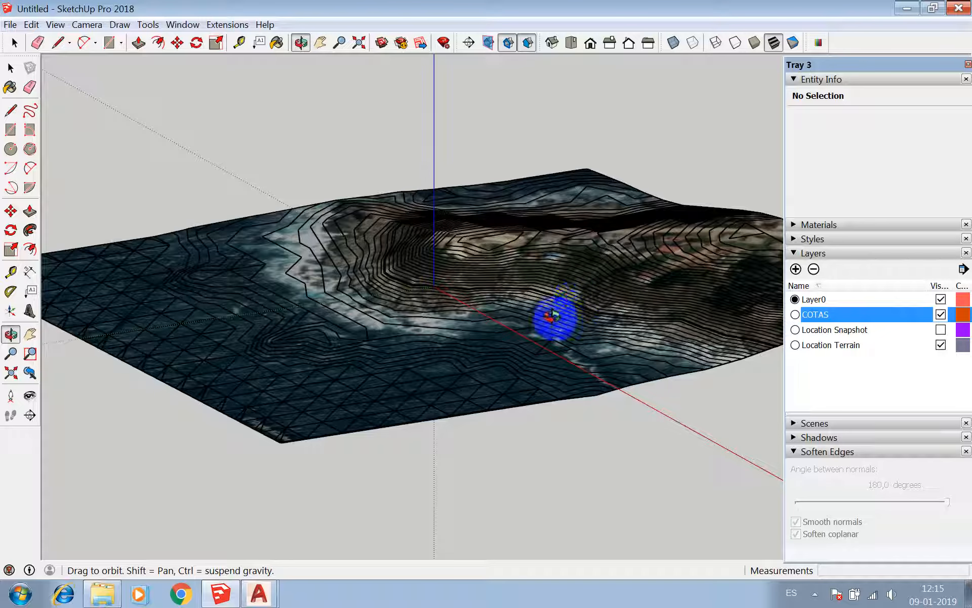
- Hide the COTAS layer, then add a layer named VOLUMEN and make it current
left_click_drag(548, 298, 582, 324)
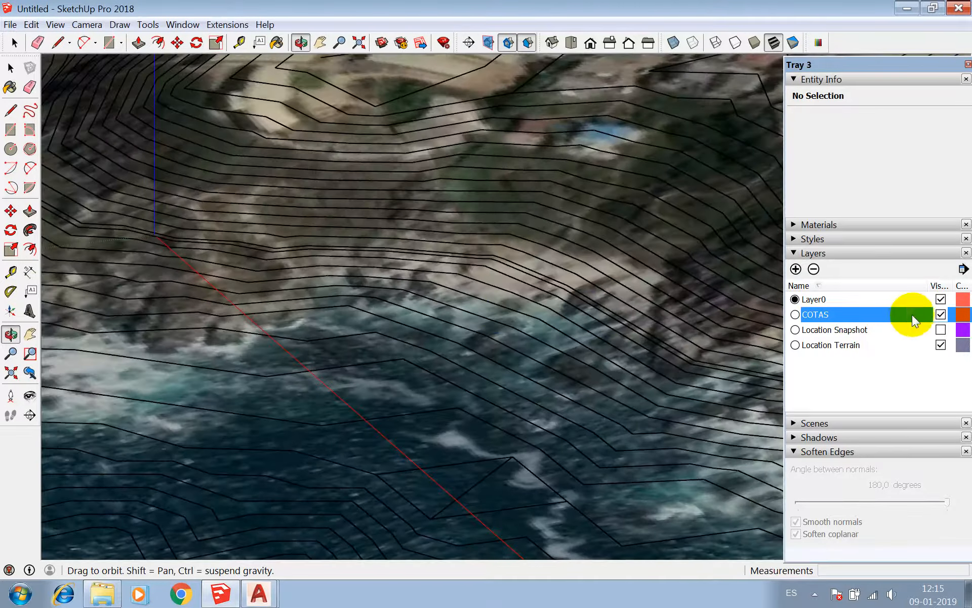
left_click(940, 315)
left_click(796, 269)
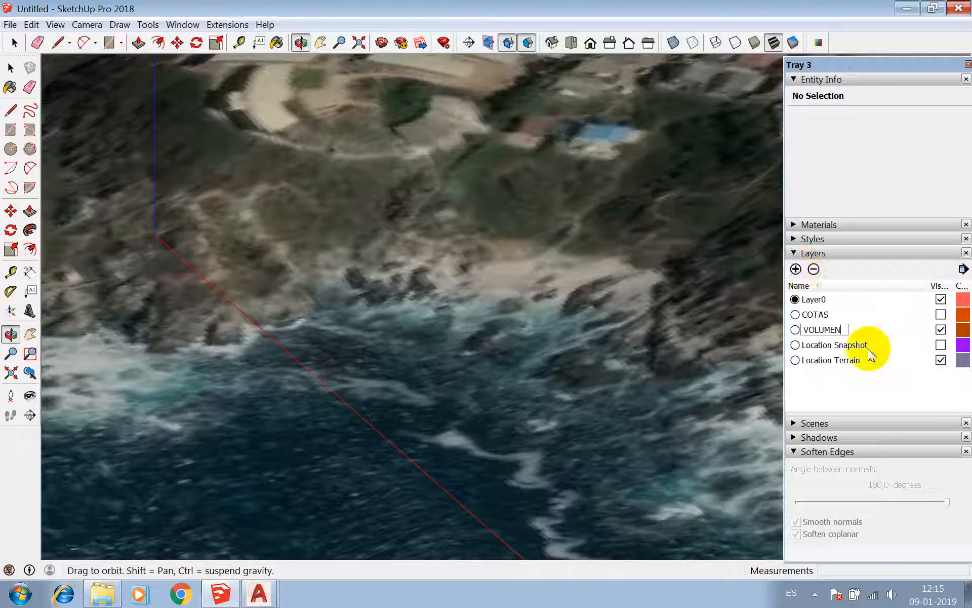
key("Return")
left_click(796, 360)
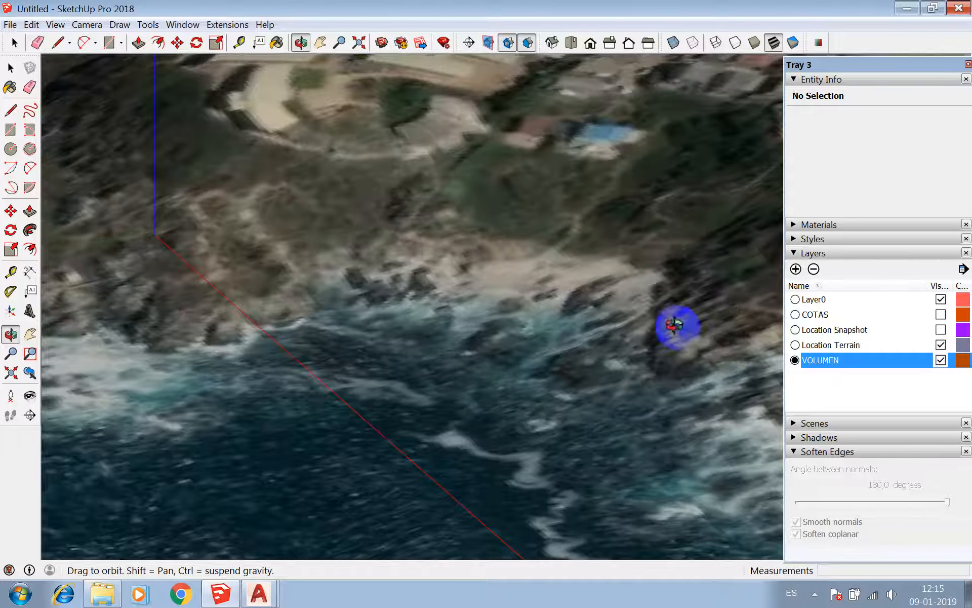
- In the Top view, draw a square about 800 by 800 cm just outside the terrain's right edge
left_click_drag(517, 256, 591, 334)
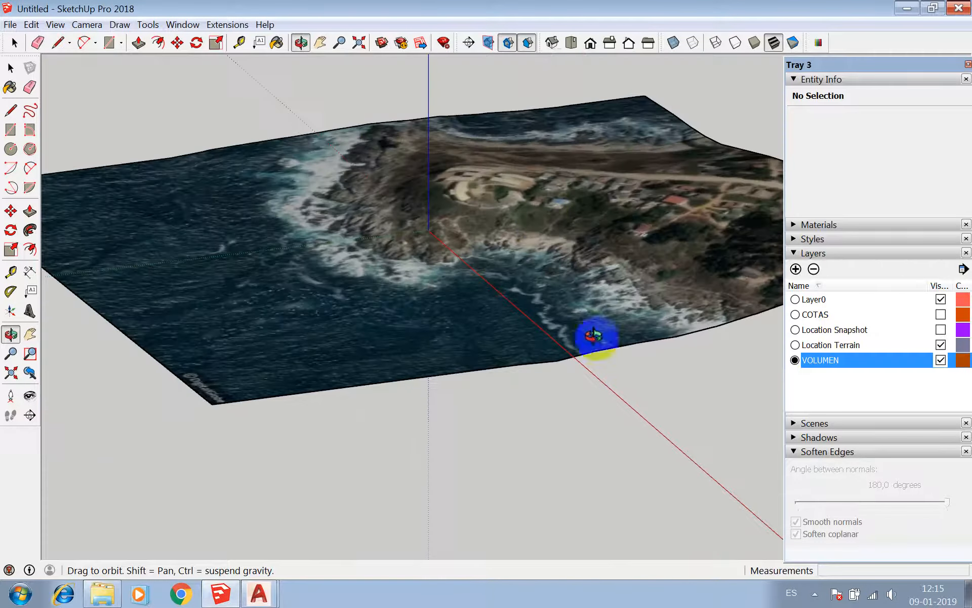
left_click(569, 45)
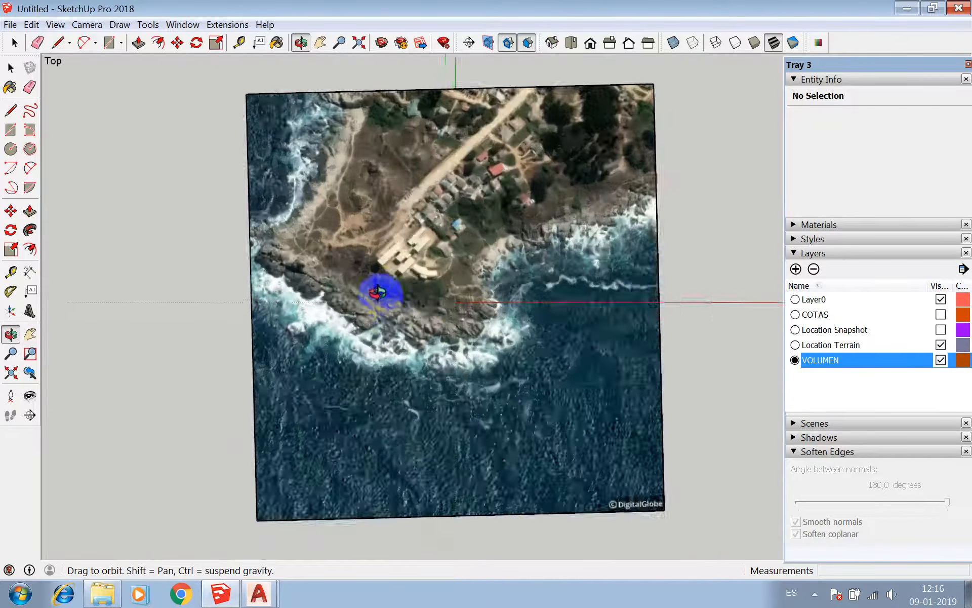
key("r")
left_click(619, 276)
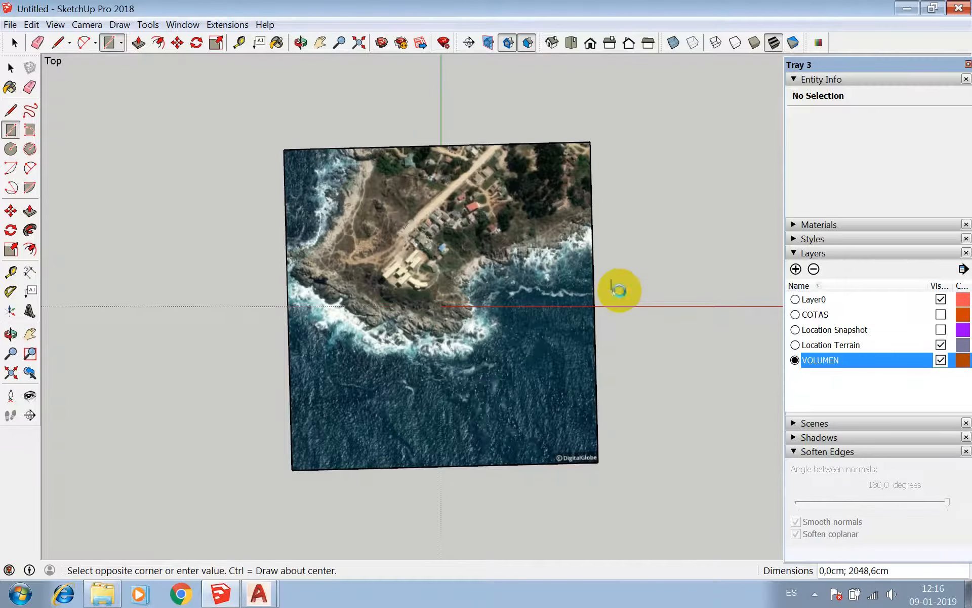
scroll(616, 288, "up", 3)
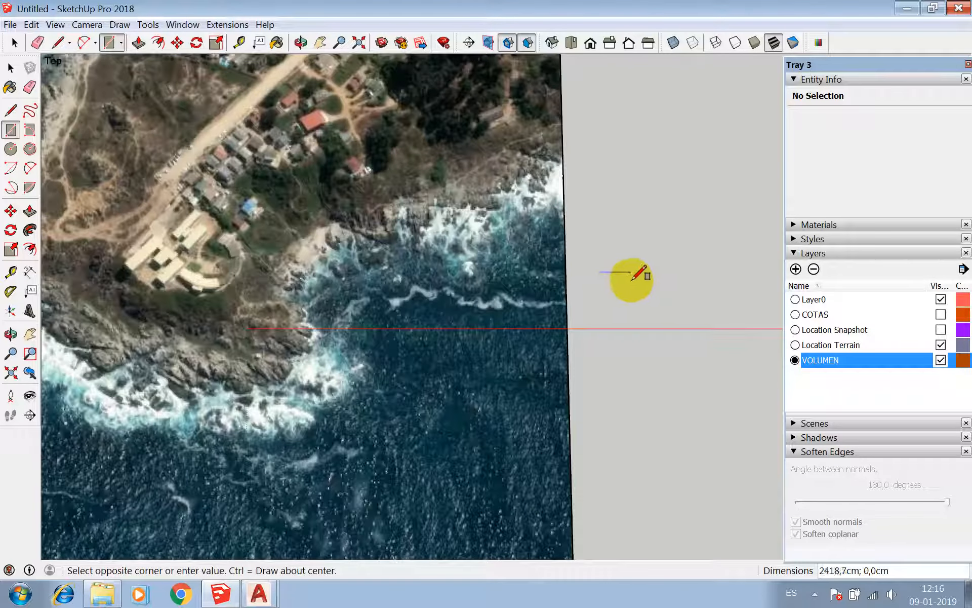
left_click(613, 281)
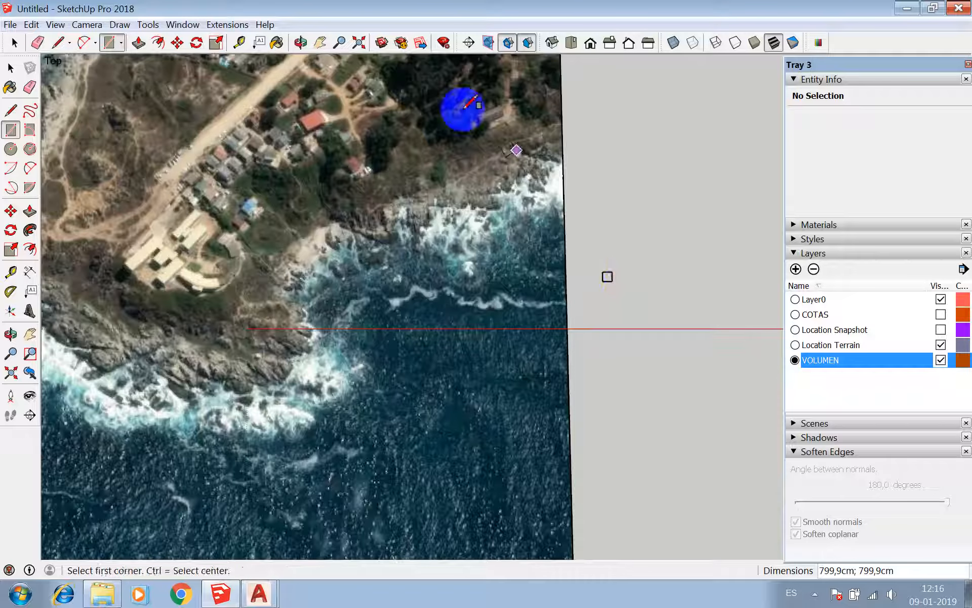
- Extrude the small square beside the terrain upward into a low box with Push/Pull
left_click(300, 42)
left_click_drag(517, 258, 608, 285)
scroll(568, 264, "up", 5)
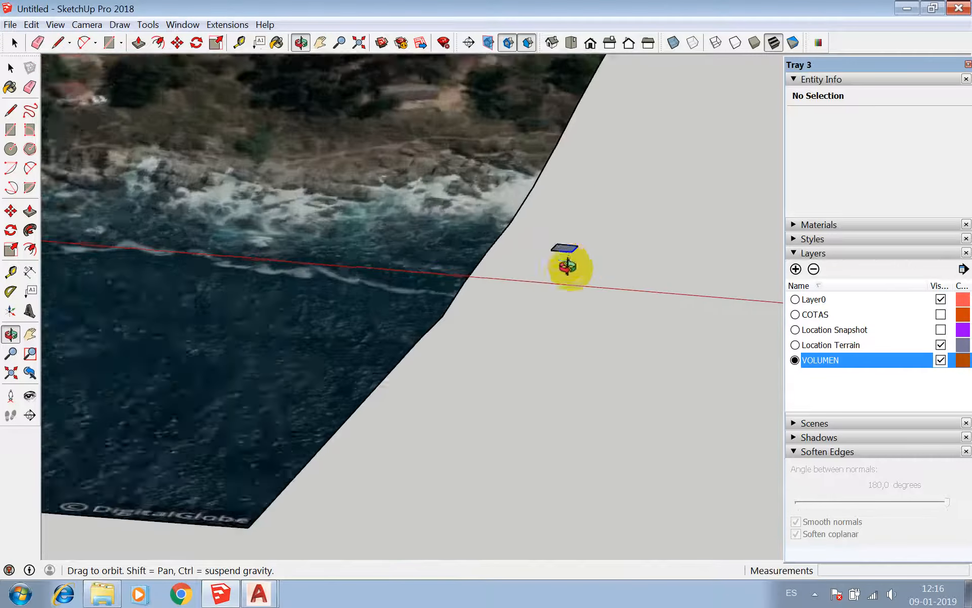
key("p")
left_click_drag(561, 242, 561, 229)
- Select the whole low box beside the terrain and make it a component, keeping the default component settings
key("space")
triple_click(561, 229)
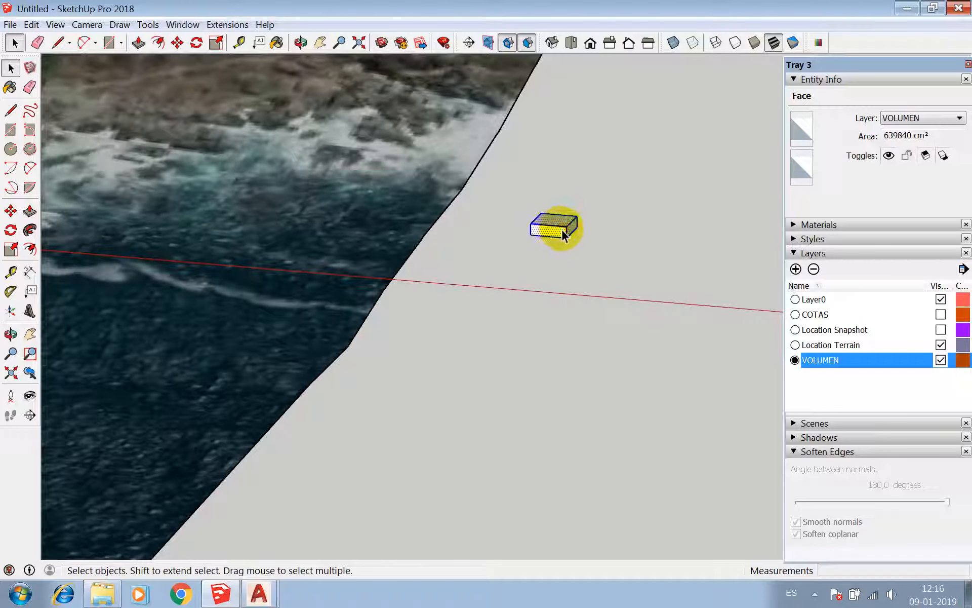
right_click(561, 229)
left_click(614, 322)
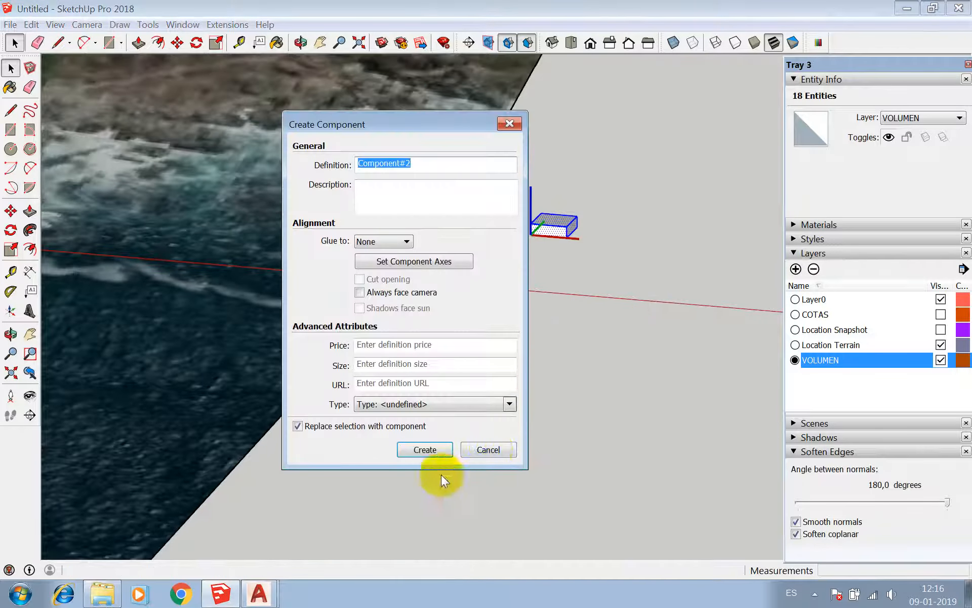
left_click(428, 449)
- Move the box component from outside the terrain onto the sandy coastal slope, about 24581 cm away
left_click(301, 42)
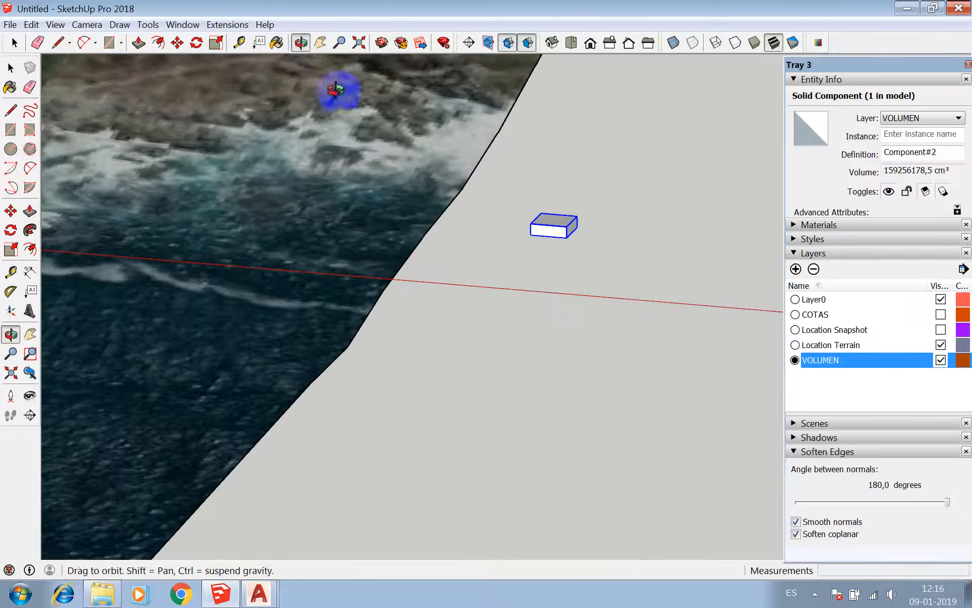
left_click_drag(510, 196, 470, 359)
scroll(423, 304, "up", 6)
key("m")
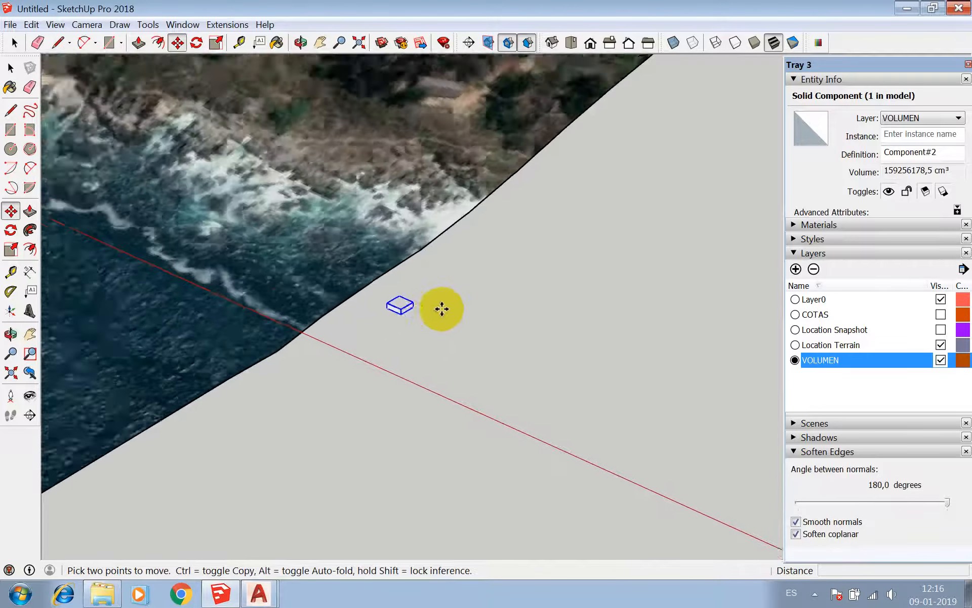
left_click(414, 311)
scroll(547, 354, "down", 3)
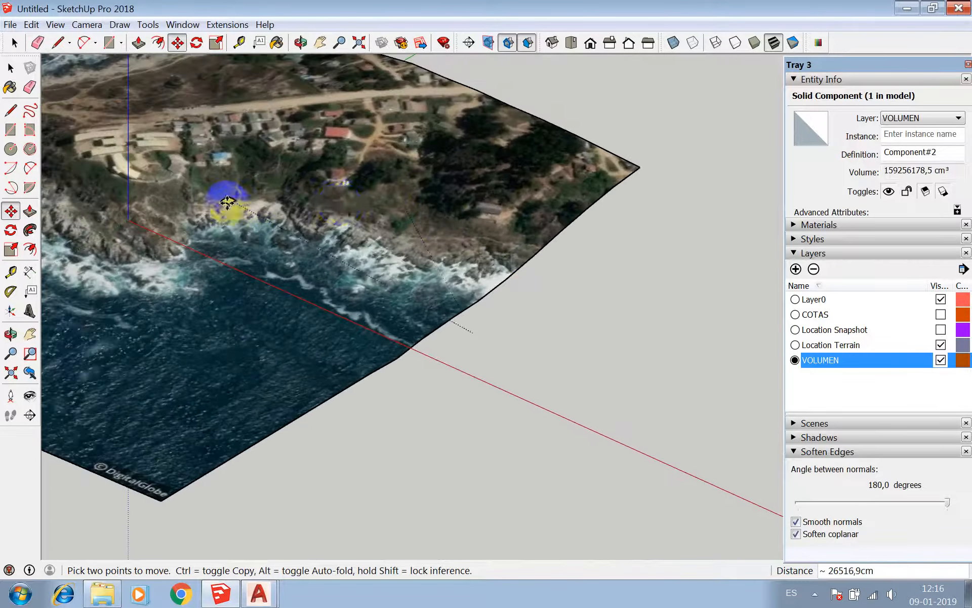
scroll(228, 202, "up", 3)
scroll(233, 205, "up", 5)
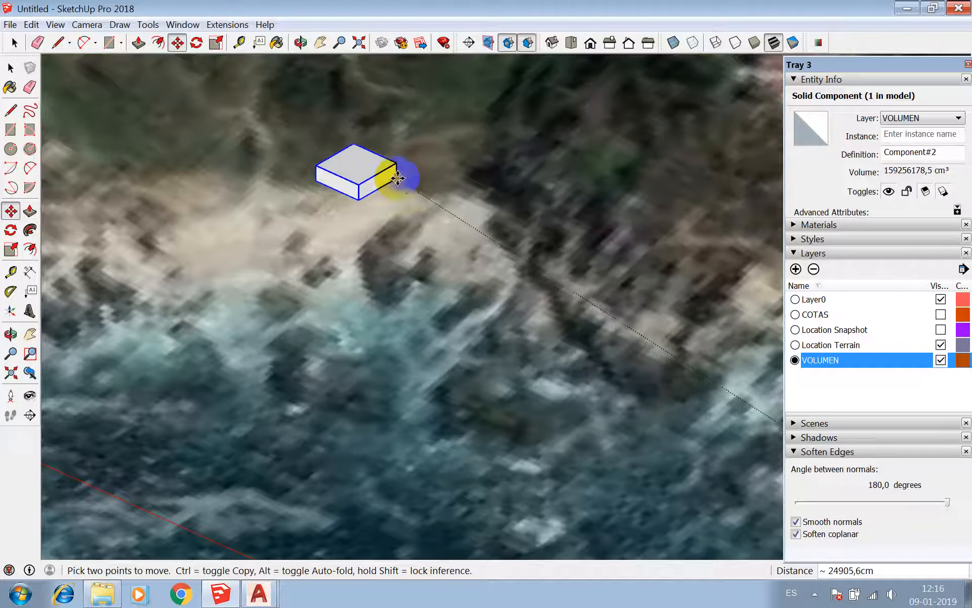
left_click(414, 188)
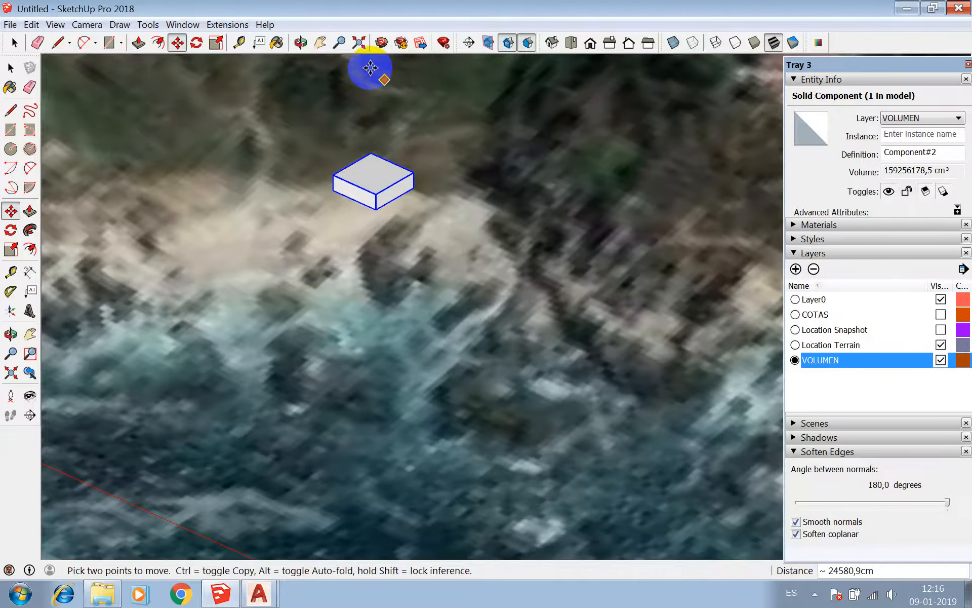
- Start the Sandbox Stamp tool with the box component as the stamp and set the offset to 300 cm
left_click(301, 43)
left_click_drag(256, 91, 21, 65)
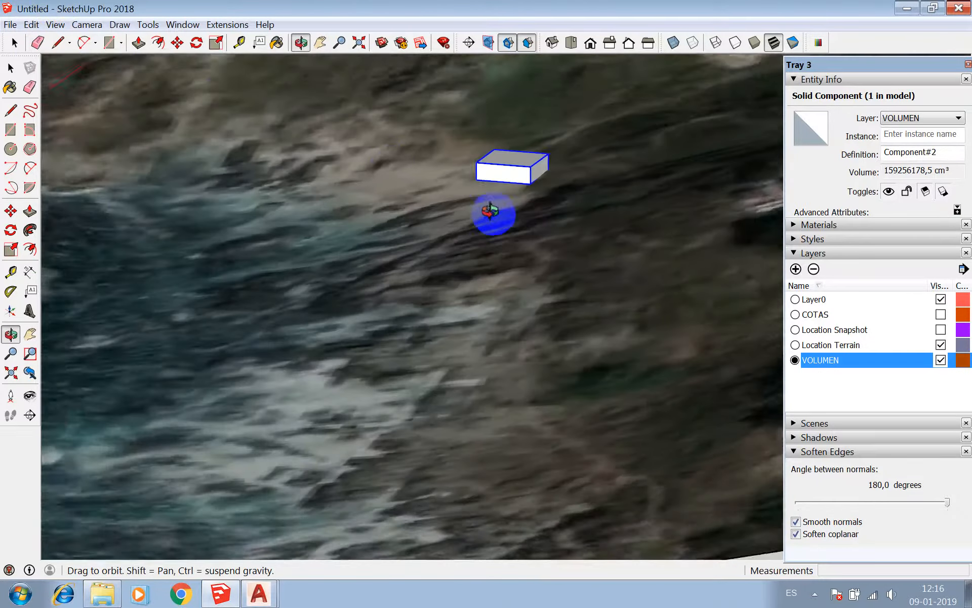
scroll(493, 213, "up", 3)
left_click_drag(525, 191, 654, 113)
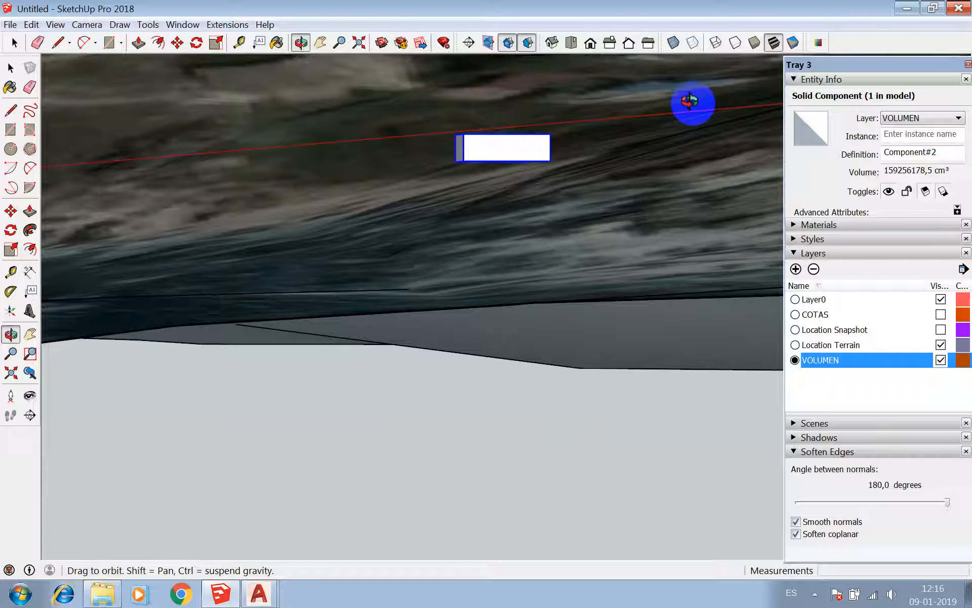
scroll(471, 235, "up", 3)
left_click_drag(492, 196, 479, 133)
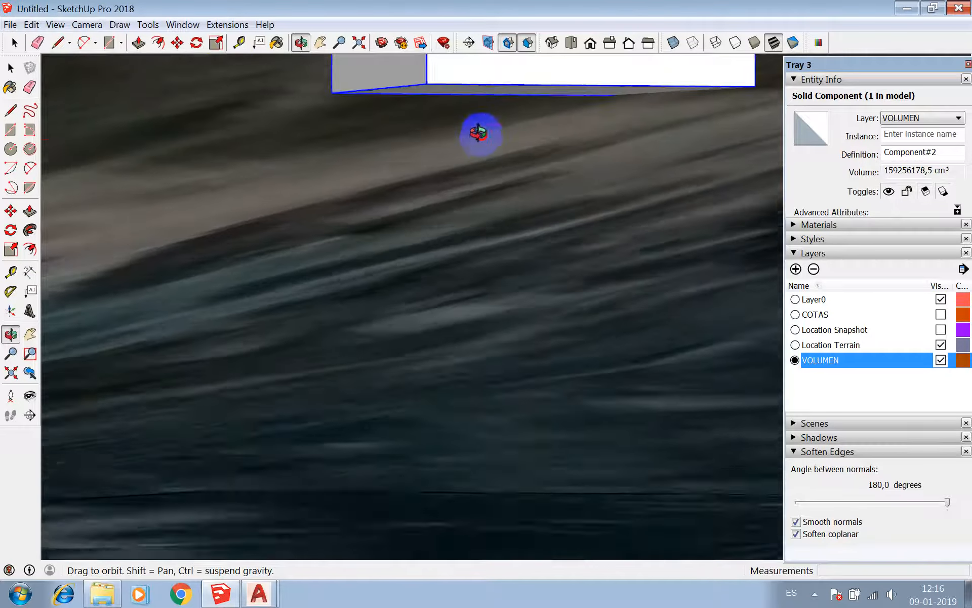
left_click(148, 25)
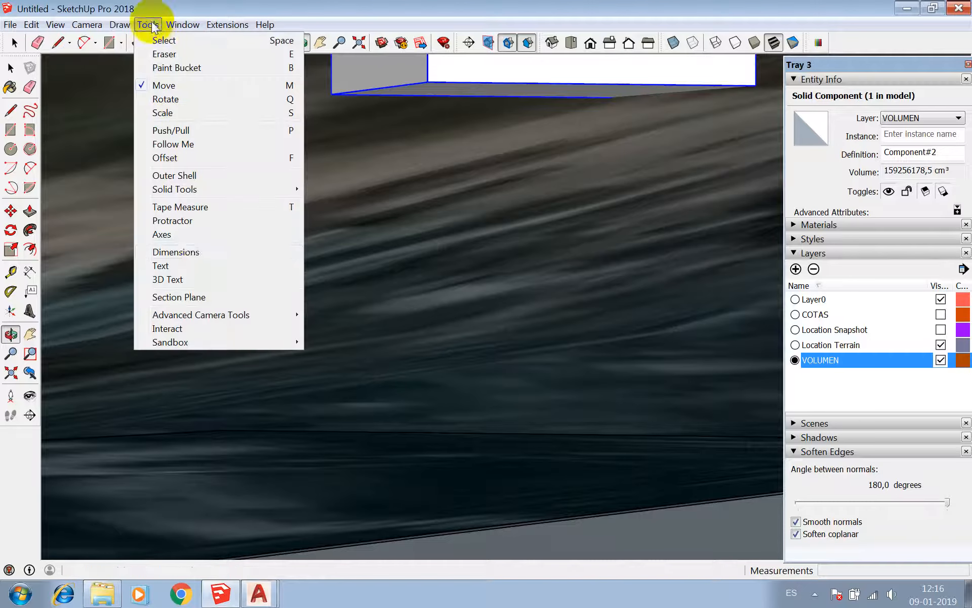
mouse_move(222, 320)
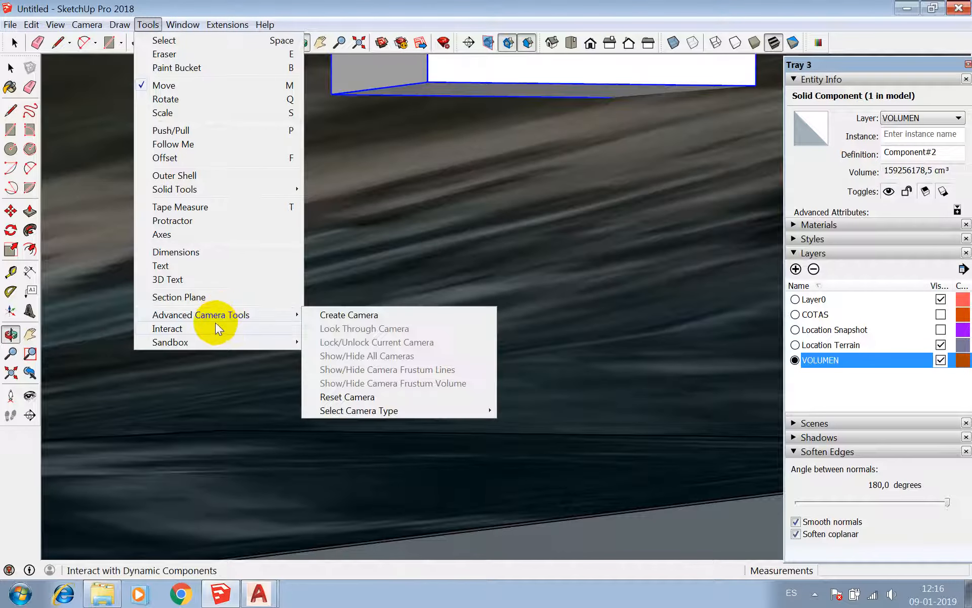
mouse_move(223, 340)
left_click(332, 341)
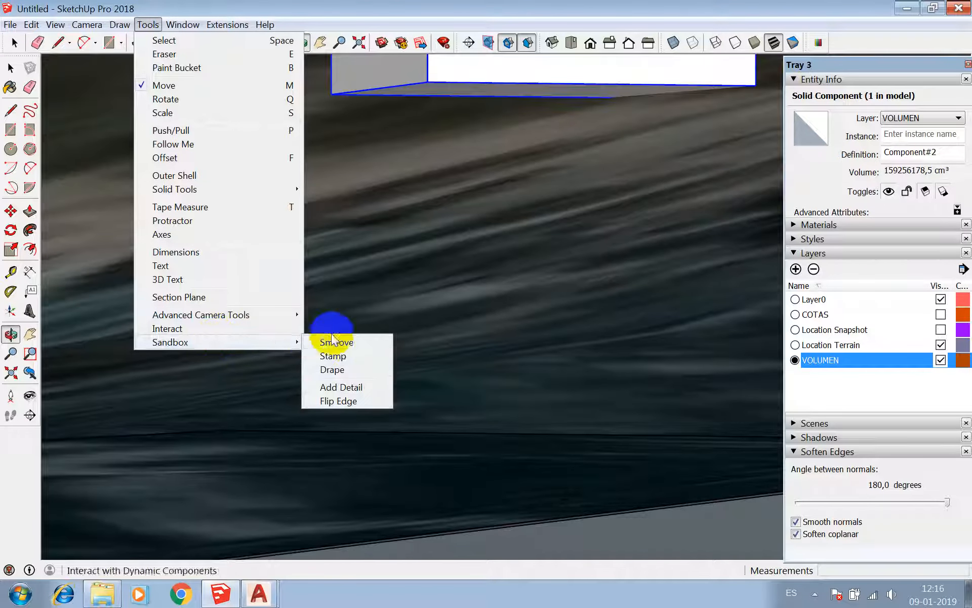
left_click(346, 359)
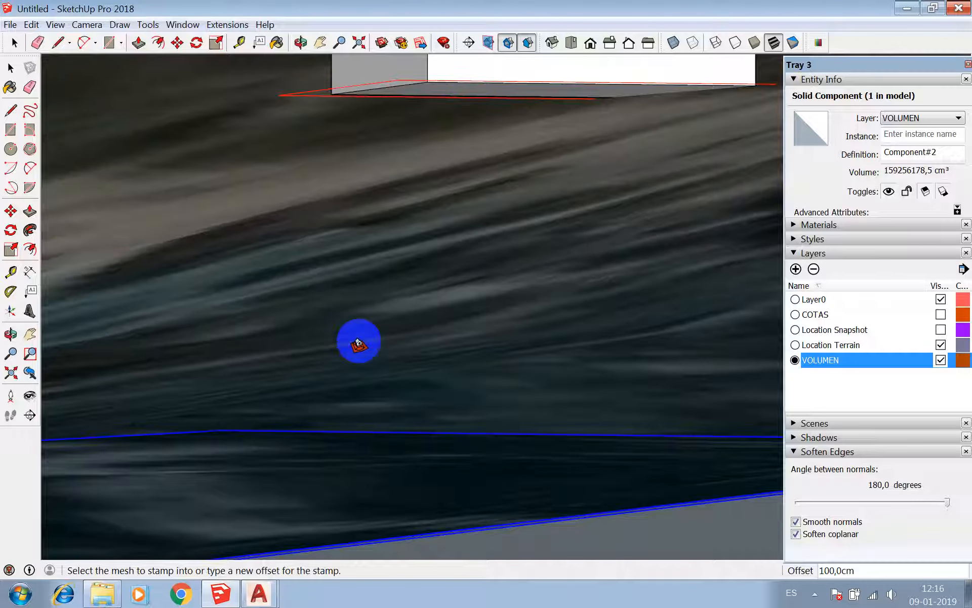
left_click(462, 106)
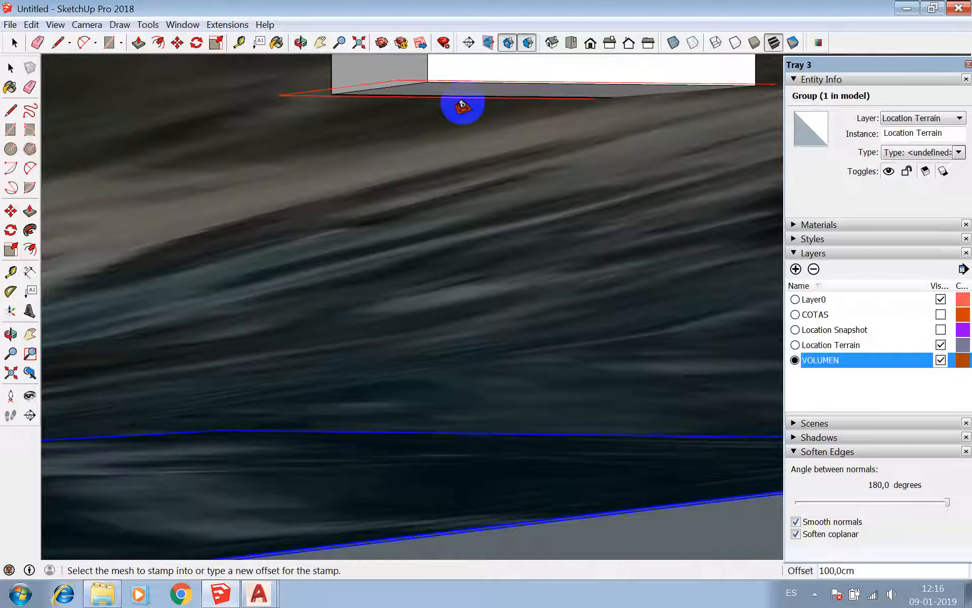
left_click(428, 90)
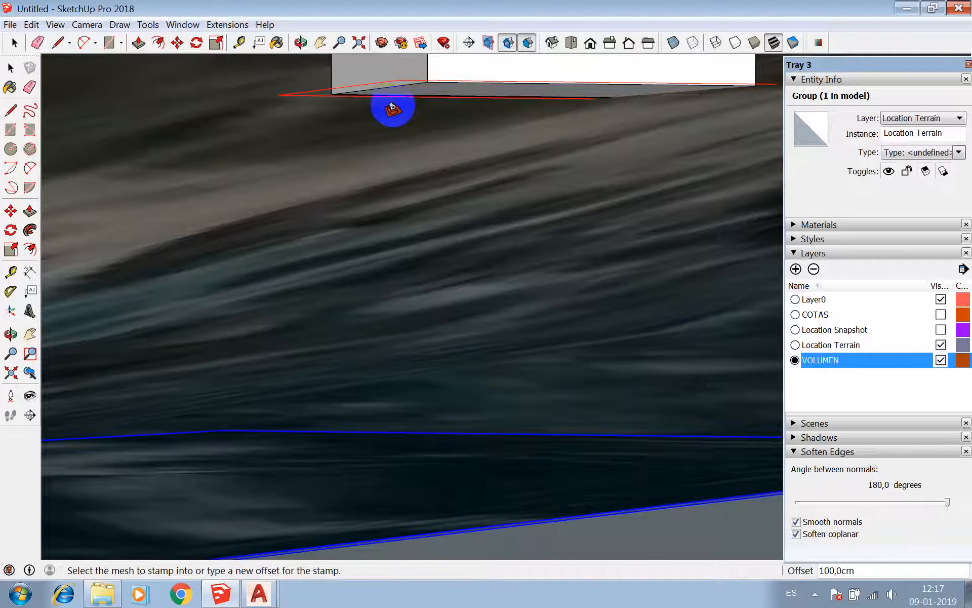
left_click(433, 97)
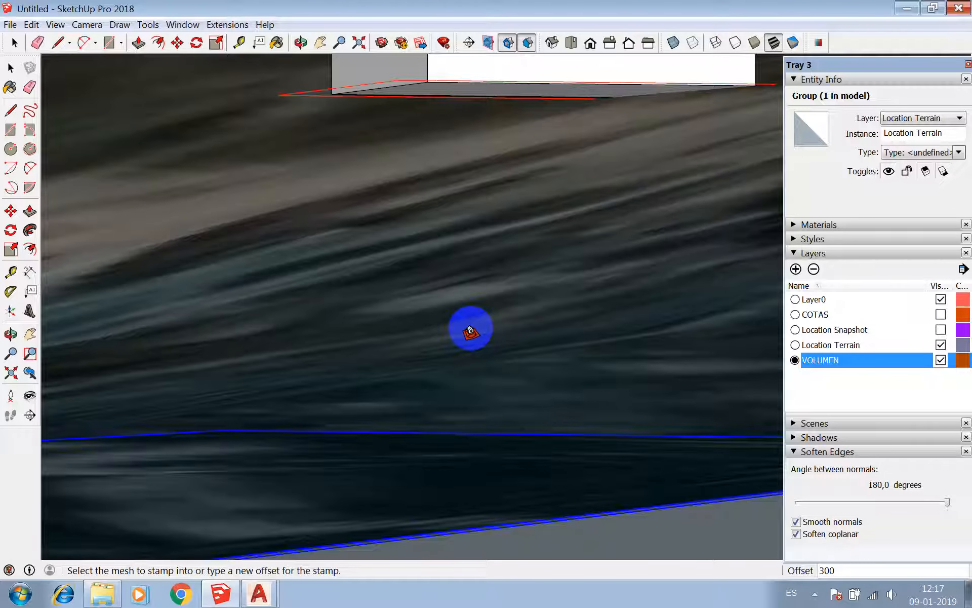
- Stamp the box footprint into the Location Terrain mesh and set the stamped platform's elevation at the underside of the box
left_click(470, 331)
scroll(474, 326, "down", 5)
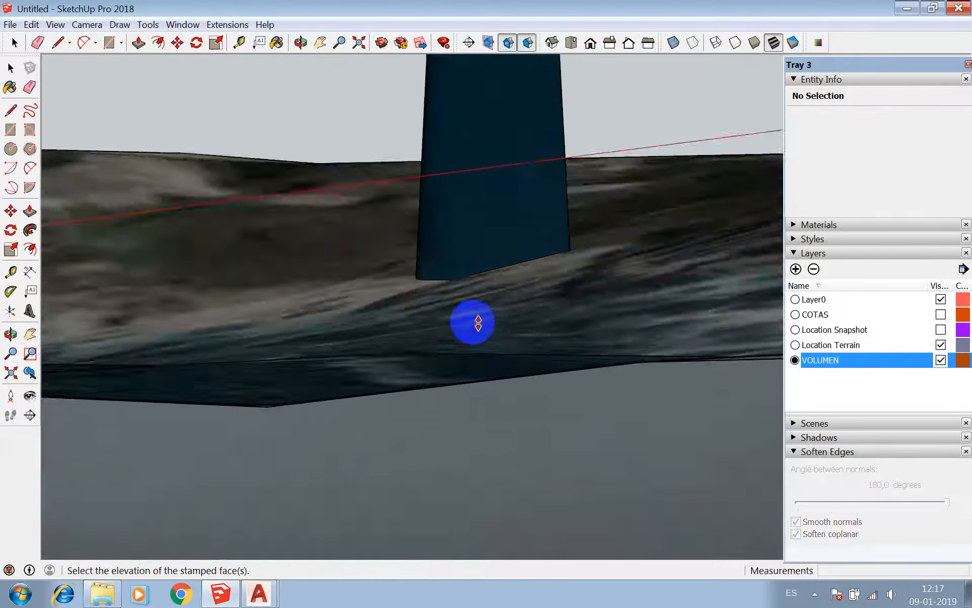
scroll(474, 324, "down", 3)
left_click(510, 511)
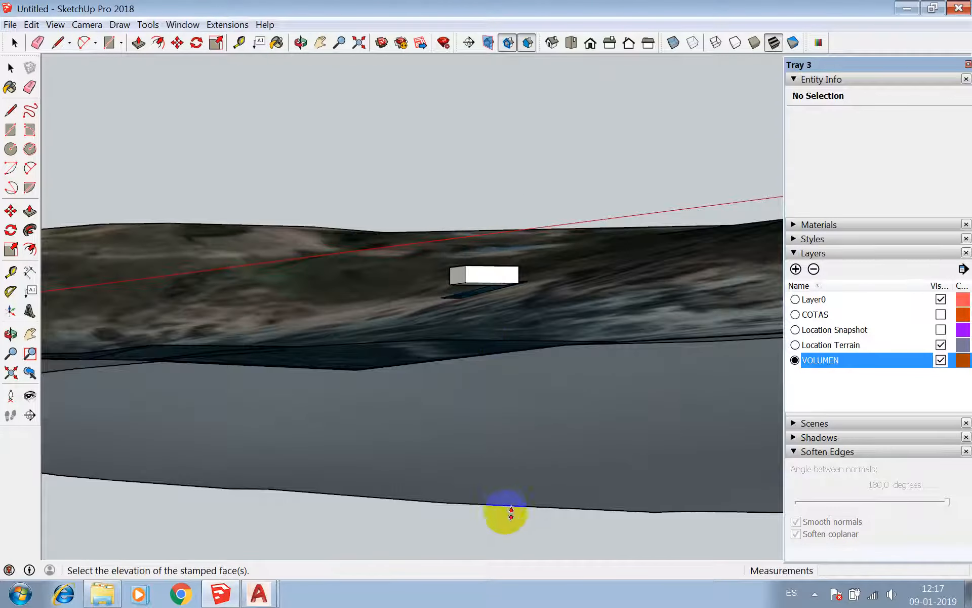
scroll(502, 489, "up", 4)
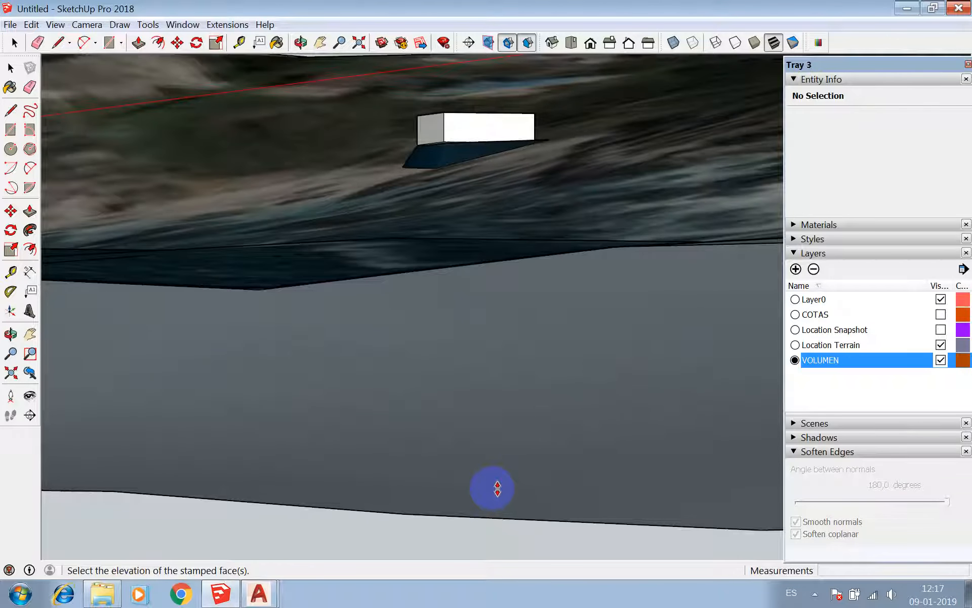
left_click(498, 487)
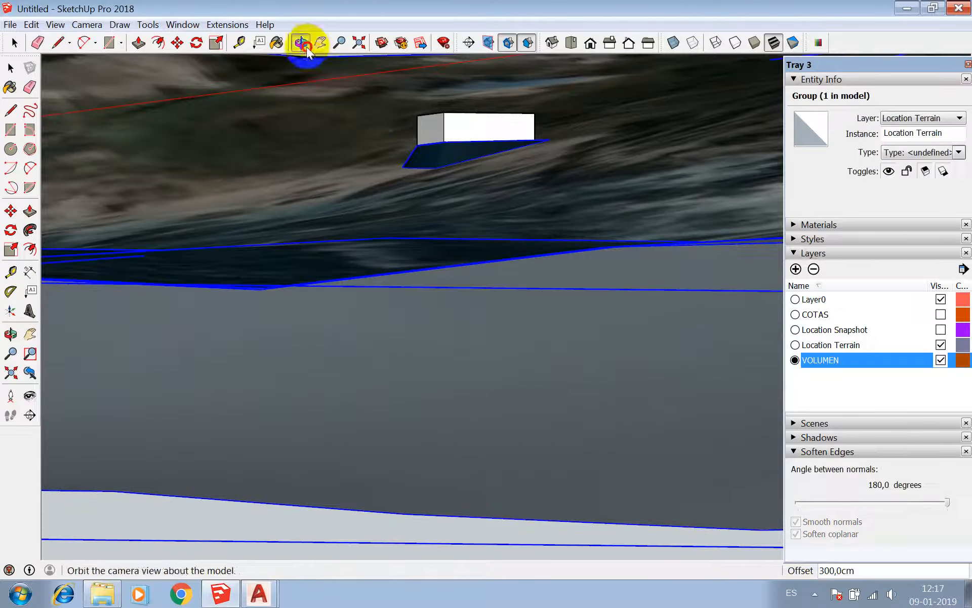
- Place a section plane with the default name and symbol, aligned with the box's side face
left_click(303, 43)
left_click_drag(375, 125, 508, 256)
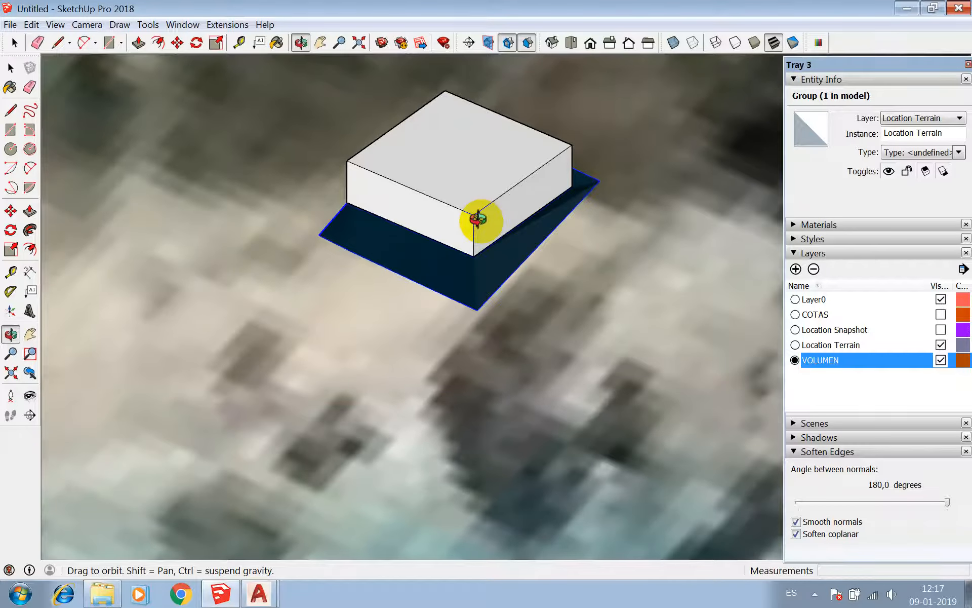
left_click_drag(482, 219, 476, 222)
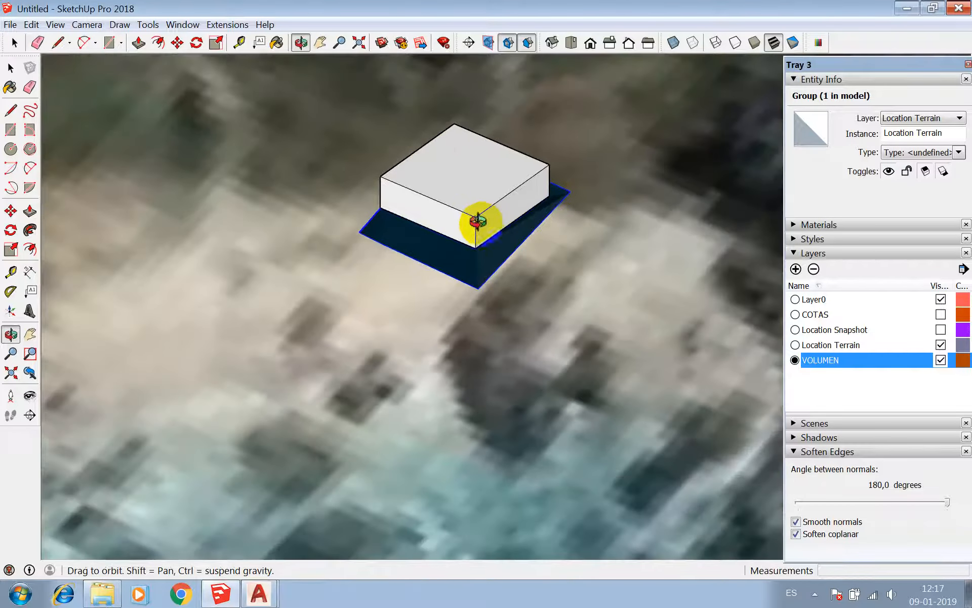
left_click(30, 415)
left_click(78, 390)
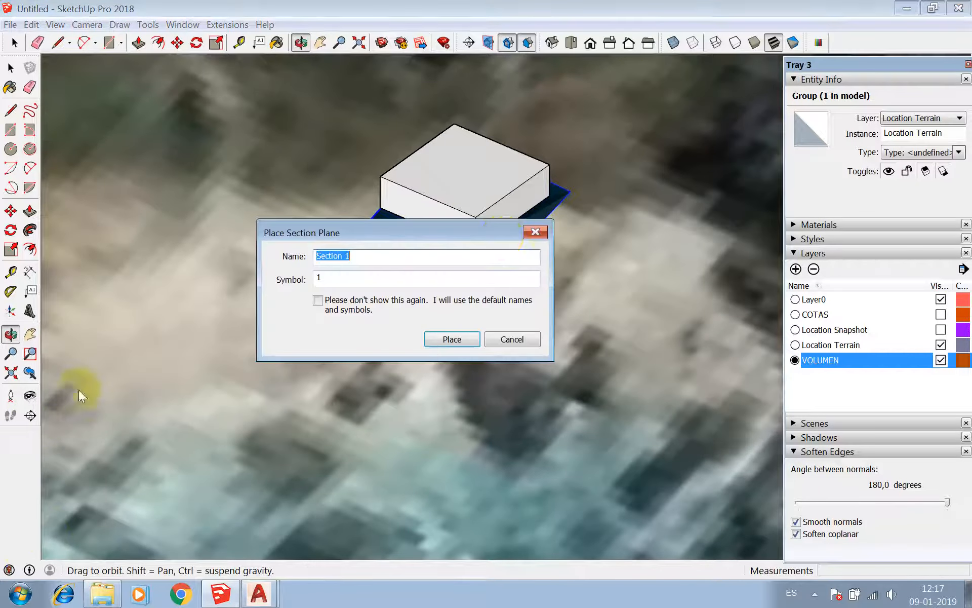
left_click(459, 339)
left_click(497, 223)
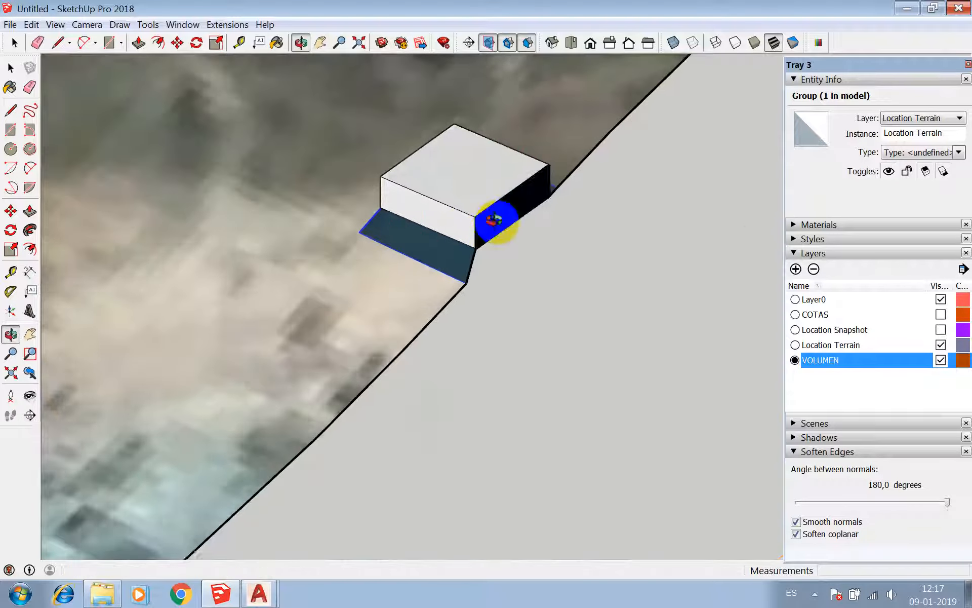
- Move the section plane inward so that it cuts through the box and the stamped terrain
scroll(497, 221, "down", 3)
scroll(441, 231, "down", 3)
key("m")
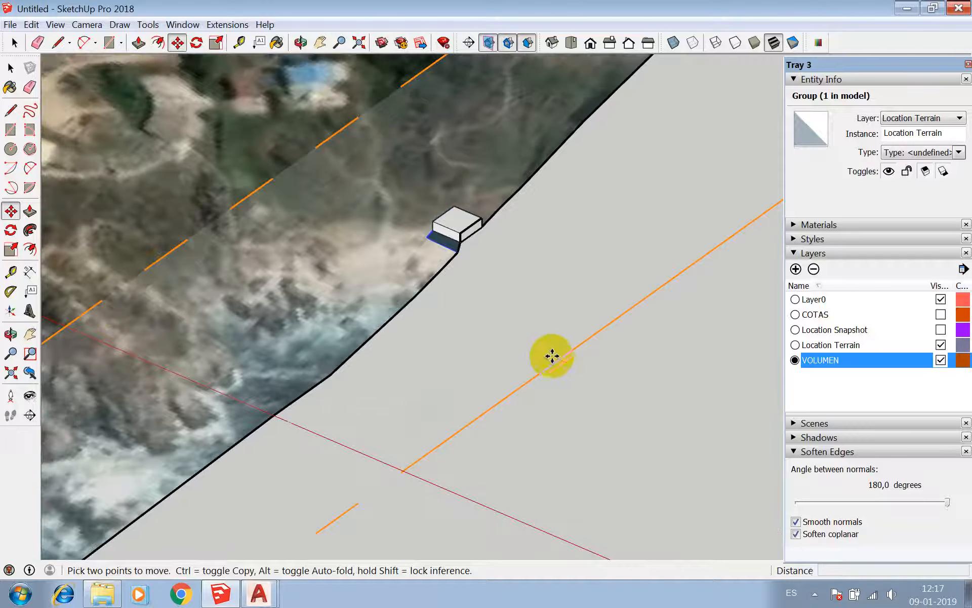
key("space")
left_click(560, 357)
key("m")
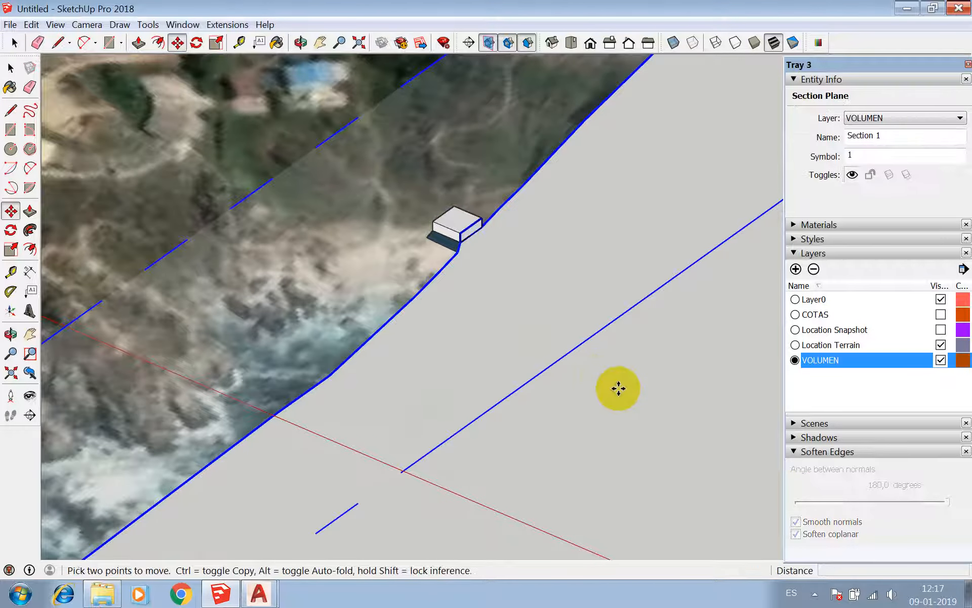
key("space")
scroll(446, 221, "up", 5)
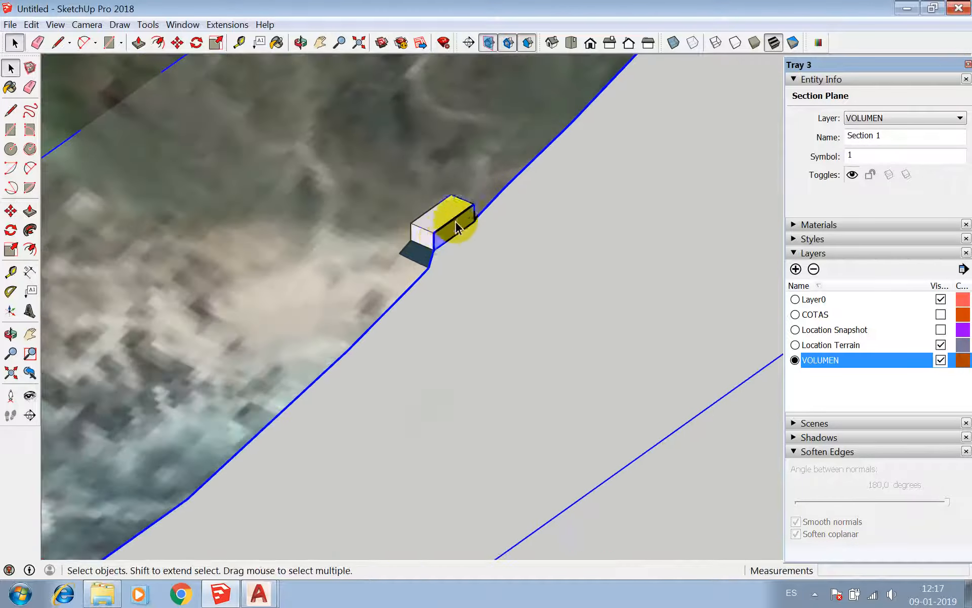
scroll(445, 245, "up", 2)
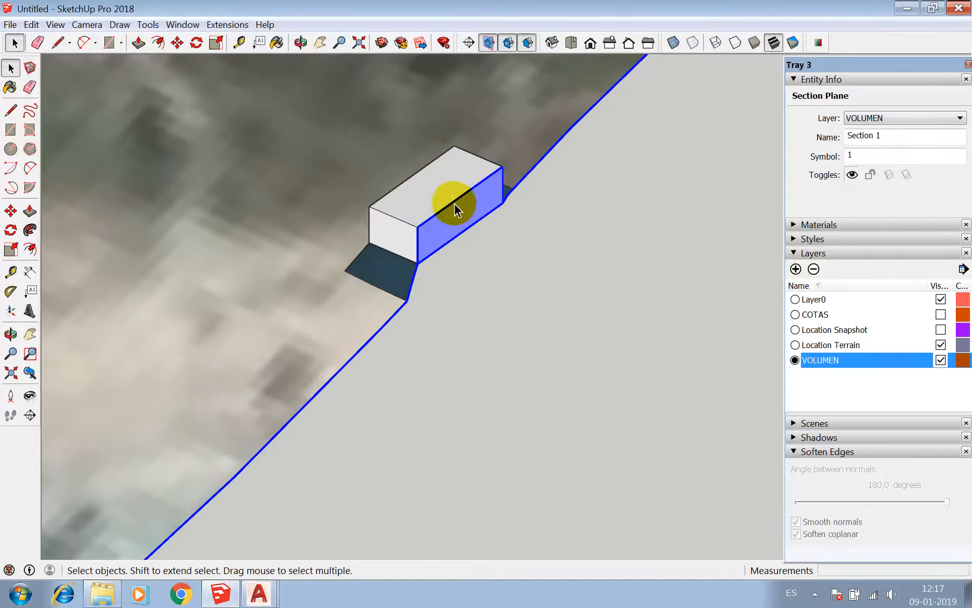
- Erase the vertical section plane Section 1 that cuts through the box and terrain
scroll(449, 208, "down", 6)
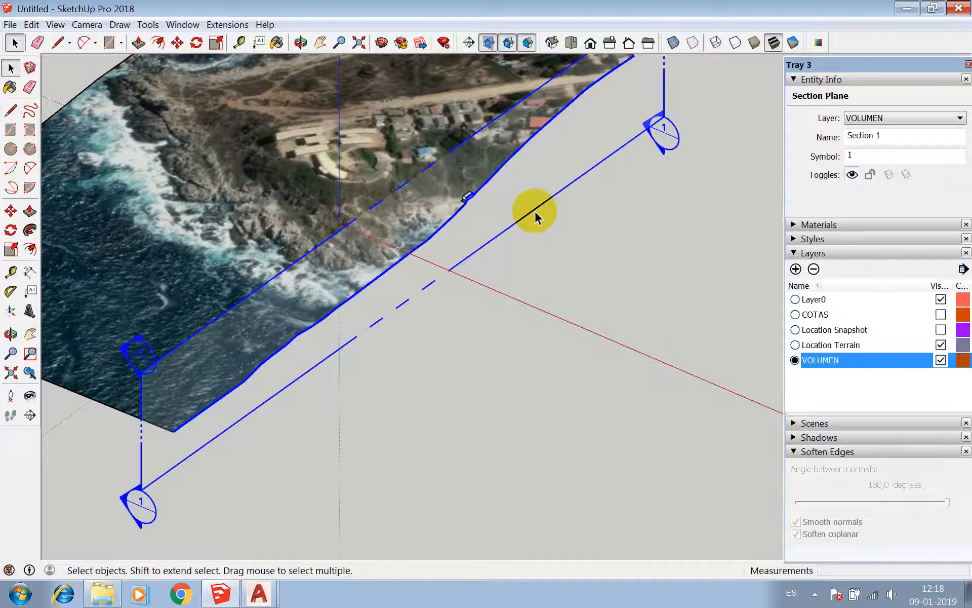
scroll(440, 178, "down", 3)
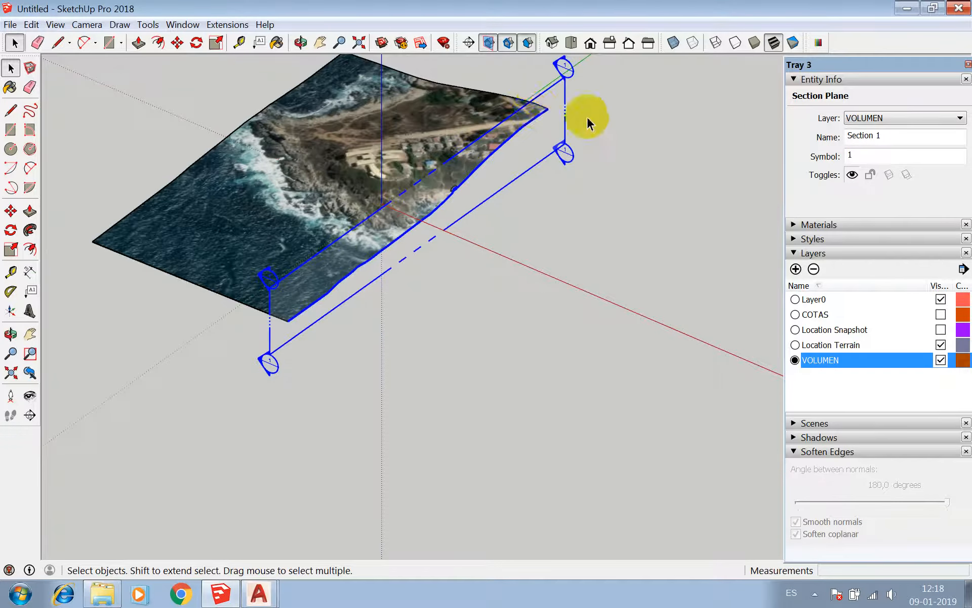
scroll(454, 197, "up", 5)
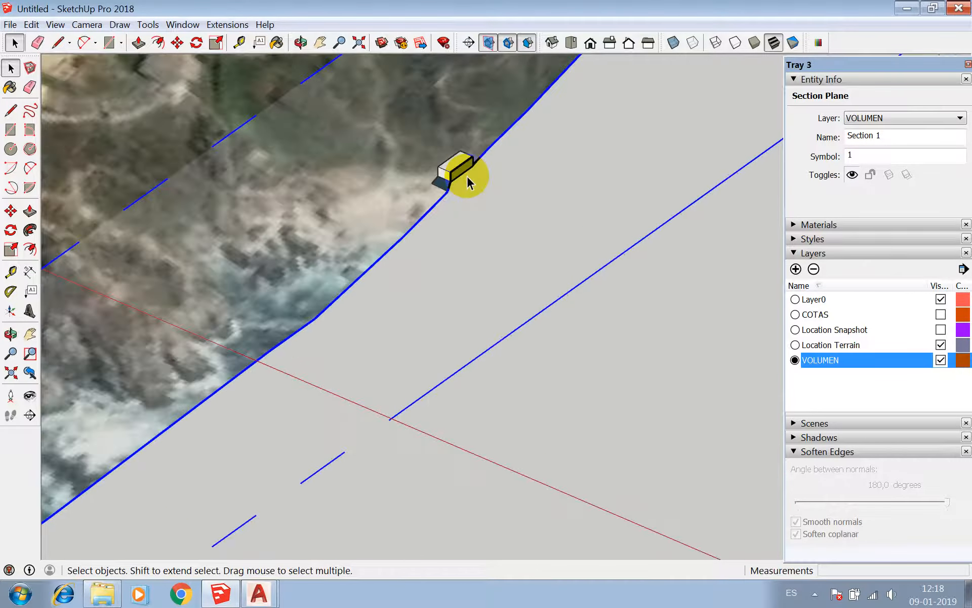
scroll(471, 177, "down", 2)
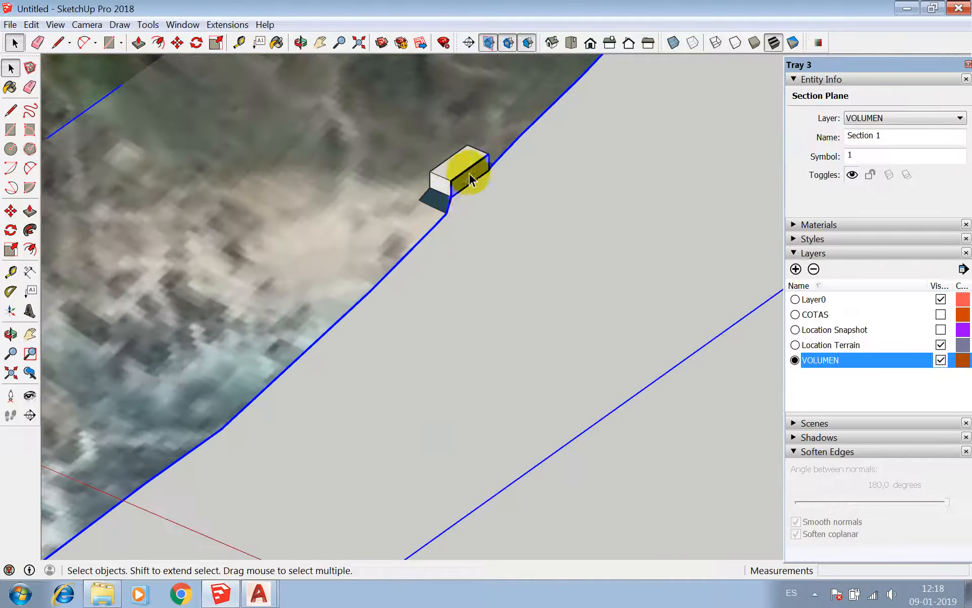
scroll(445, 208, "down", 4)
scroll(453, 208, "down", 3)
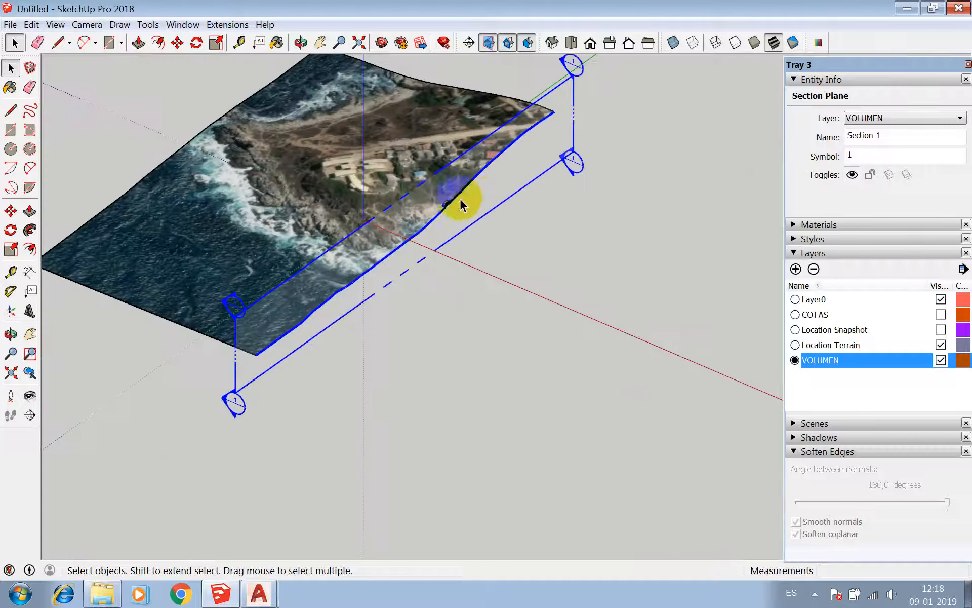
right_click(533, 187)
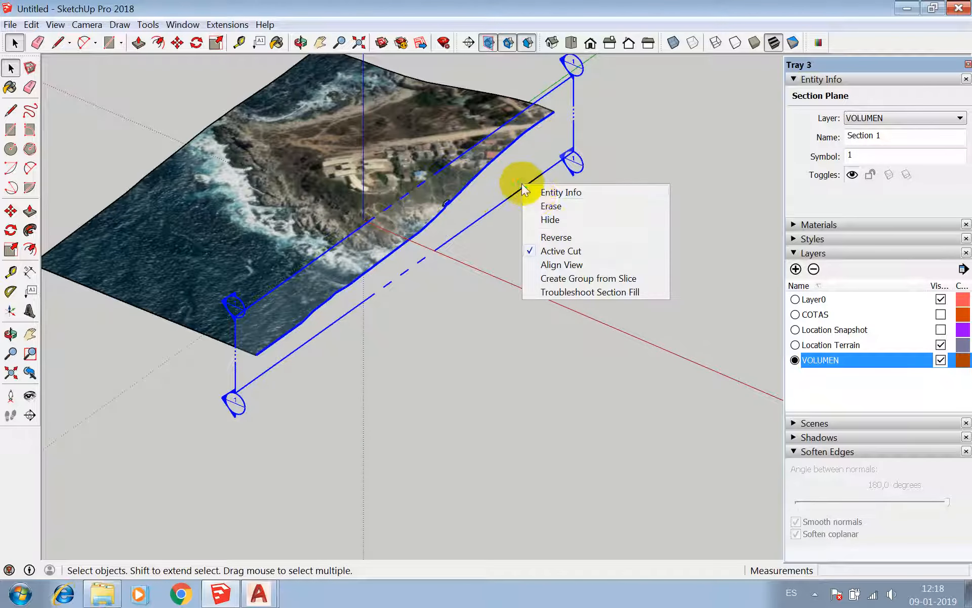
left_click(551, 210)
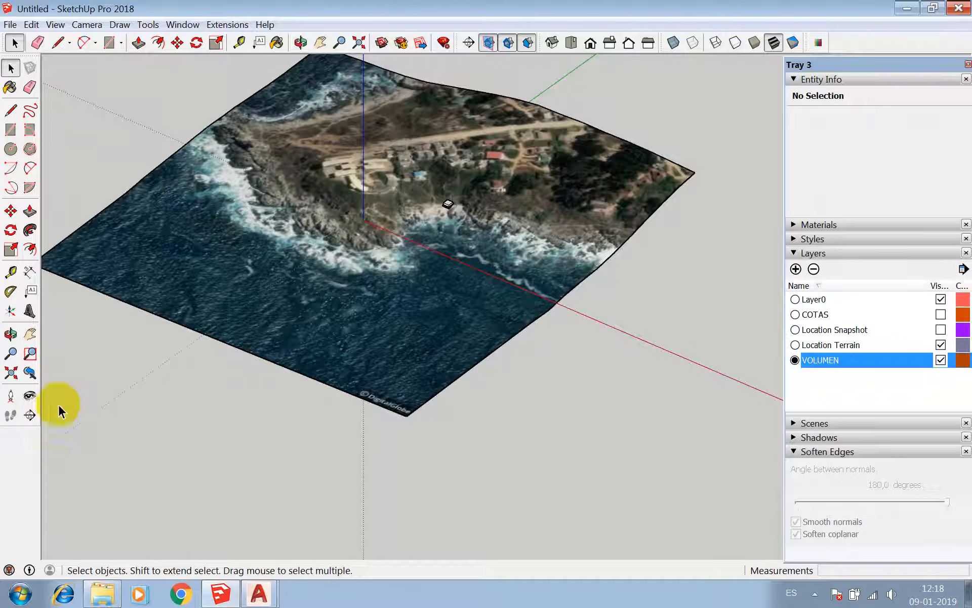
- Place a horizontal section plane with the default name Section 2 and symbol 2 on the box's top face
left_click(31, 415)
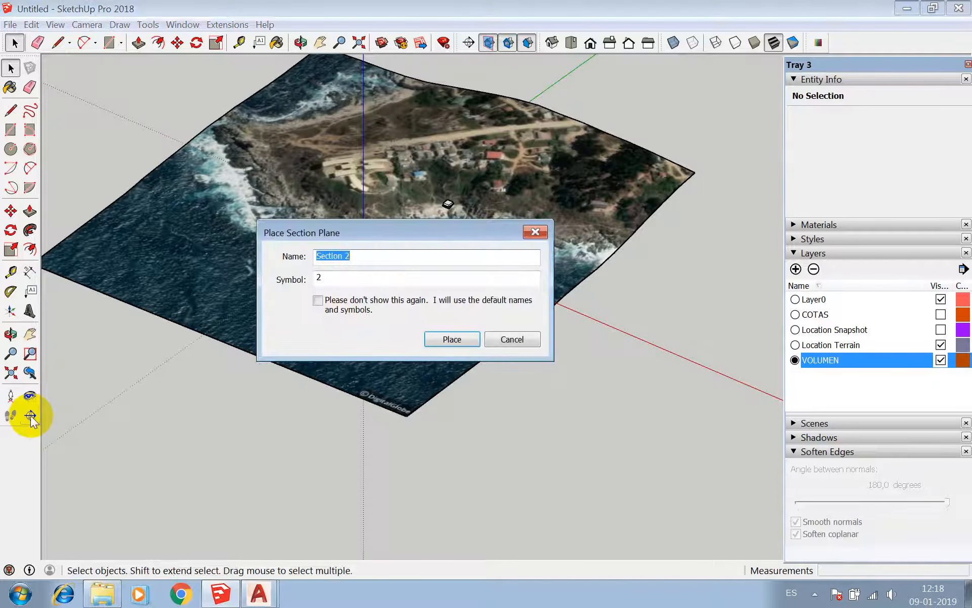
left_click(459, 340)
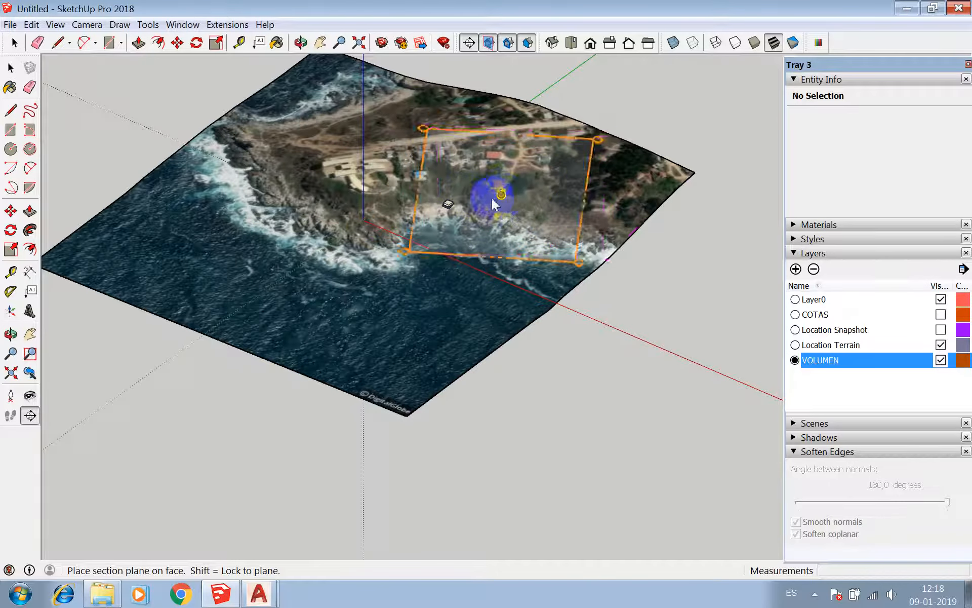
scroll(491, 195, "up", 2)
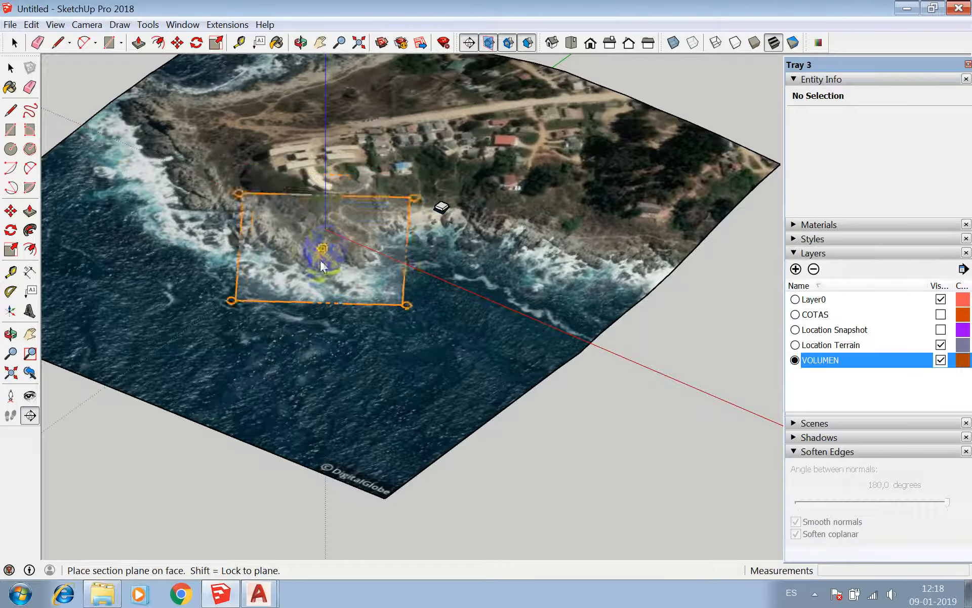
scroll(462, 208, "up", 2)
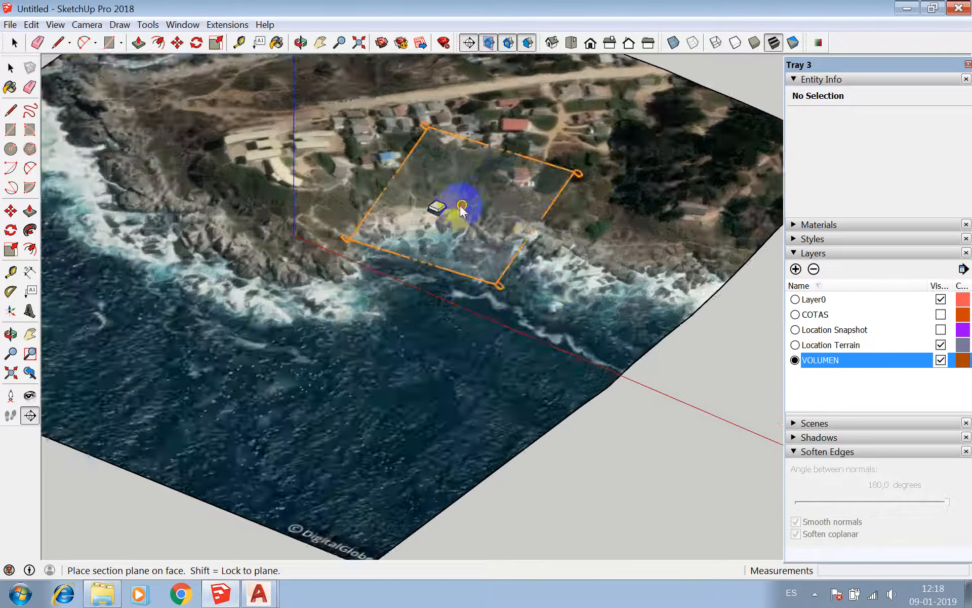
scroll(462, 207, "up", 6)
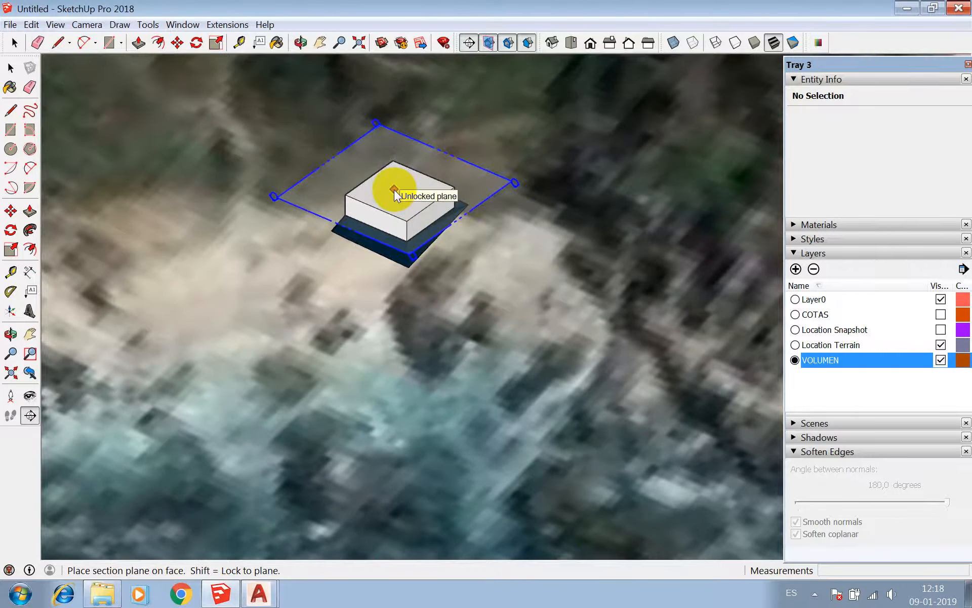
left_click(397, 192)
- Move the horizontal section plane down so that it cuts through the box and the surrounding terrain
scroll(398, 193, "down", 8)
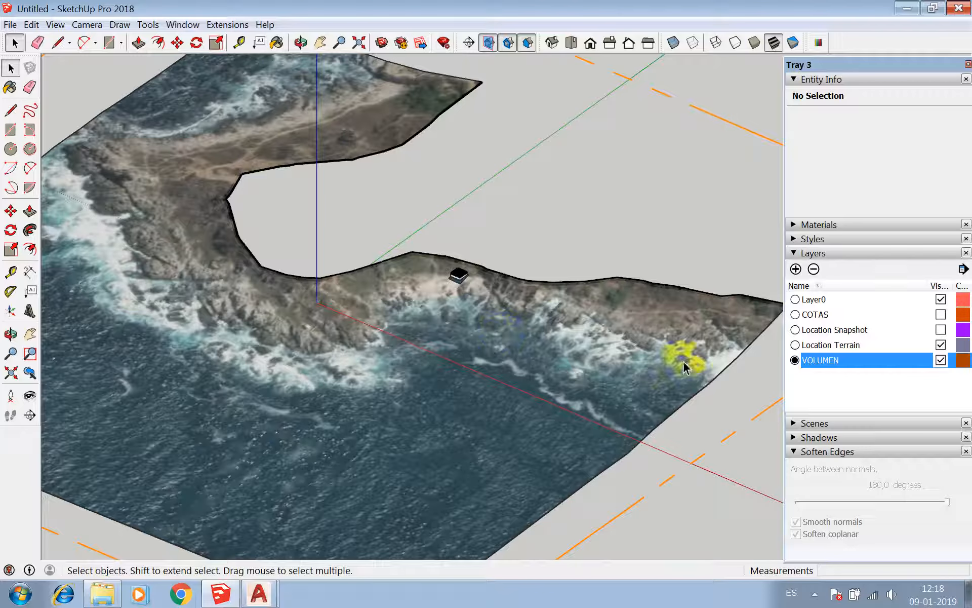
left_click(699, 114)
key("m")
scroll(445, 255, "up", 3)
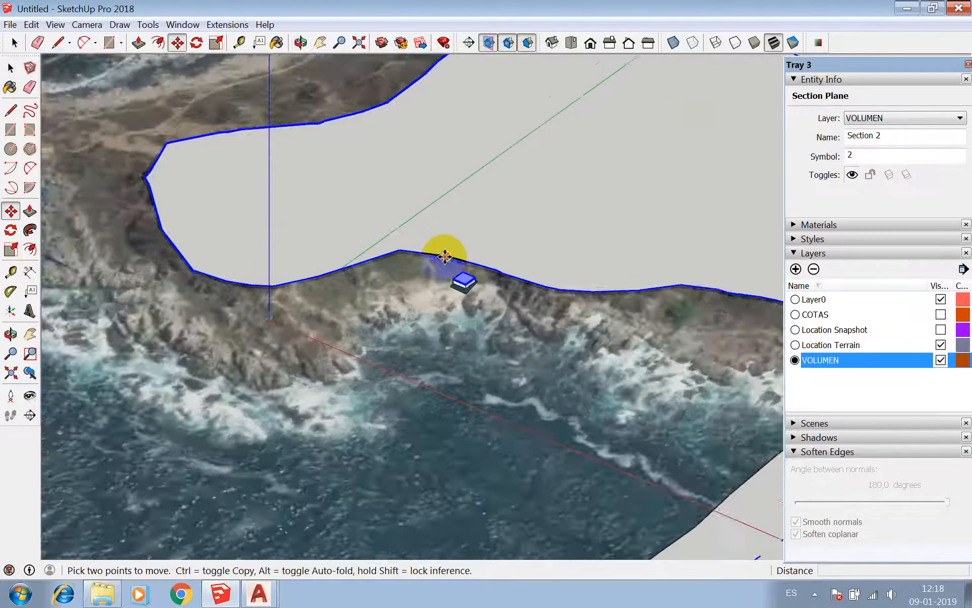
left_click(573, 140)
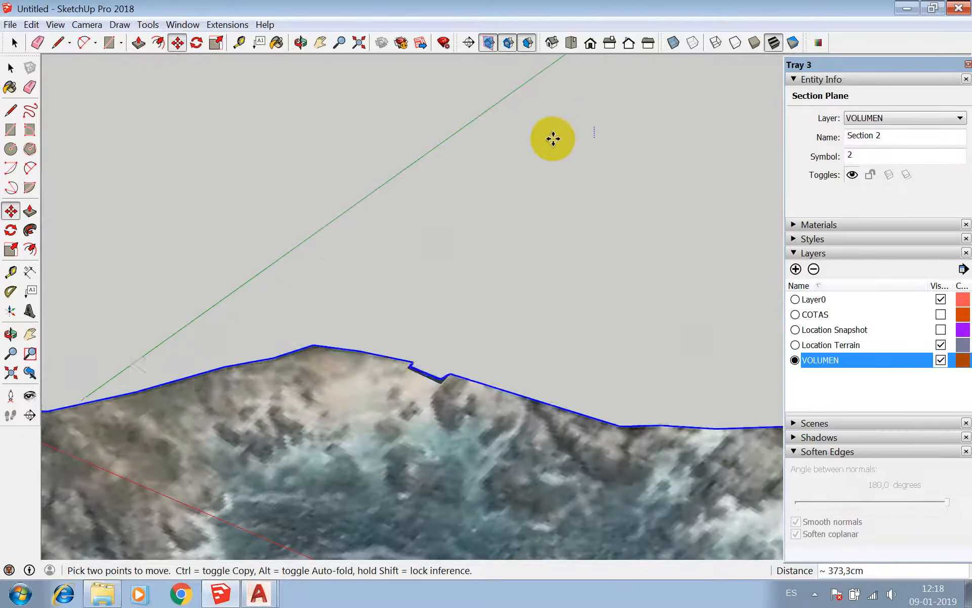
left_click(554, 134)
key("space")
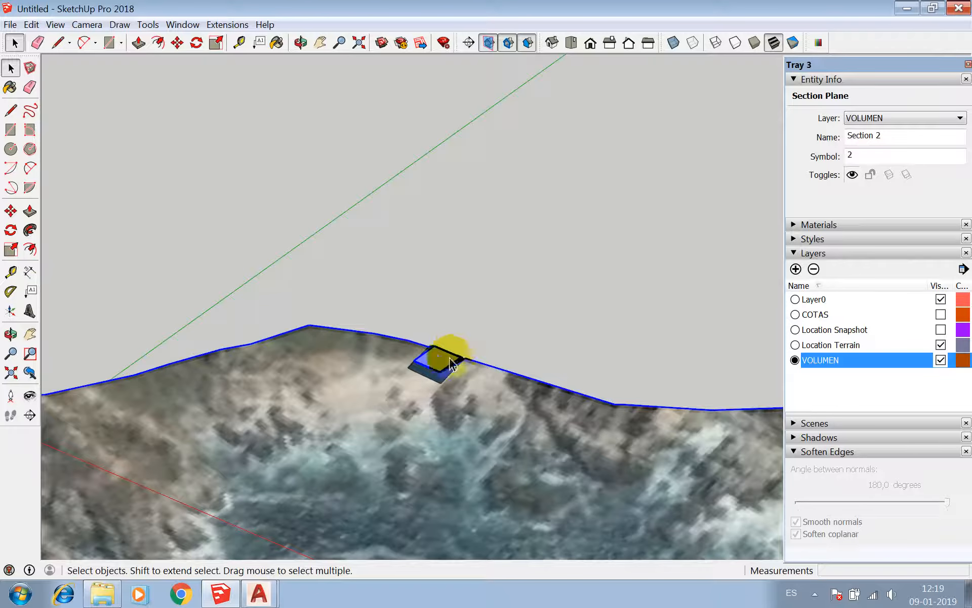
scroll(446, 358, "up", 1)
scroll(484, 262, "down", 2)
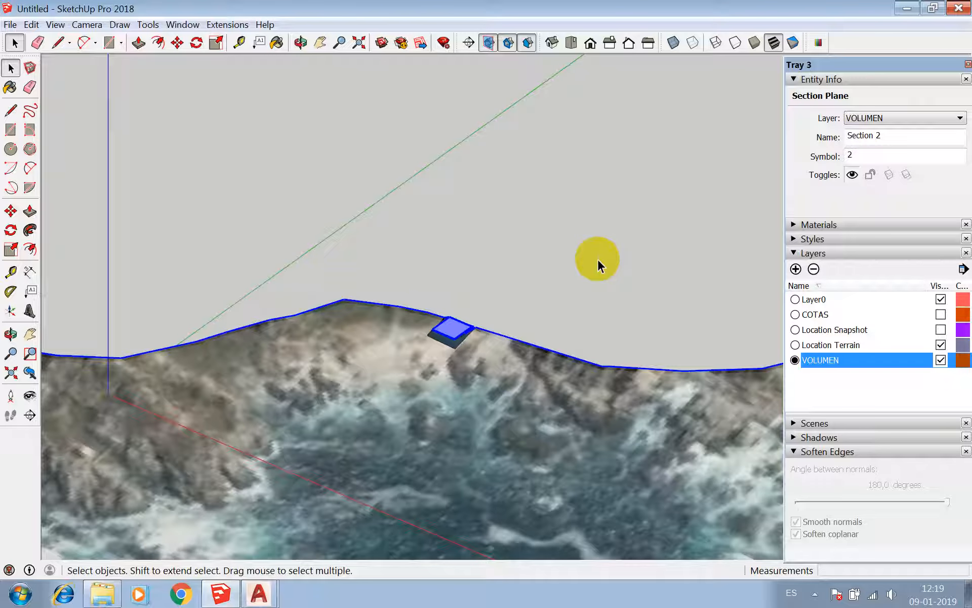
middle_click_drag(504, 243, 456, 284)
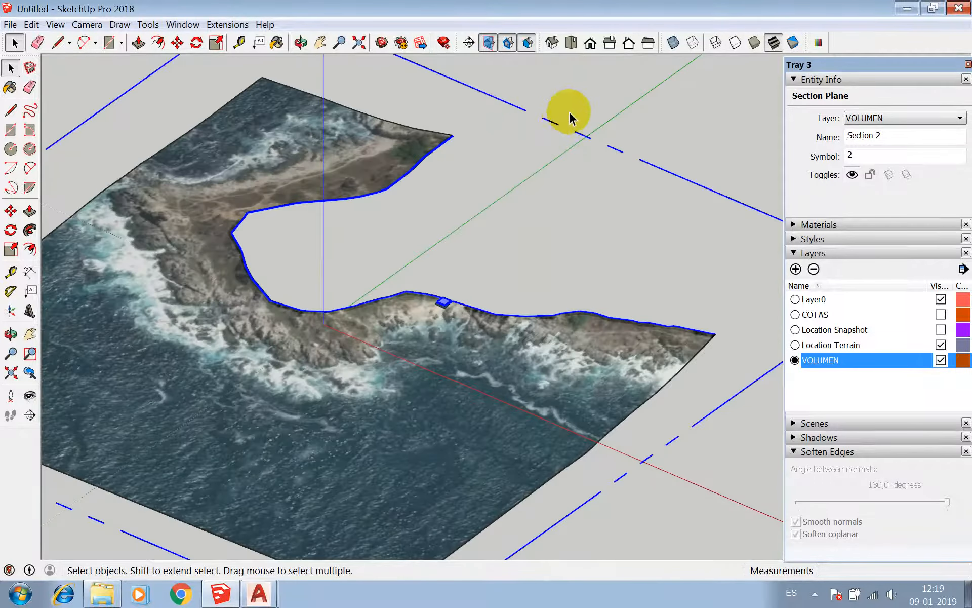
- Move the horizontal section plane up along the vertical axis until it lies above the box
key("m")
scroll(486, 289, "up", 3)
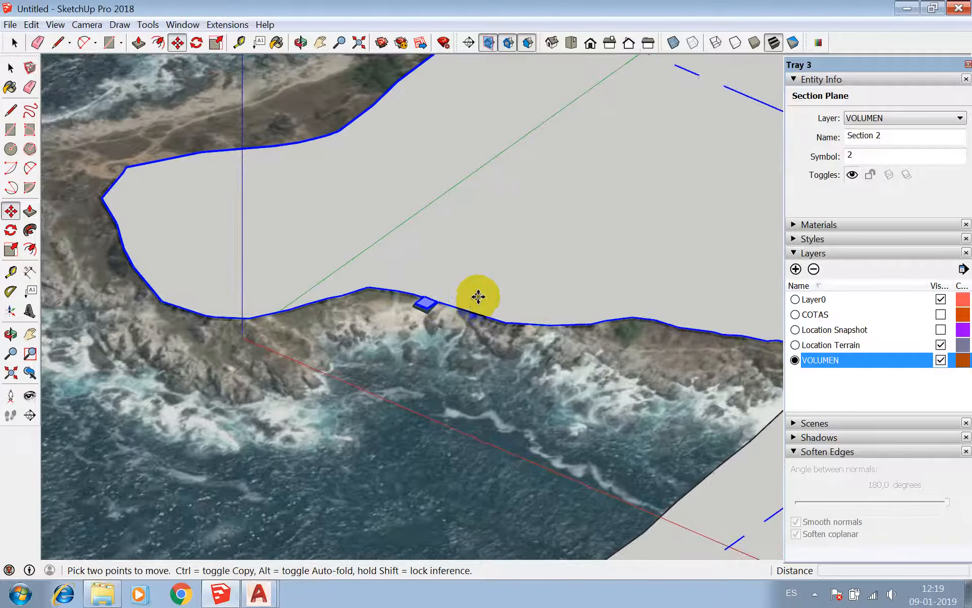
left_click(495, 269)
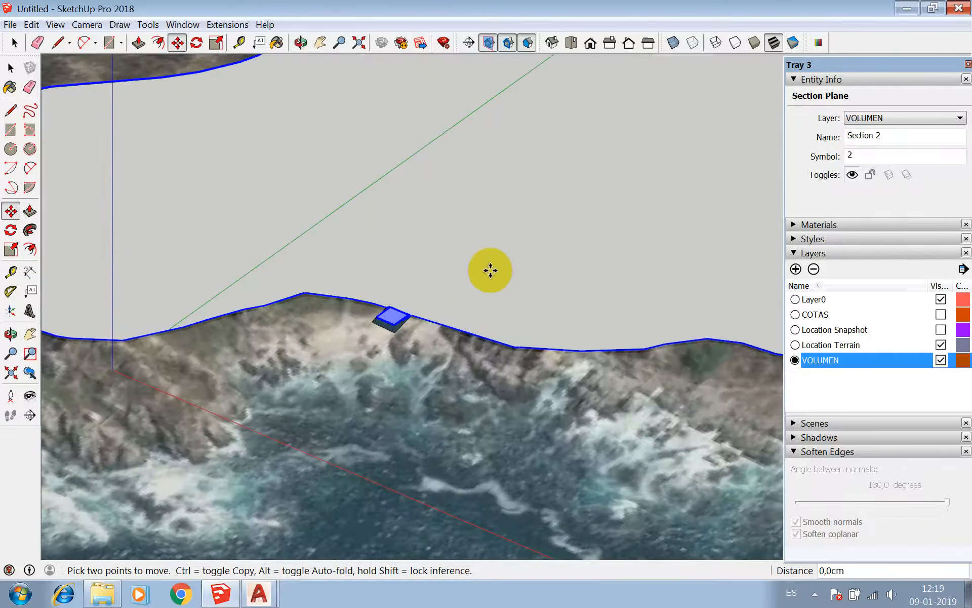
scroll(403, 304, "up", 3)
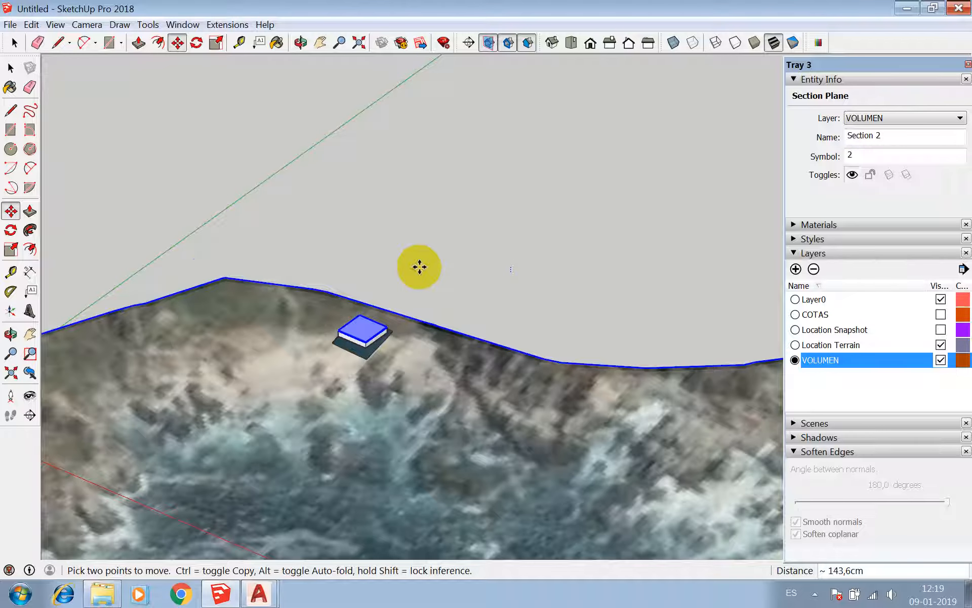
left_click(426, 260)
key("space")
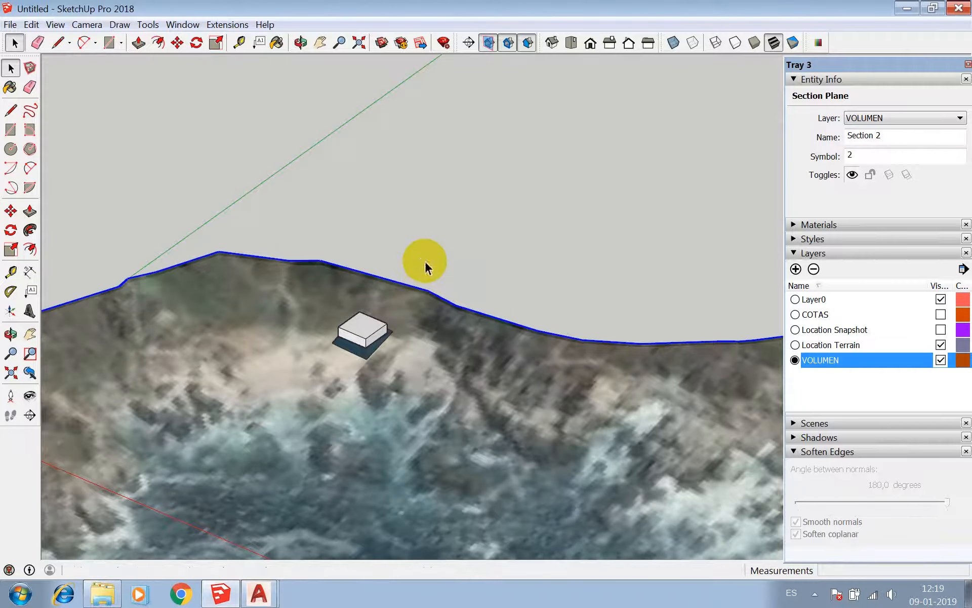
- Lower the horizontal section plane beneath the box so that it cuts the terrain around the stamped platform
scroll(426, 299, "down", 3)
scroll(454, 320, "down", 2)
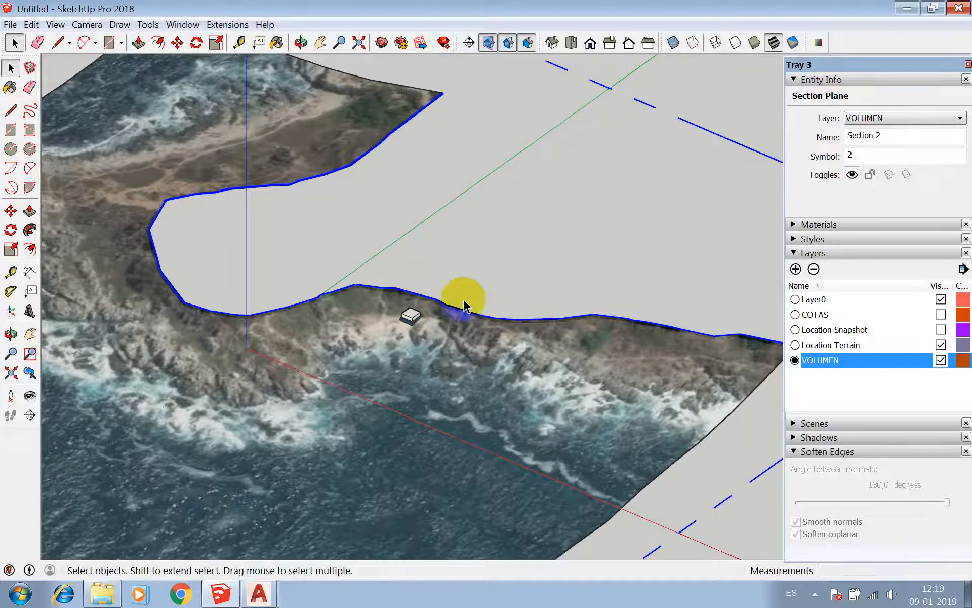
scroll(460, 297, "down", 2)
key("m")
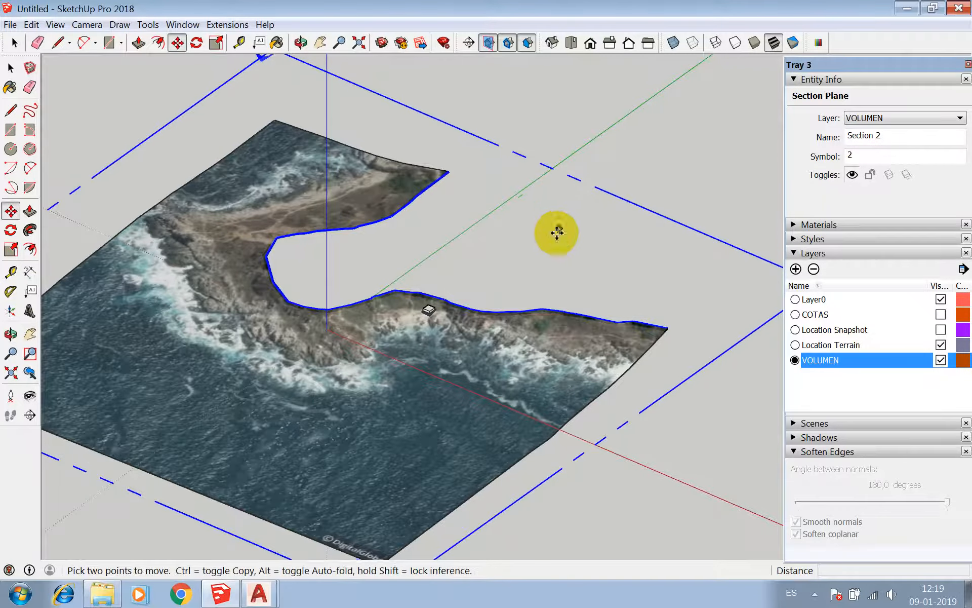
left_click(557, 232)
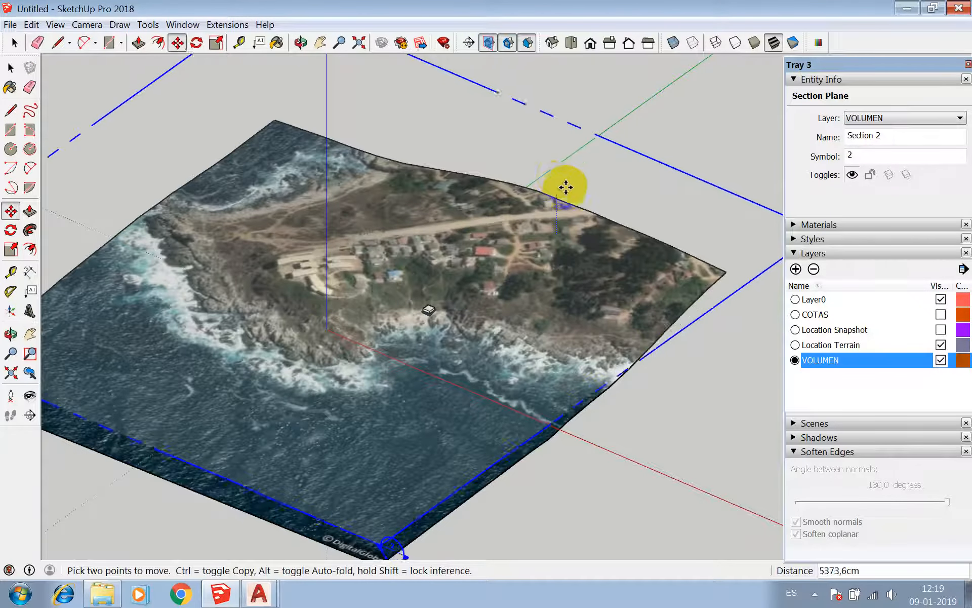
scroll(577, 243, "up", 4)
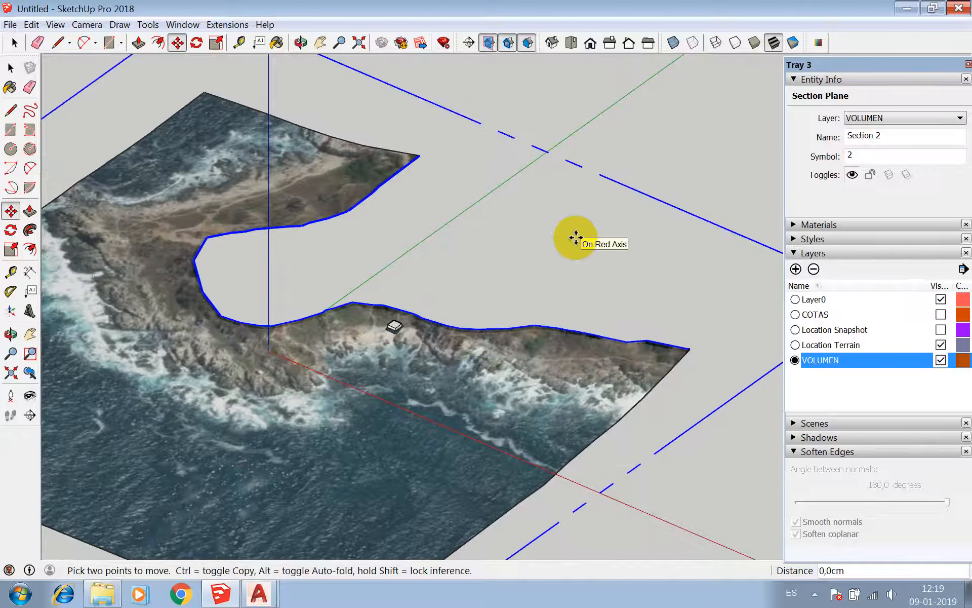
scroll(404, 319, "up", 5)
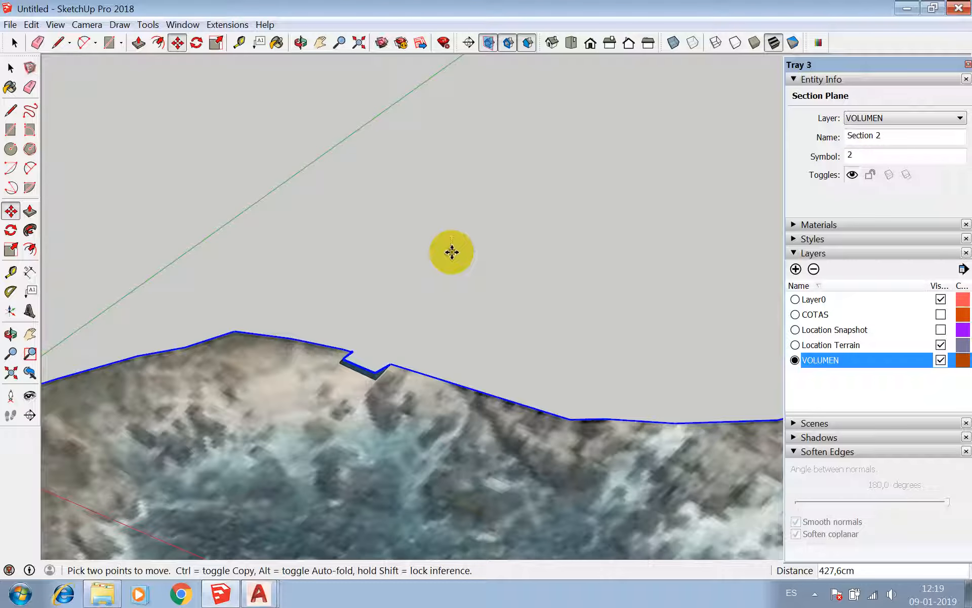
left_click(458, 245)
scroll(436, 254, "down", 6)
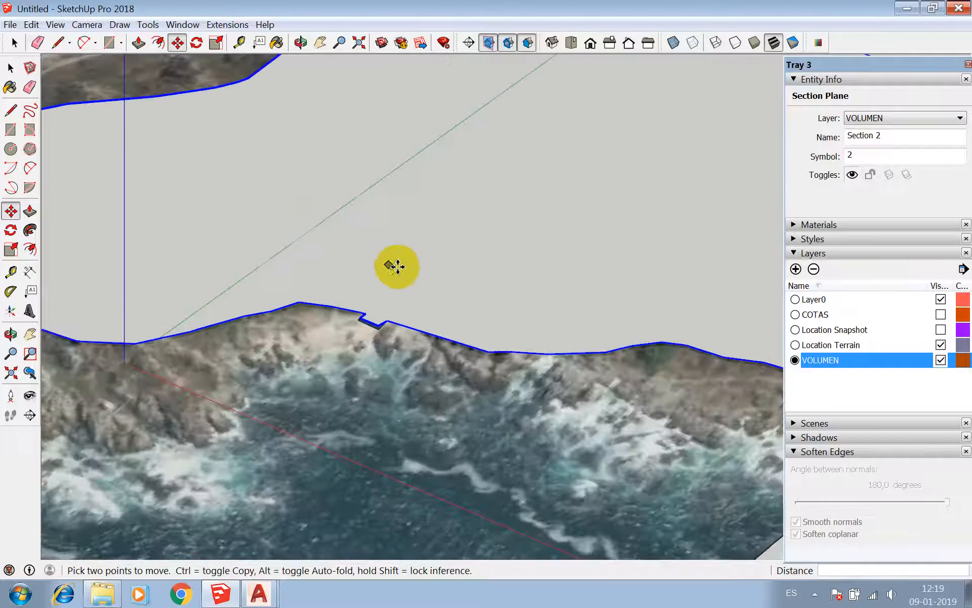
key("space")
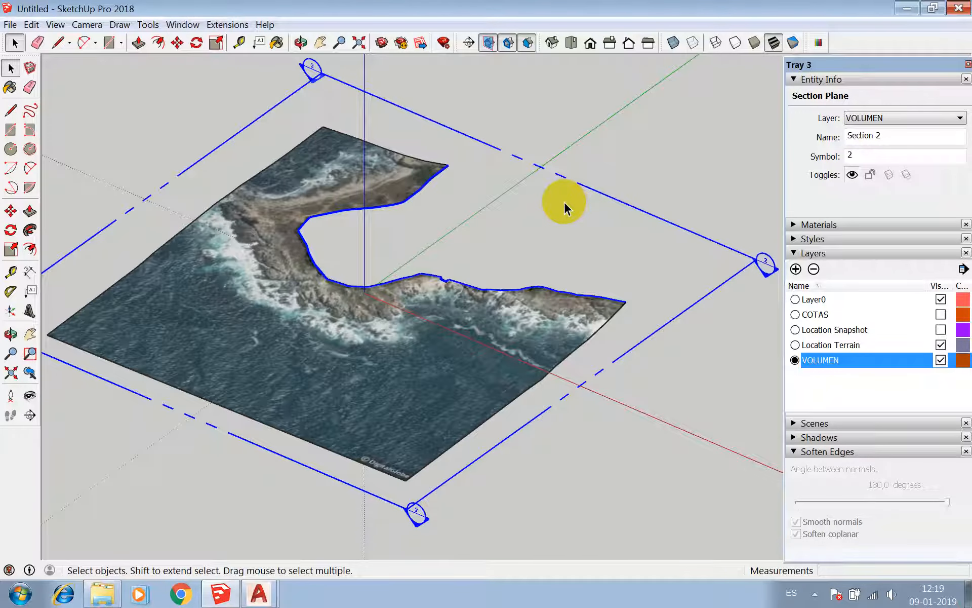
- Undo the horizontal section plane's moves and placement, and the erasure of the vertical plane Section 1
key("ctrl+z")
key("ctrl+y")
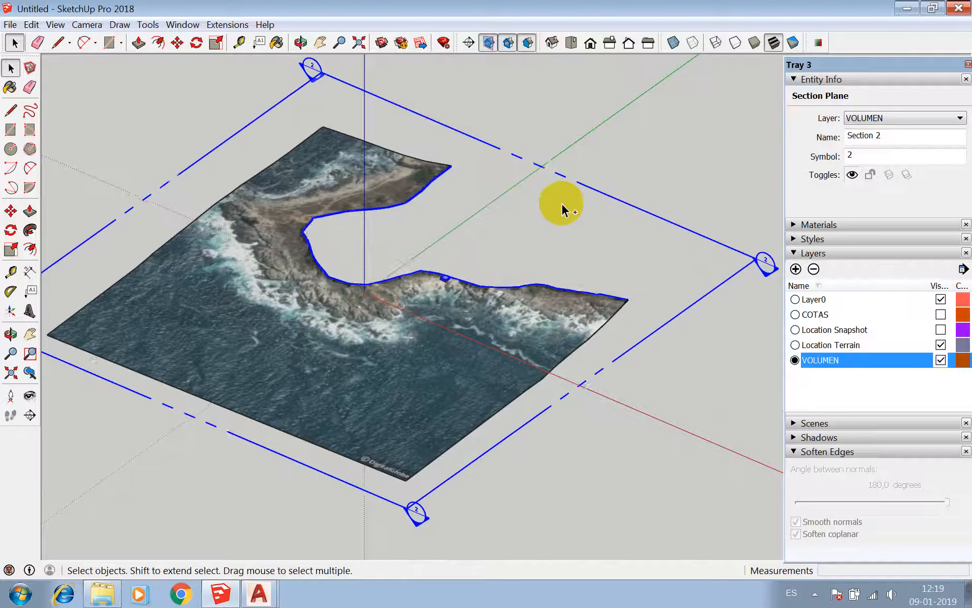
key("ctrl+z")
key("ctrl+z")
key("ctrl+z")
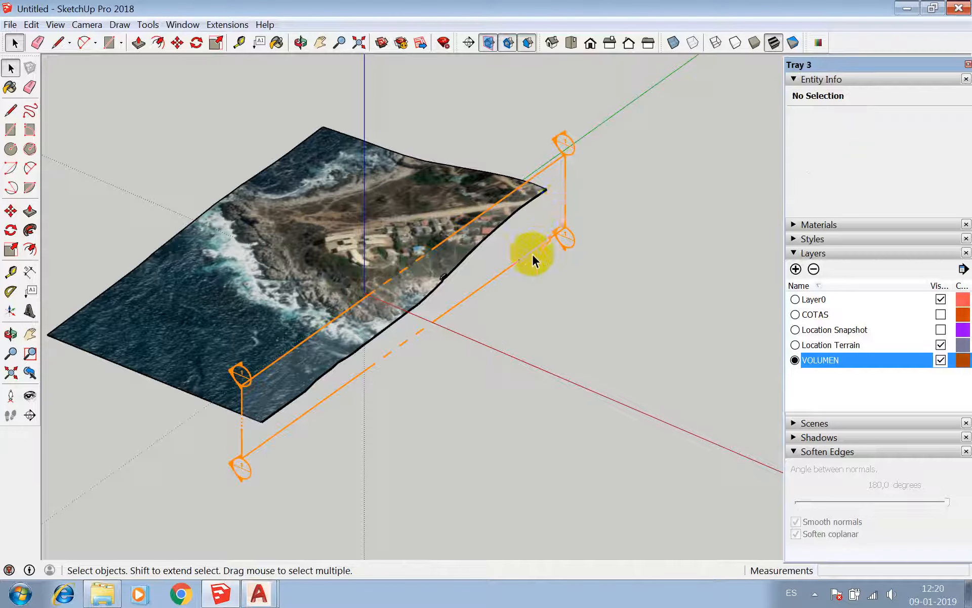
- Select the restored vertical section plane Section 1 and erase it to uncover the whole terrain
left_click(484, 285)
scroll(449, 299, "up", 4)
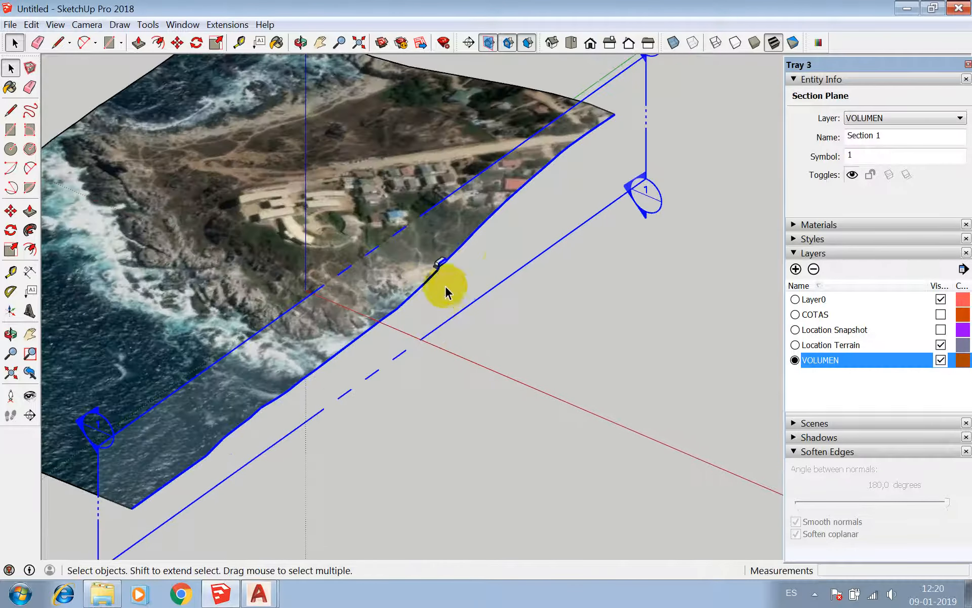
left_click(527, 262)
right_click(527, 263)
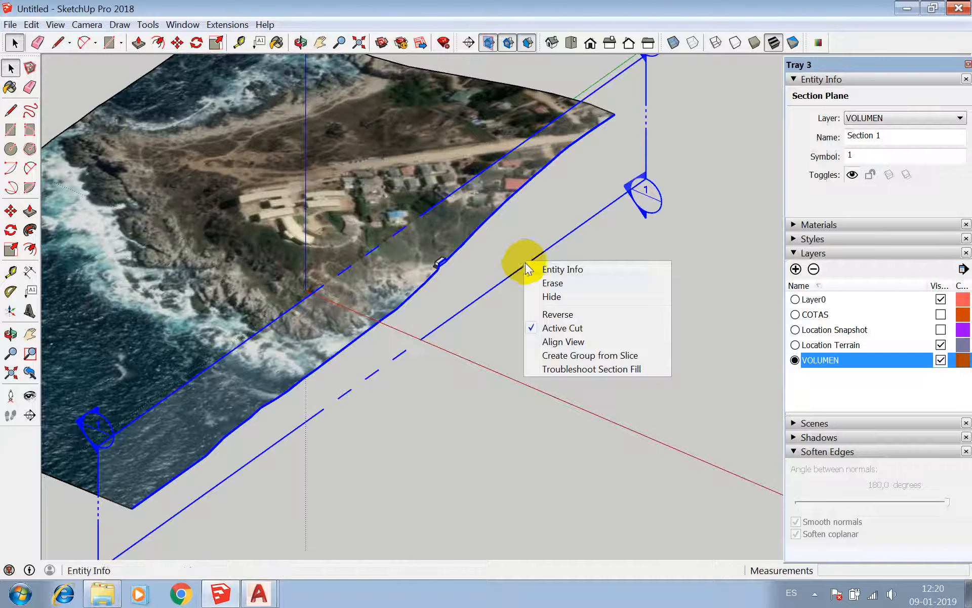
left_click(531, 280)
- Place a new vertical section plane with the default name Section 3 on the side face of the box
left_click(29, 415)
left_click(186, 375)
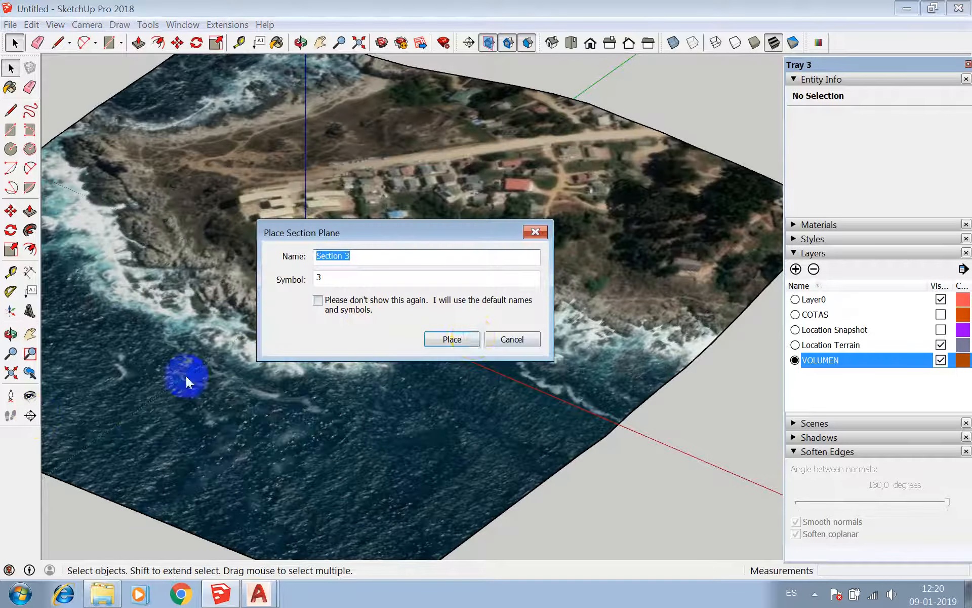
left_click(510, 339)
scroll(441, 261, "up", 5)
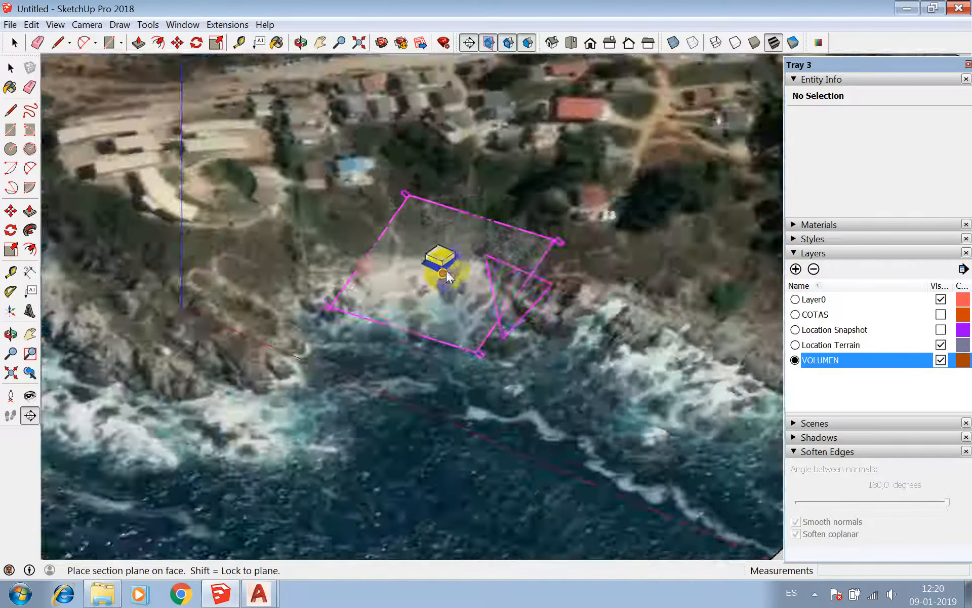
scroll(448, 268, "up", 4)
left_click(428, 276)
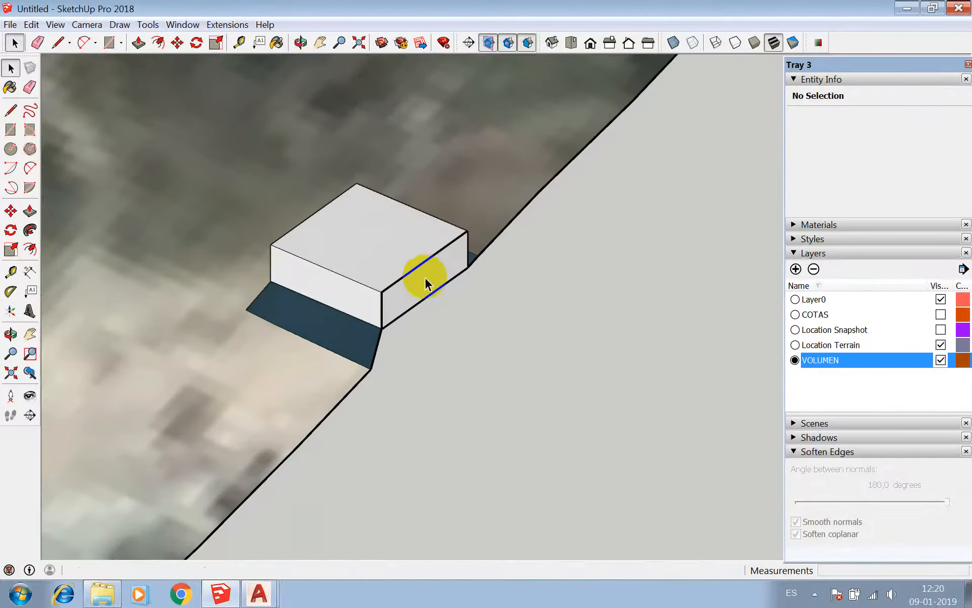
scroll(427, 271, "down", 5)
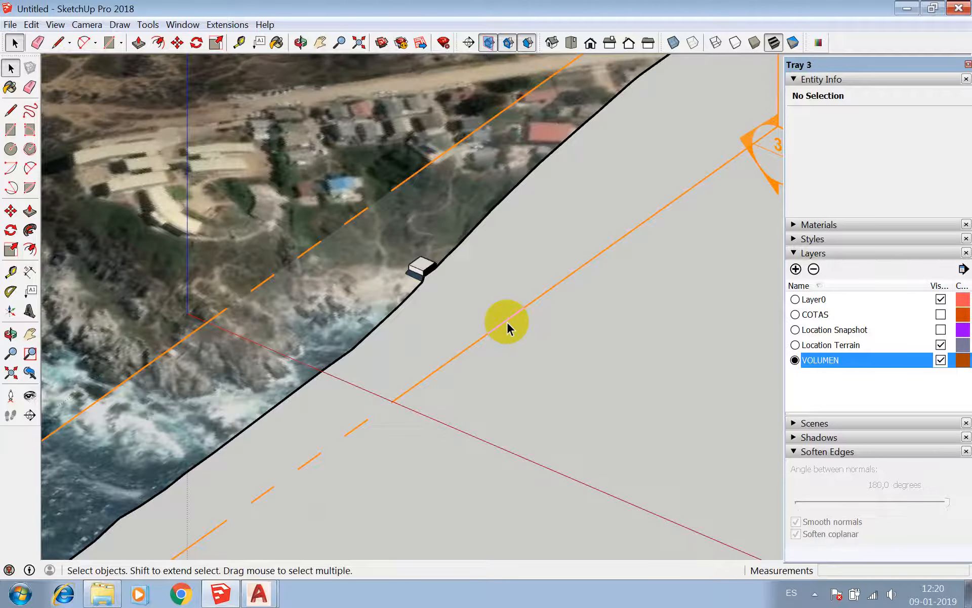
- Move the Section 3 plane 100 cm into the box so that it cuts through the volume
left_click(502, 319)
key("m")
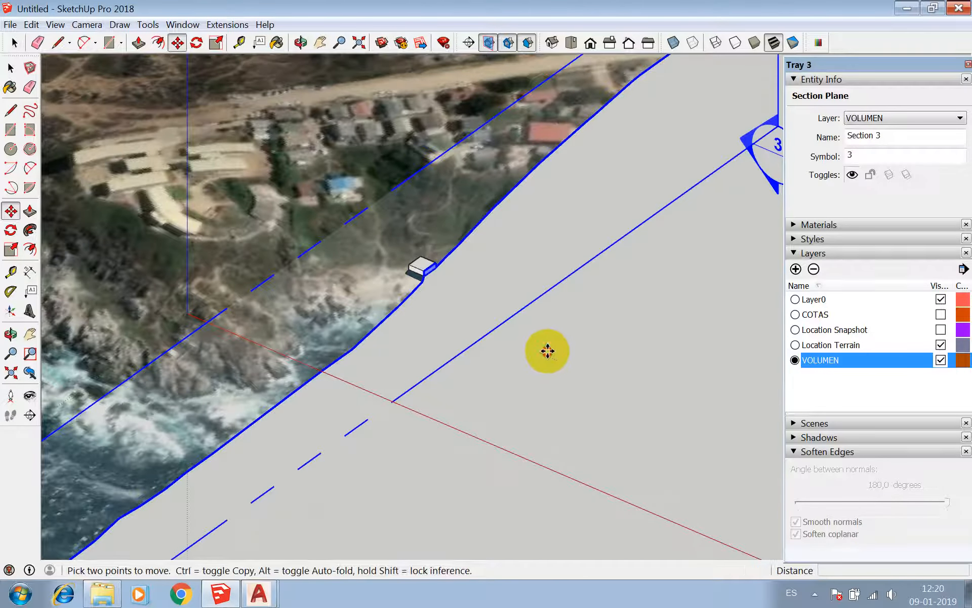
left_click(539, 341)
key("Escape")
key("space")
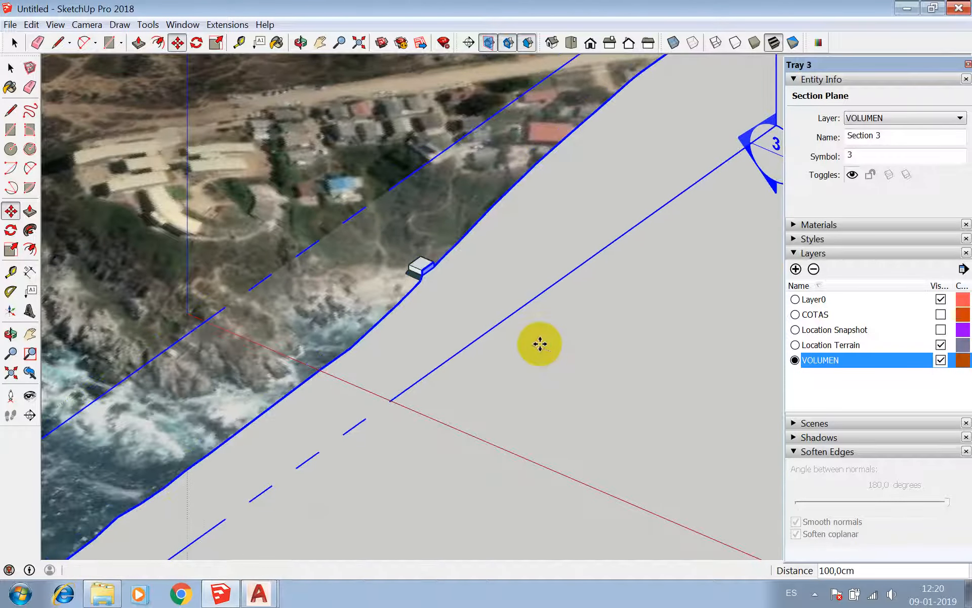
- Align the view to the Section 3 plane and inspect the cut through the box and terrain
scroll(496, 292, "down", 5)
right_click(468, 275)
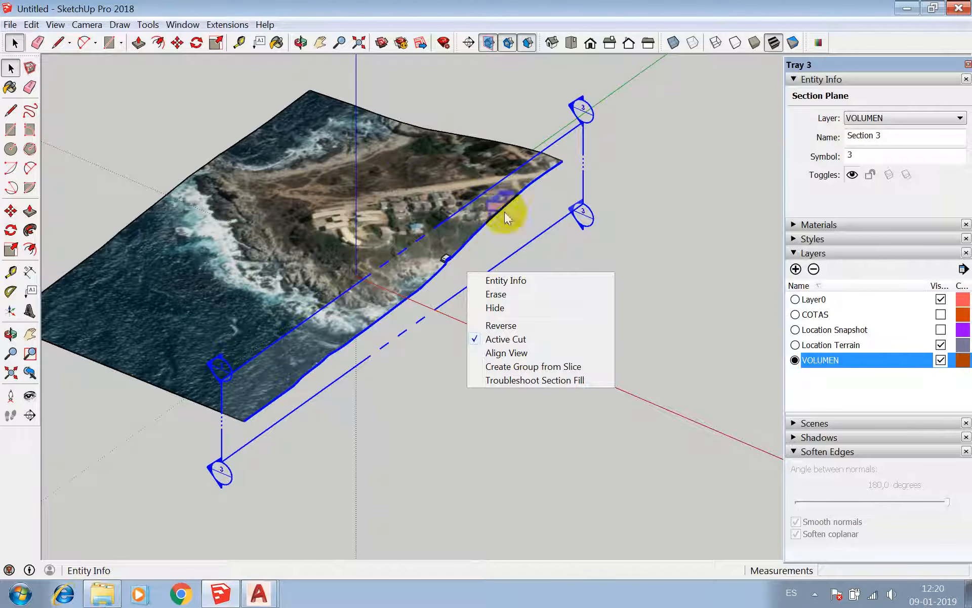
left_click(508, 353)
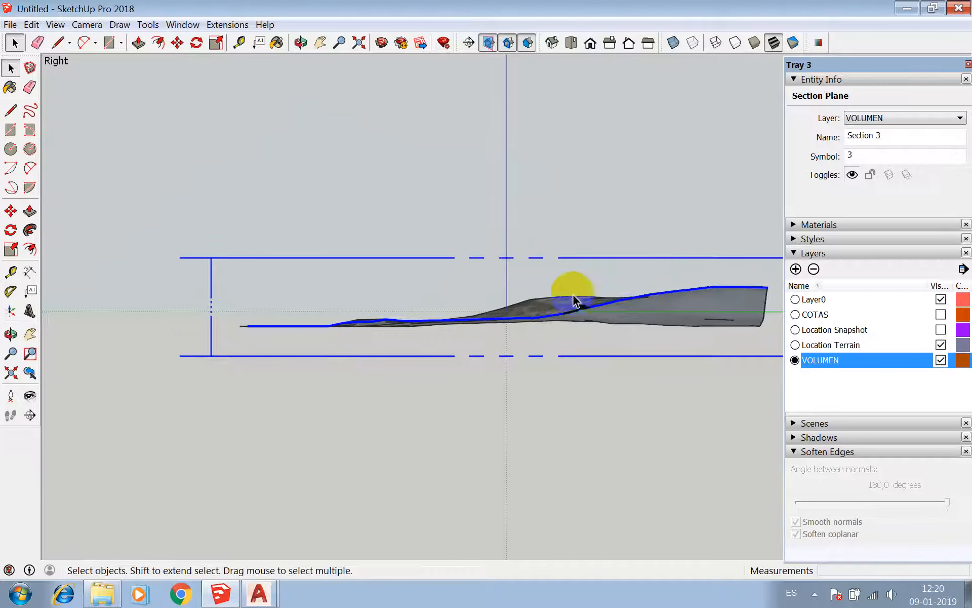
scroll(578, 299, "up", 6)
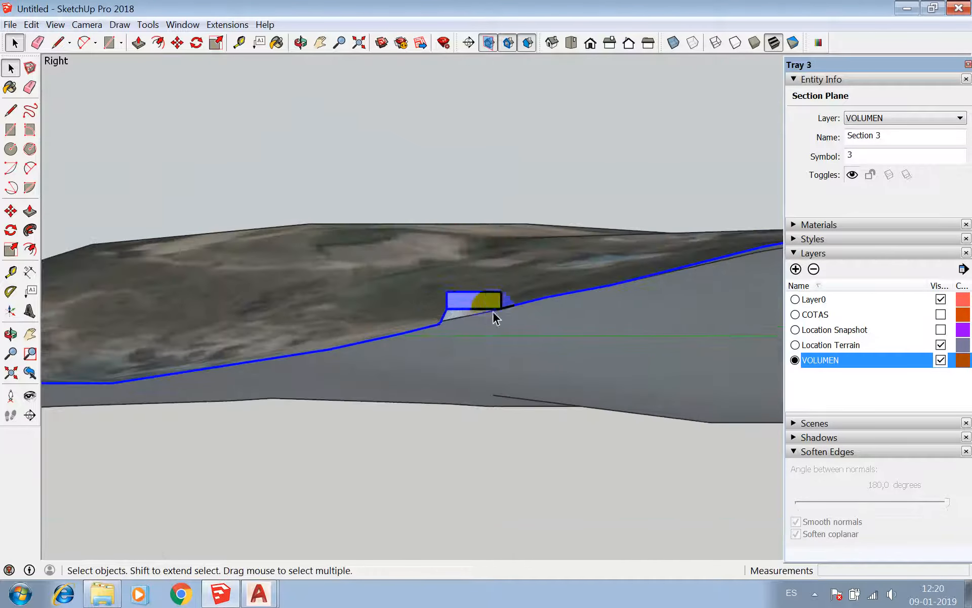
scroll(488, 310, "up", 2)
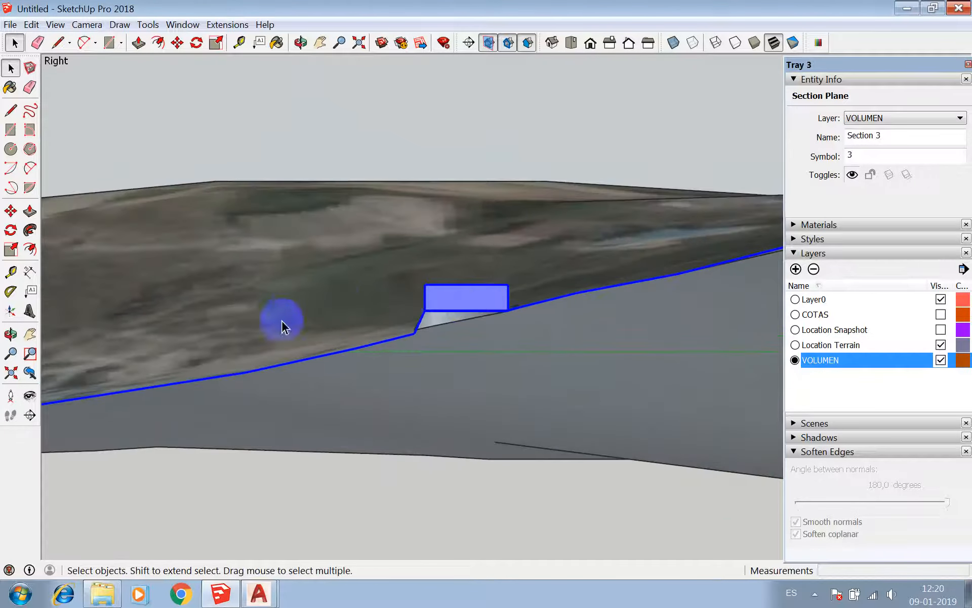
scroll(447, 305, "down", 6)
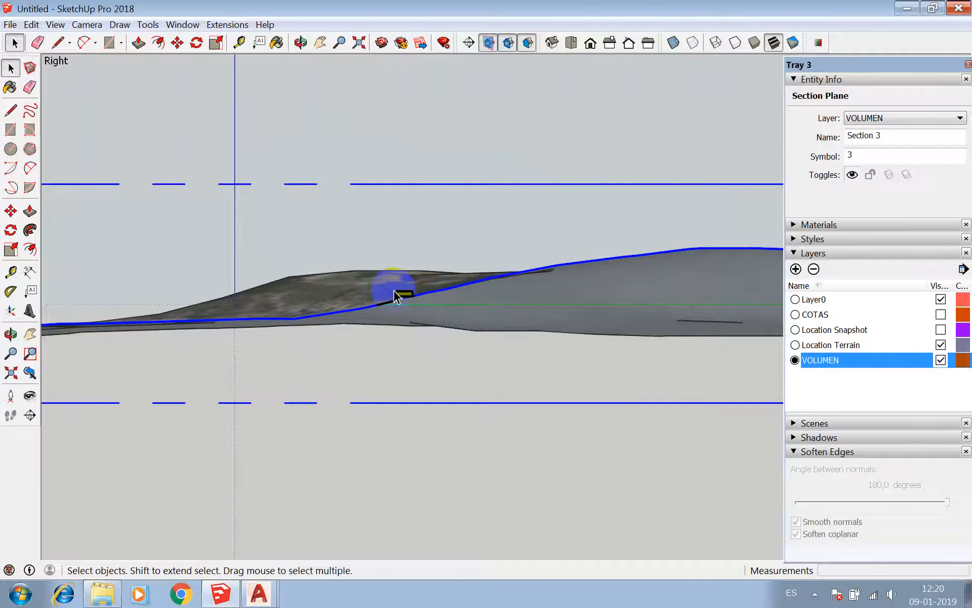
scroll(369, 286, "up", 5)
- Make the COTAS layer visible to show the contour lines in the section view and clear the selection
left_click(706, 251)
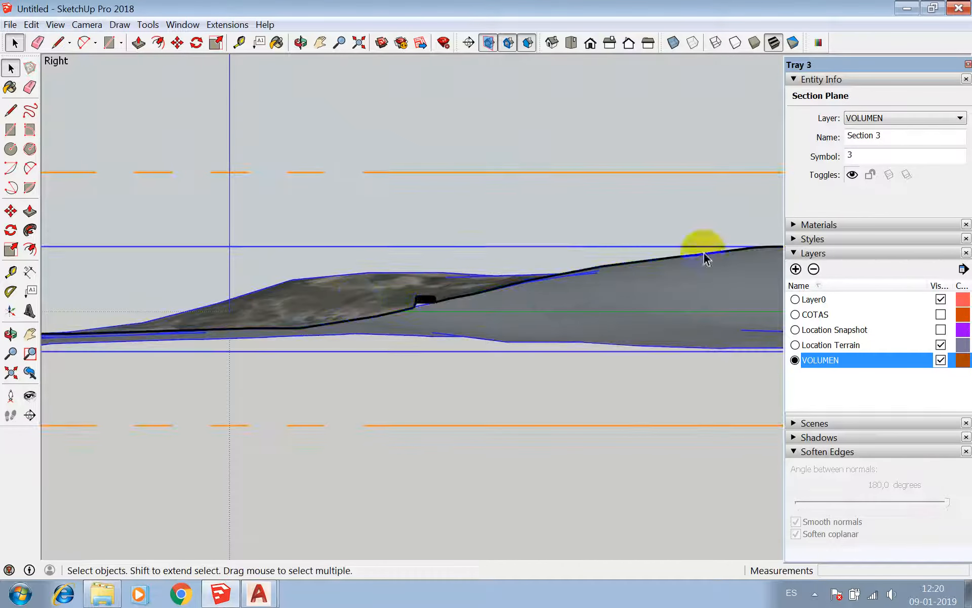
left_click(941, 314)
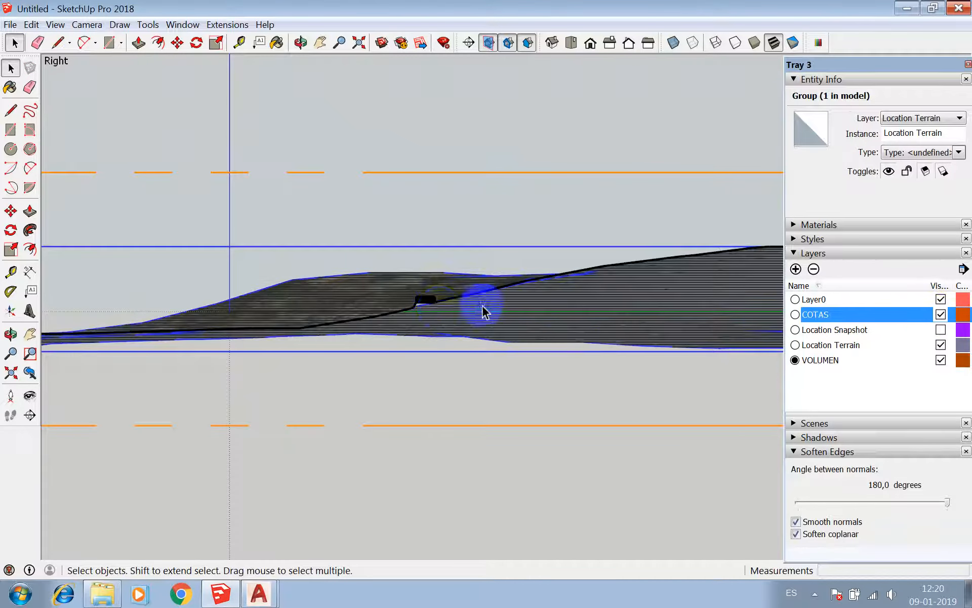
left_click(454, 134)
- Export the section view as a 2D AutoCAD DWG named CORTE01, keeping profile and section lines separate on layers
scroll(424, 265, "up", 5)
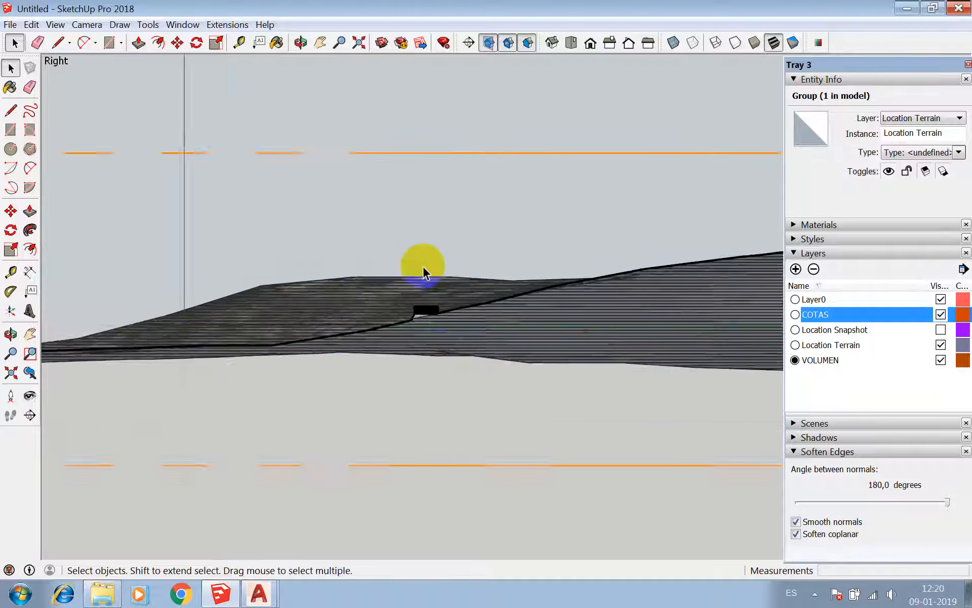
scroll(424, 324, "up", 1)
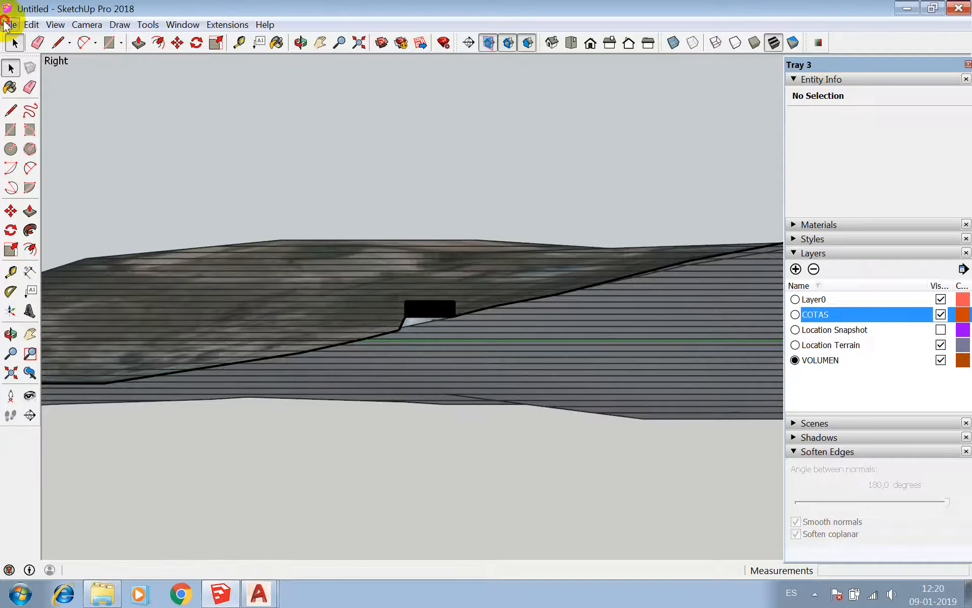
left_click(10, 24)
mouse_move(104, 220)
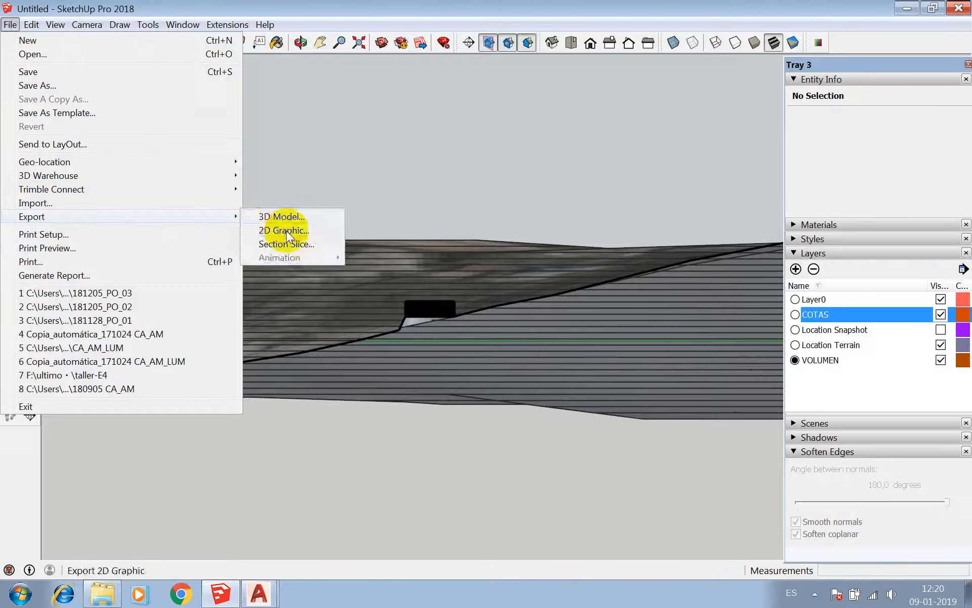
left_click(286, 230)
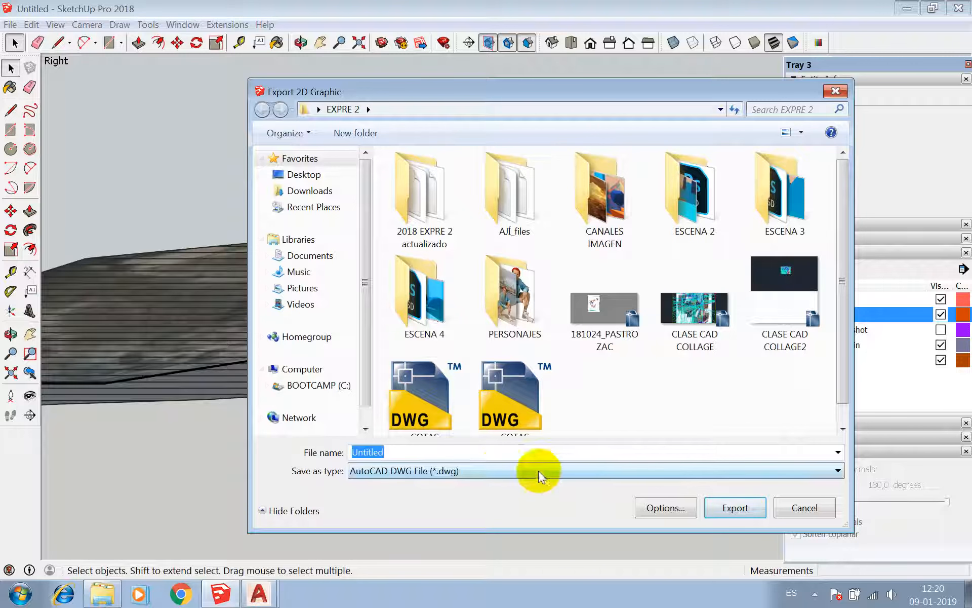
type("CORTE01")
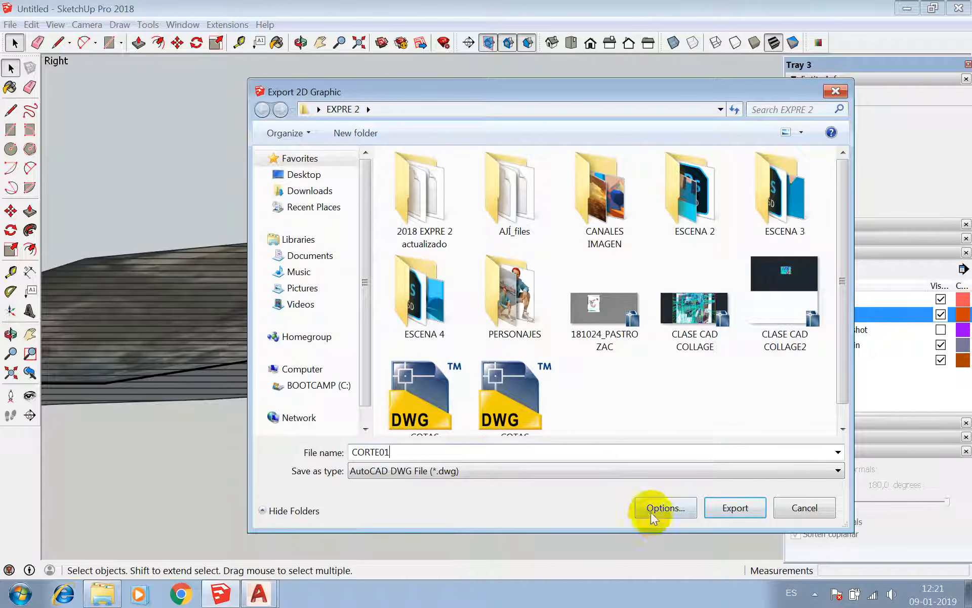
left_click(651, 512)
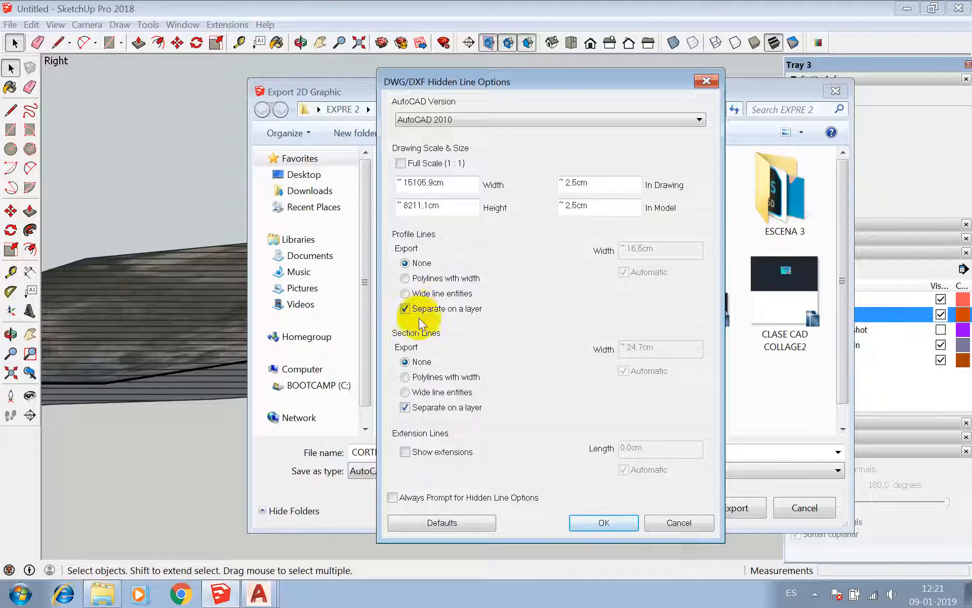
left_click(586, 525)
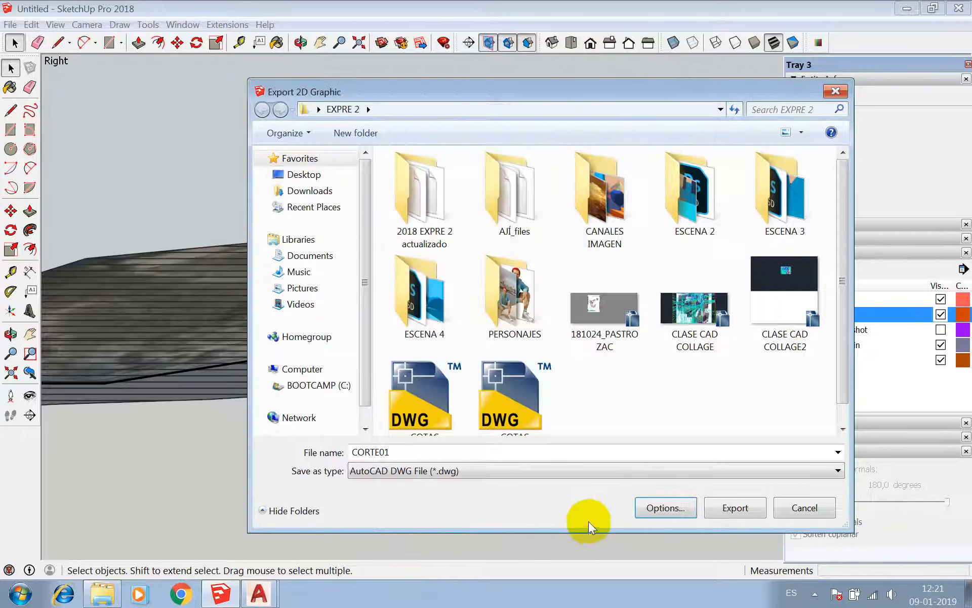
left_click(717, 511)
key("Return")
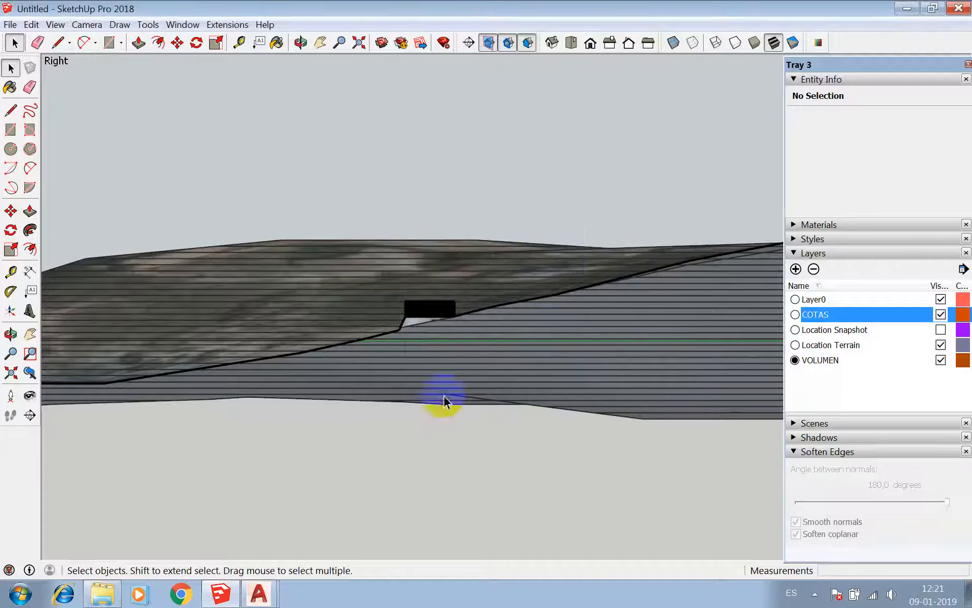
- Switch to AutoCAD and open the CORTE01 drawing from the EXPRE 2 folder
left_click(269, 583)
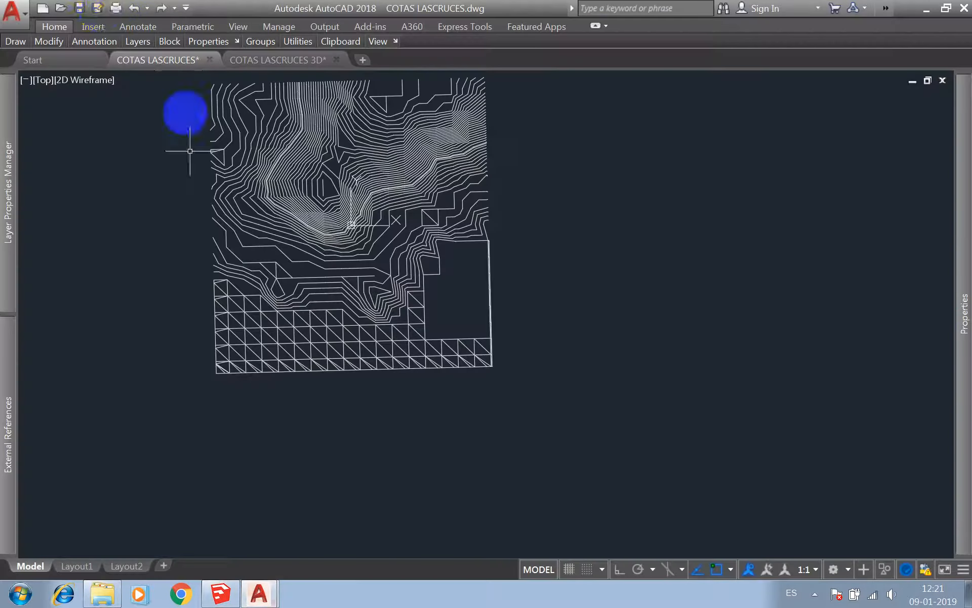
left_click(68, 5)
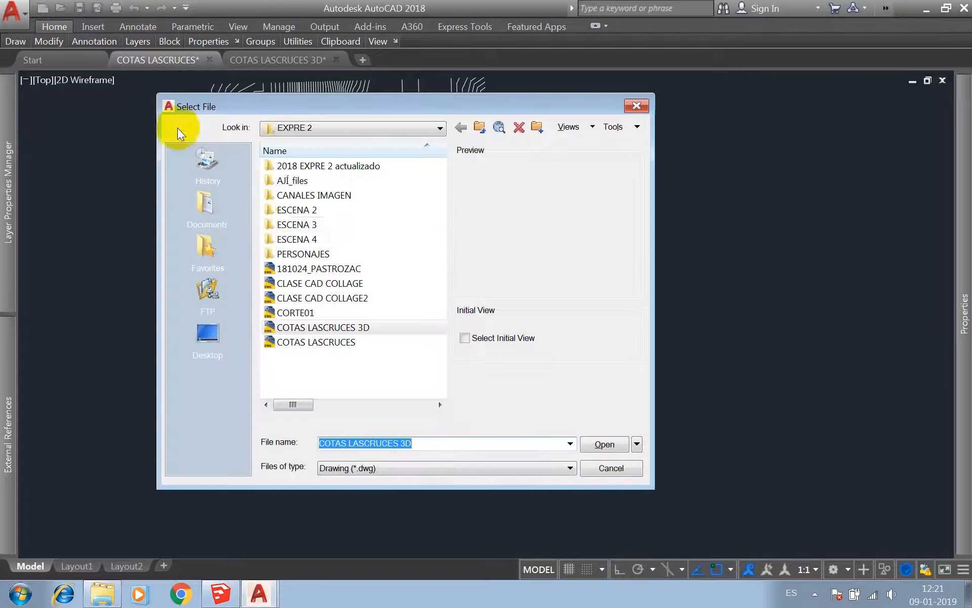
double_click(304, 312)
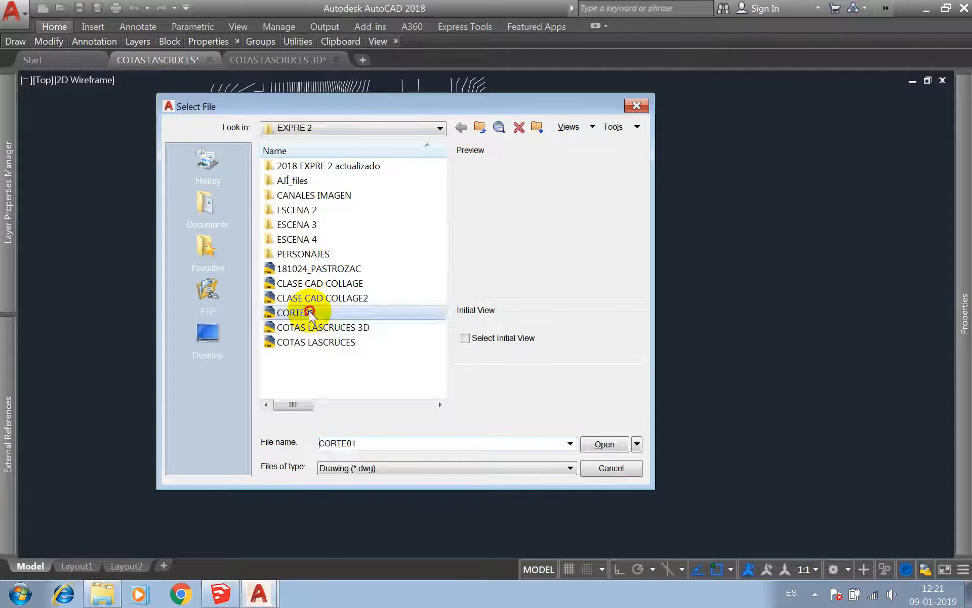
left_click(385, 284)
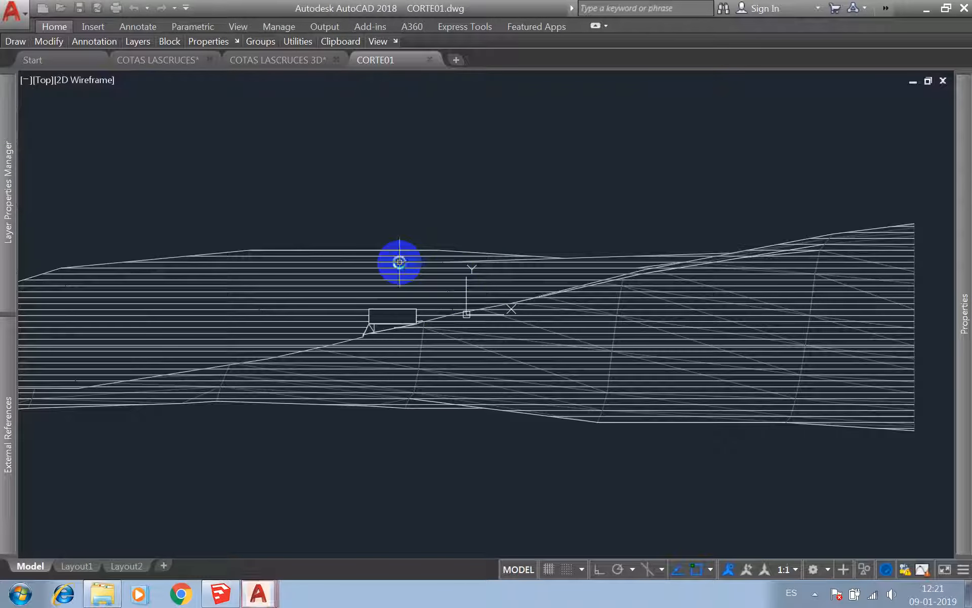
- Open the layer manager and toggle the SectionCutEdges layer off and on to check which lines it holds
scroll(551, 121, "down", 3)
scroll(555, 180, "up", 5)
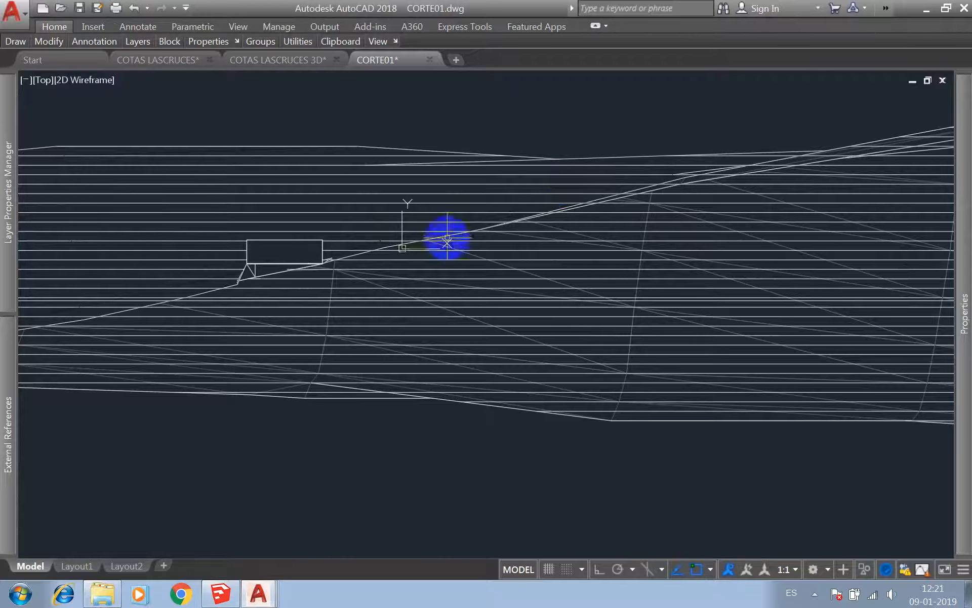
scroll(249, 274, "up", 5)
scroll(436, 196, "down", 7)
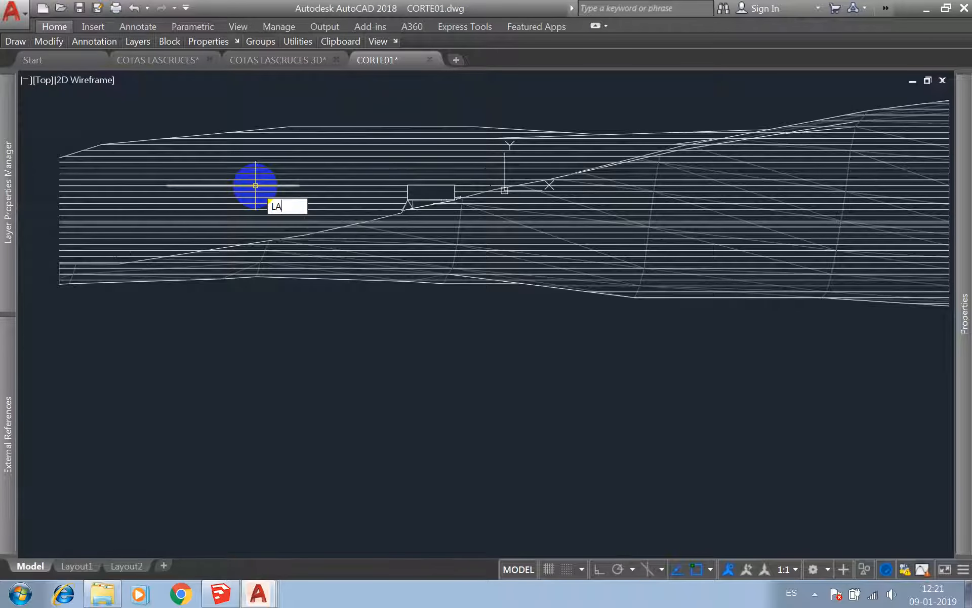
key("Return")
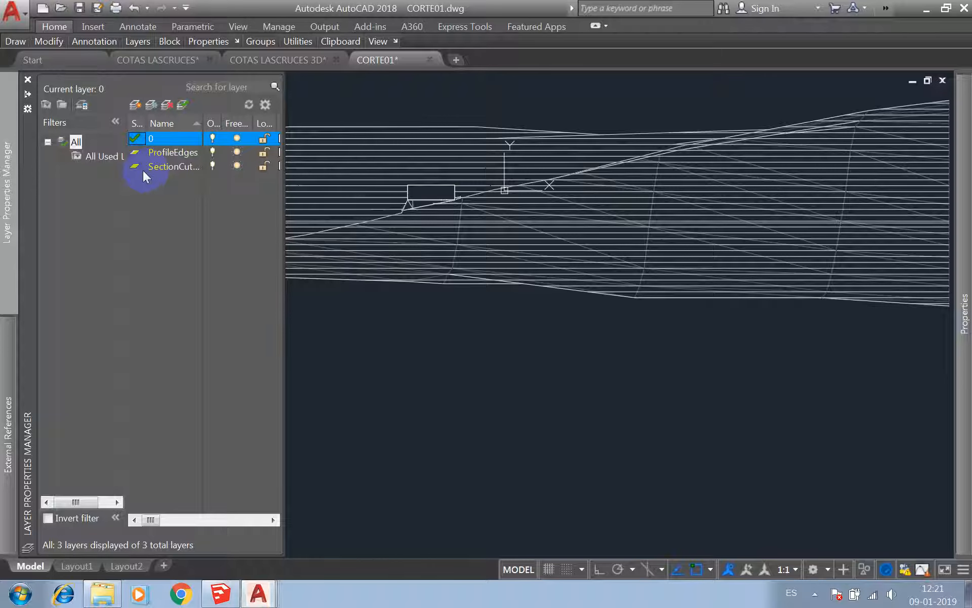
left_click(160, 167)
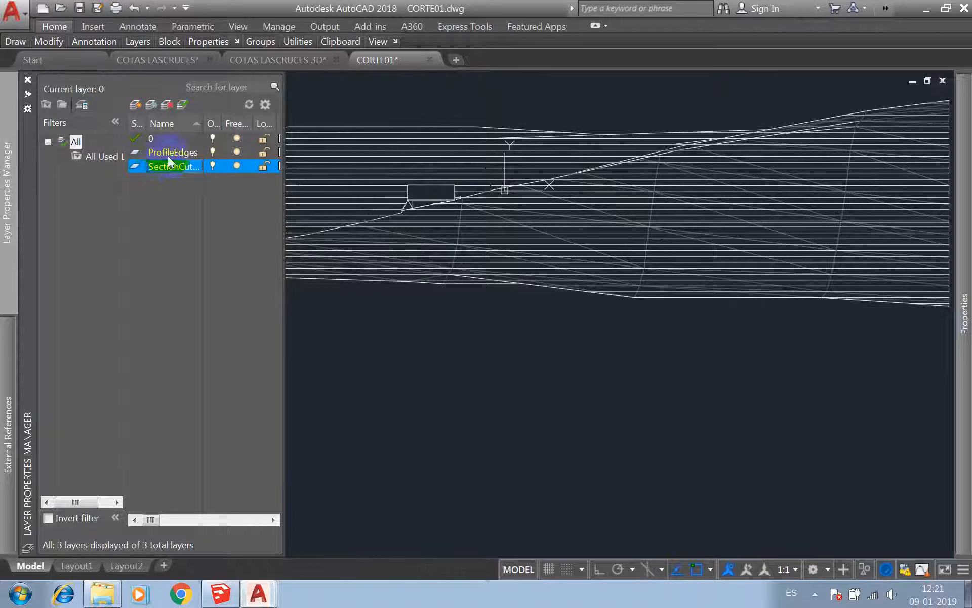
left_click(214, 169)
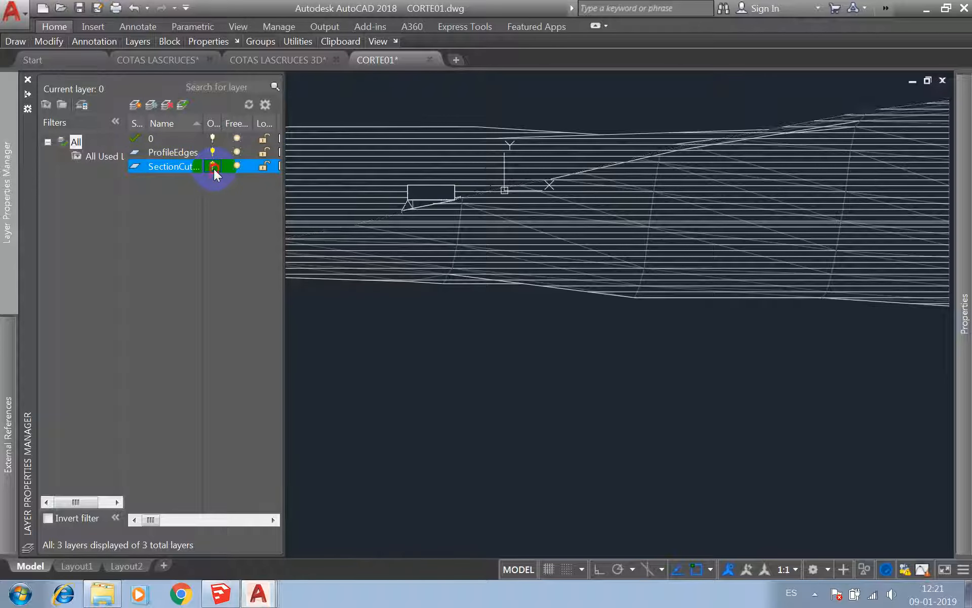
left_click(214, 169)
left_click(214, 170)
left_click(213, 169)
left_click(214, 169)
left_click(213, 169)
left_click(214, 168)
left_click(214, 168)
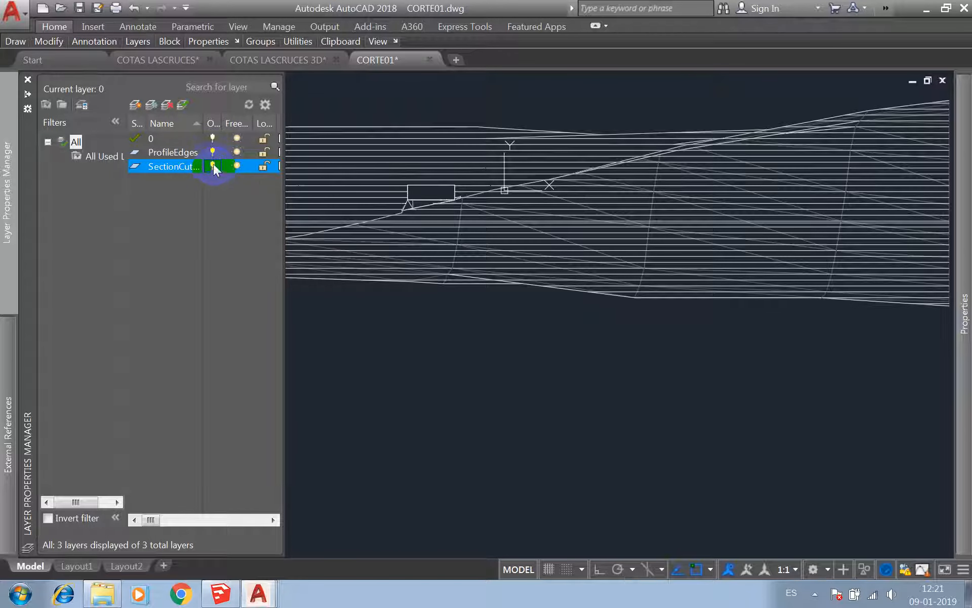
- Make SectionCutEdges the current layer, turn off layers ProfileEdges and 0, and inspect the cut line around the box
left_click(181, 157)
double_click(138, 167)
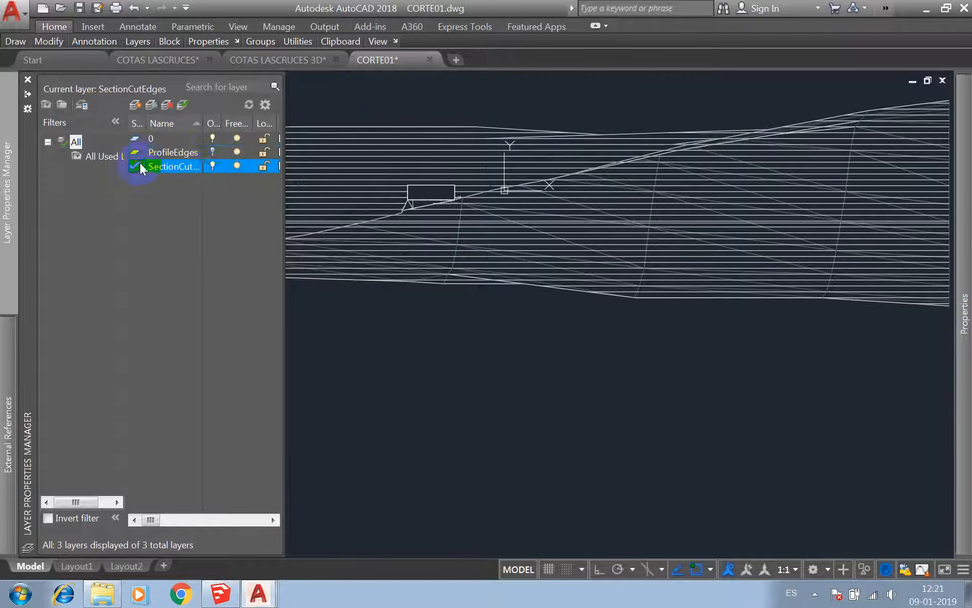
left_click(212, 140)
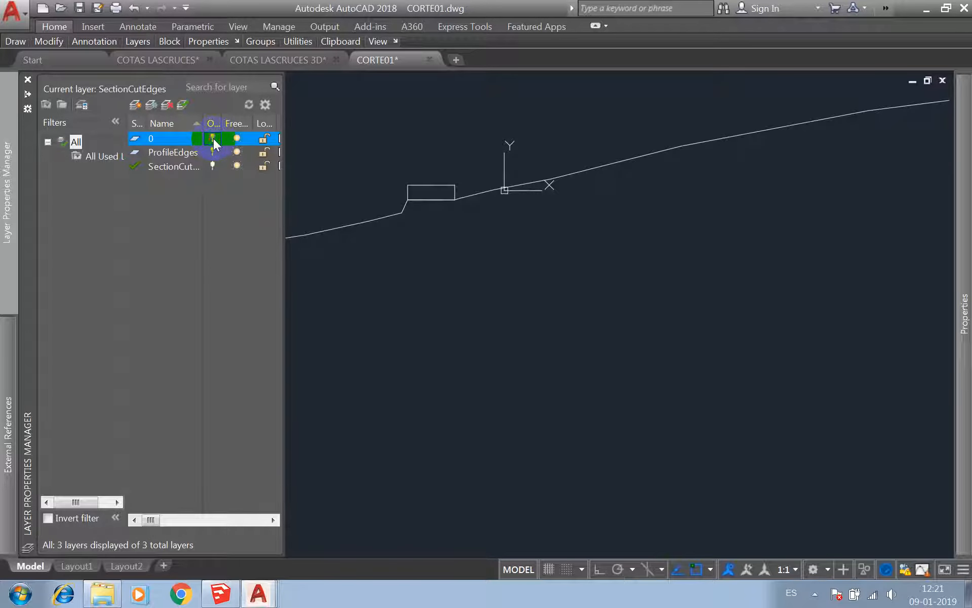
left_click(497, 245)
scroll(472, 276, "down", 4)
left_click(567, 238)
scroll(452, 246, "up", 10)
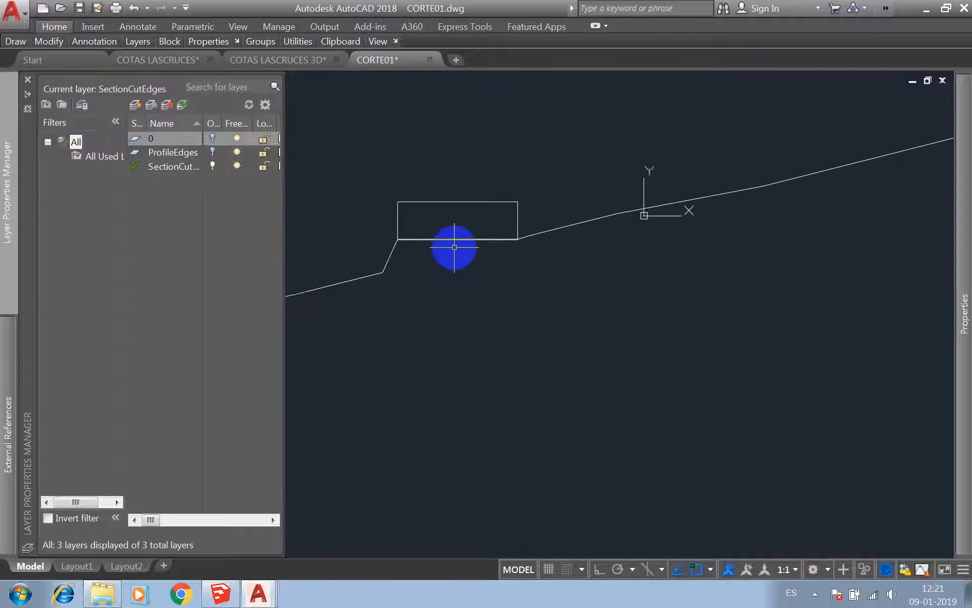
scroll(654, 243, "down", 10)
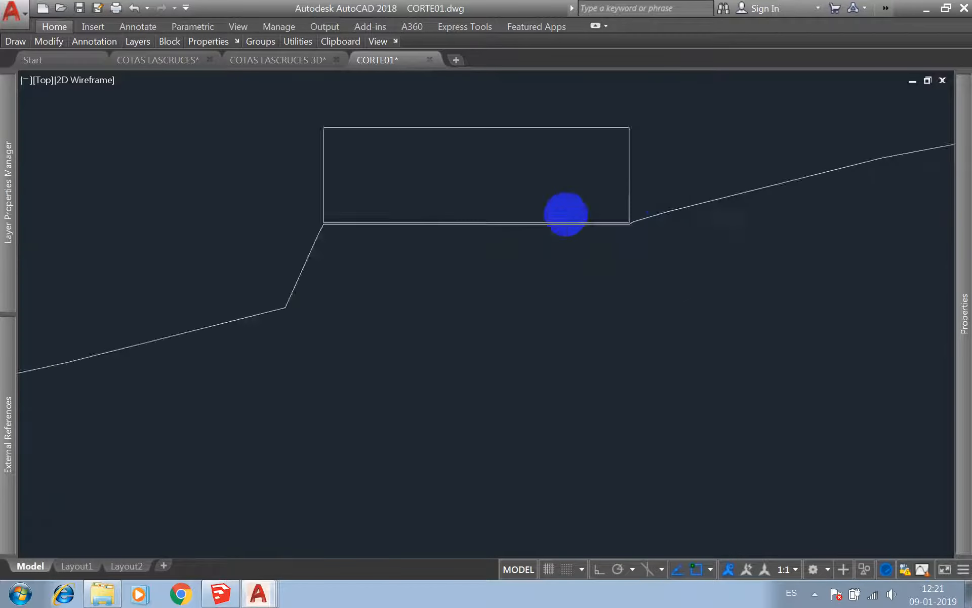
- Set the colour of the SectionCutEdges layer to red
left_click(804, 185)
left_click(347, 310)
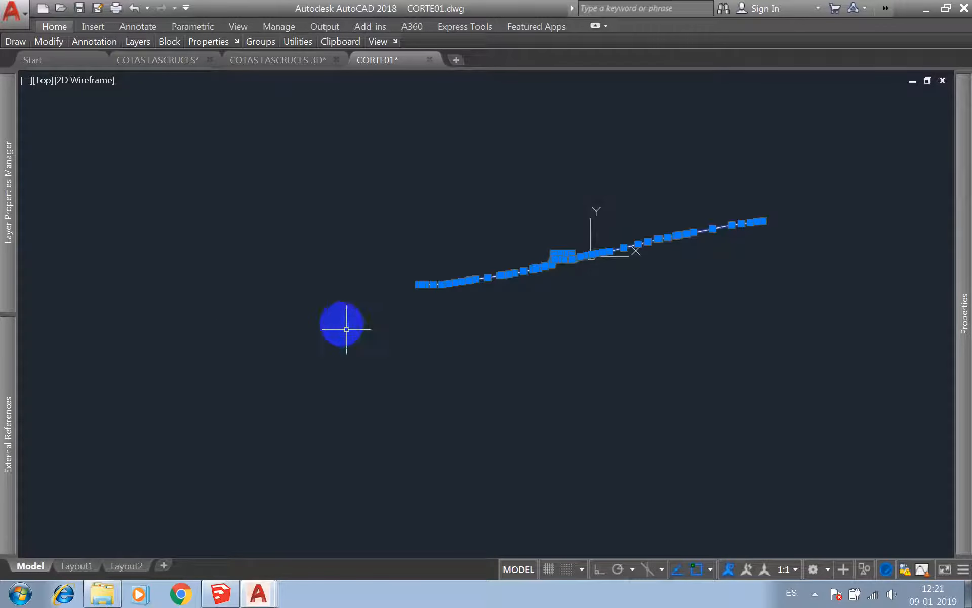
key("Return")
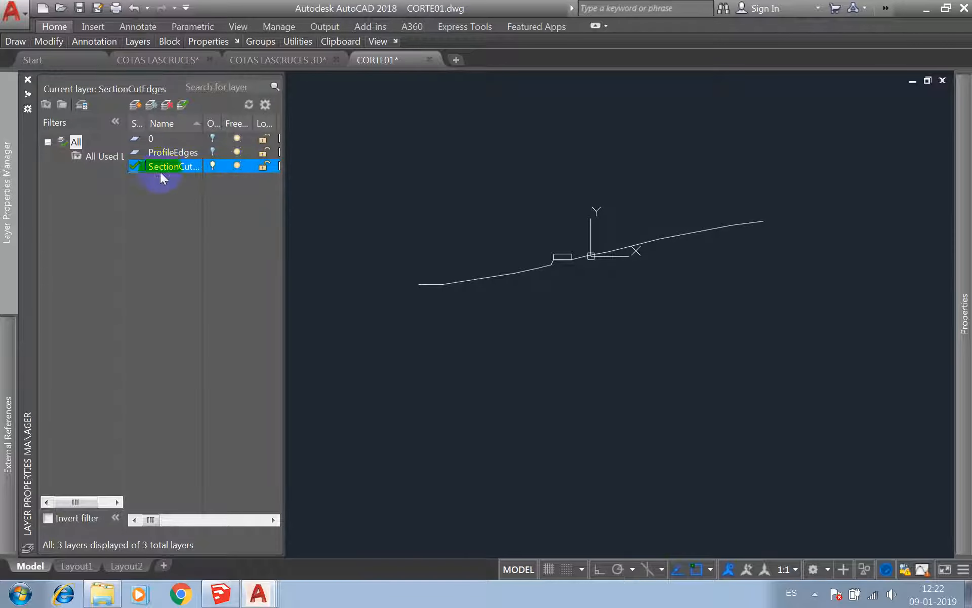
left_click_drag(288, 203, 316, 195)
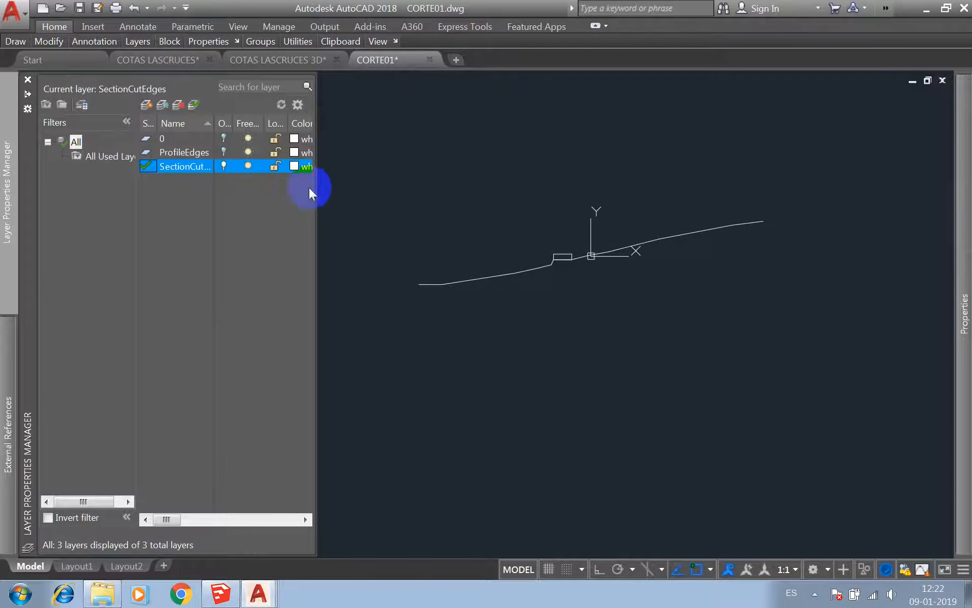
left_click(295, 166)
left_click(285, 329)
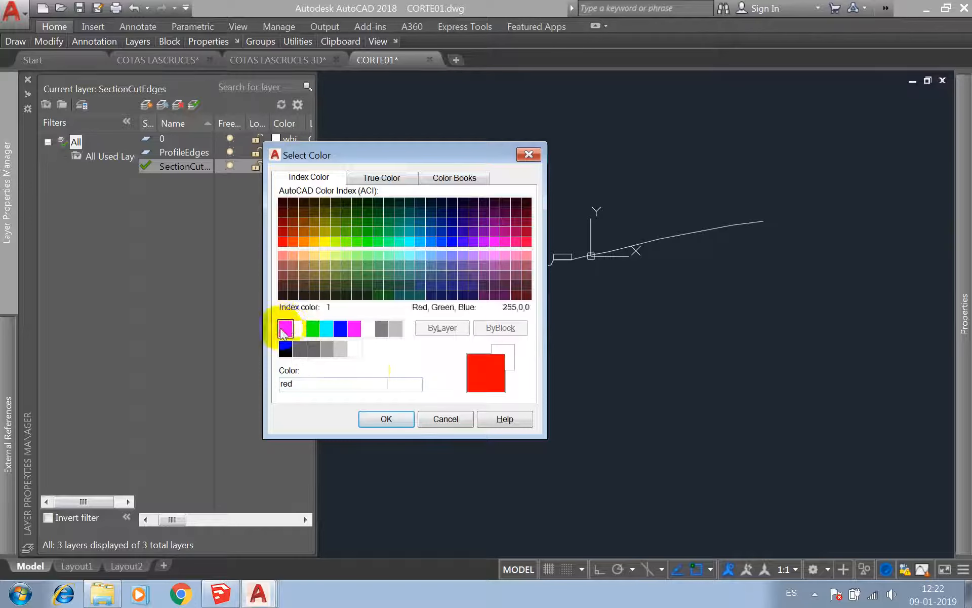
left_click(386, 419)
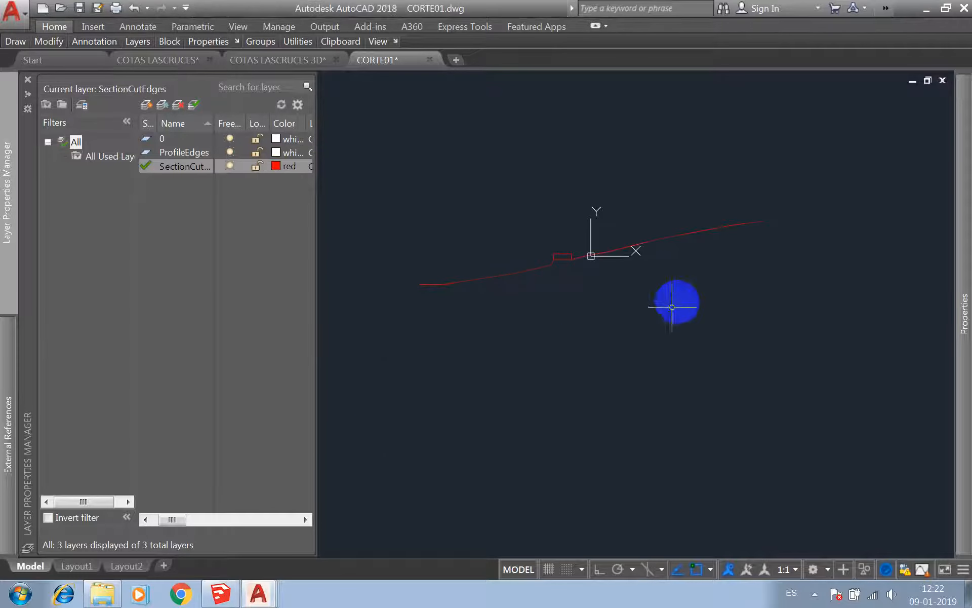
- Select all the section cut linework and check its object type and layer in the properties
mouse_move(966, 267)
left_click(435, 199)
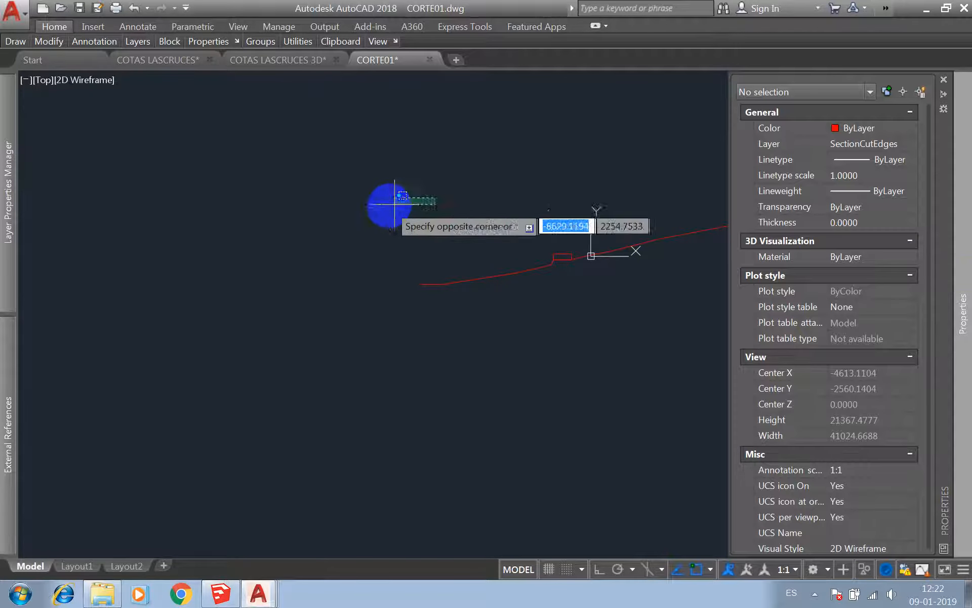
left_click(414, 198)
scroll(409, 223, "down", 5)
left_click(569, 196)
left_click(380, 284)
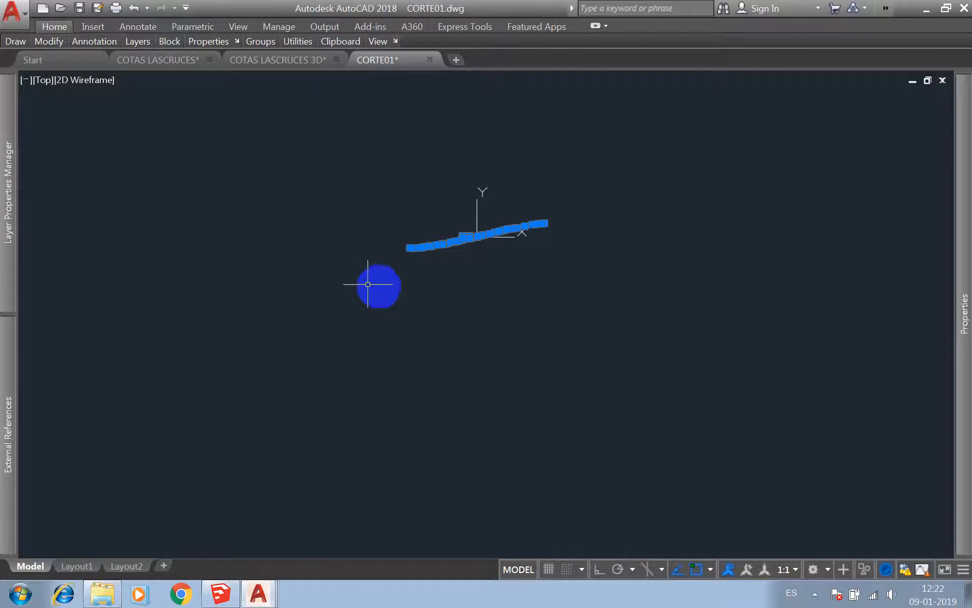
mouse_move(965, 342)
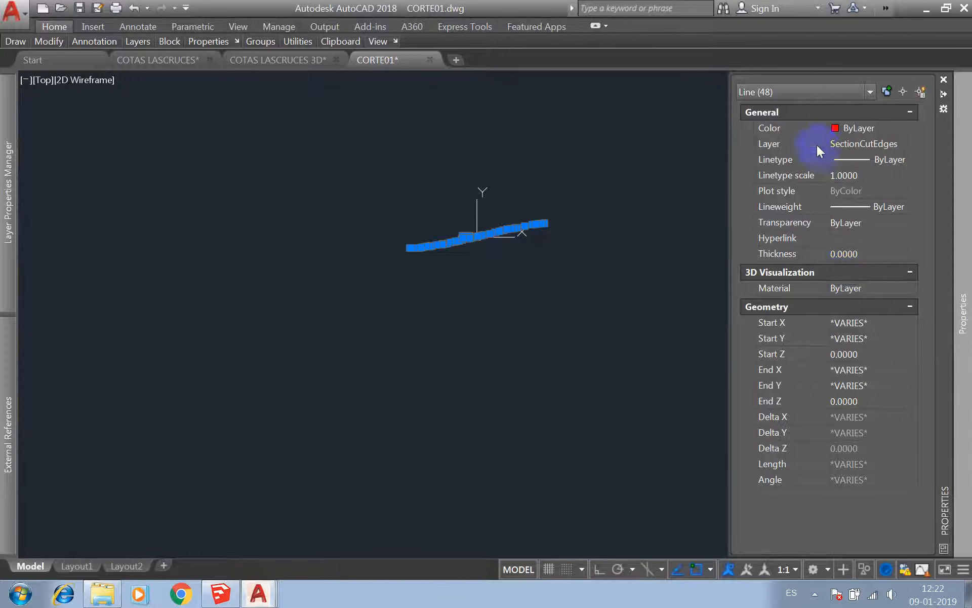
key("Escape")
- Trace the terrain cut with a polyline from its uphill end down to the box's nearest lower corner
scroll(473, 239, "up", 8)
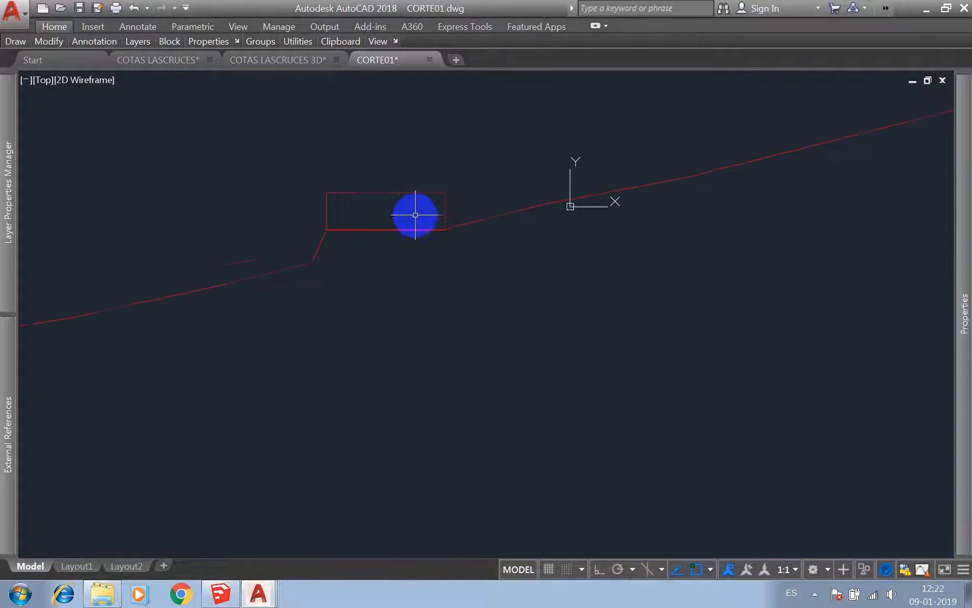
scroll(415, 214, "up", 4)
scroll(306, 211, "down", 6)
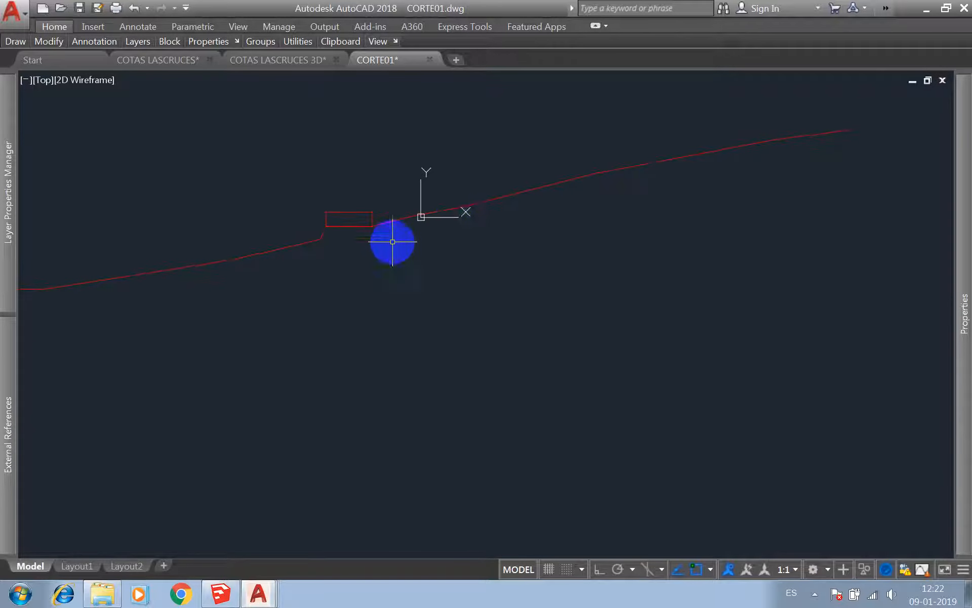
left_click_drag(459, 206, 570, 177)
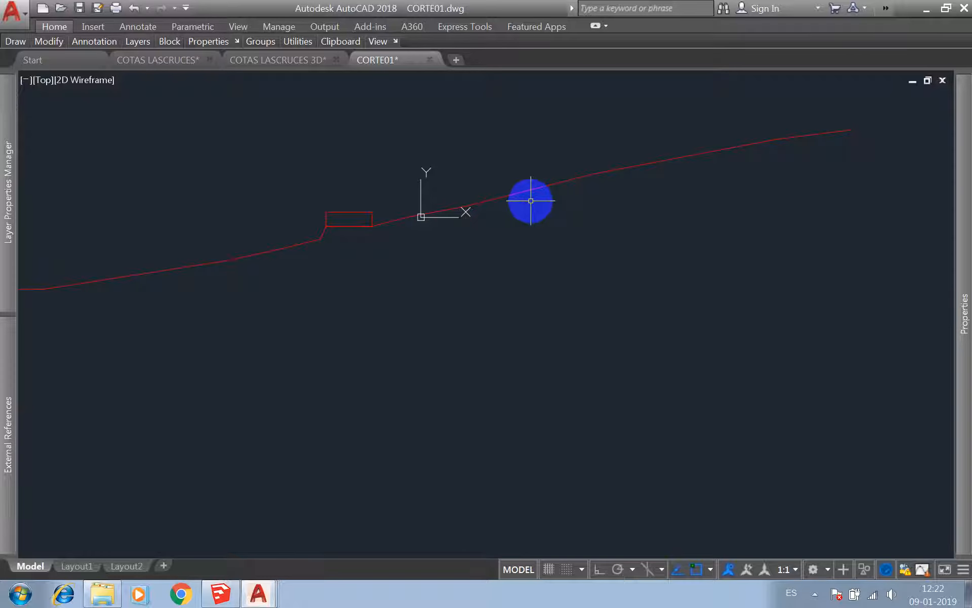
type("pl")
key("Return")
left_click(853, 130)
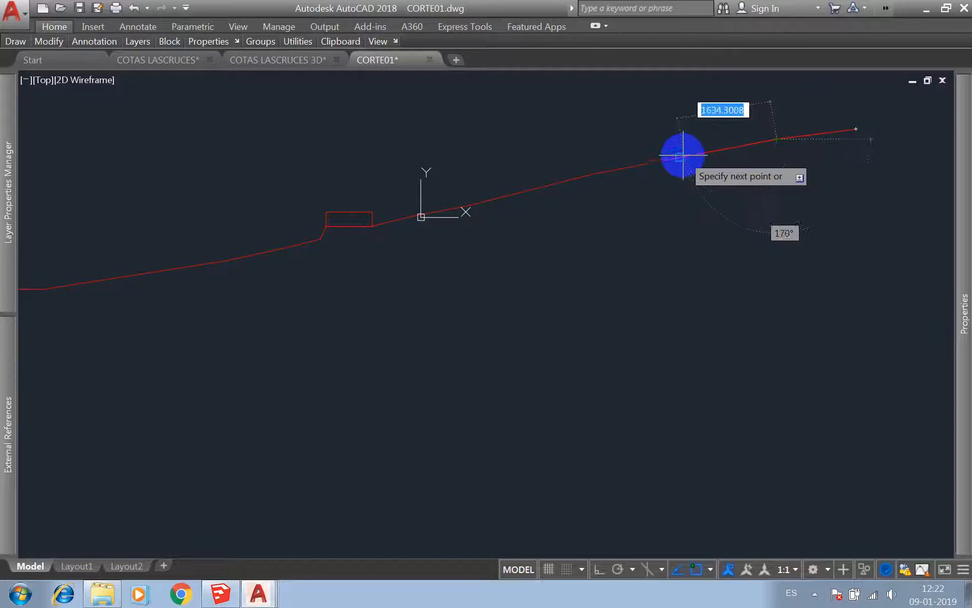
left_click(592, 176)
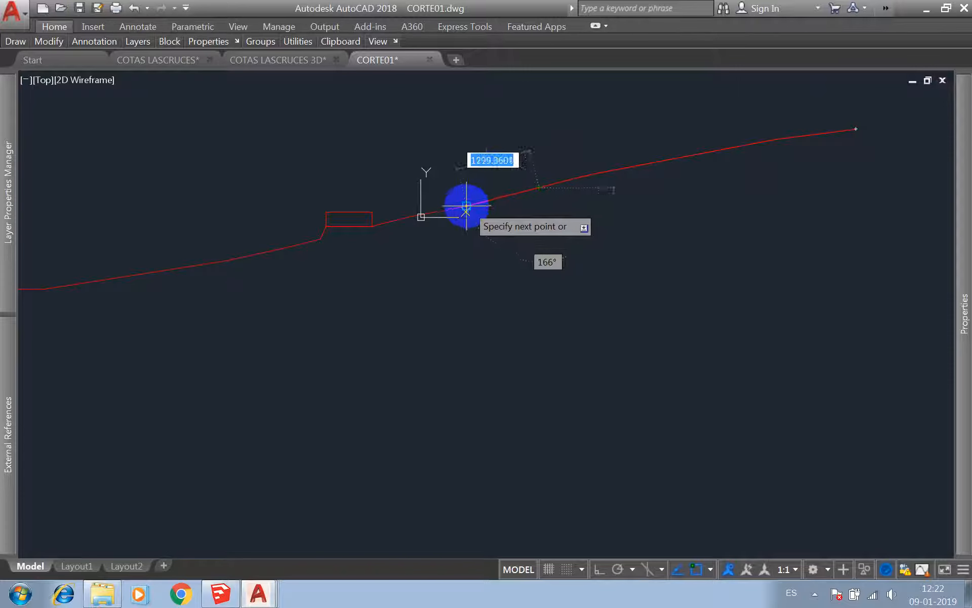
left_click(467, 206)
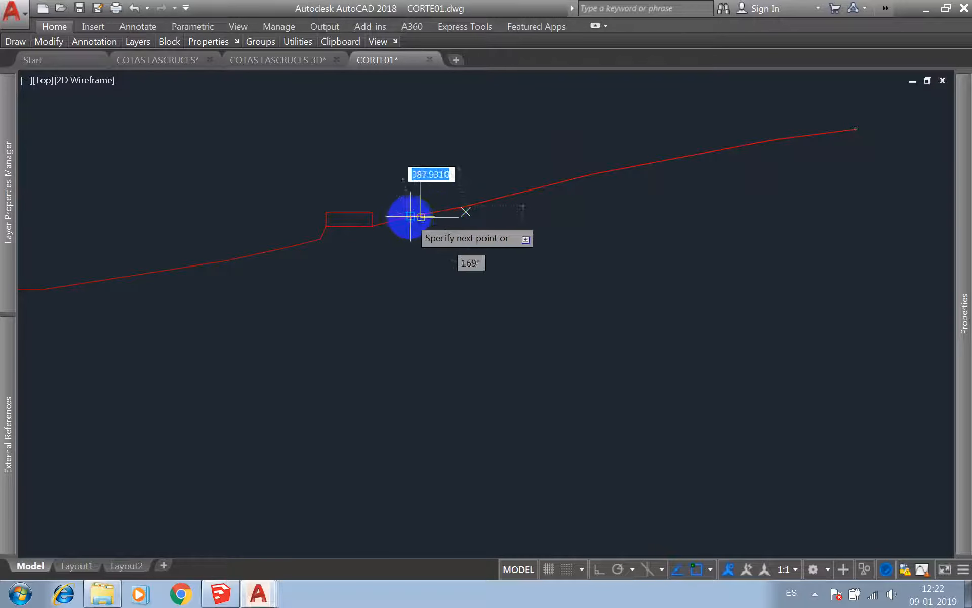
scroll(423, 188, "up", 5)
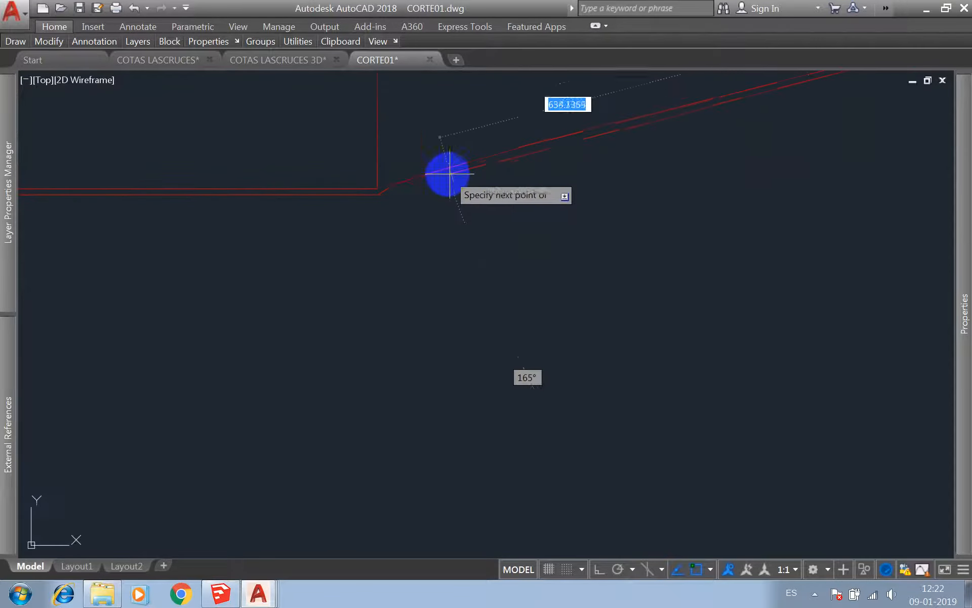
left_click(386, 189)
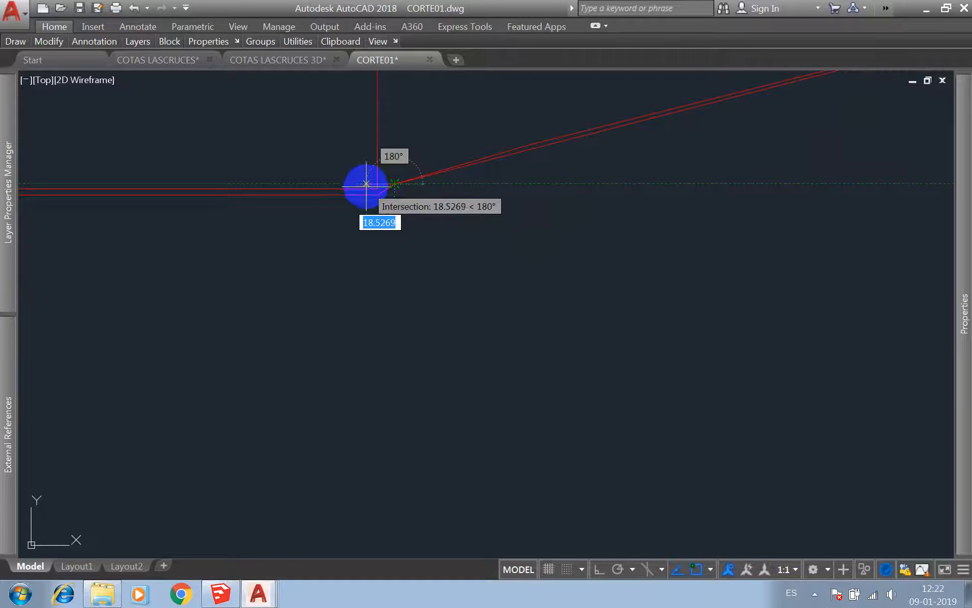
left_click(378, 188)
- Continue the polyline along the box's base, down the embankment and along the terrain to its downhill end, and finish it
scroll(616, 227, "down", 5)
scroll(476, 227, "up", 5)
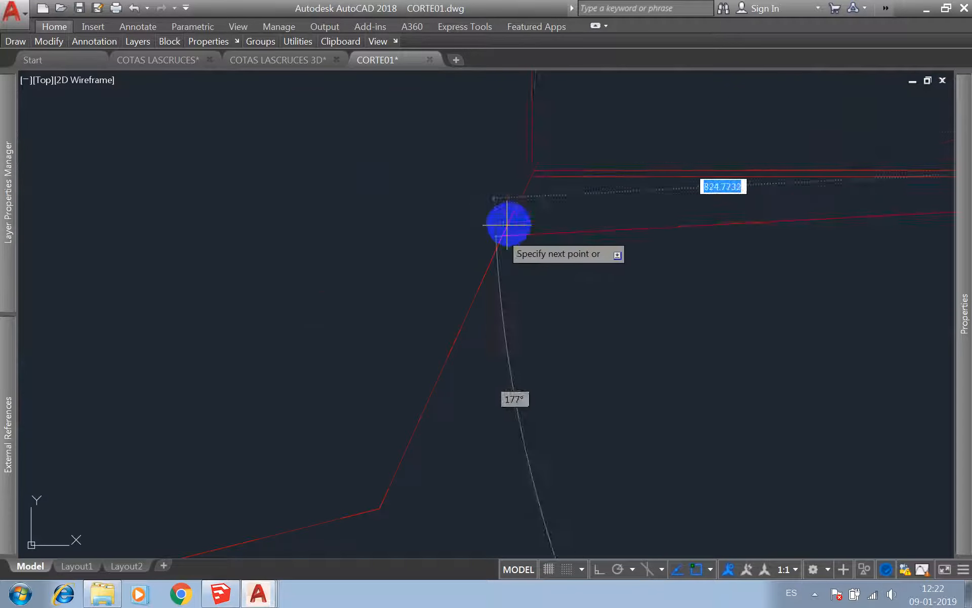
left_click(532, 170)
scroll(536, 163, "down", 6)
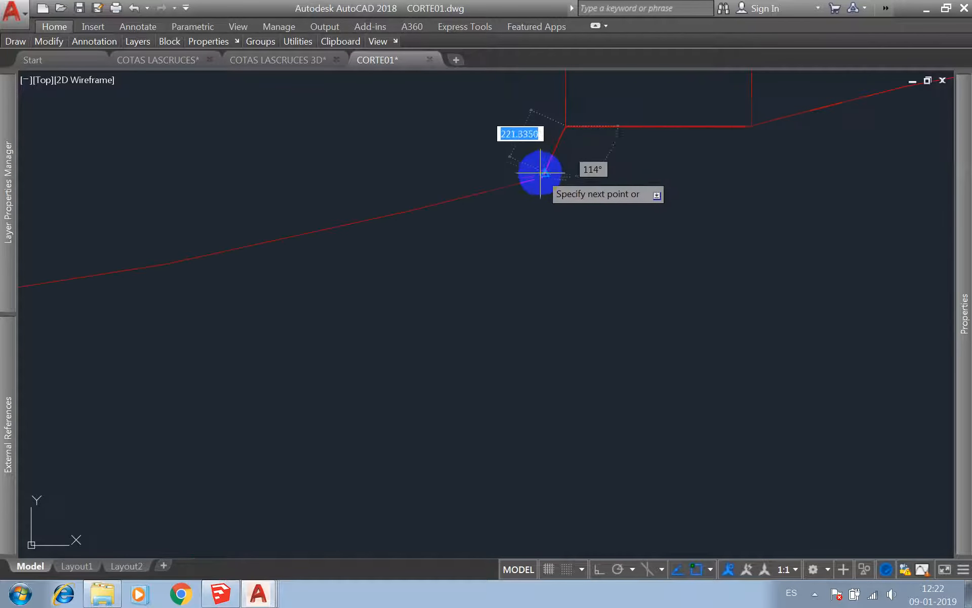
left_click(542, 176)
scroll(580, 166, "down", 4)
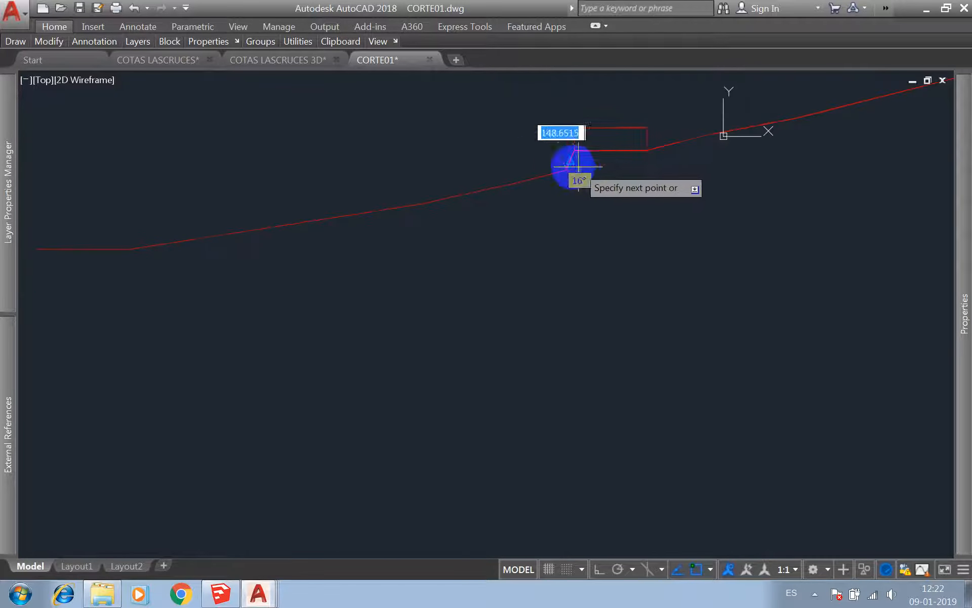
left_click(516, 183)
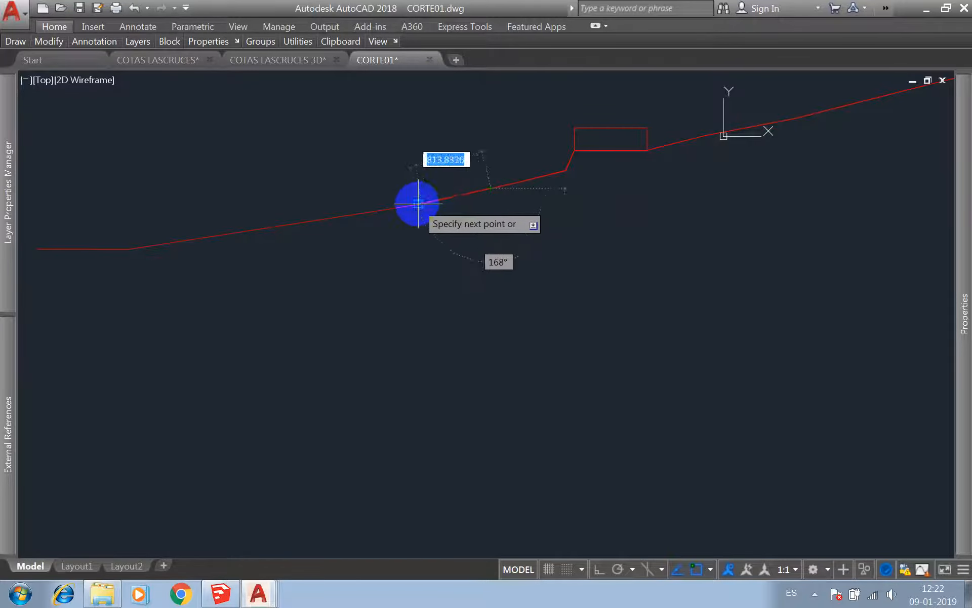
left_click(261, 229)
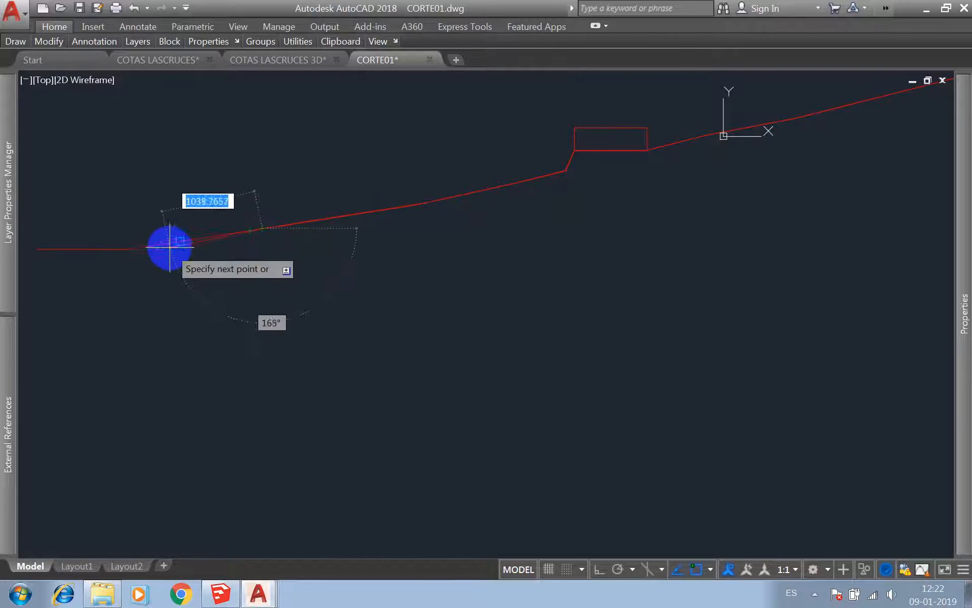
left_click(126, 249)
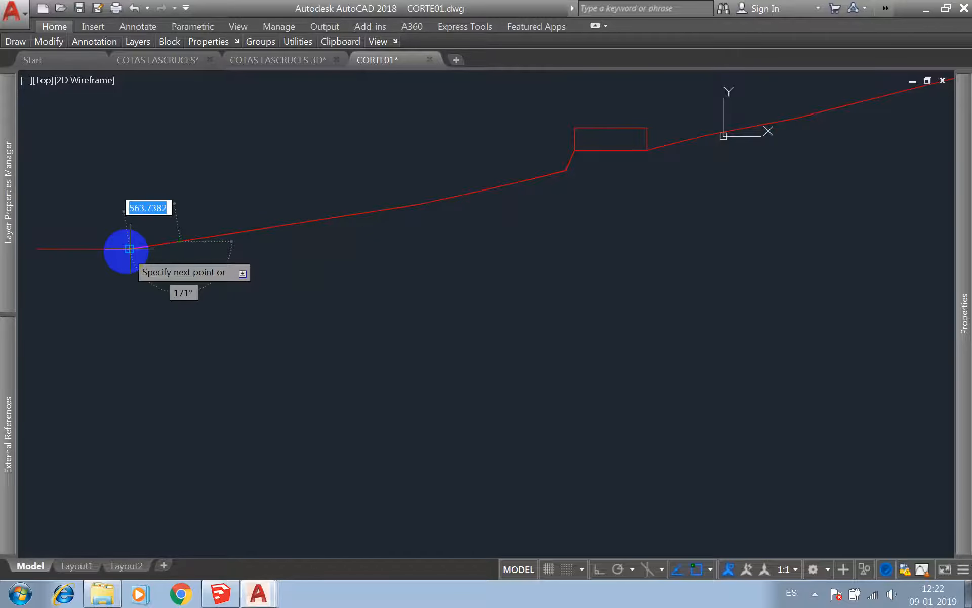
left_click(38, 249)
key("Return")
- Select the traced terrain polyline, set its global width to 0.4 and inspect the line thickness
scroll(152, 264, "down", 4)
left_click(217, 259)
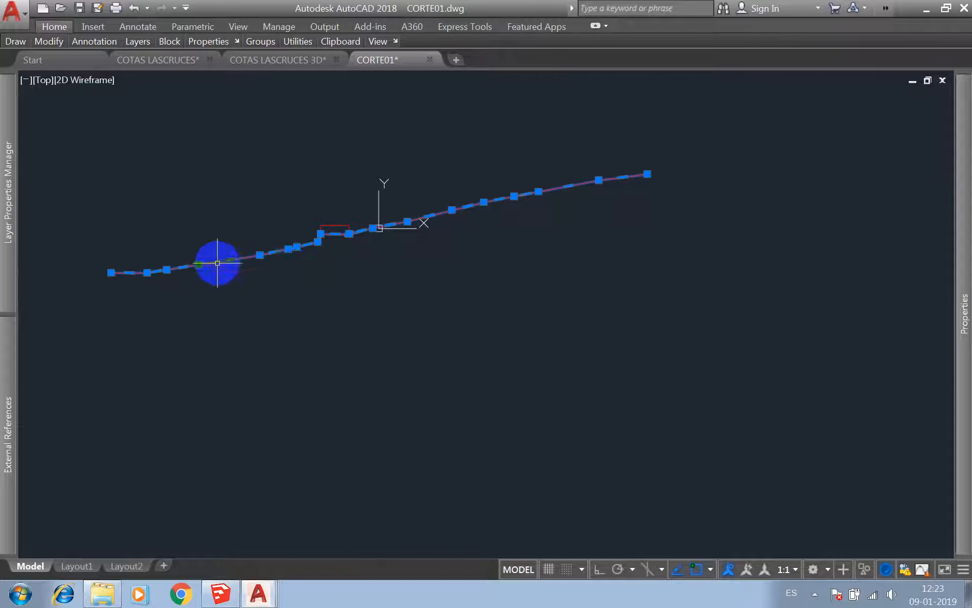
left_click(967, 230)
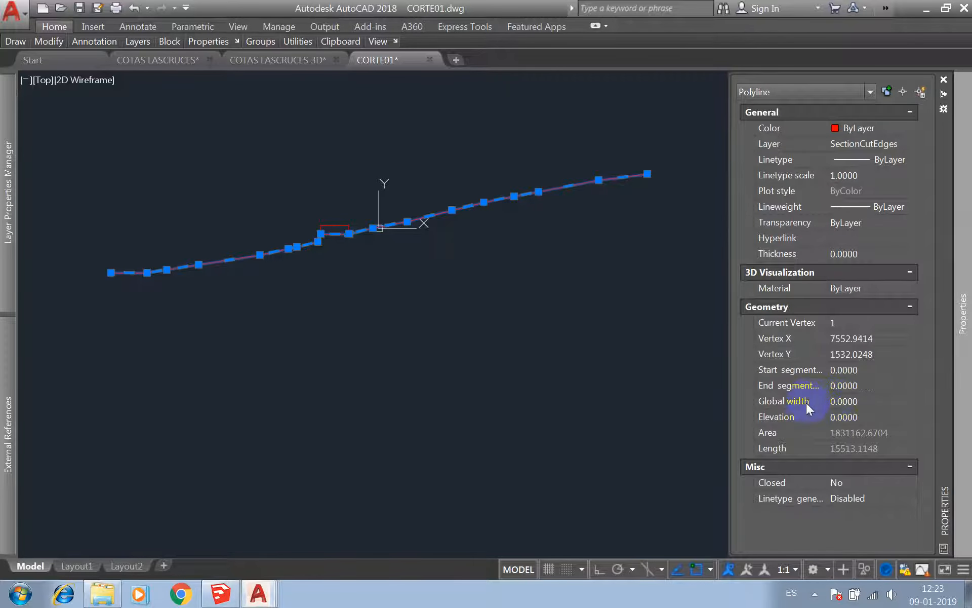
left_click(847, 402)
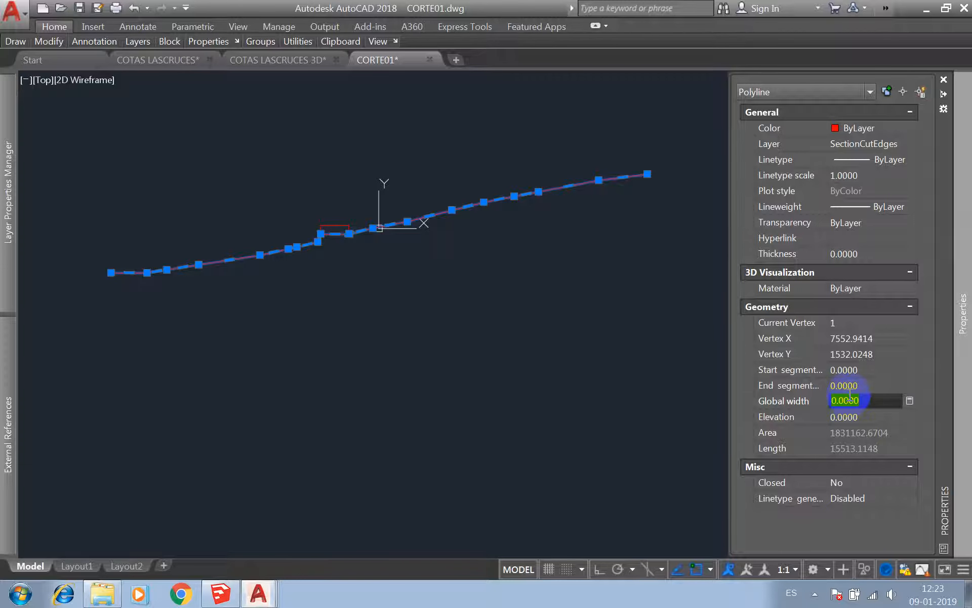
key("Return")
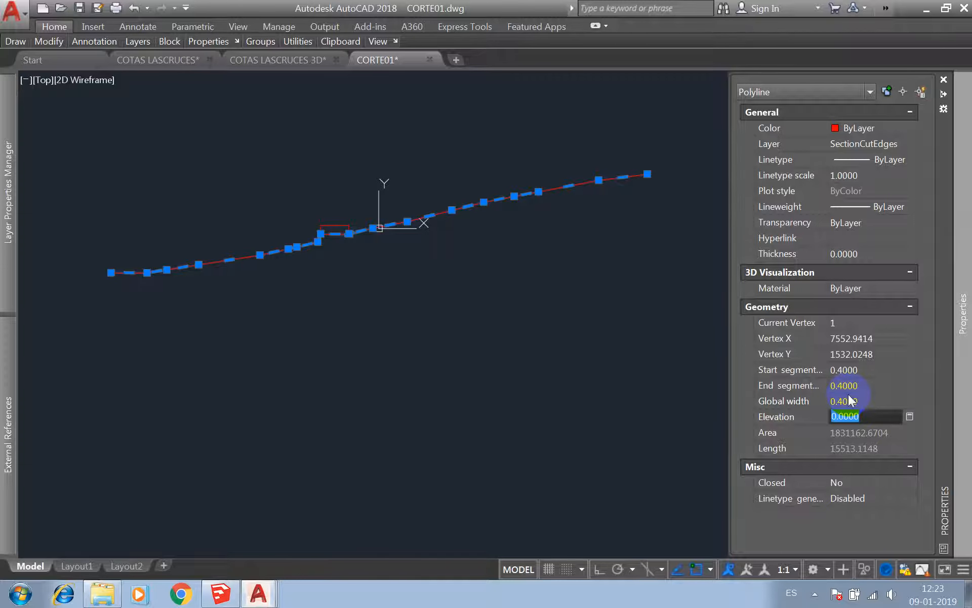
scroll(369, 238, "up", 3)
scroll(318, 125, "up", 4)
scroll(307, 135, "up", 4)
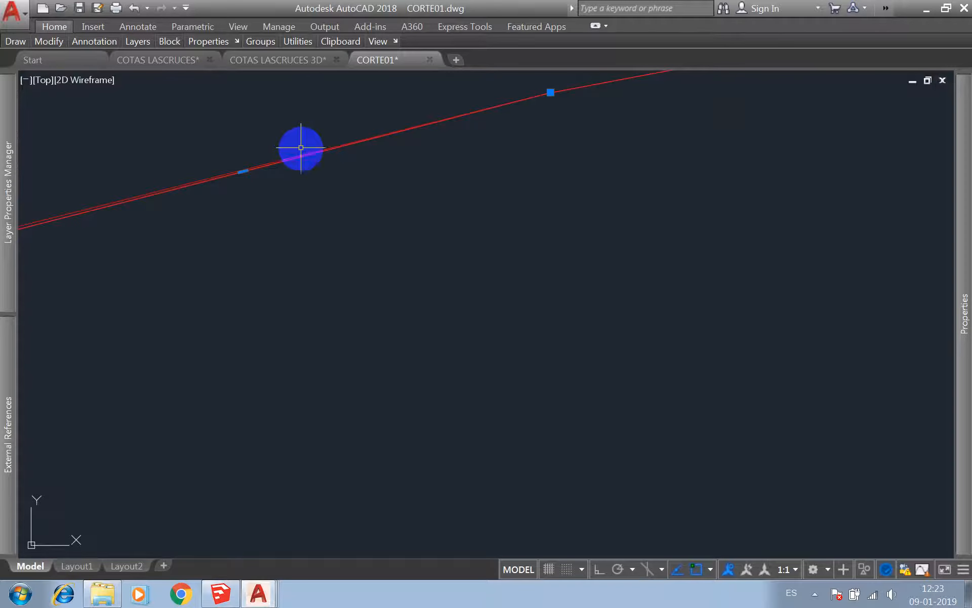
scroll(541, 406, "down", 4)
- Try global widths of 1 and 3 on the terrain polyline and inspect the thickness
mouse_move(970, 290)
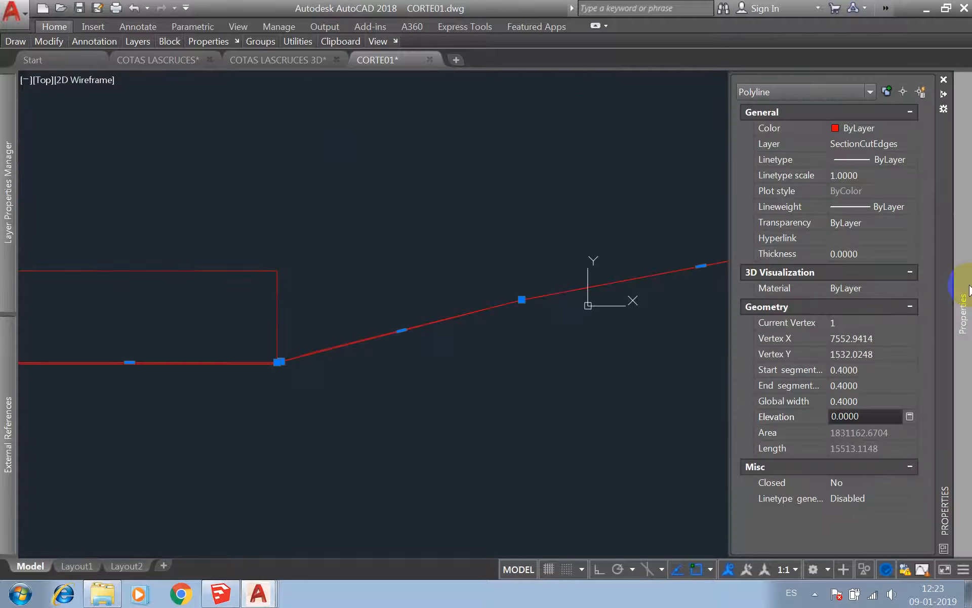
left_click(850, 401)
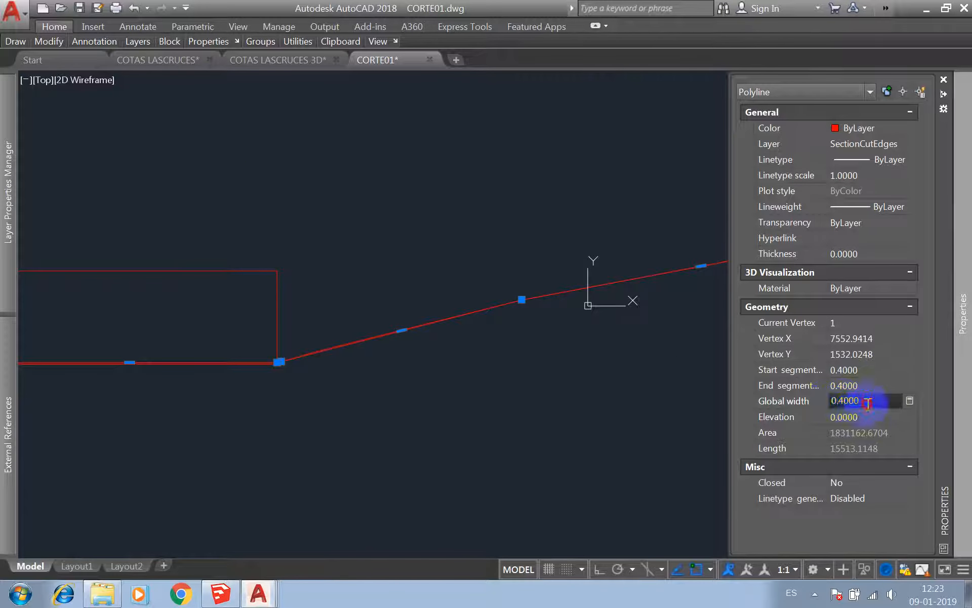
type("1")
key("Tab")
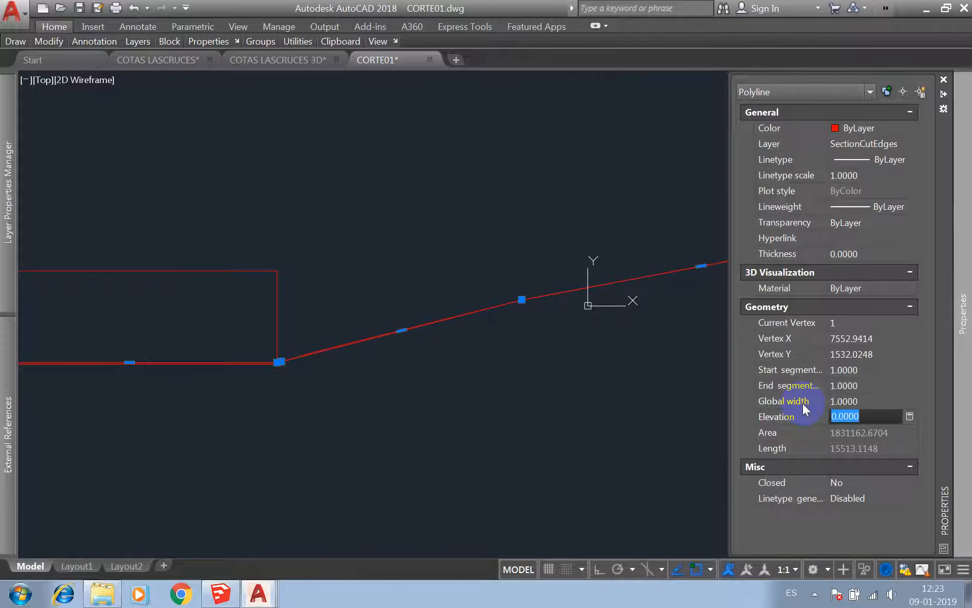
left_click(859, 401)
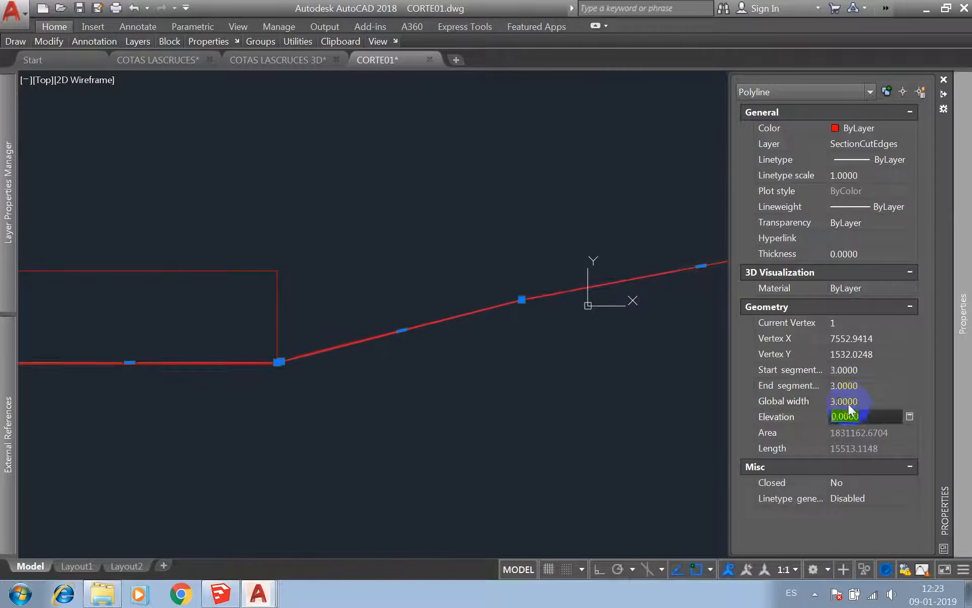
scroll(332, 355, "up", 6)
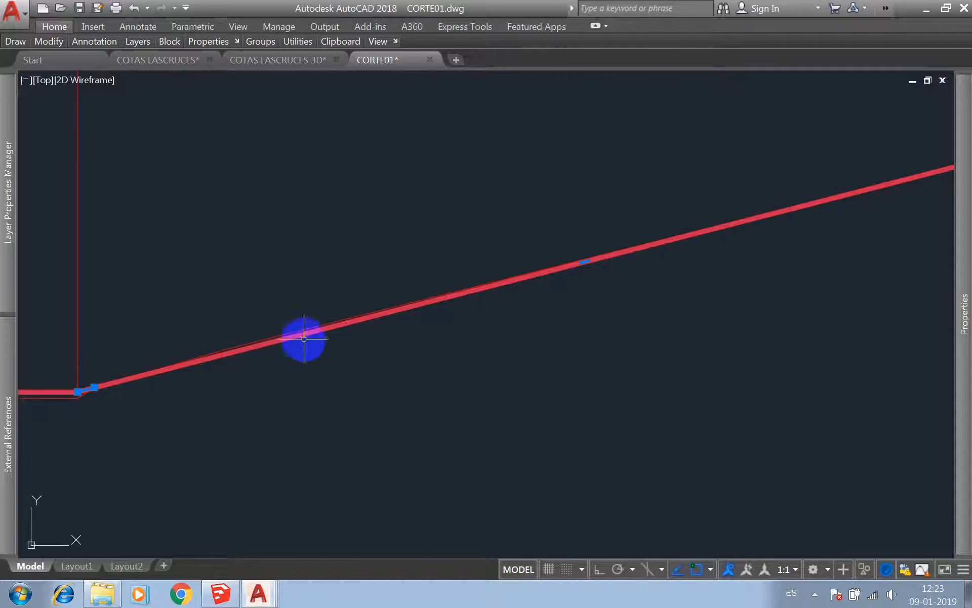
- Set the terrain polyline's global width to 6 and start the Polyline command again
mouse_move(969, 298)
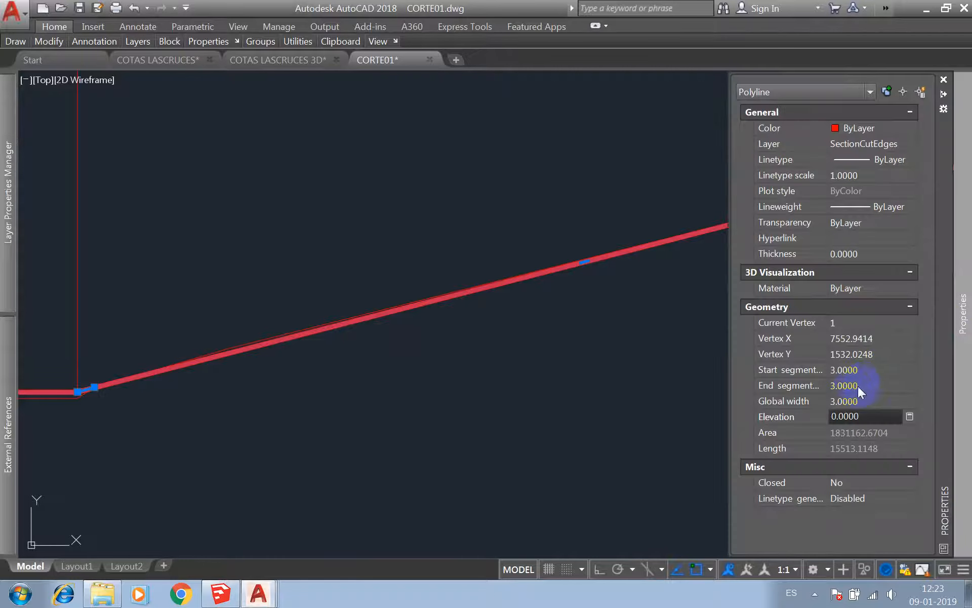
key("Return")
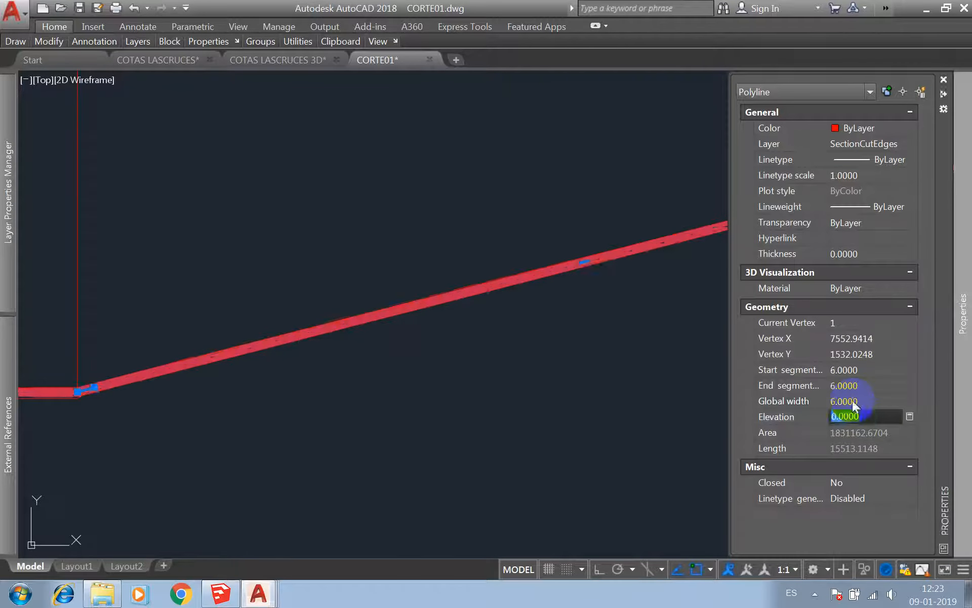
key("Return")
scroll(547, 336, "down", 5)
scroll(527, 316, "down", 6)
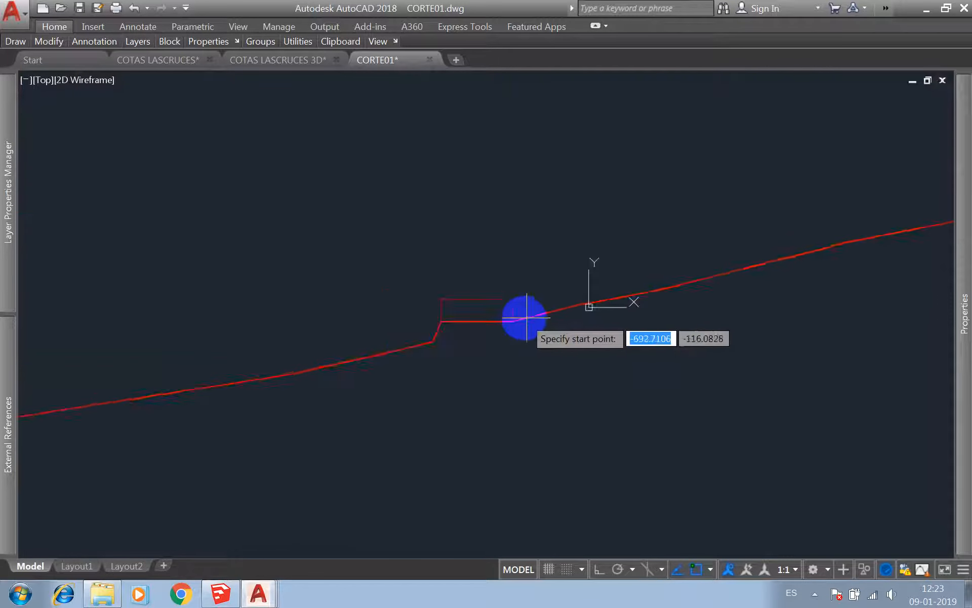
- Leave the Polyline command and set the ProfileEdges layer's color to index color 8
scroll(514, 317, "up", 4)
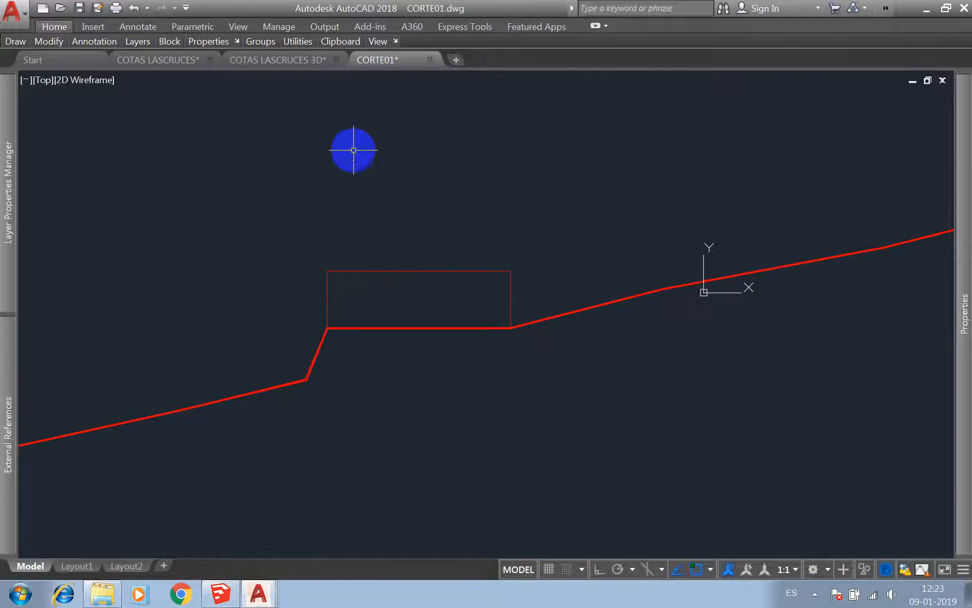
key("Return")
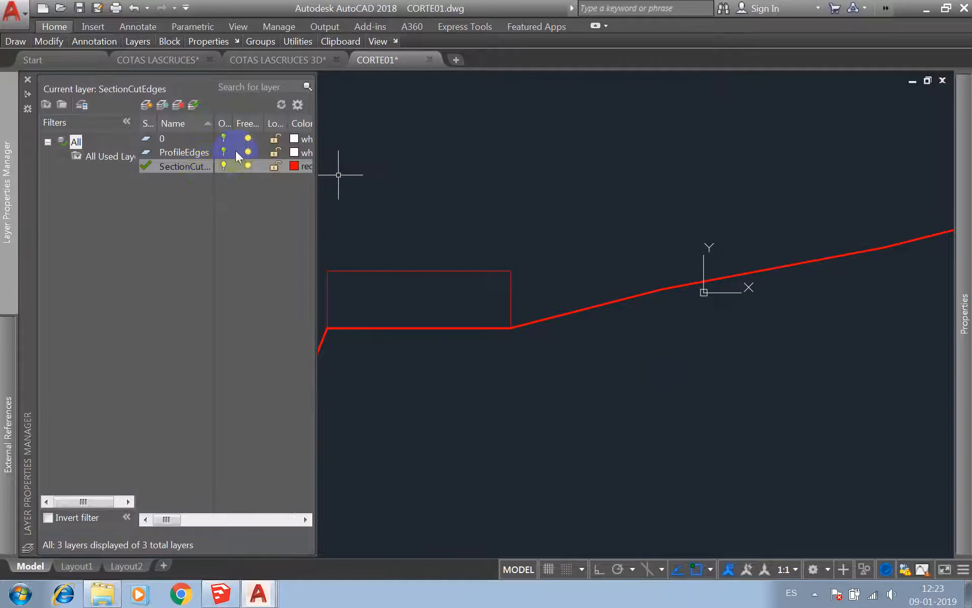
left_click(294, 151)
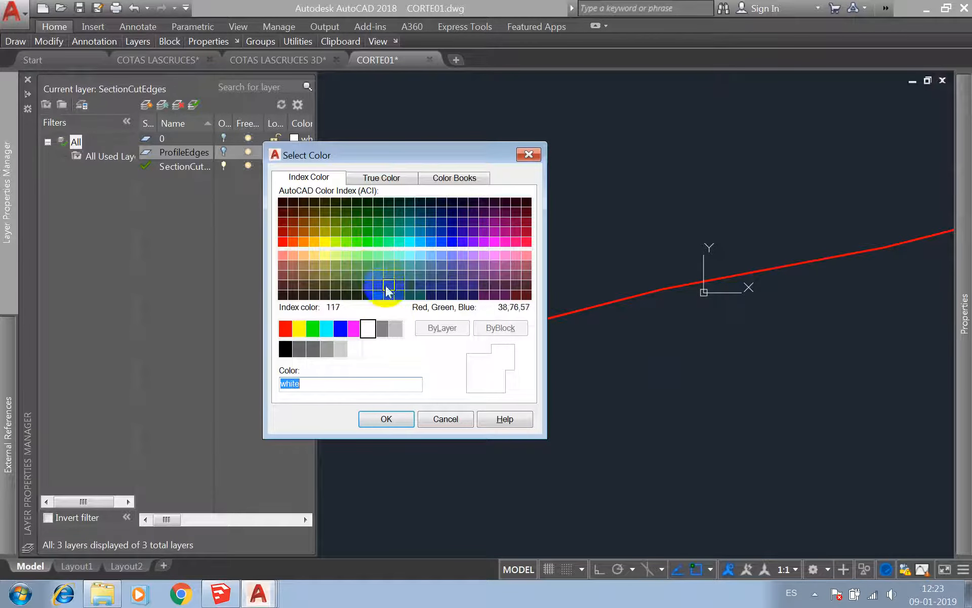
left_click(382, 328)
left_click(391, 418)
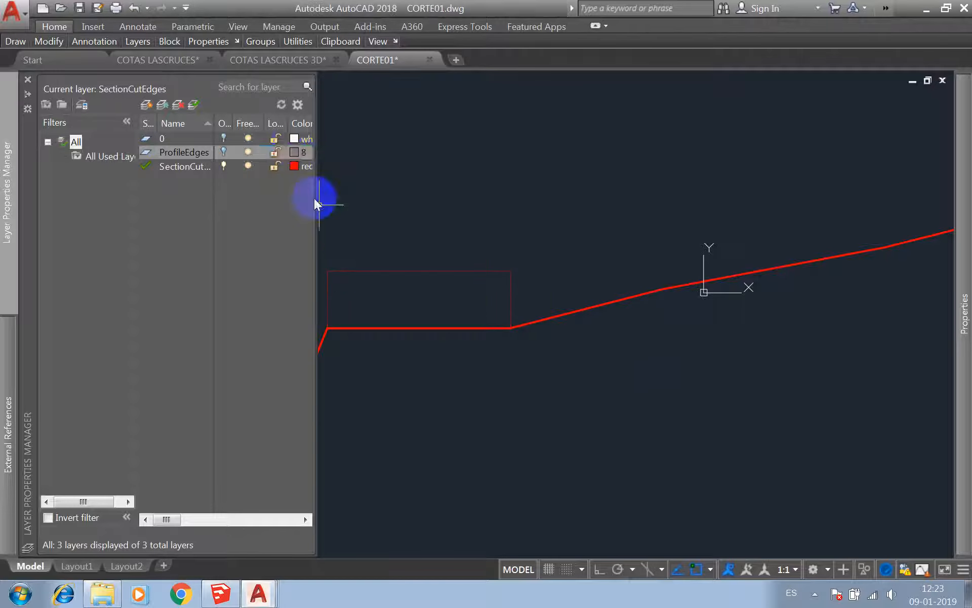
- Set layer 0's color to index color 8 and turn on the ProfileEdges and 0 layers
left_click(295, 138)
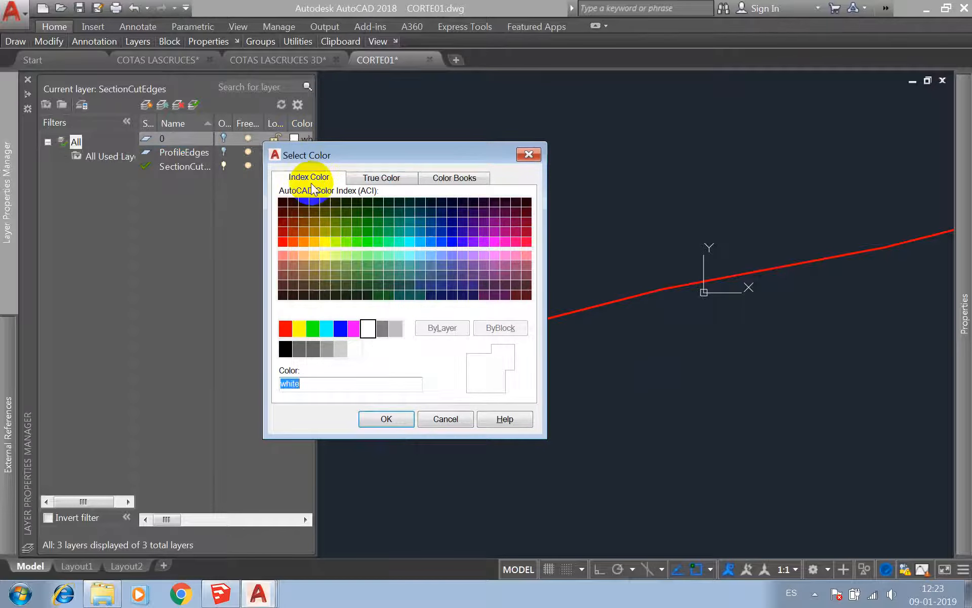
left_click(382, 328)
left_click(386, 418)
left_click(224, 151)
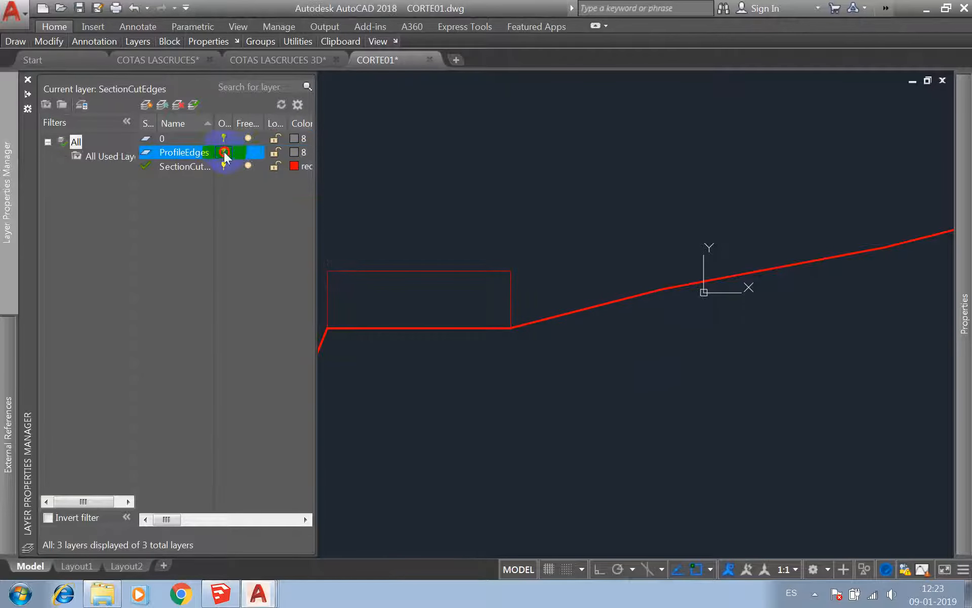
left_click(226, 139)
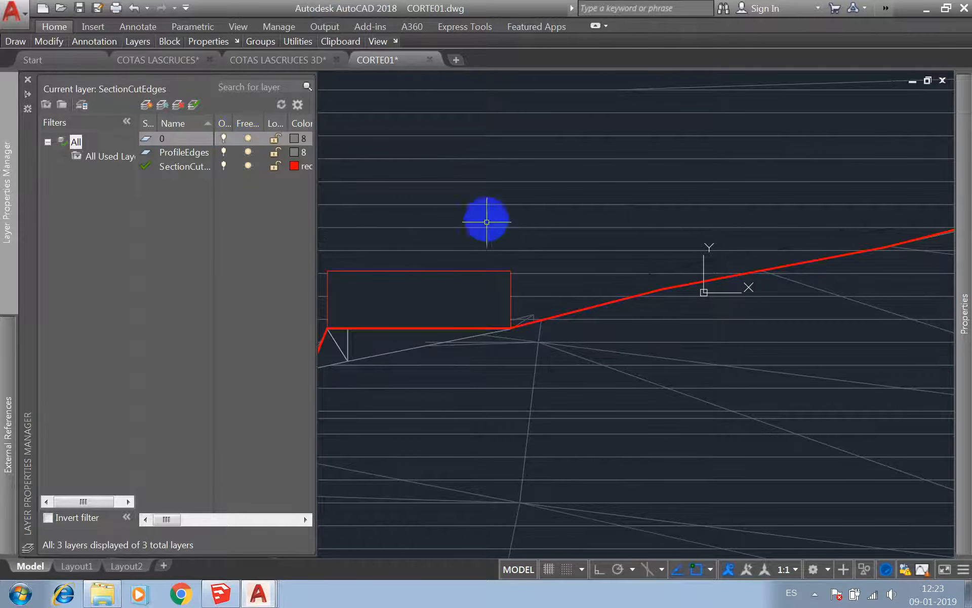
- Delete the gray terrain lines below the red section line between the box and the uphill end
scroll(515, 234, "down", 5)
scroll(724, 248, "up", 2)
scroll(613, 243, "down", 2)
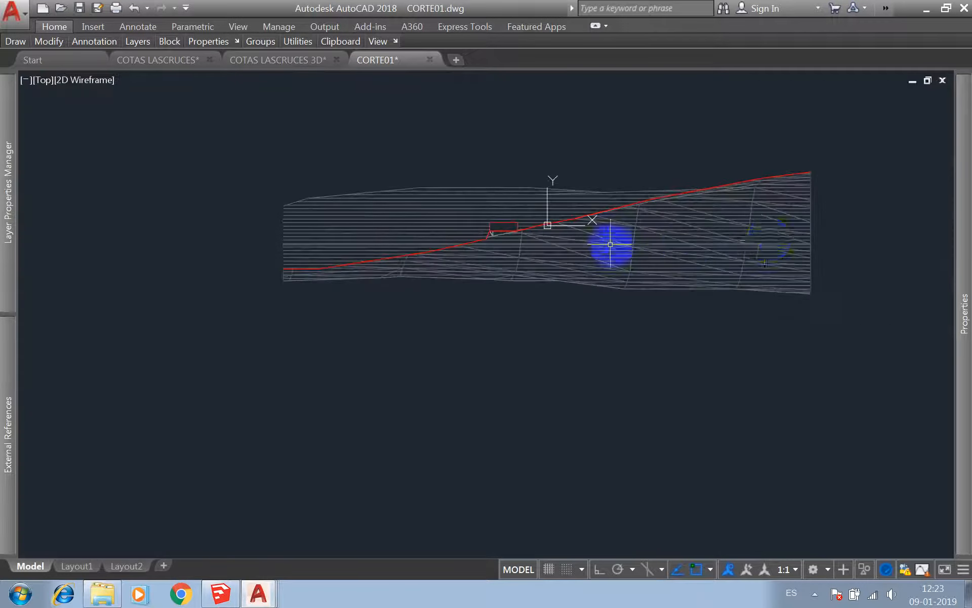
left_click(858, 226)
left_click(608, 312)
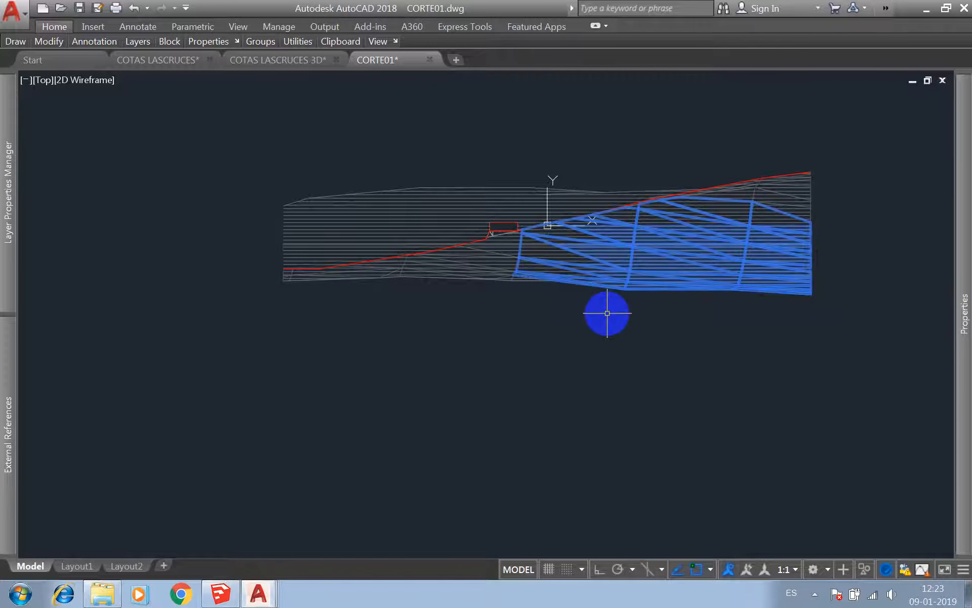
key("Delete")
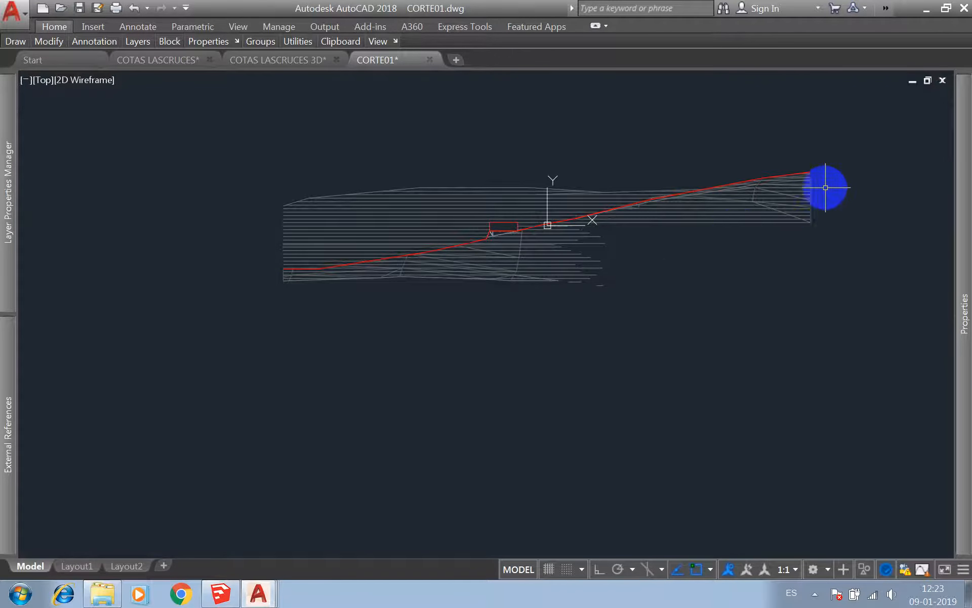
- Delete the remaining gray mesh edges and contour lines below the section line near its uphill end
scroll(820, 184, "up", 5)
left_click(784, 133)
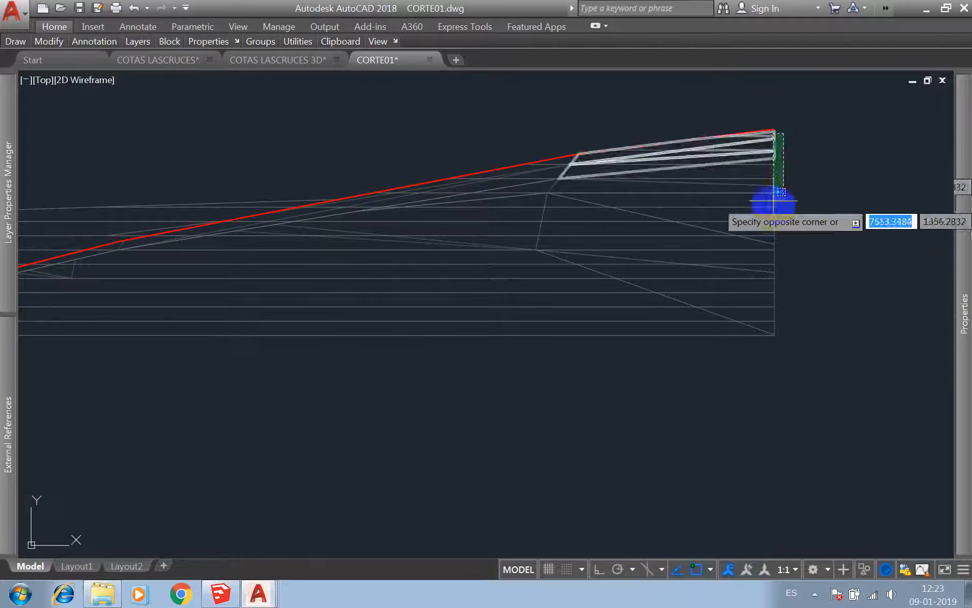
left_click(762, 376)
key("Delete")
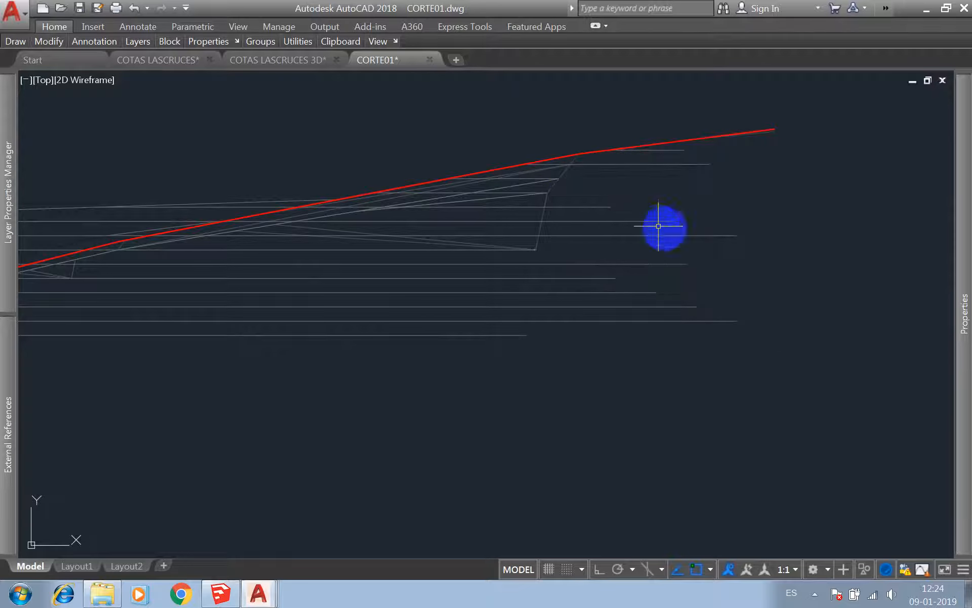
left_click(705, 218)
left_click(282, 355)
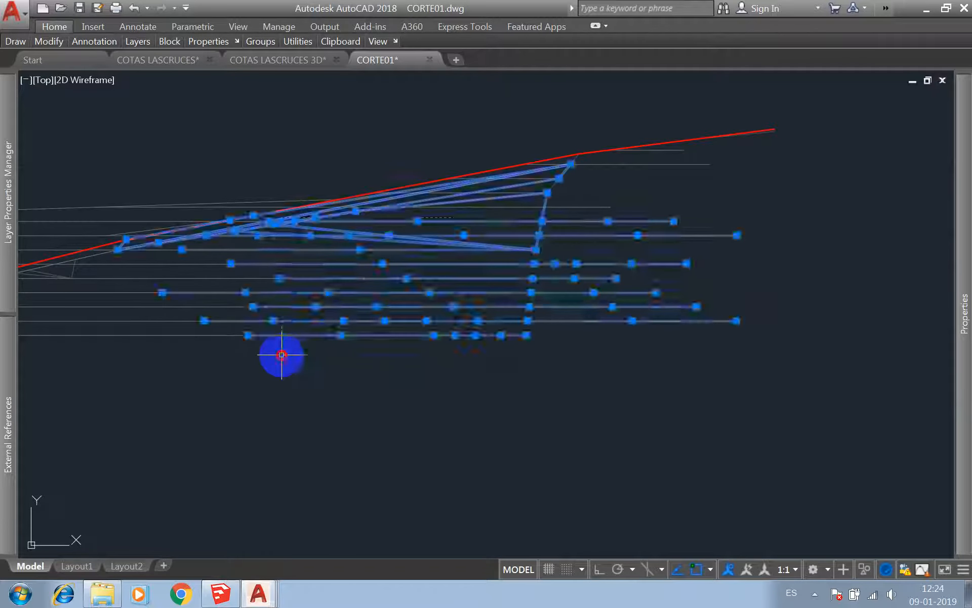
key("Delete")
- Delete the gray contour and mesh lines below the section line around and downhill of the box
scroll(626, 215, "down", 3)
scroll(384, 254, "up", 3)
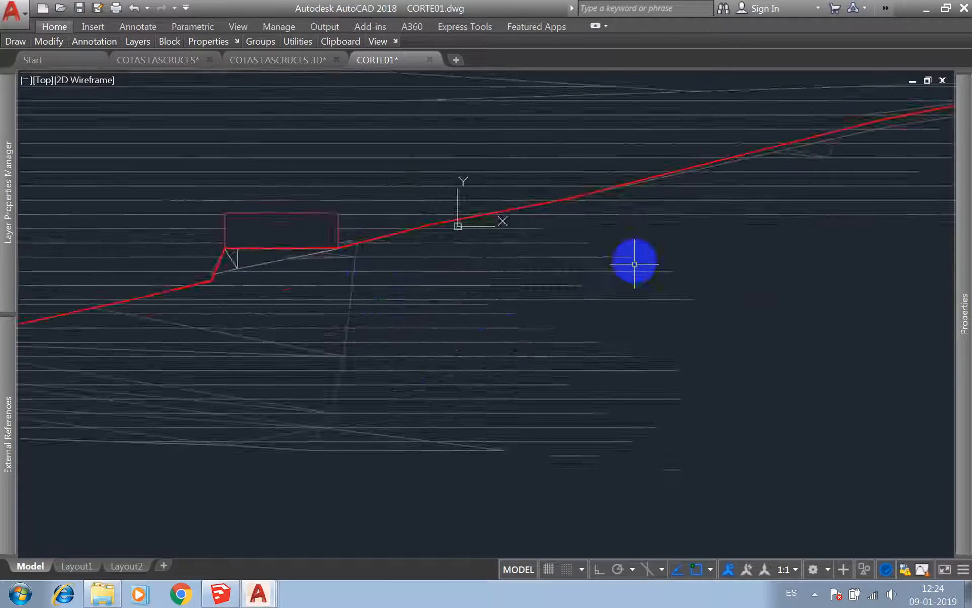
scroll(653, 262, "down", 3)
left_click(704, 262)
left_click(568, 321)
key("Delete")
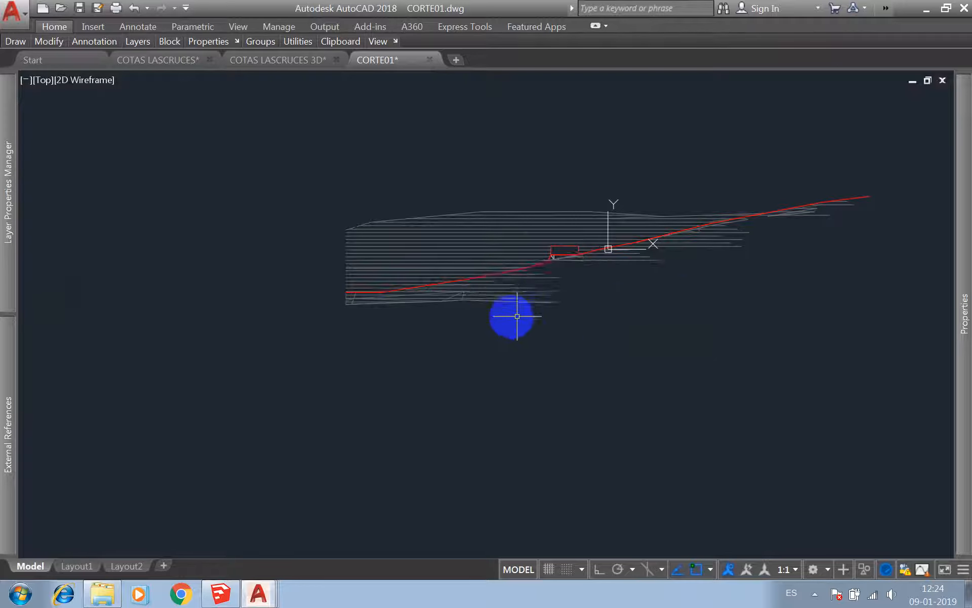
- Delete more gray mesh edges and contour lines below the section line on the downhill side of the box
scroll(532, 310, "up", 4)
left_click(533, 310)
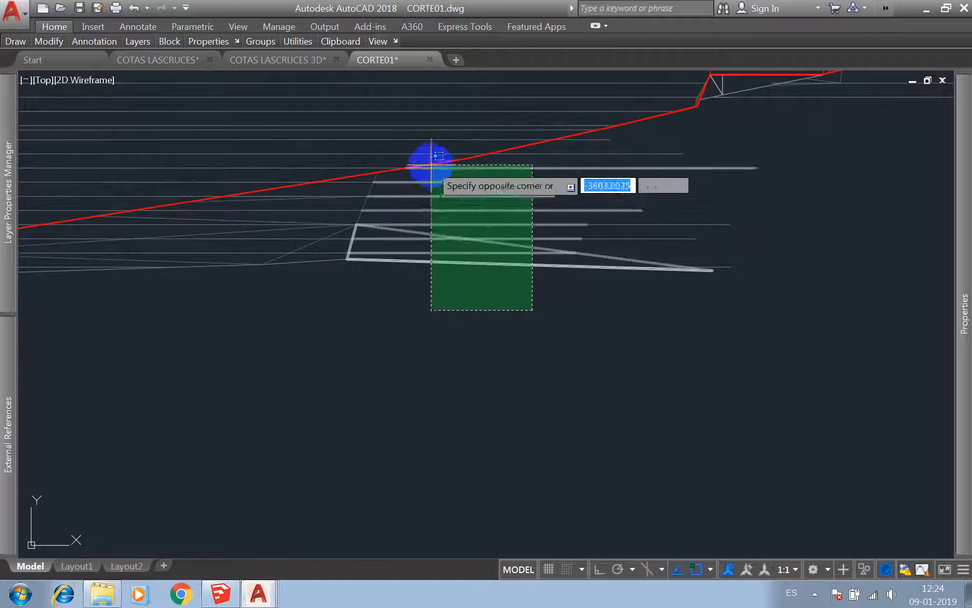
left_click(462, 168)
key("Delete")
left_click(650, 137)
left_click(596, 172)
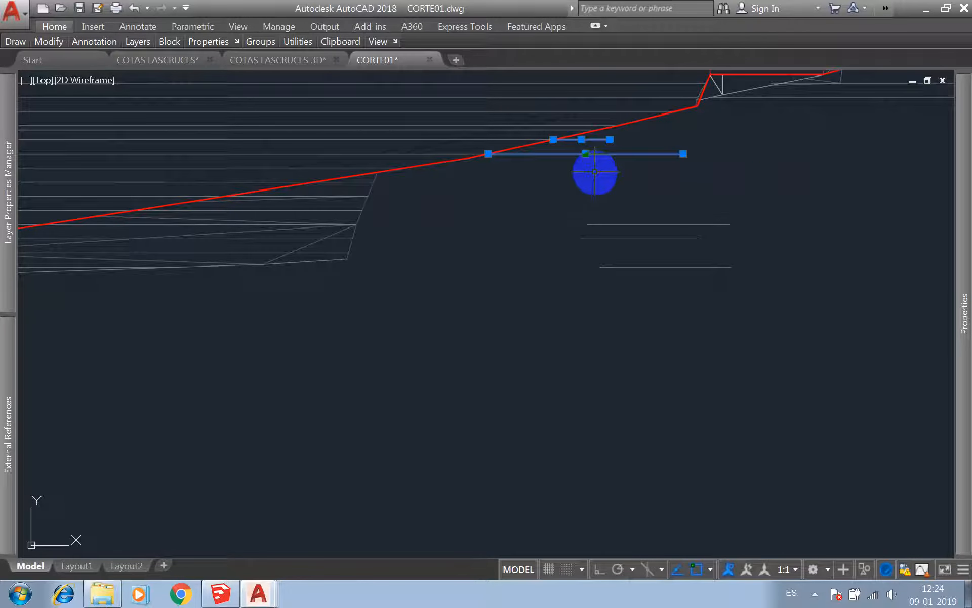
key("Delete")
scroll(501, 275, "down", 5)
scroll(571, 244, "up", 3)
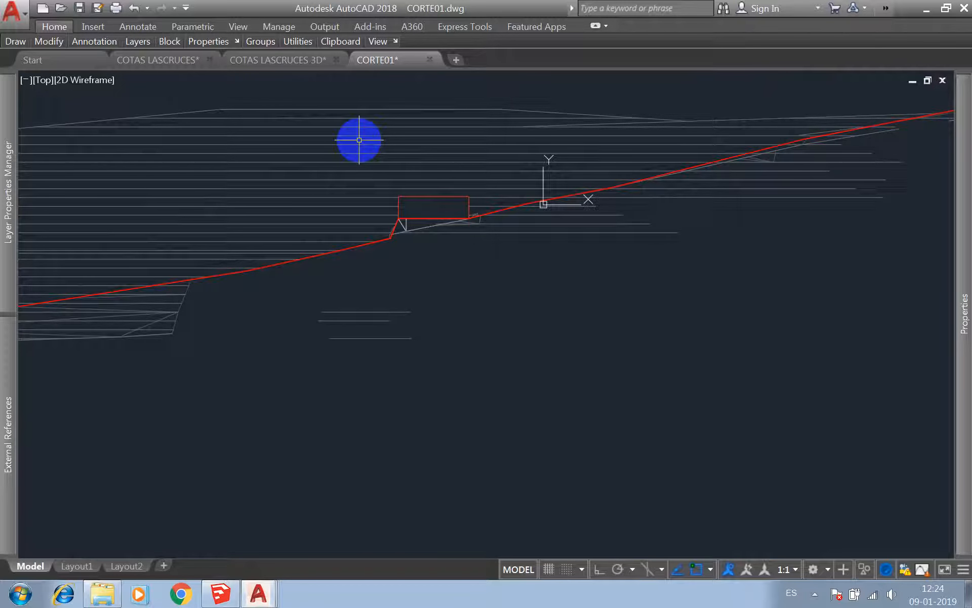
- Switch to SketchUp, hide the COTAS layer and set the whole terrain mesh's soften-edges angle to 0 degrees
left_click(221, 598)
left_click(941, 314)
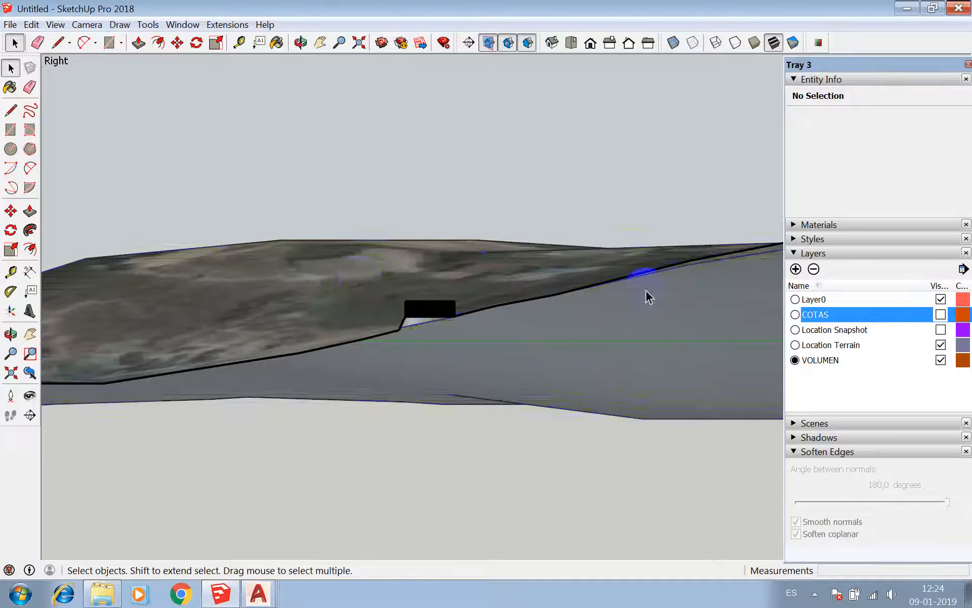
left_click(360, 279)
triple_click(364, 278)
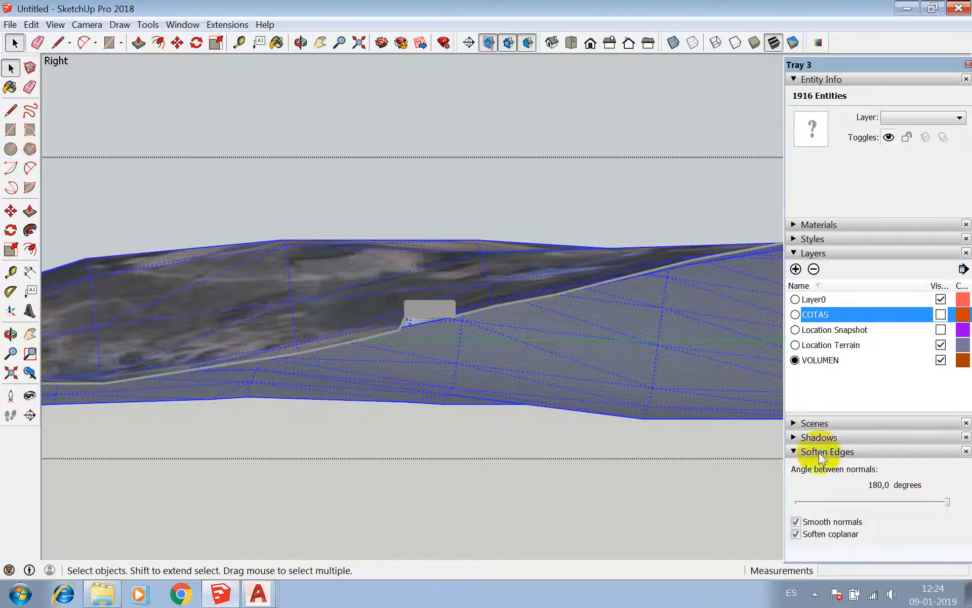
left_click_drag(946, 499, 798, 502)
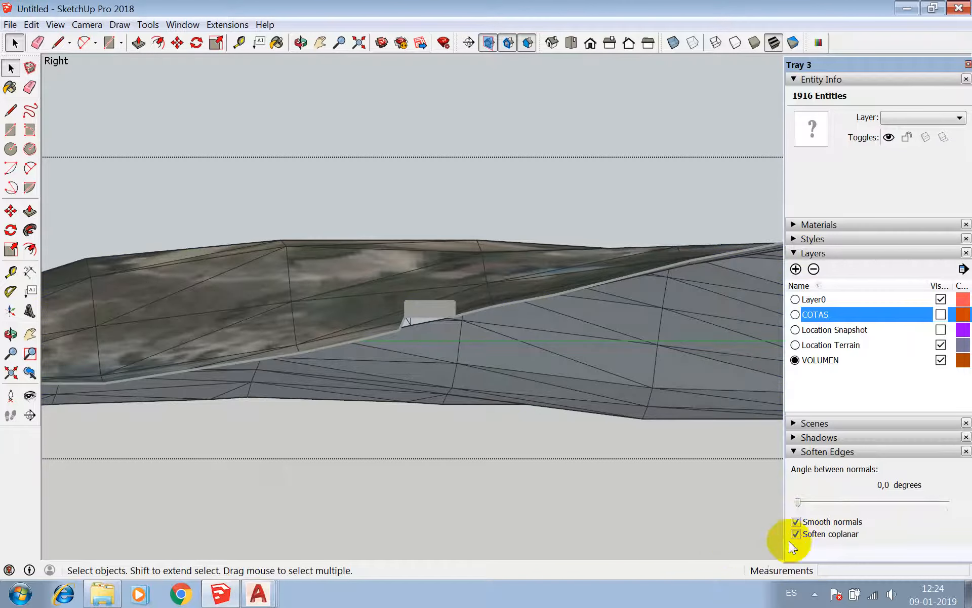
left_click(612, 509)
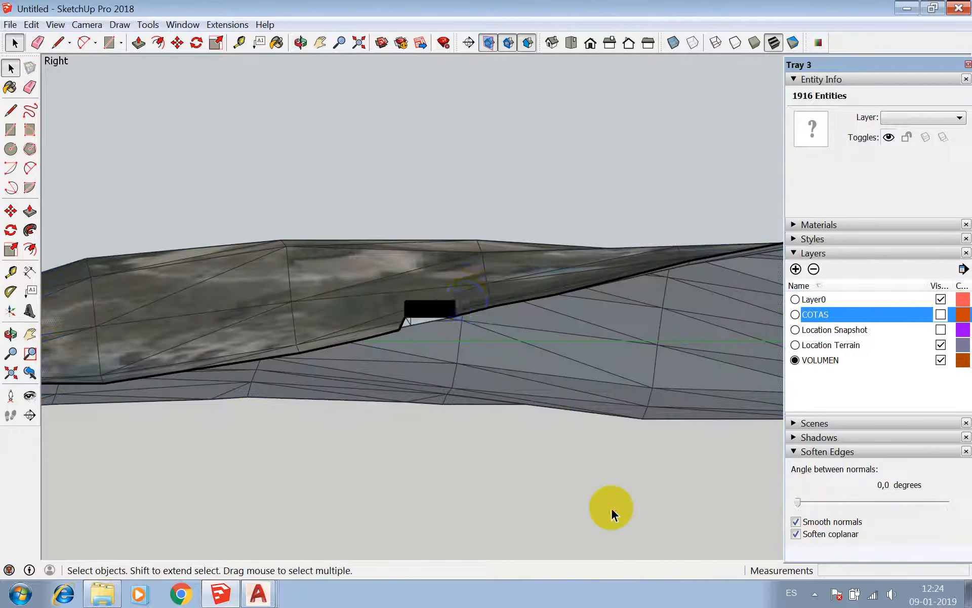
- Export the section view as a 2D AutoCAD DWG file named CORTE02 in the EXPRE 2 folder
scroll(450, 310, "down", 4)
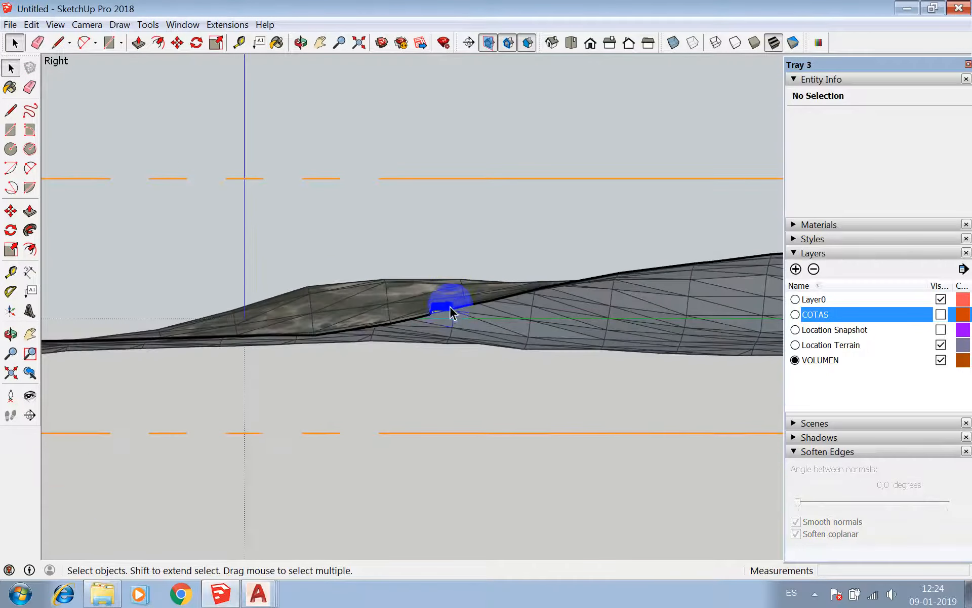
scroll(452, 310, "up", 4)
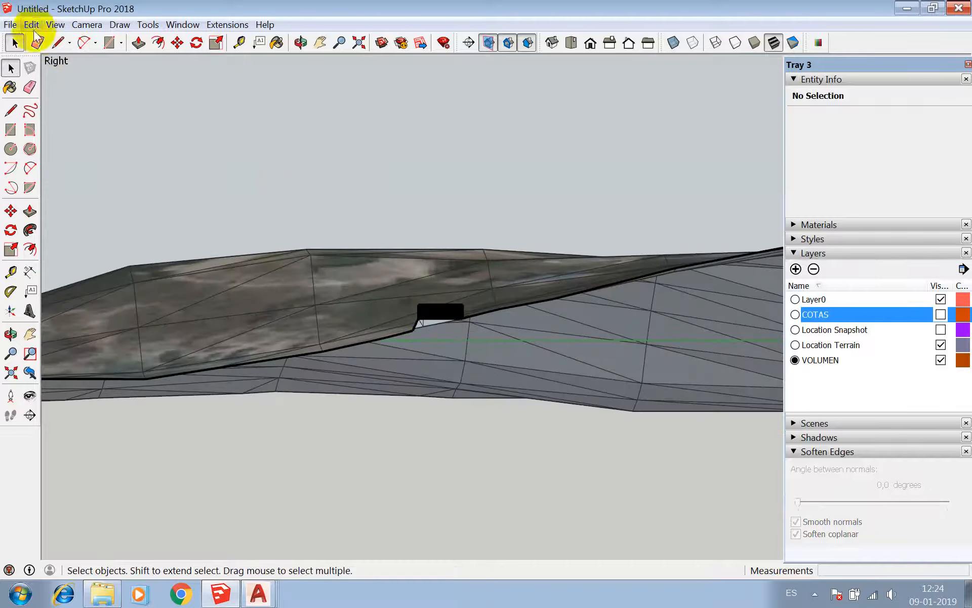
left_click(10, 24)
mouse_move(57, 219)
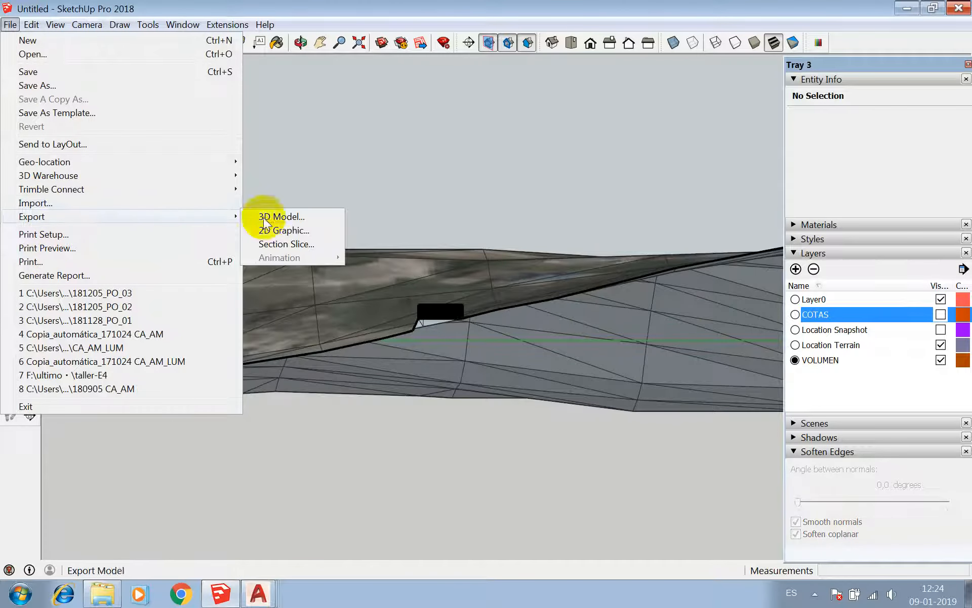
left_click(302, 235)
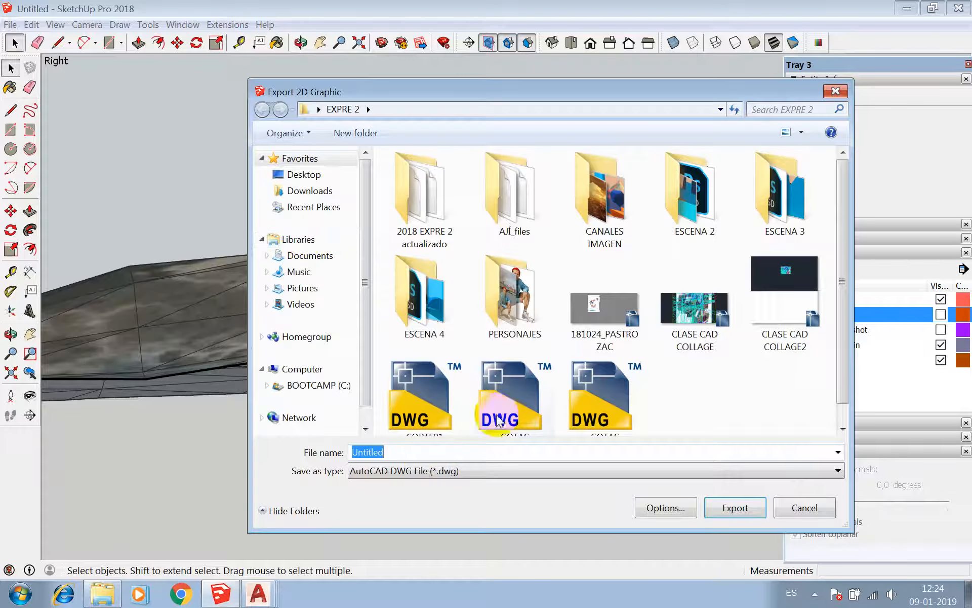
type("CORTE02")
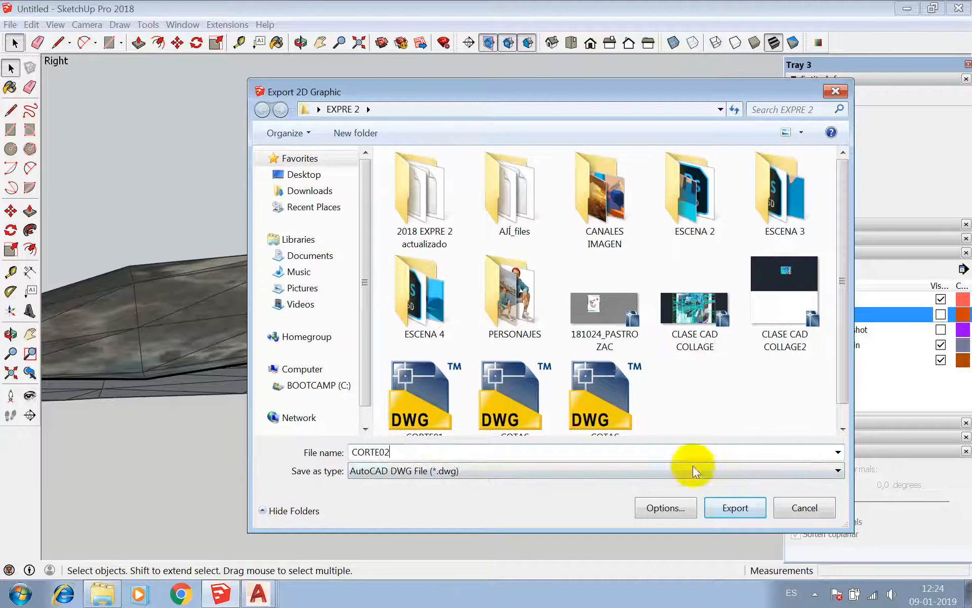
left_click(735, 509)
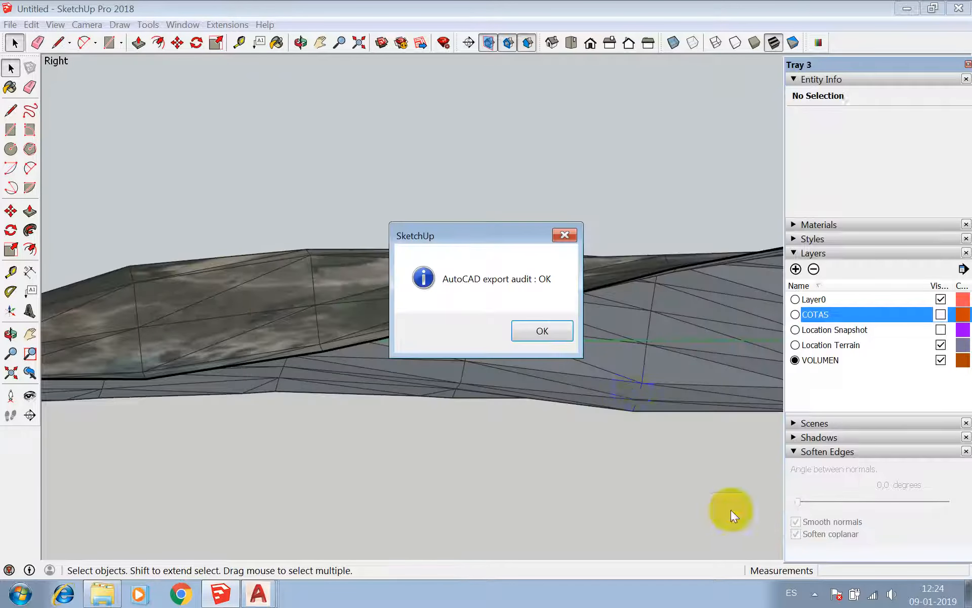
left_click(552, 330)
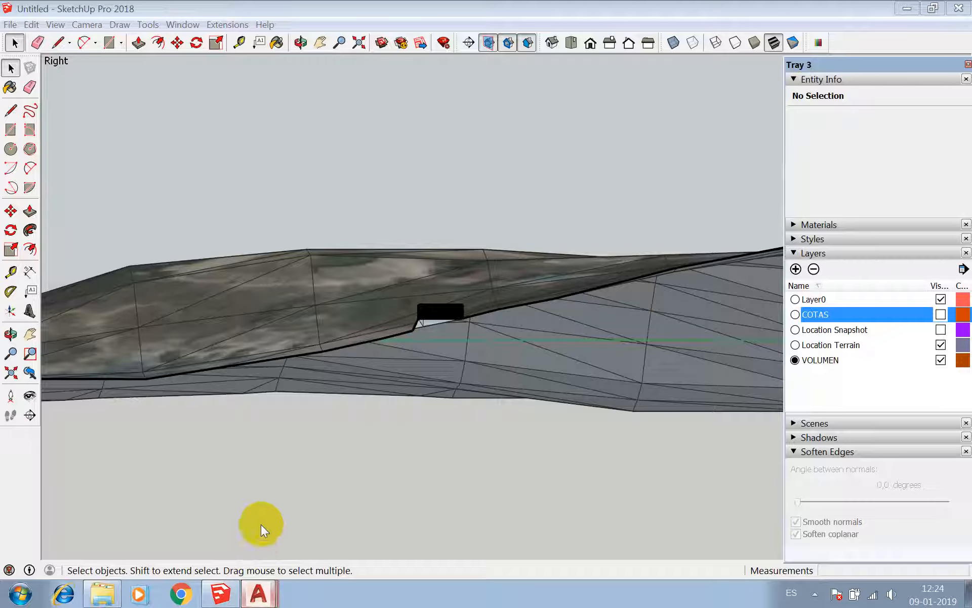
- Switch to AutoCAD and open the CORTE02 drawing from the EXPRE 2 folder
left_click(259, 594)
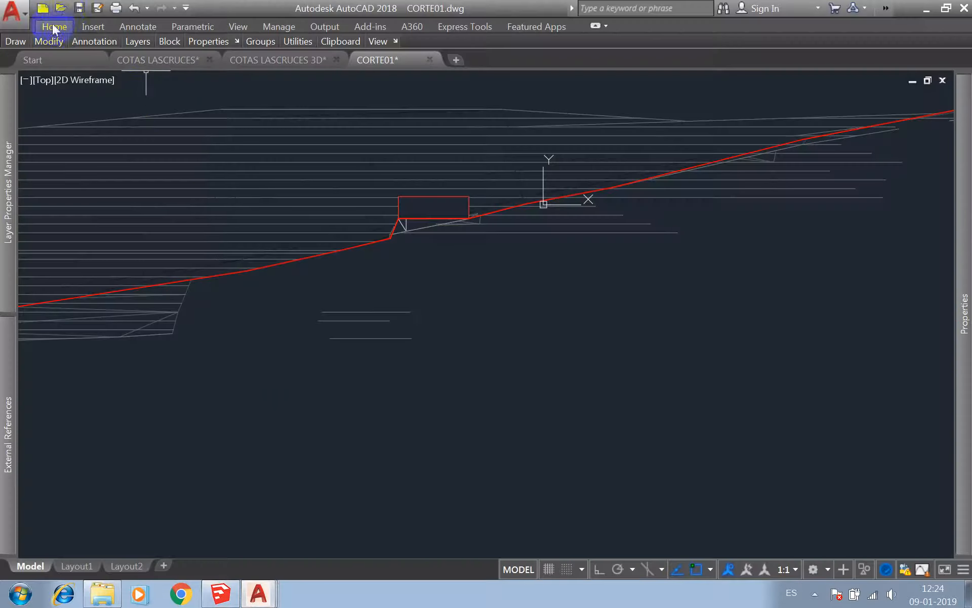
left_click(60, 9)
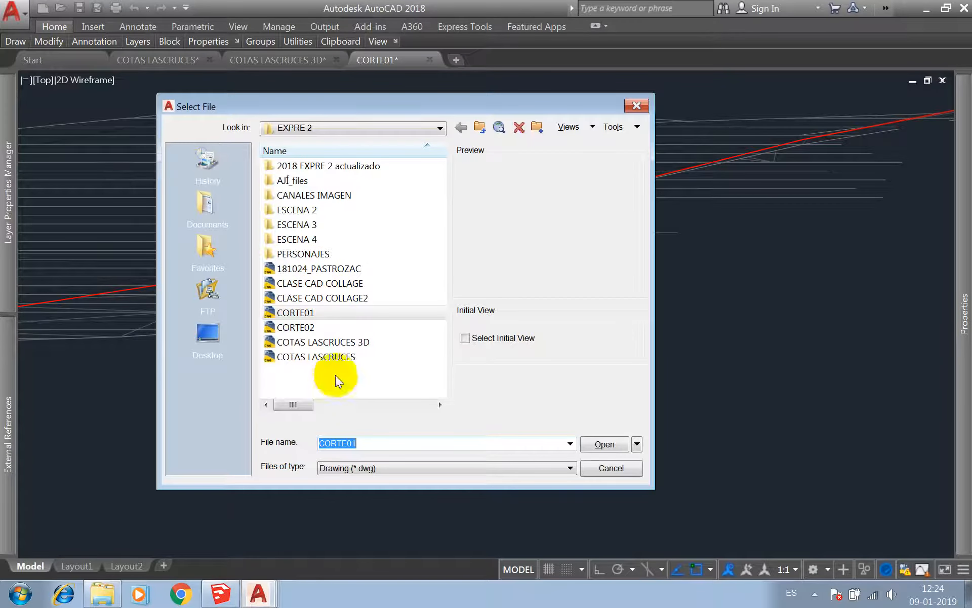
left_click(299, 327)
left_click(598, 444)
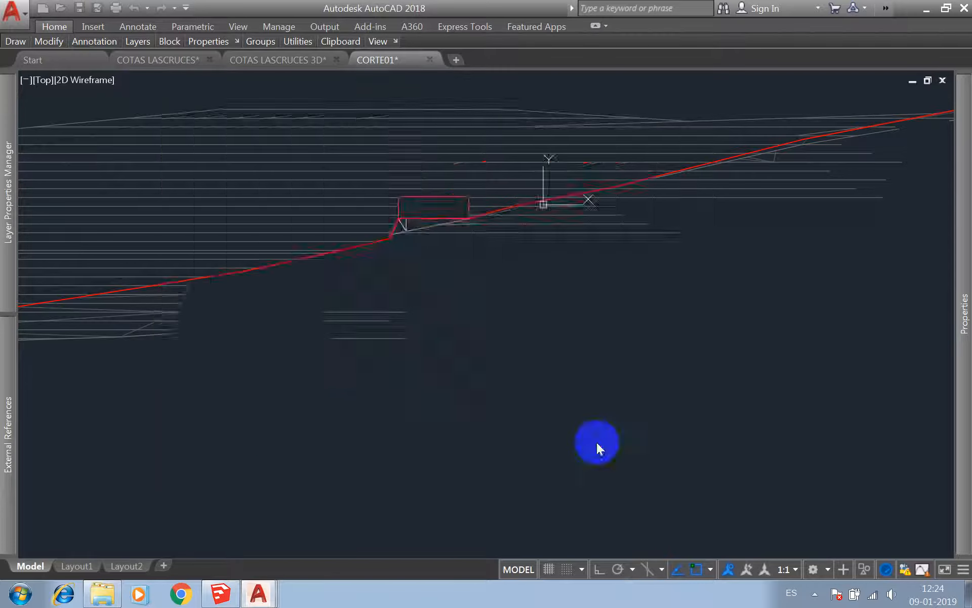
- Set the color of layers 0 and ProfileEdges to gray index color 8 in the CORTE02 drawing
left_click(428, 263)
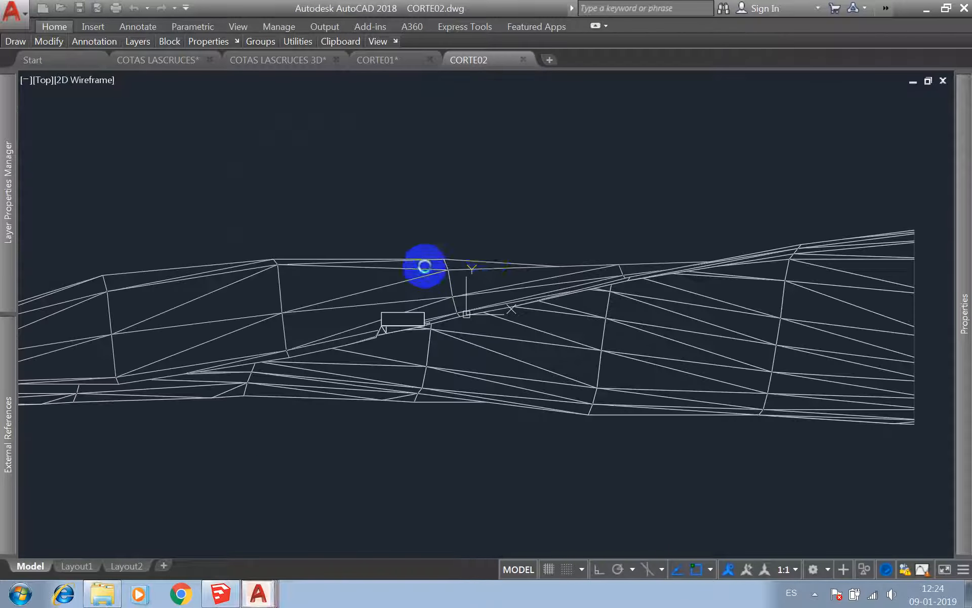
scroll(493, 256, "down", 2)
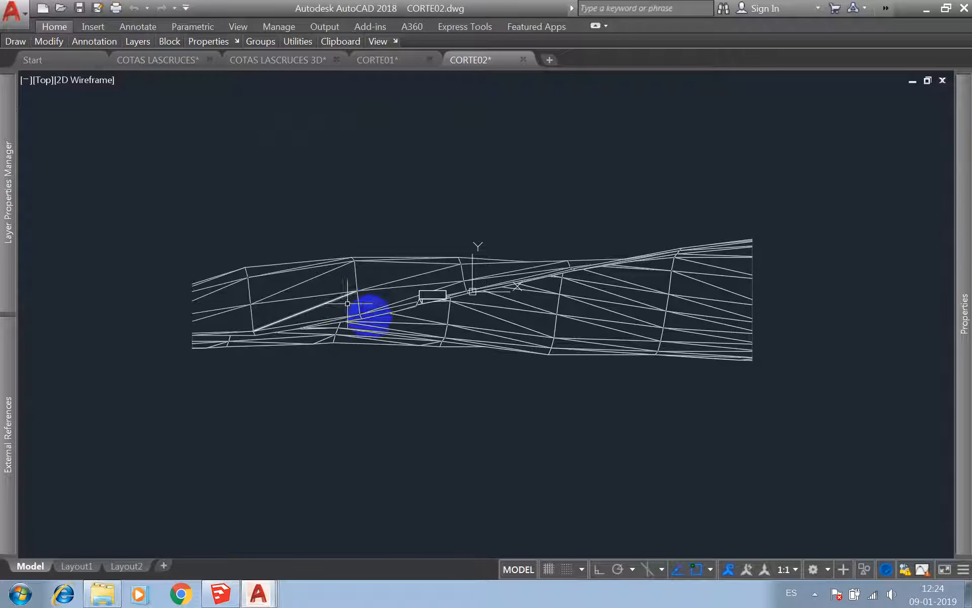
mouse_move(7, 228)
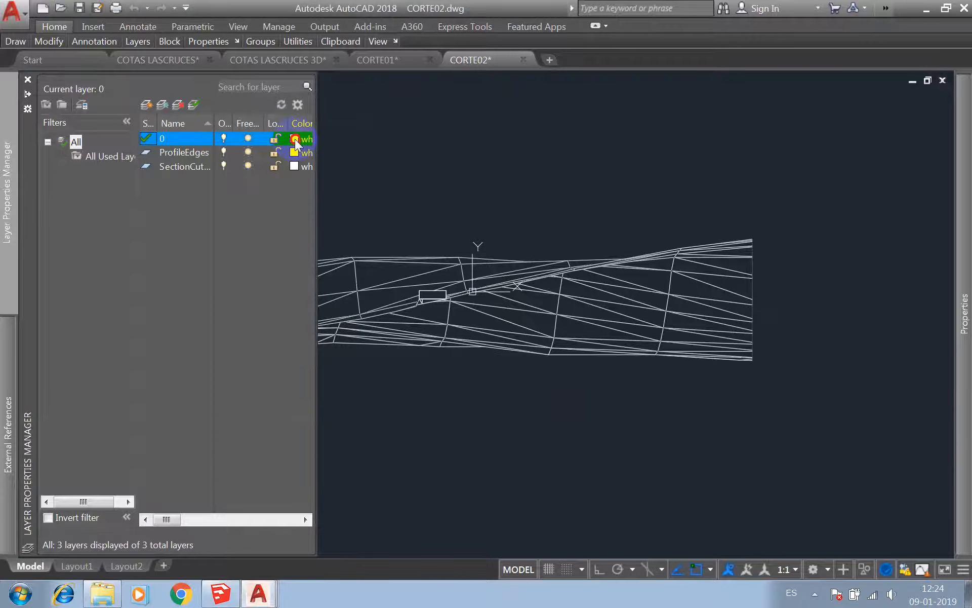
left_click(295, 139)
left_click(382, 328)
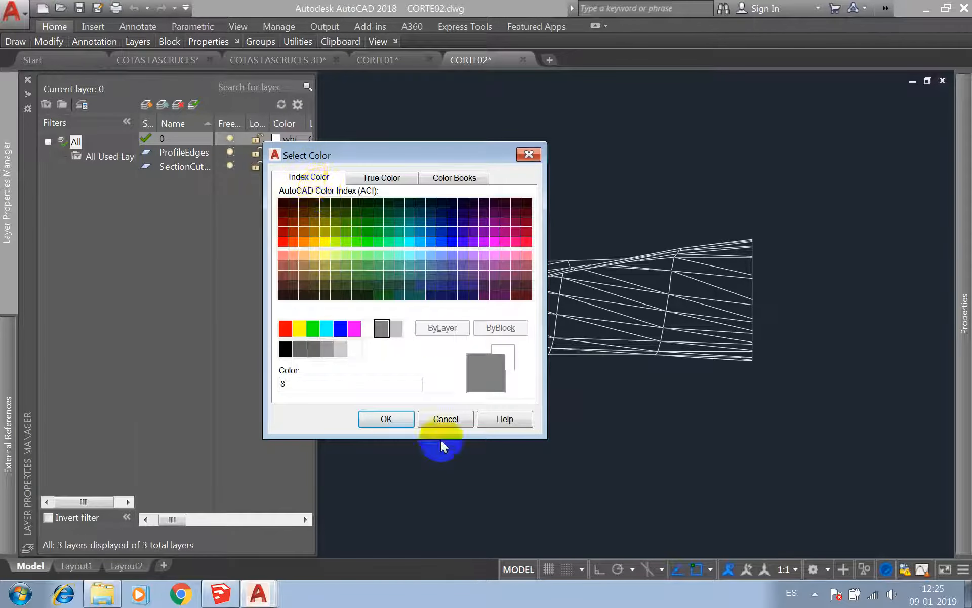
left_click(391, 419)
left_click(276, 153)
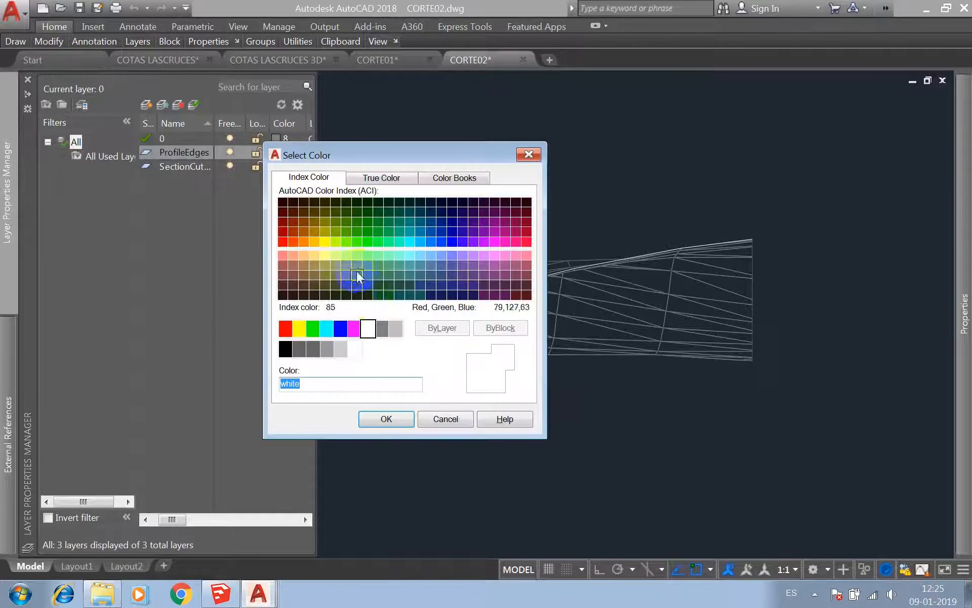
left_click(382, 327)
left_click(400, 419)
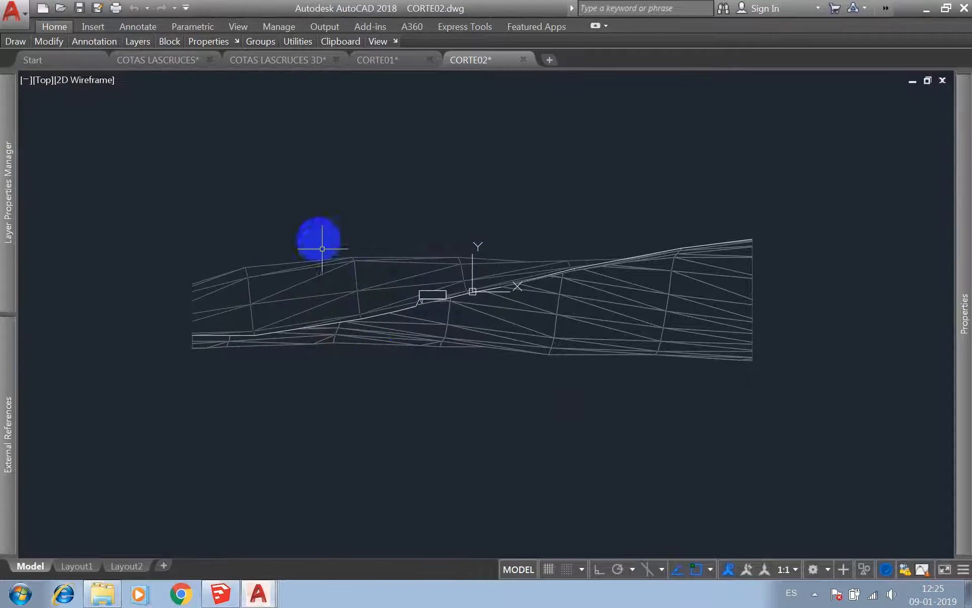
- Set the section cut layer's color to red
mouse_move(7, 137)
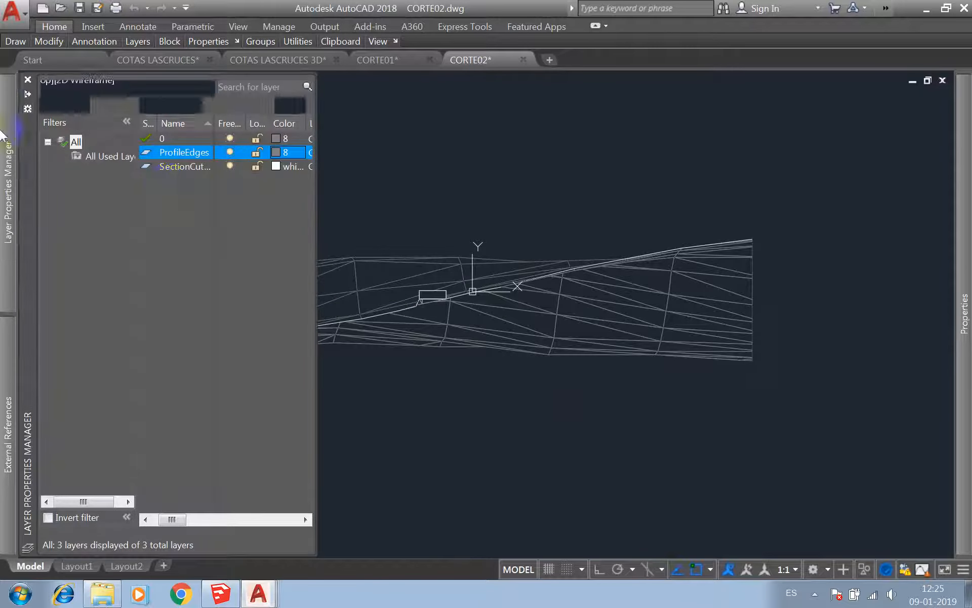
left_click(274, 166)
left_click(286, 327)
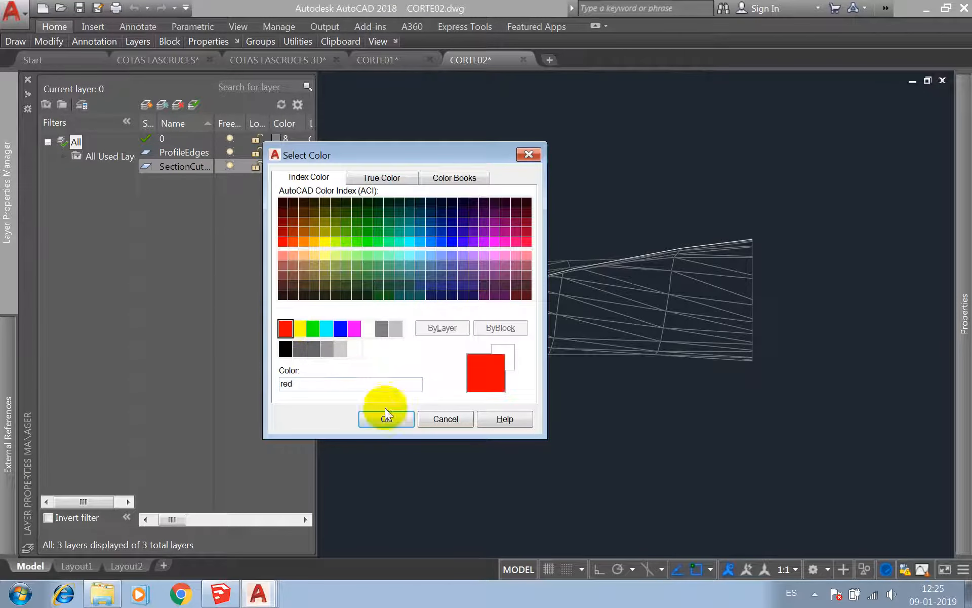
left_click(386, 419)
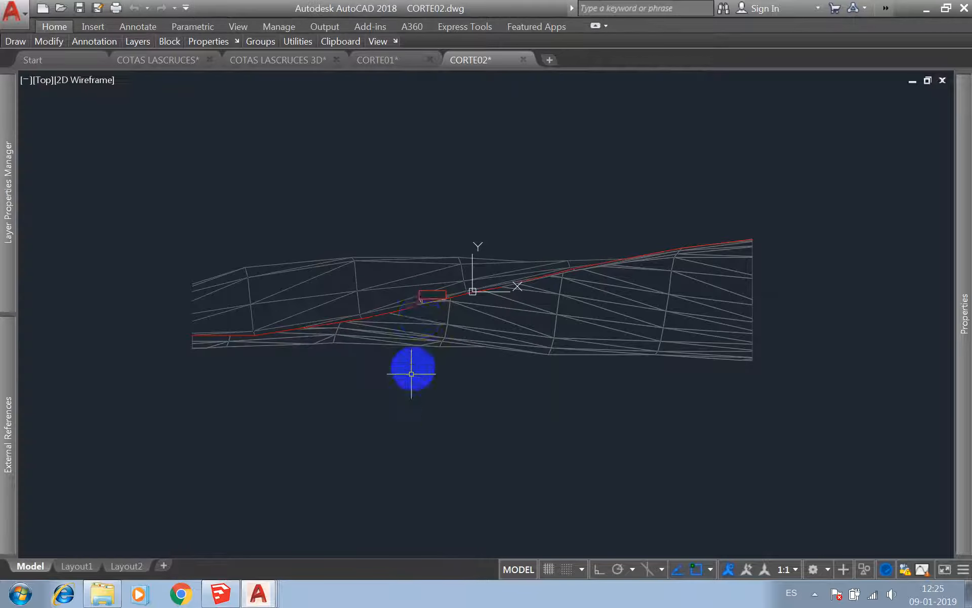
- Delete the gray mesh edges below the red section line on the uphill side of the box
scroll(434, 303, "up", 2)
scroll(434, 302, "up", 4)
scroll(332, 278, "down", 5)
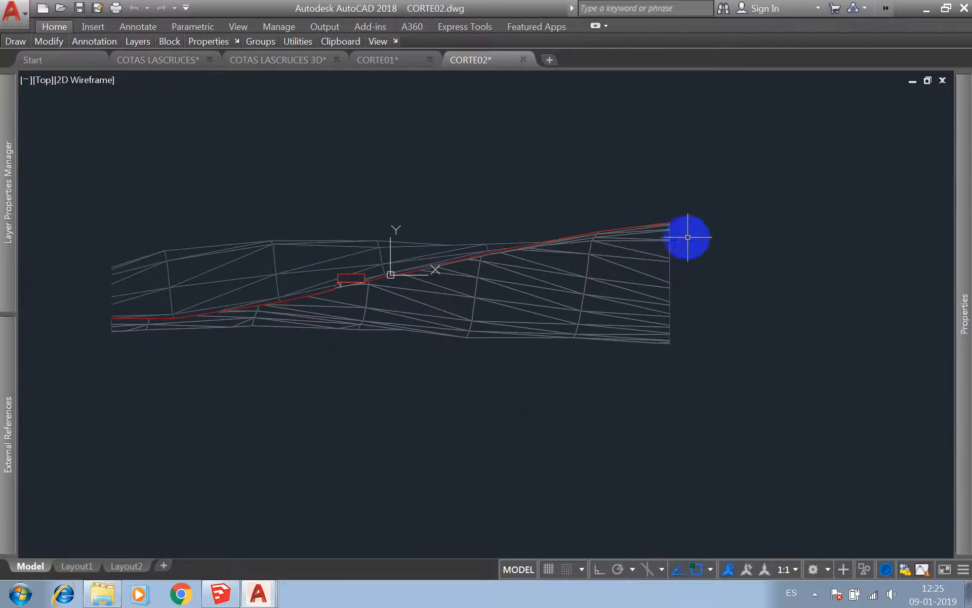
left_click(685, 237)
left_click(656, 339)
key("Delete")
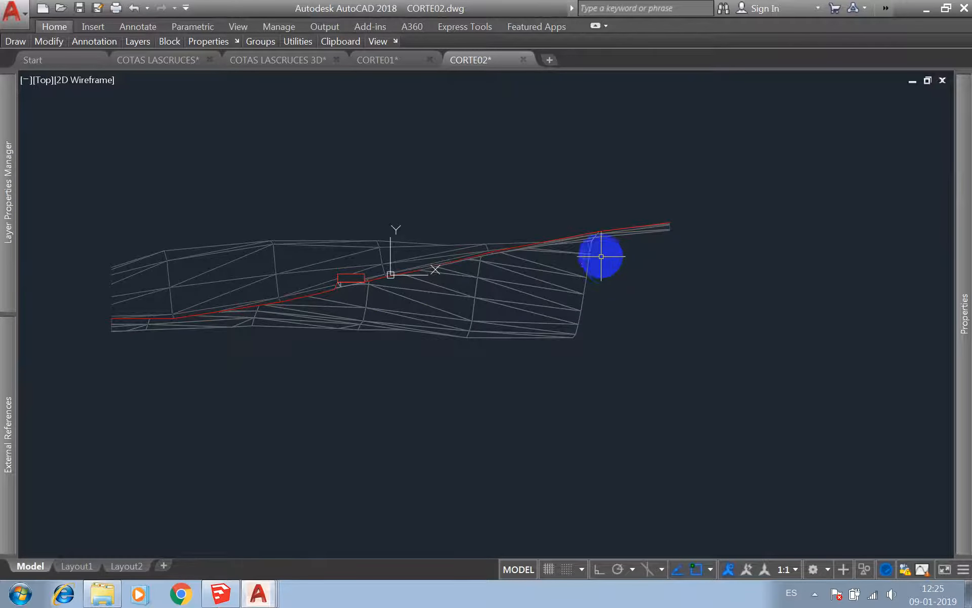
left_click(599, 251)
left_click(553, 344)
key("Delete")
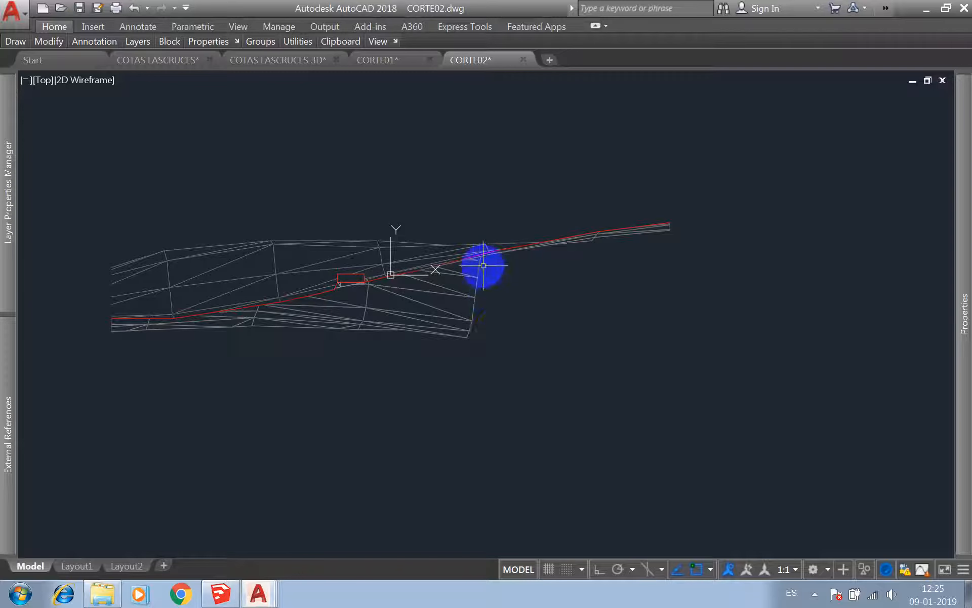
left_click(482, 272)
left_click(446, 347)
key("Delete")
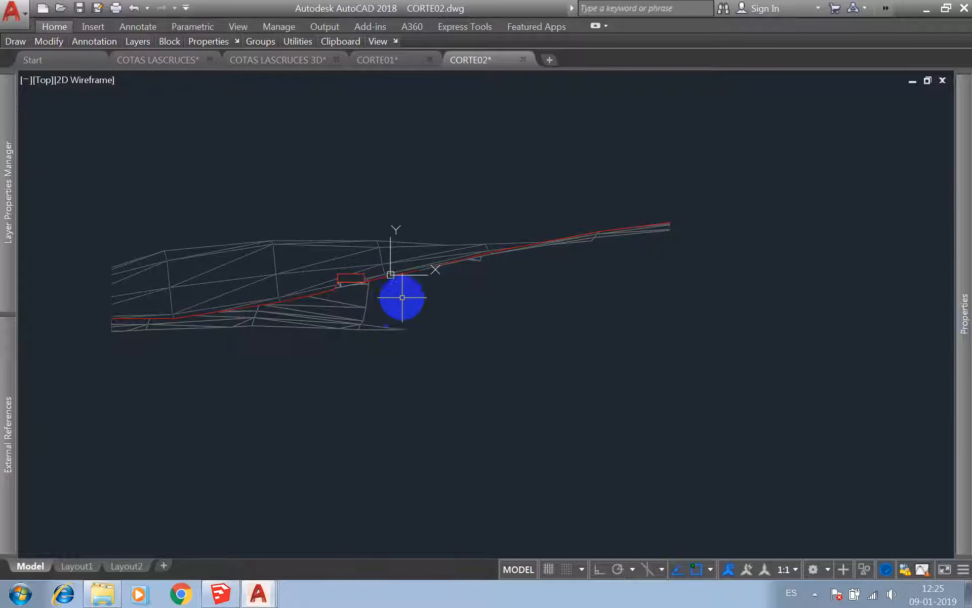
- Delete the gray mesh edges below the section line from under the box to the downhill end of the terrain
left_click(412, 303)
left_click(340, 341)
key("Delete")
left_click(317, 318)
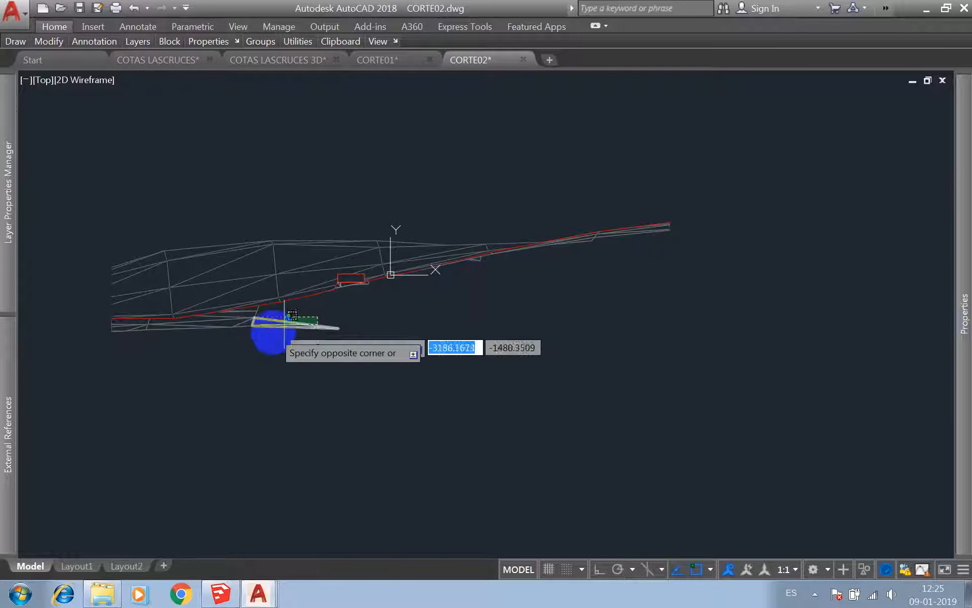
left_click(238, 342)
key("Delete")
scroll(135, 327, "up", 5)
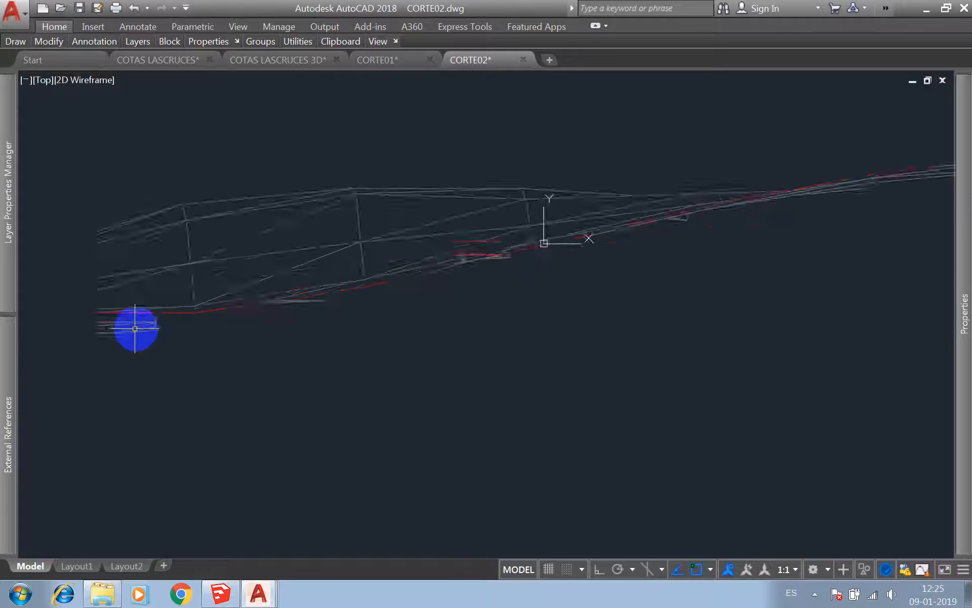
left_click(192, 305)
left_click(33, 358)
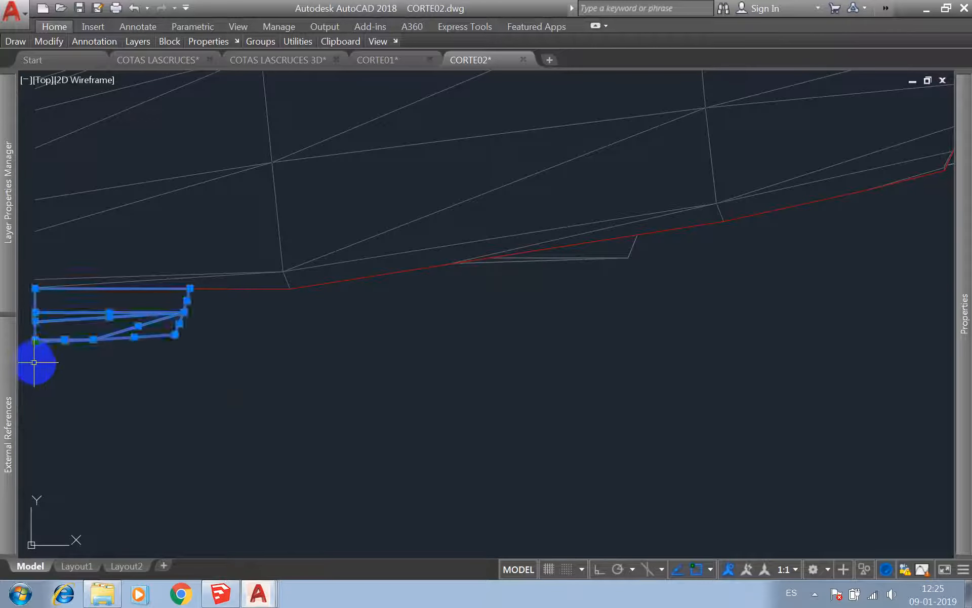
key("Delete")
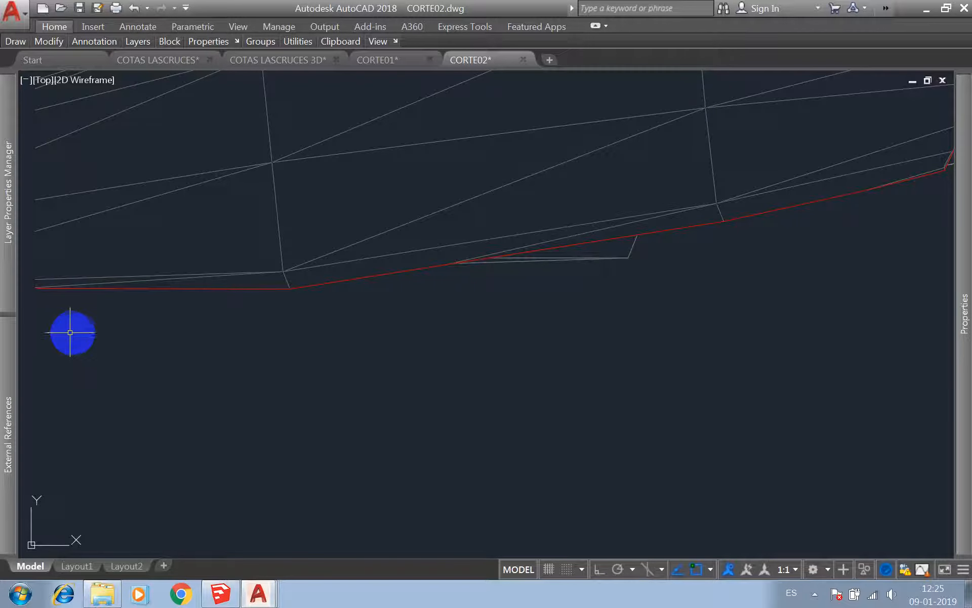
- Compare the edges around the box with those in the CORTE01 drawing and return to CORTE02
scroll(208, 344, "down", 4)
scroll(740, 212, "up", 4)
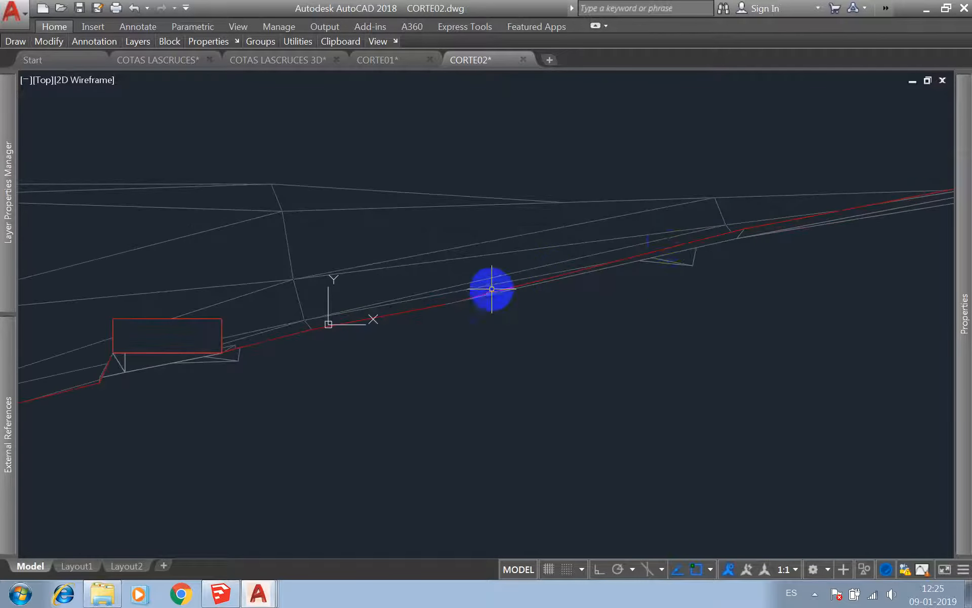
left_click(413, 65)
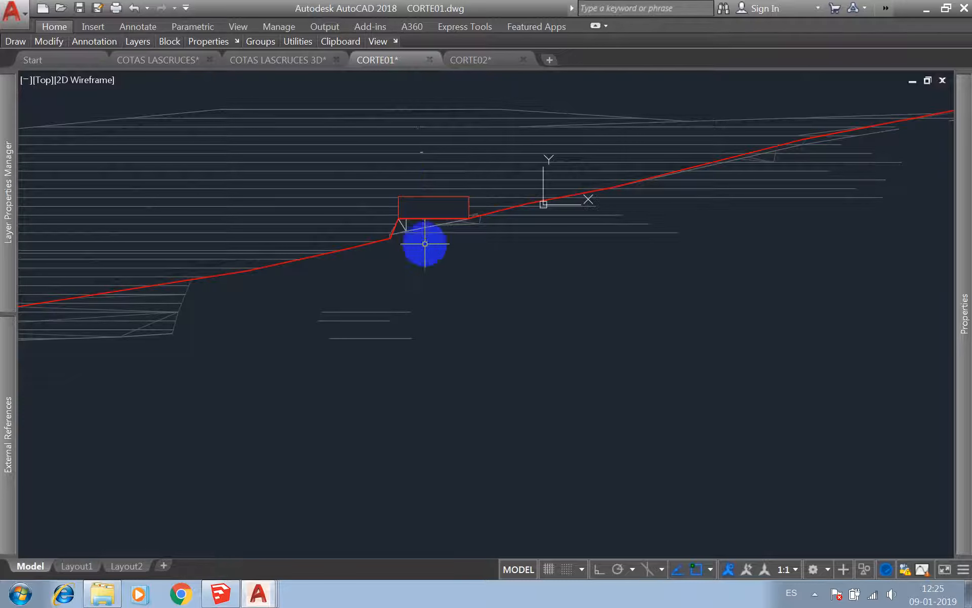
scroll(428, 241, "up", 5)
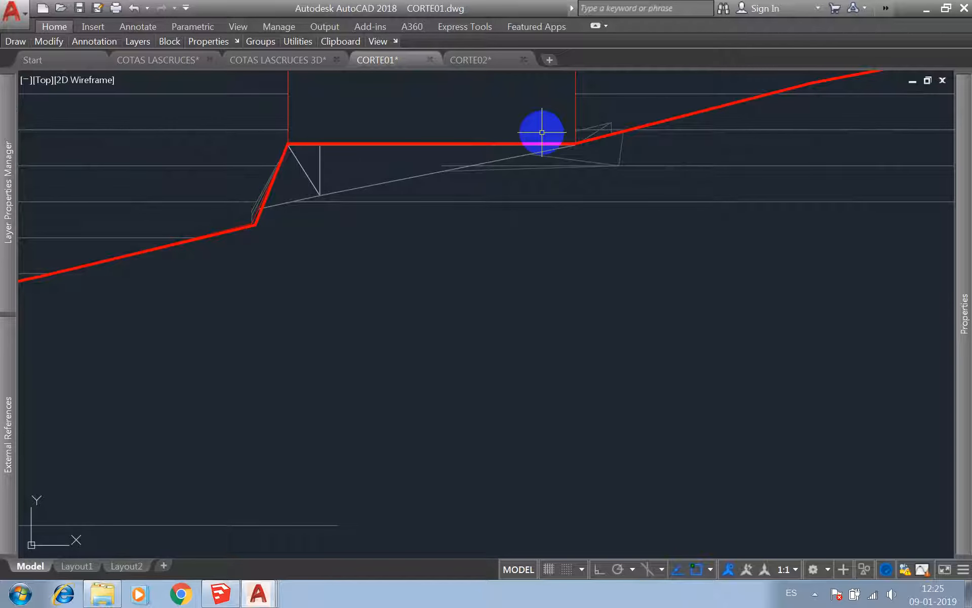
left_click(500, 61)
- Erase the leftover triangular edges below the section line on the downhill slope and beneath the box
scroll(408, 331, "up", 6)
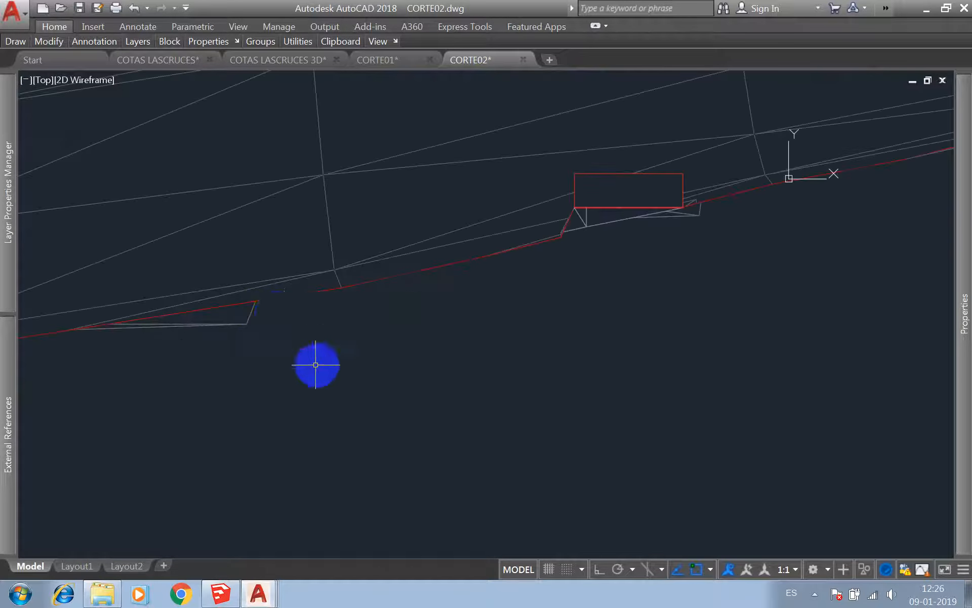
left_click(259, 311)
left_click(215, 358)
key("Delete")
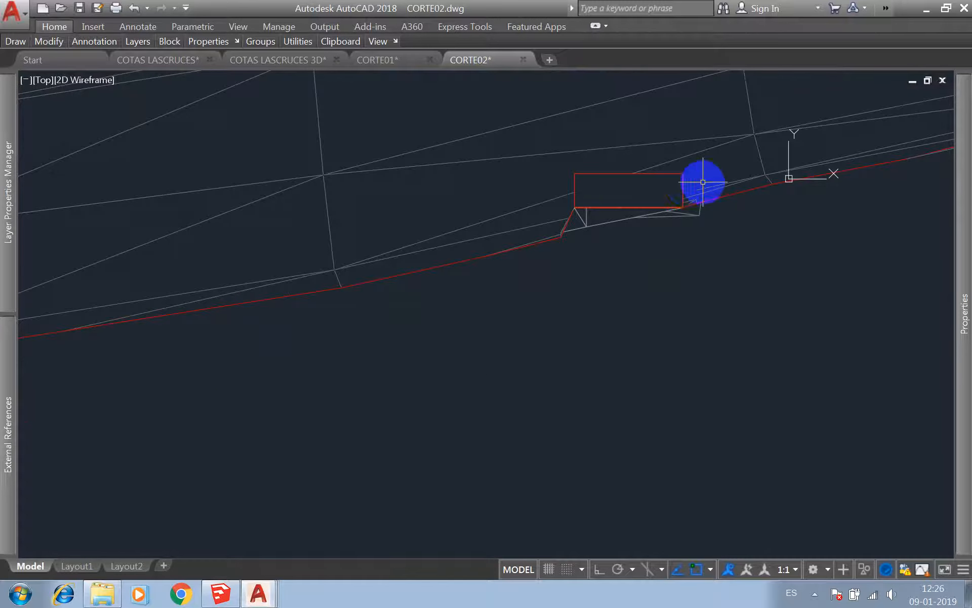
scroll(701, 180, "up", 6)
left_click(712, 307)
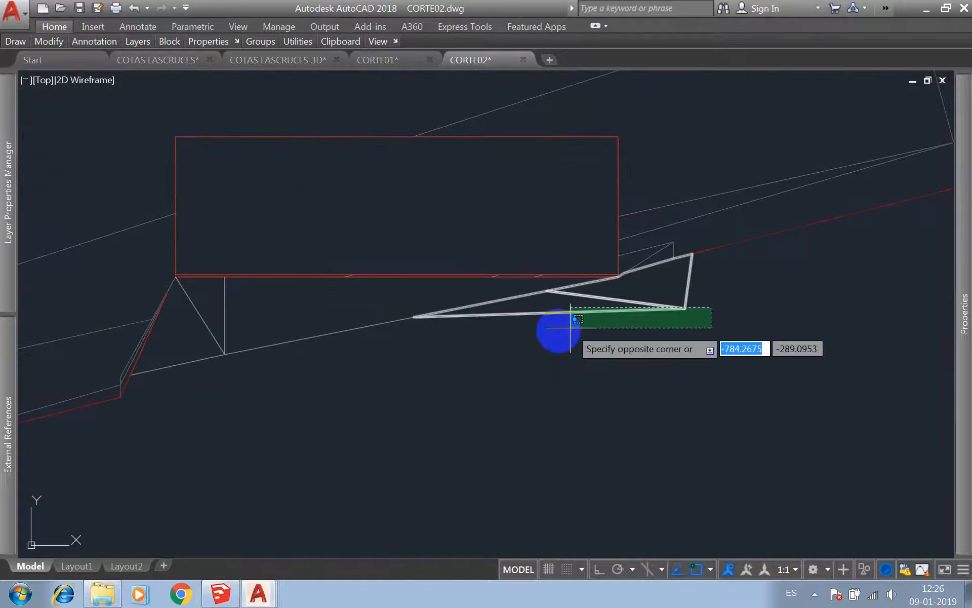
left_click(196, 375)
type("e")
key("Return")
- Examine the cleaned CORTE02 section around the box and along the whole terrain profile
scroll(505, 245, "down", 8)
scroll(486, 232, "down", 4)
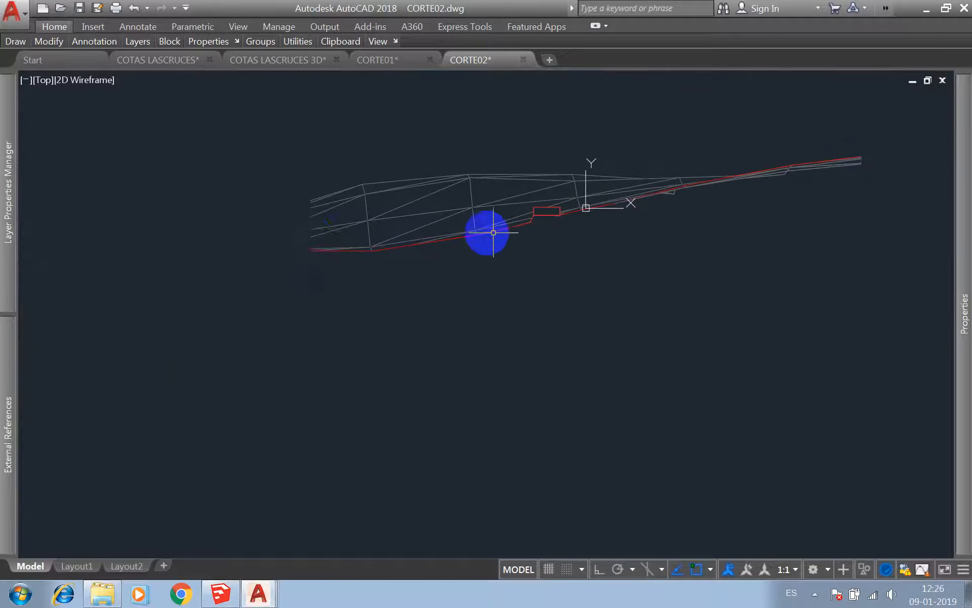
scroll(571, 202, "up", 2)
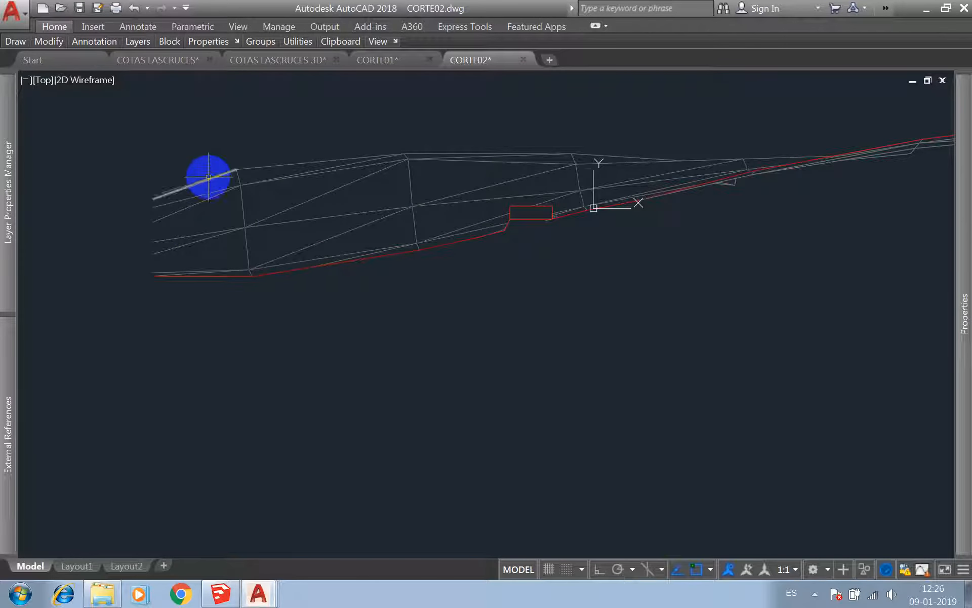
scroll(560, 213, "up", 8)
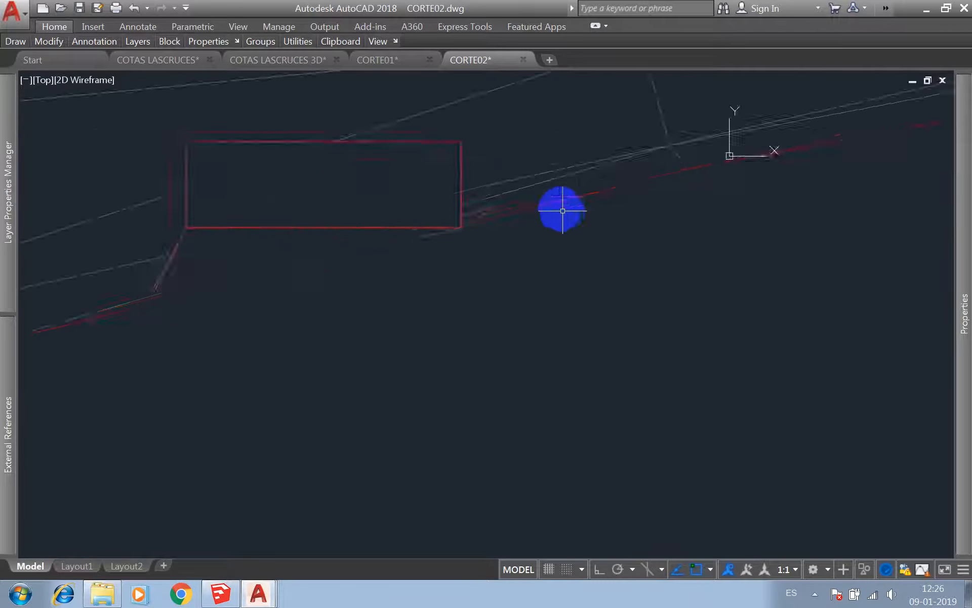
scroll(302, 249, "down", 10)
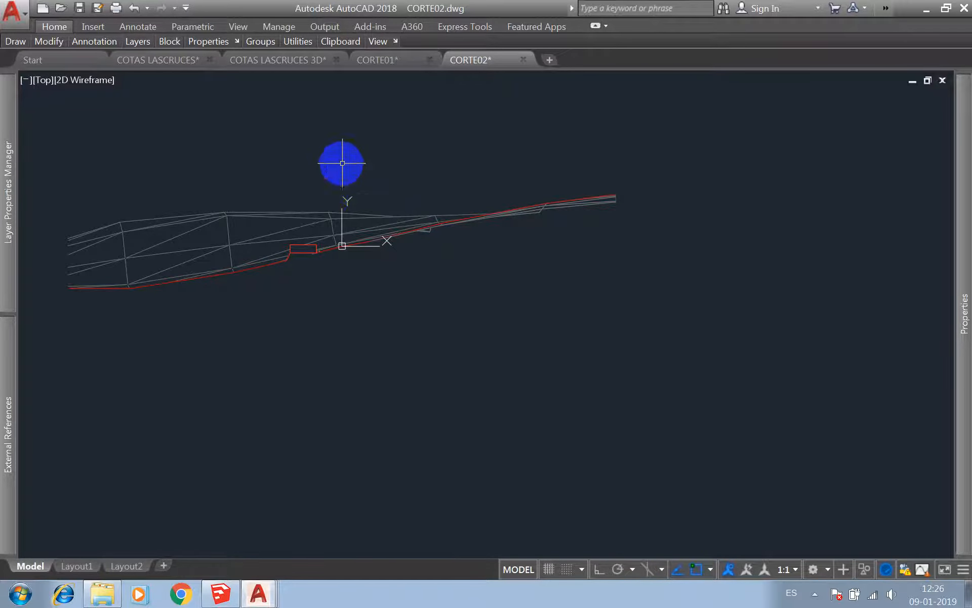
scroll(337, 174, "down", 4)
scroll(334, 170, "up", 4)
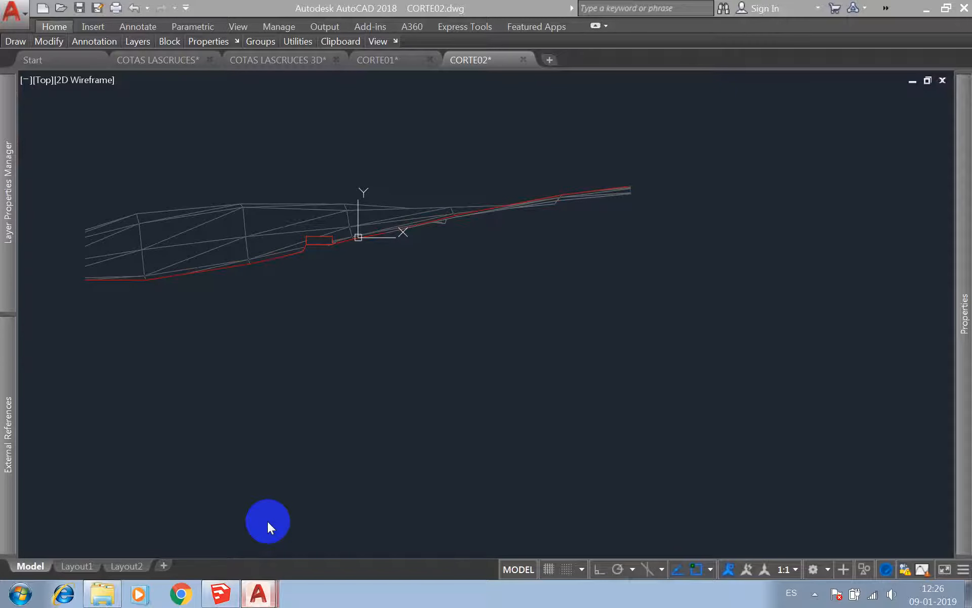
- Switch to SketchUp and erase the section plane so the whole terrain is uncut
left_click(232, 589)
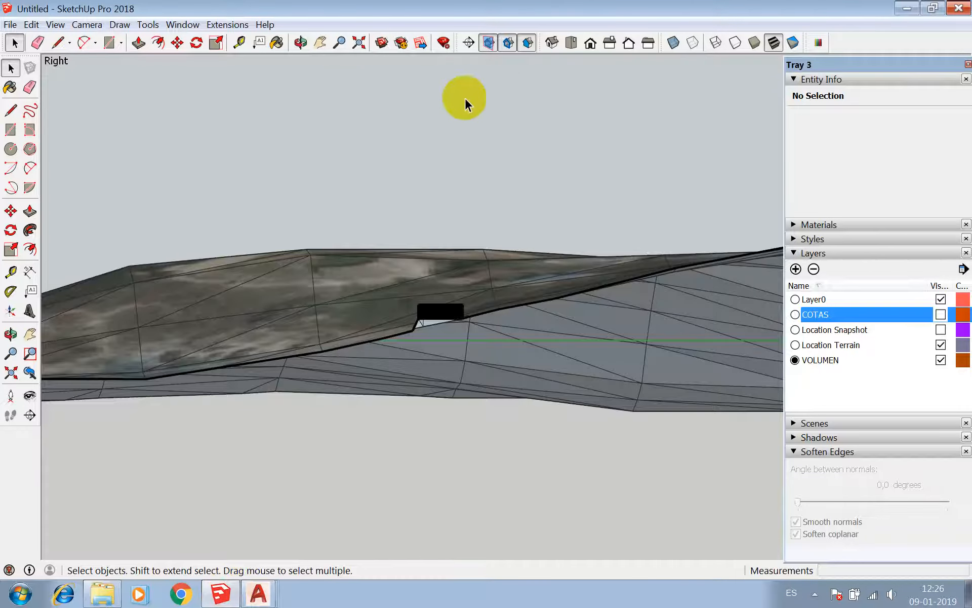
left_click(301, 43)
left_click_drag(319, 132, 501, 341)
key("space")
left_click(519, 342)
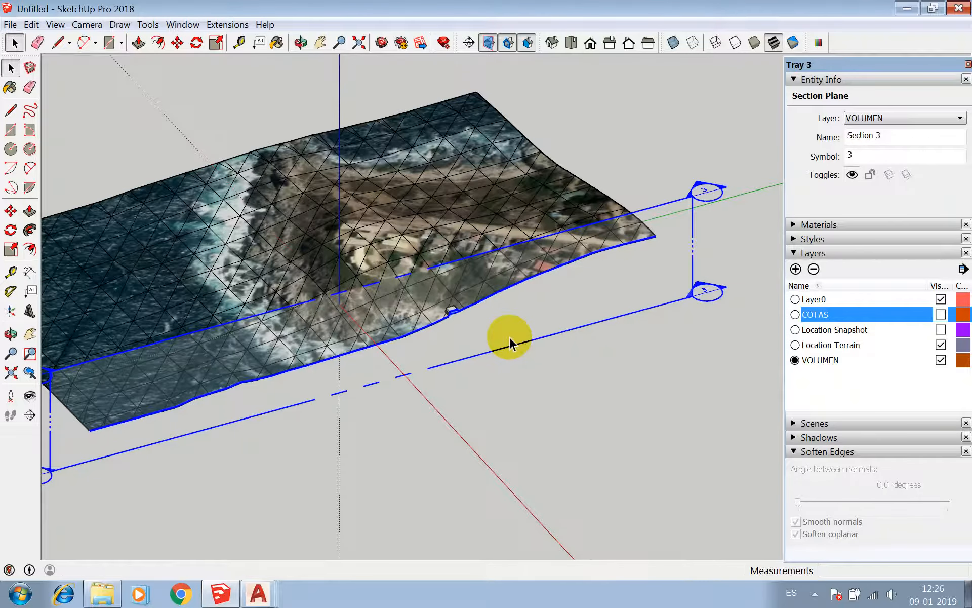
left_click(509, 338)
right_click(509, 338)
left_click(531, 357)
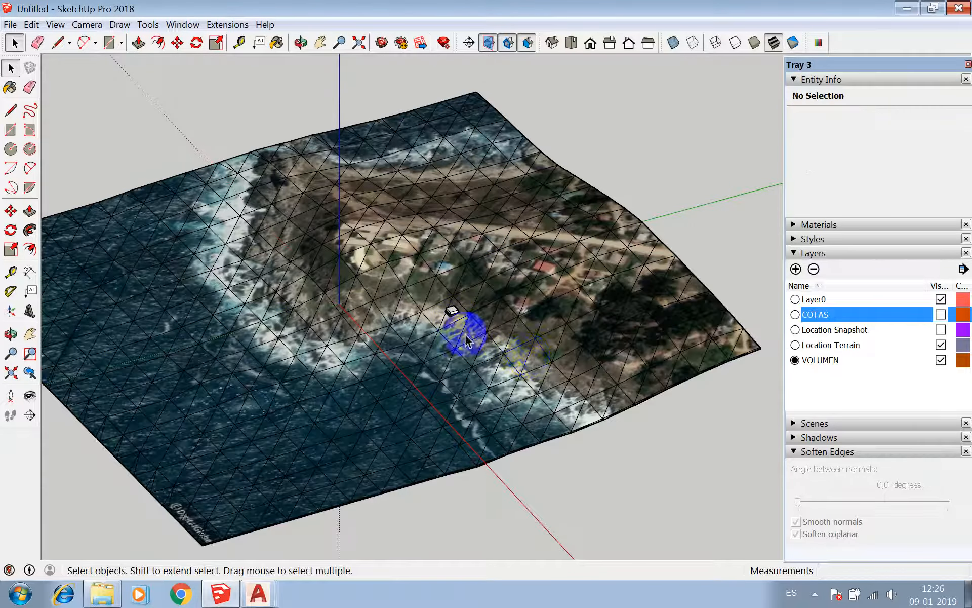
- Change the camera to perspective projection and frame the terrain around the box
scroll(451, 309, "up", 3)
scroll(452, 311, "up", 5)
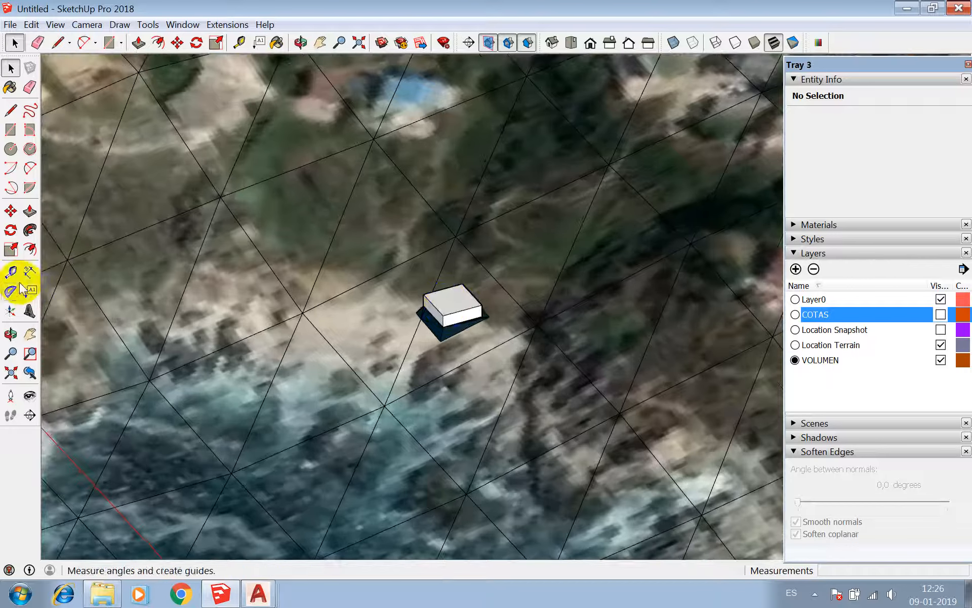
left_click(86, 24)
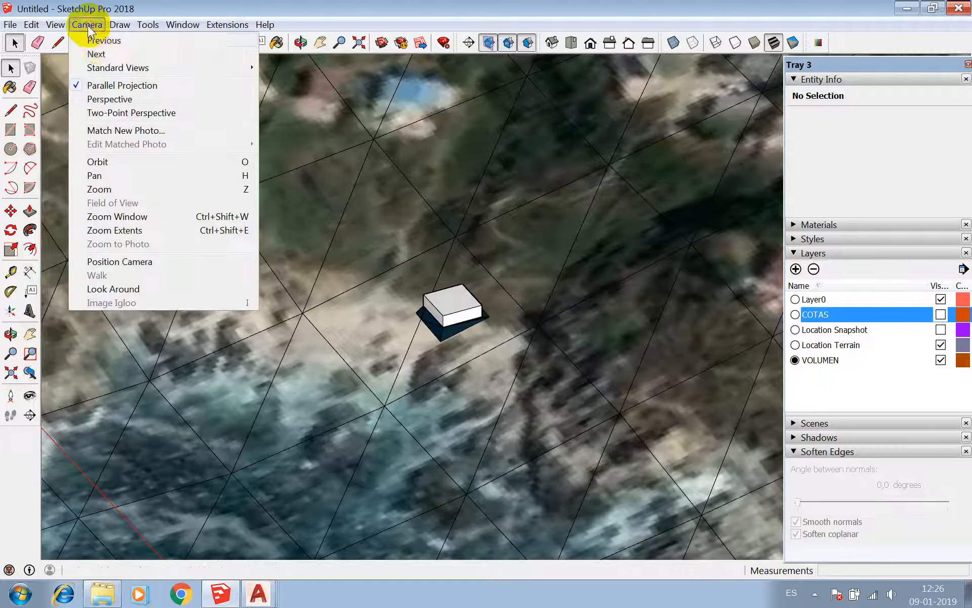
left_click(127, 100)
scroll(476, 273, "up", 10)
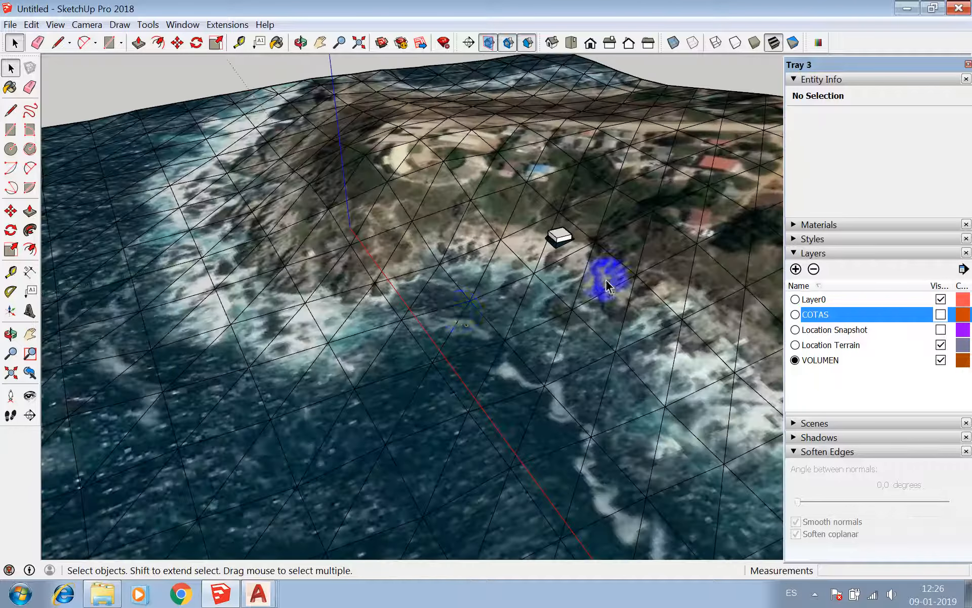
- Position the camera on the slope near the box and turn the view toward the box
left_click(10, 396)
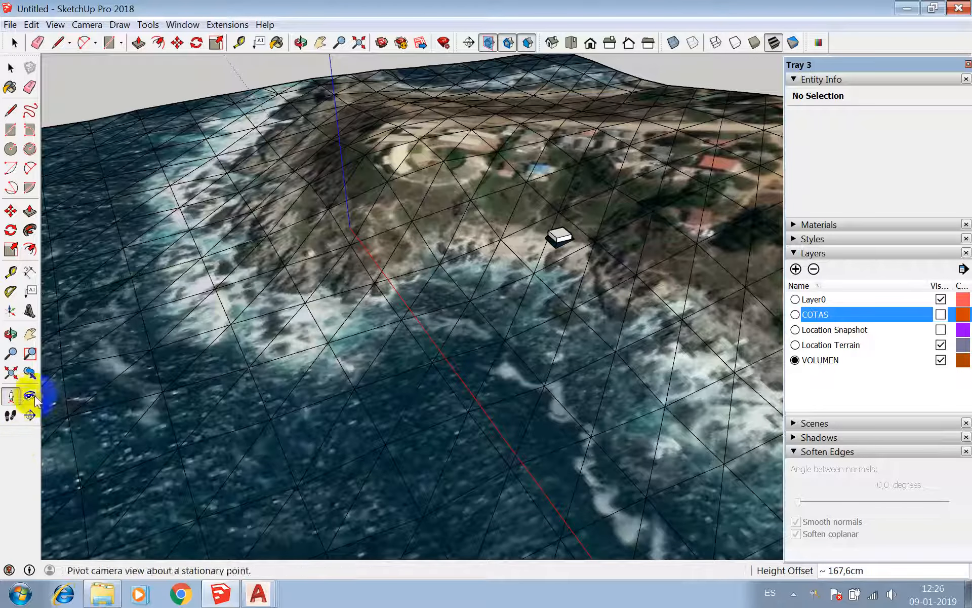
left_click(618, 279)
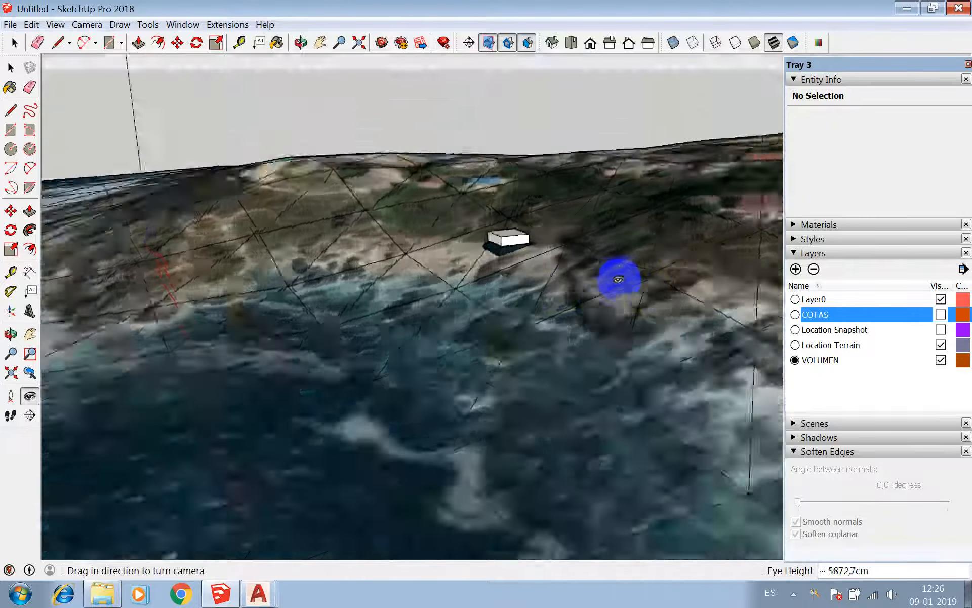
left_click_drag(617, 277, 327, 291)
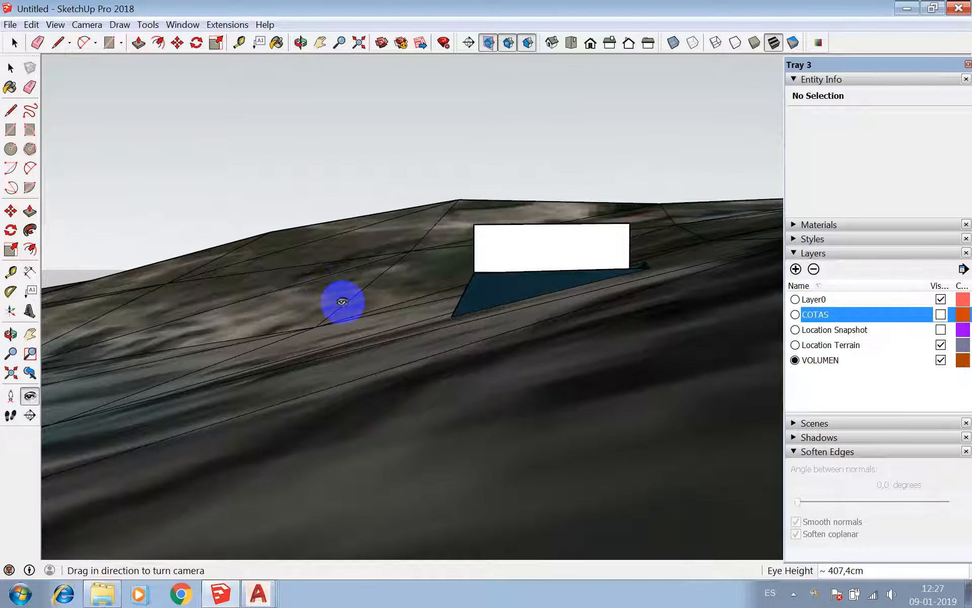